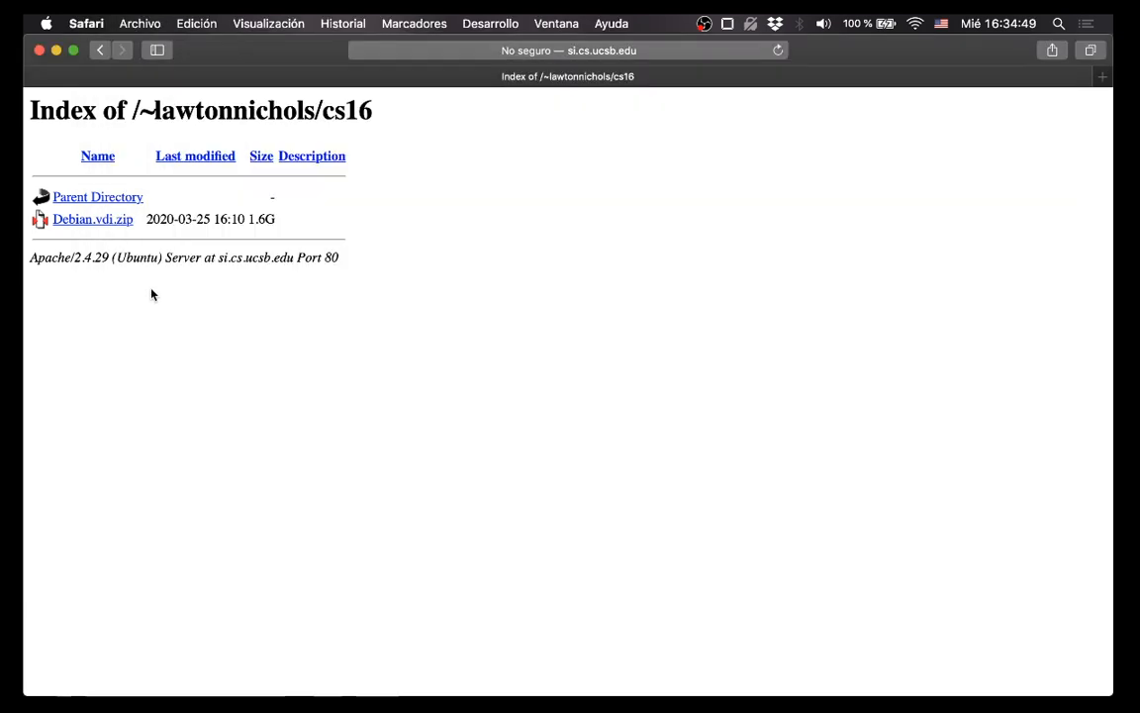
Load the cs16 course directory page on si.cs.ucsb.edu in Safari.
key(super+l)
key(BackSpace)
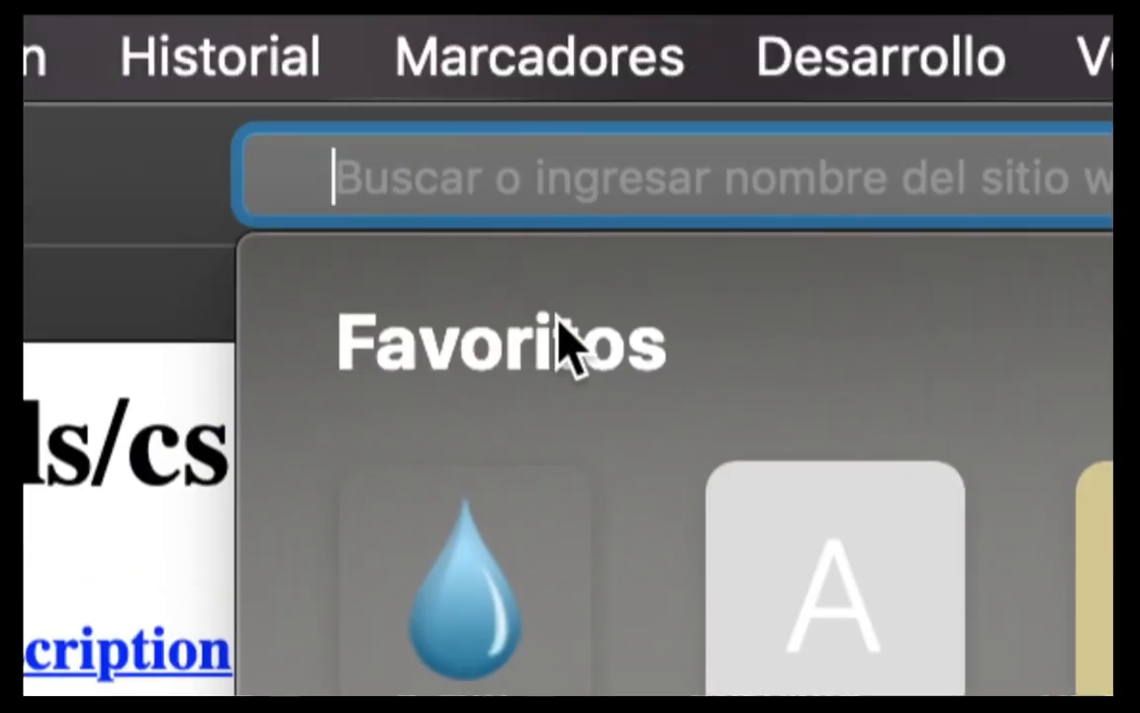
text(si.cs.uc)
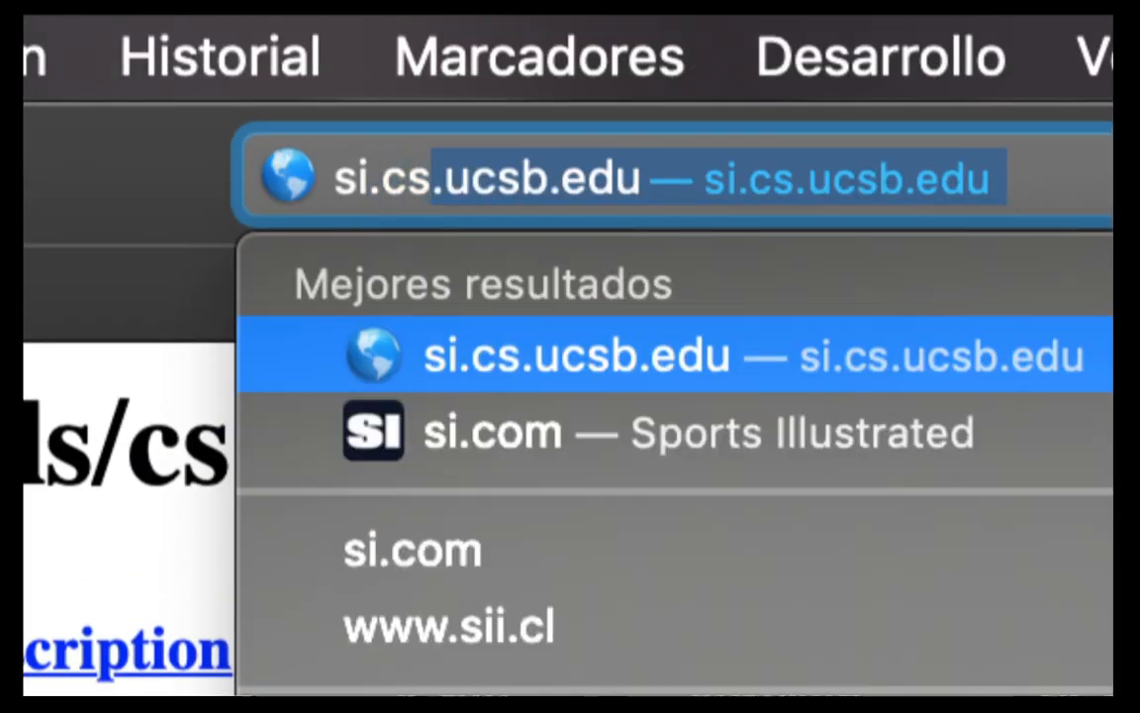
text(sb.edu)
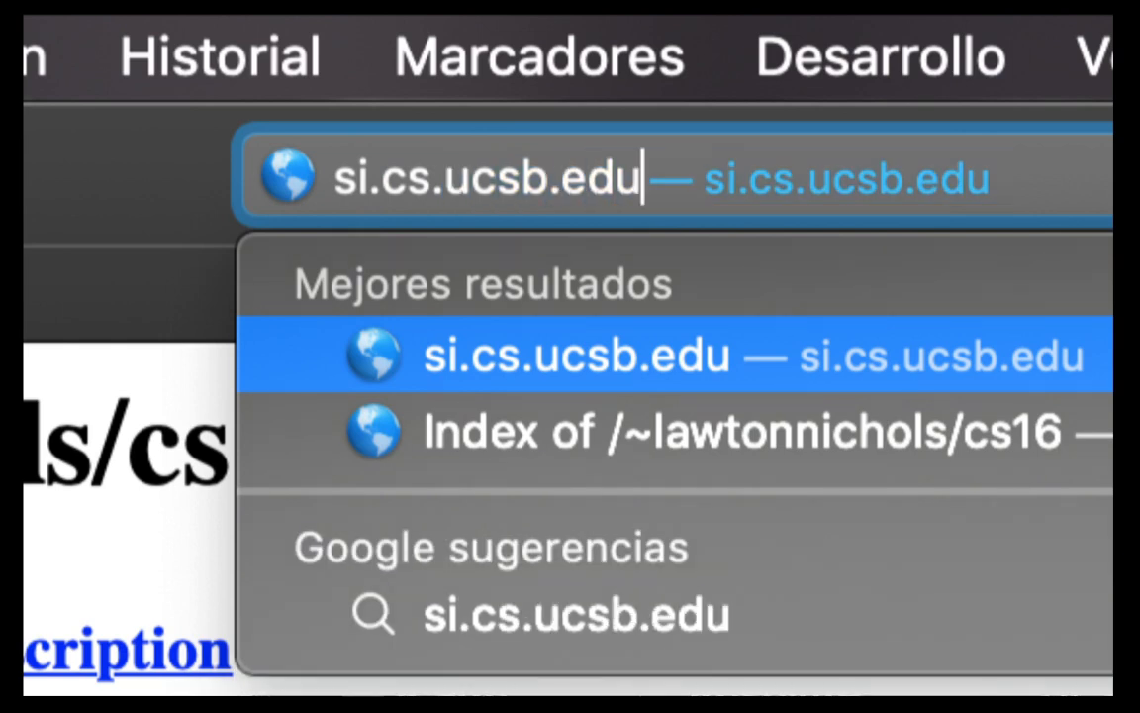
text(/~)
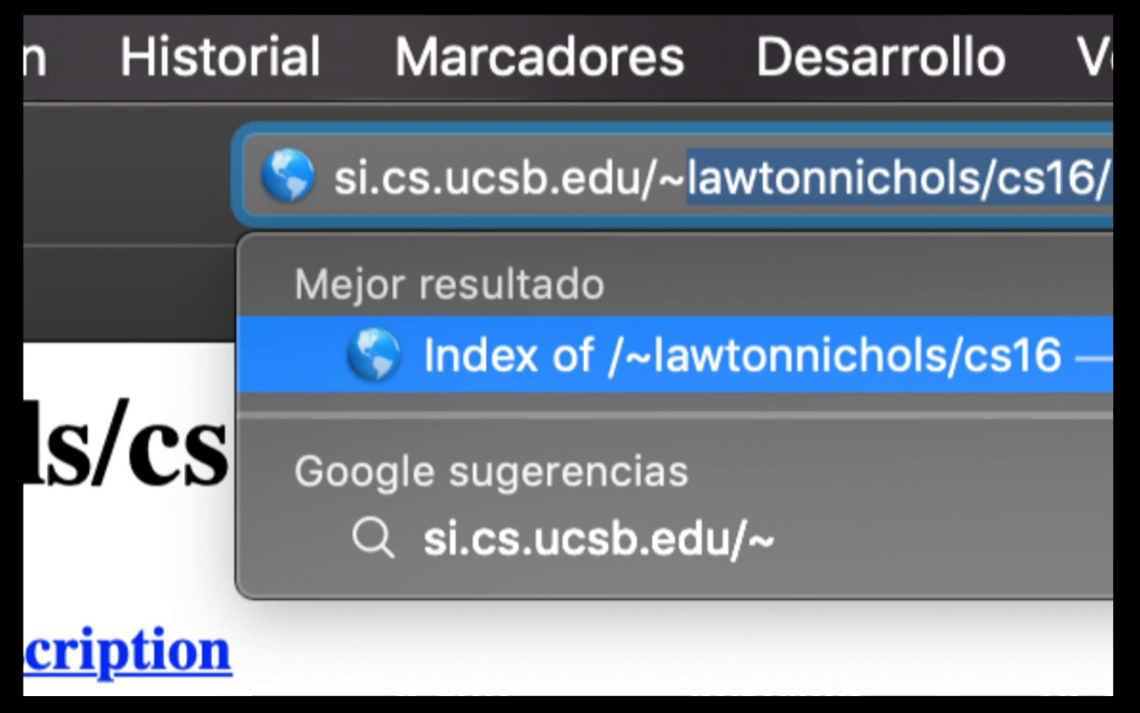
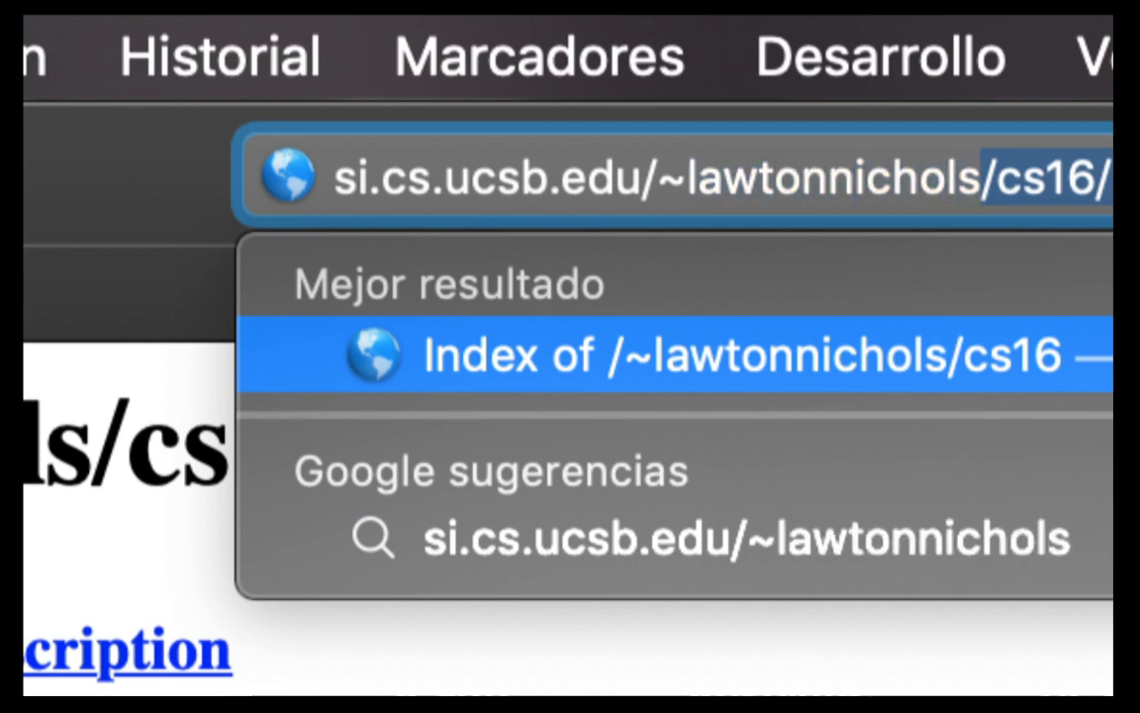
text(/cs16)
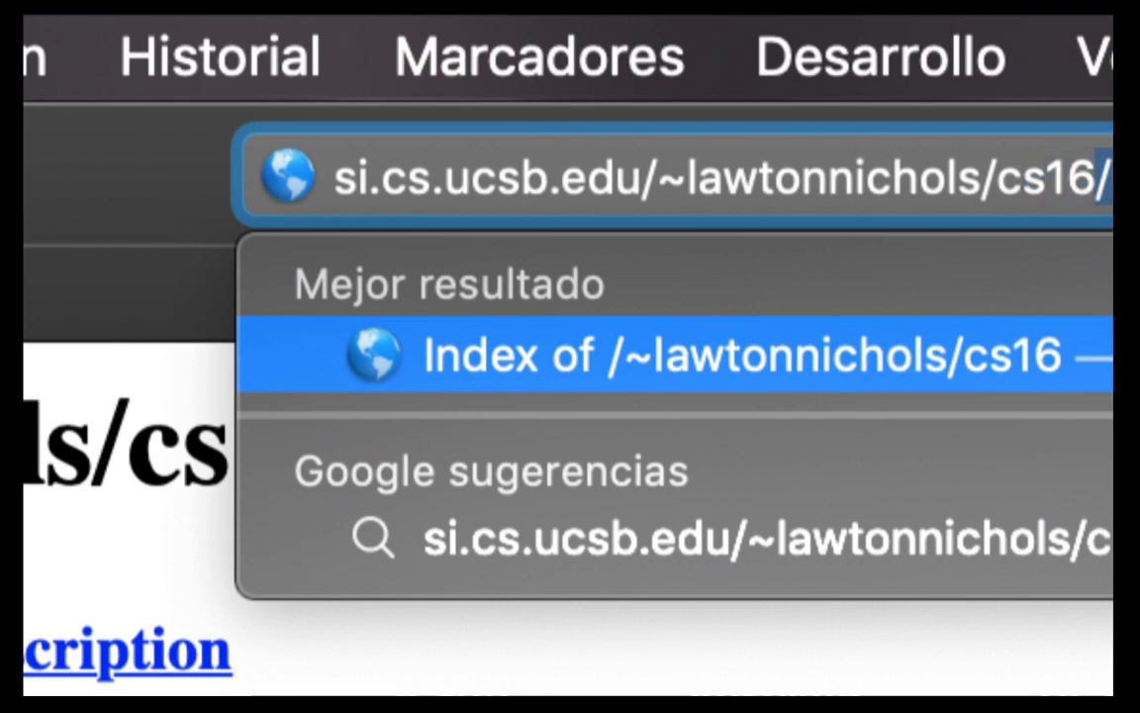
key(Return)
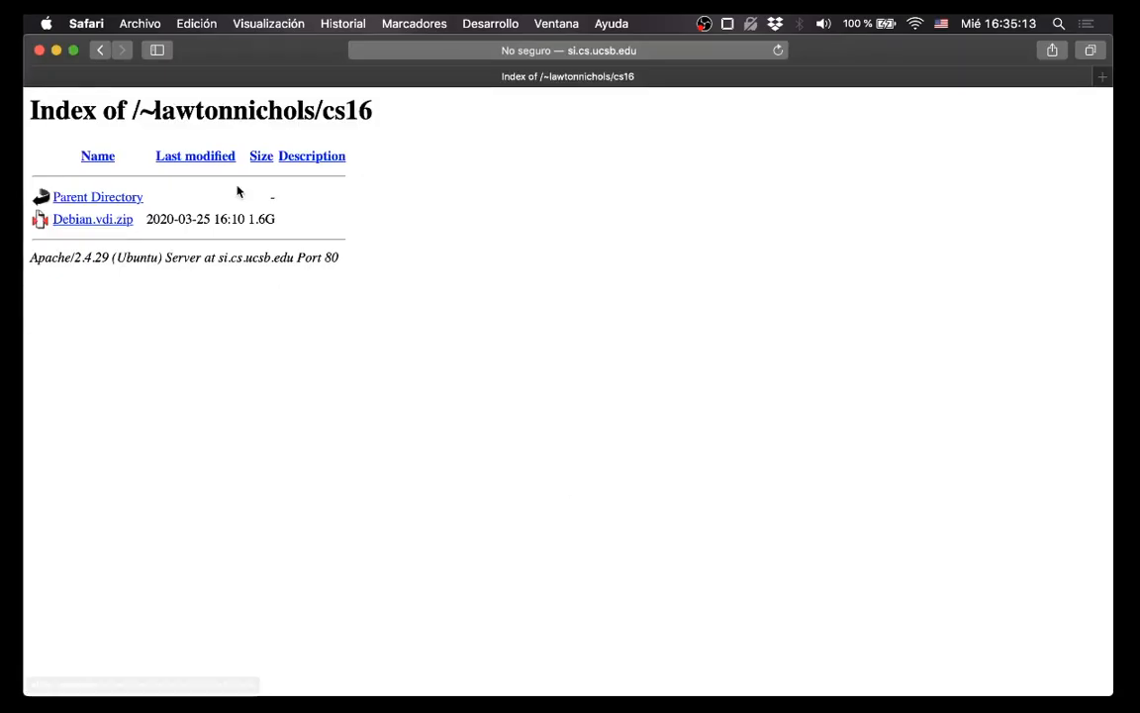
Request the Debian.vdi.zip download, decline it, and check the downloads list.
click(121, 220)
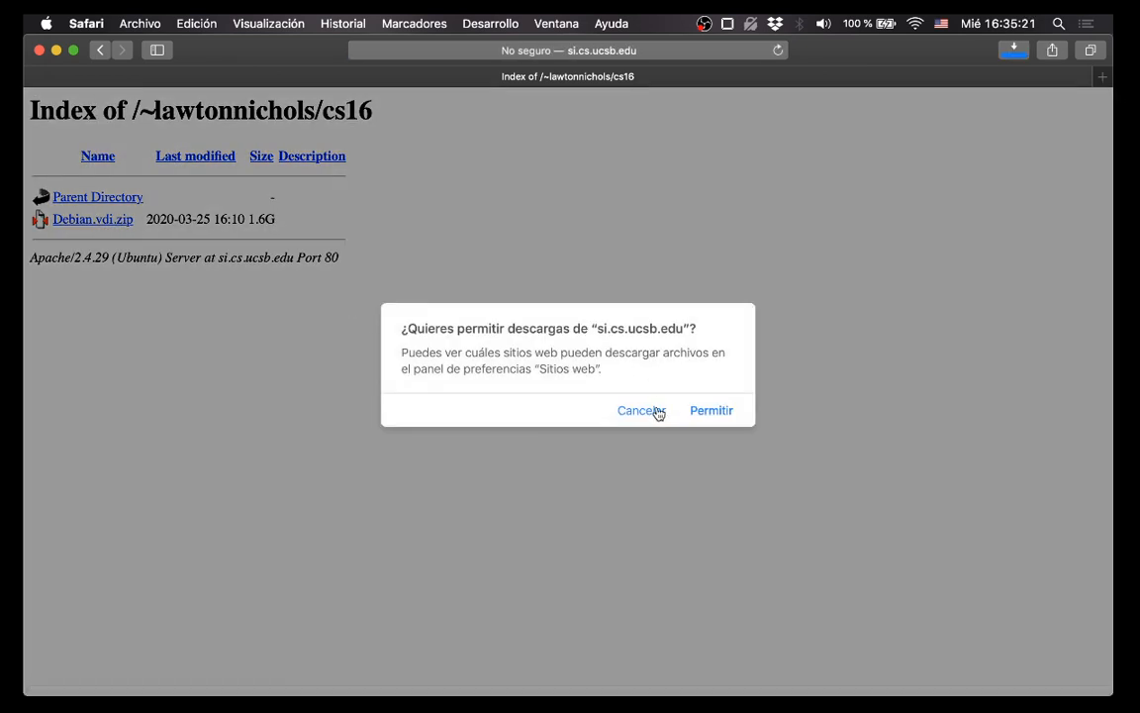
click(657, 412)
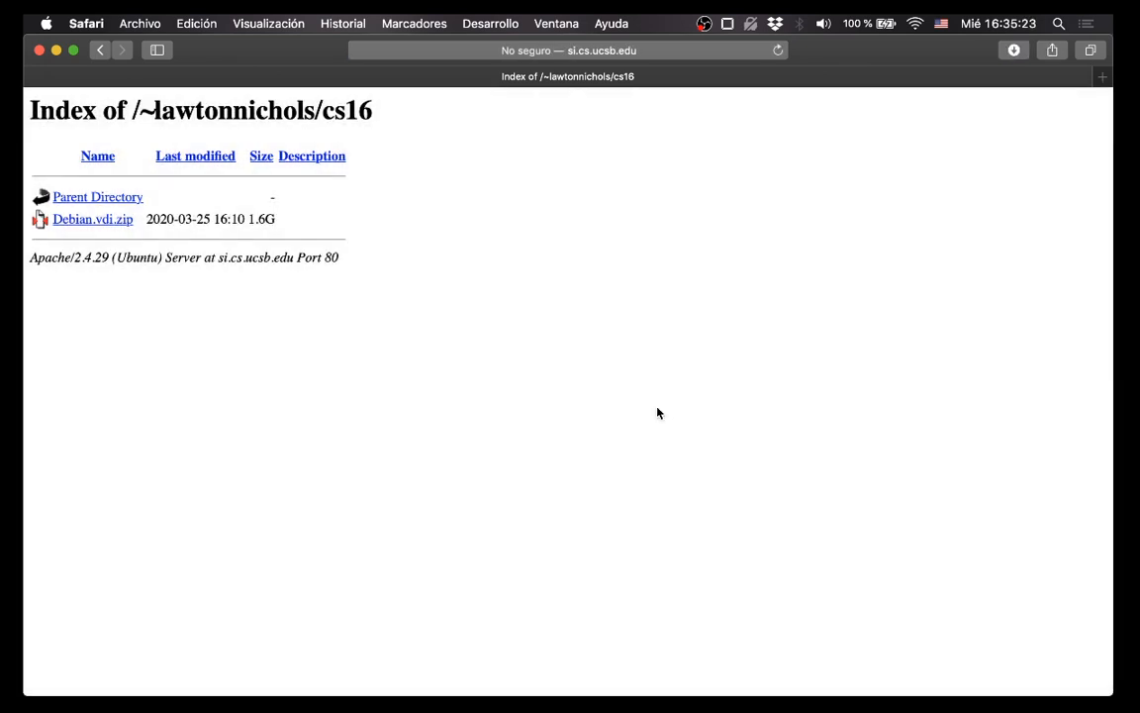
click(1016, 50)
click(715, 222)
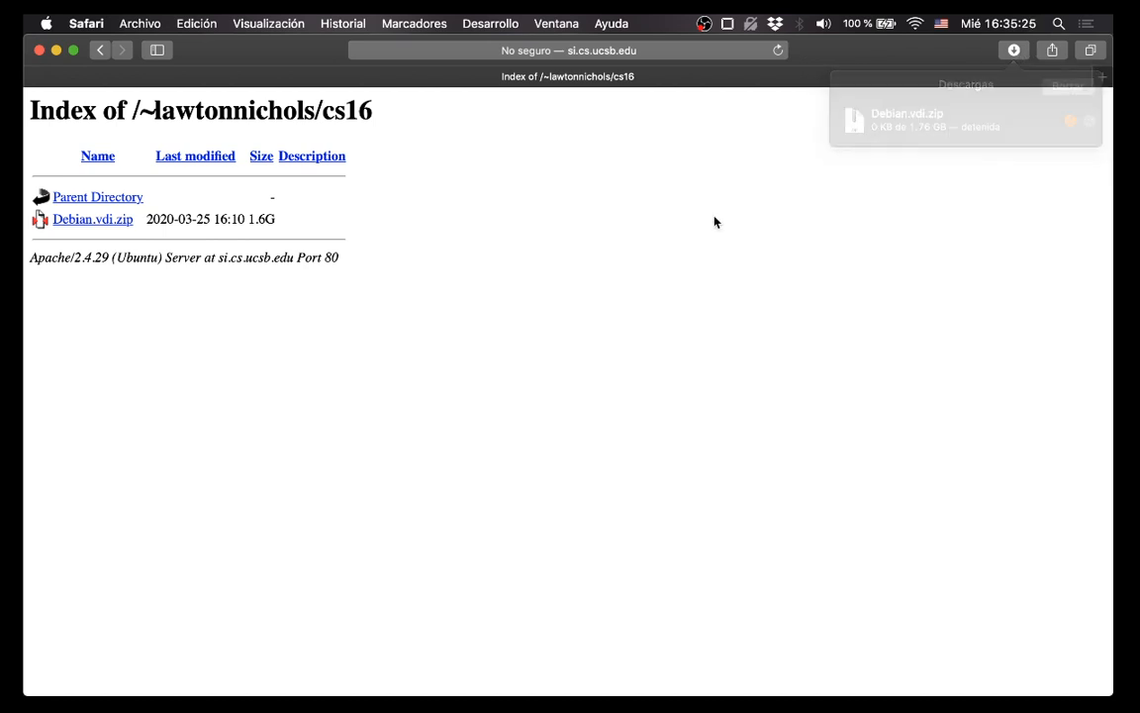
click(1002, 54)
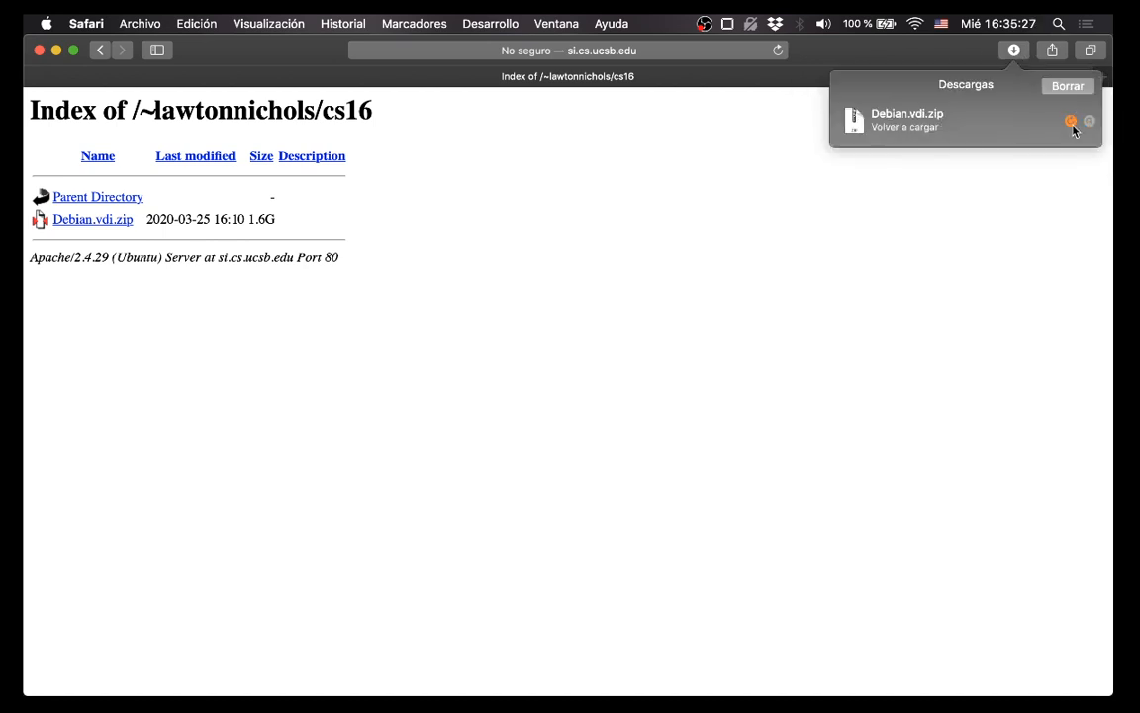
click(965, 224)
mouse_move(877, 691)
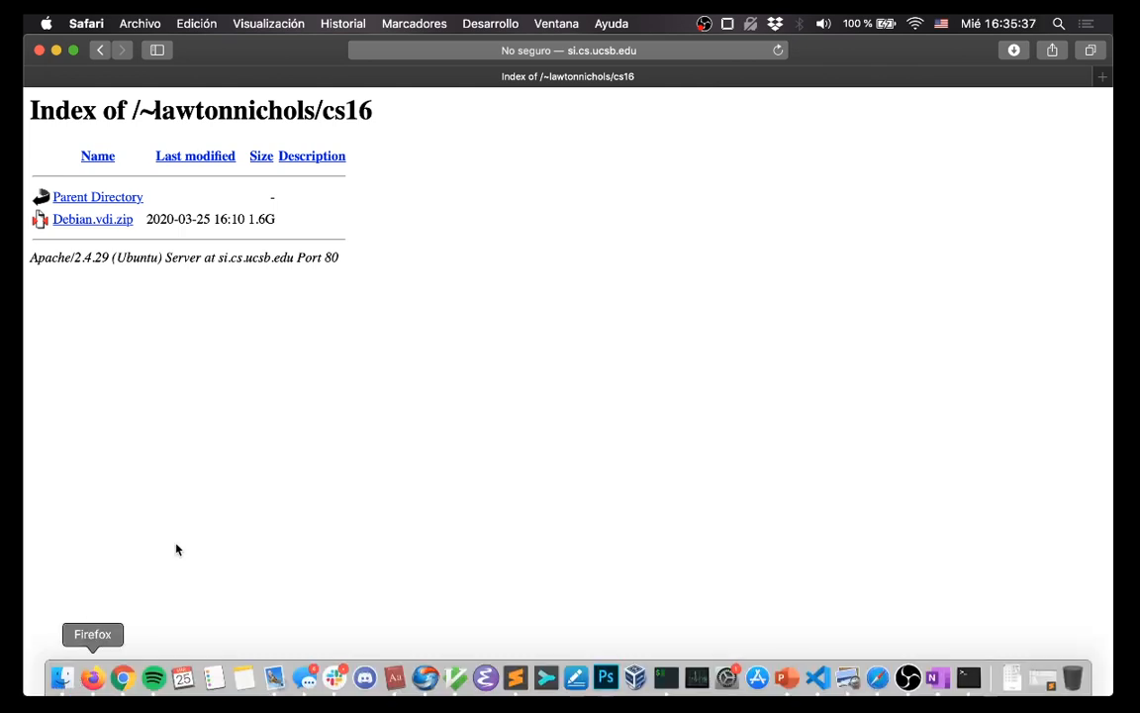
key(ctrl+Up)
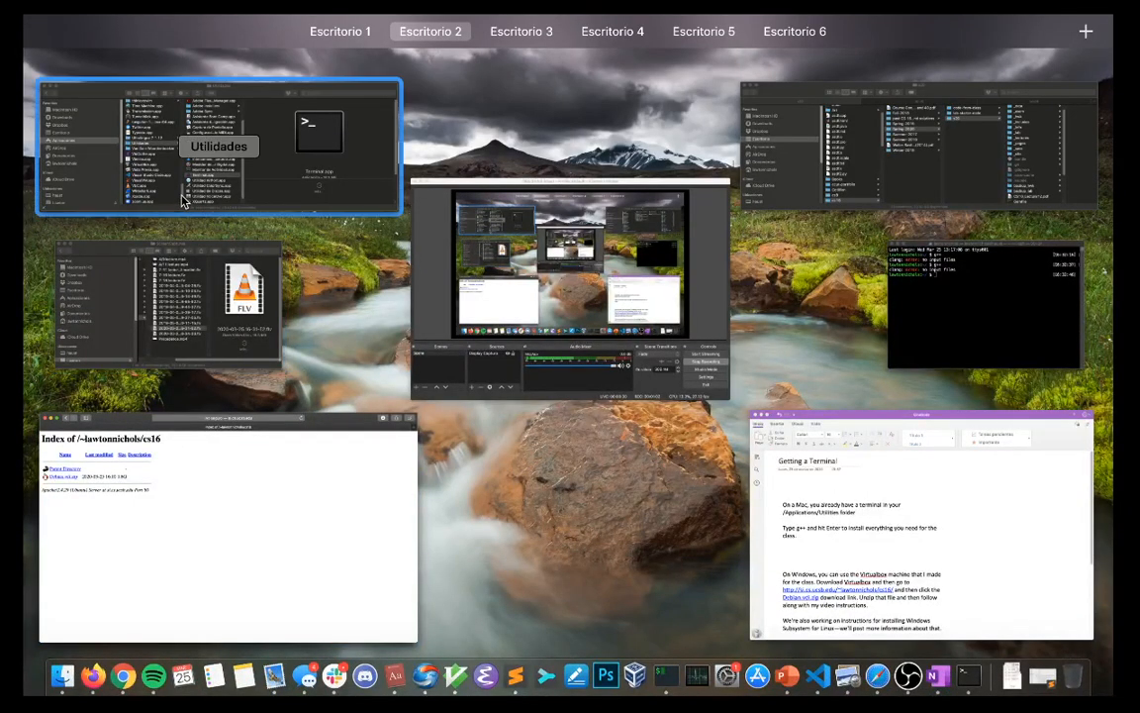
In the ScreenCaptures Finder window, go to cs16 > cs16virtualbox and unzip Debian.vdi.zip.
click(917, 170)
key(ctrl+Up)
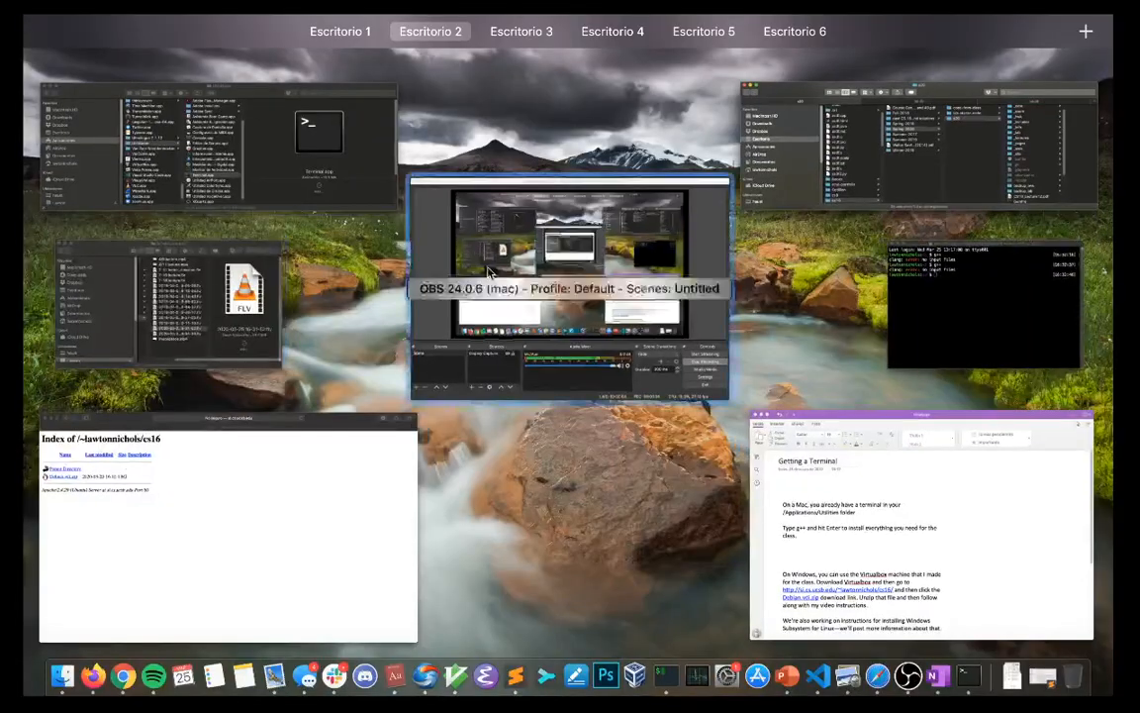
click(139, 297)
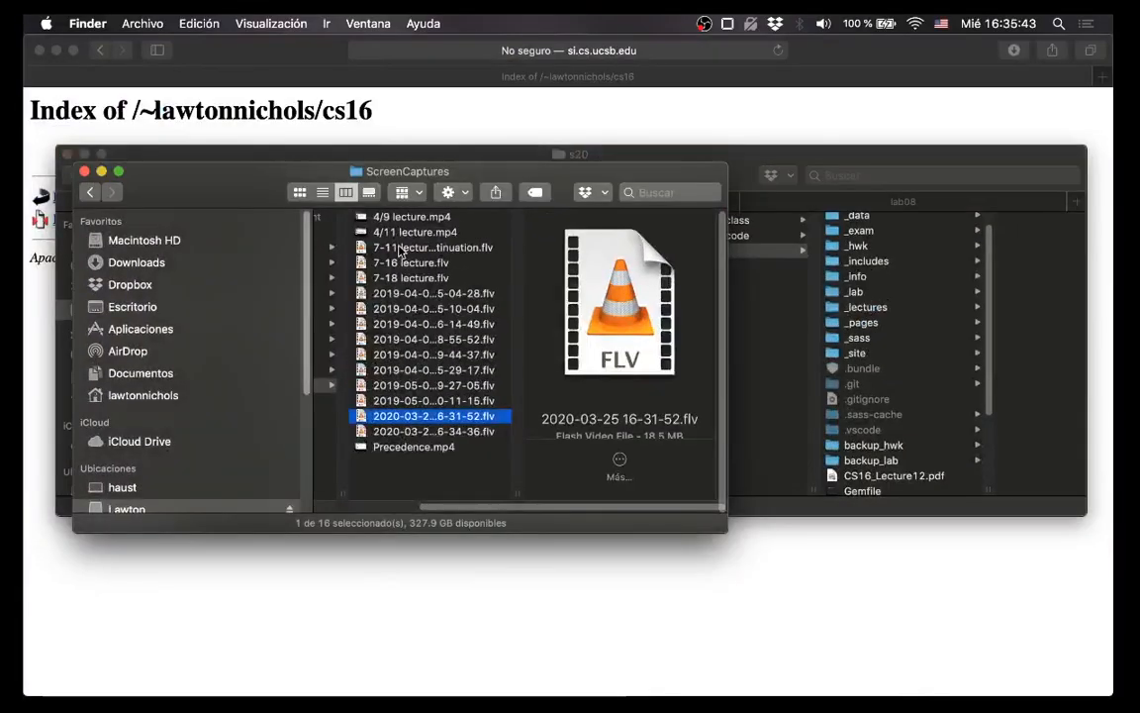
scroll(327, 238, left, 5)
click(376, 324)
click(396, 339)
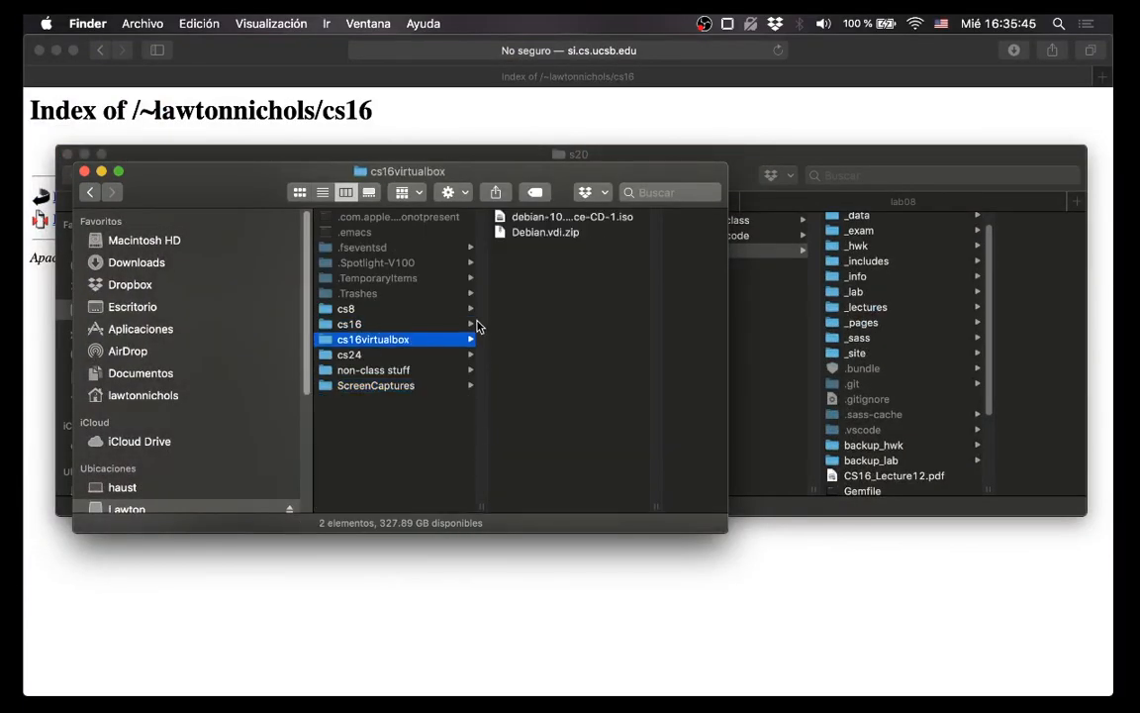
double_click(541, 234)
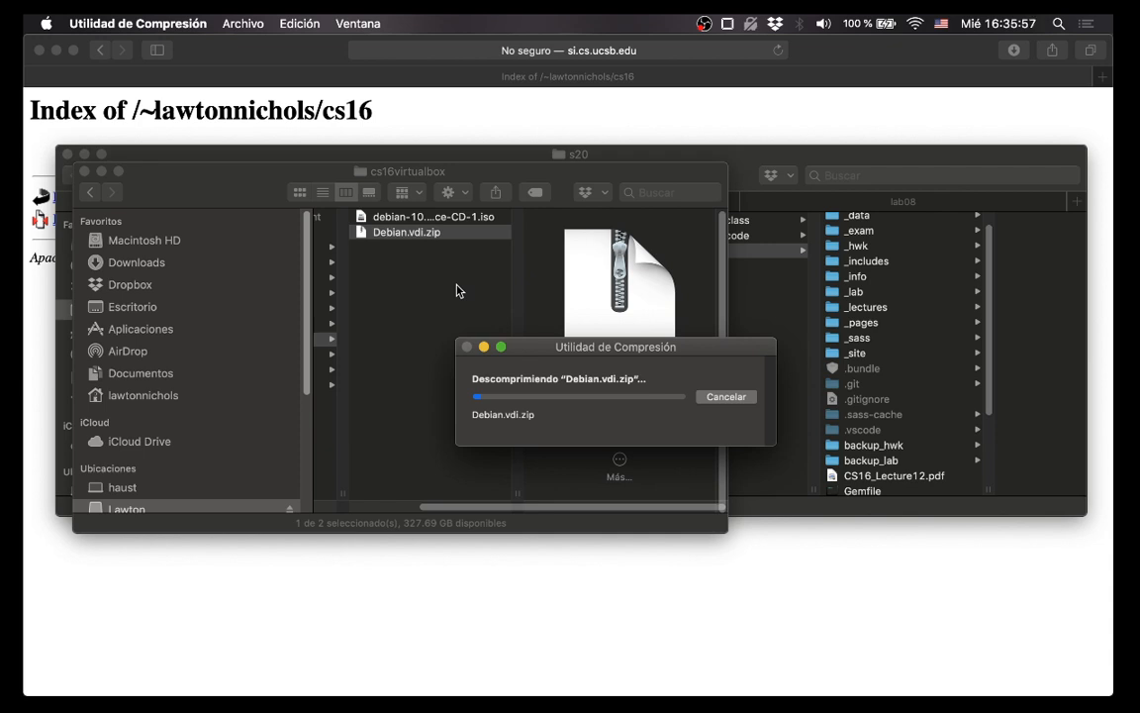
click(456, 130)
key(super+t)
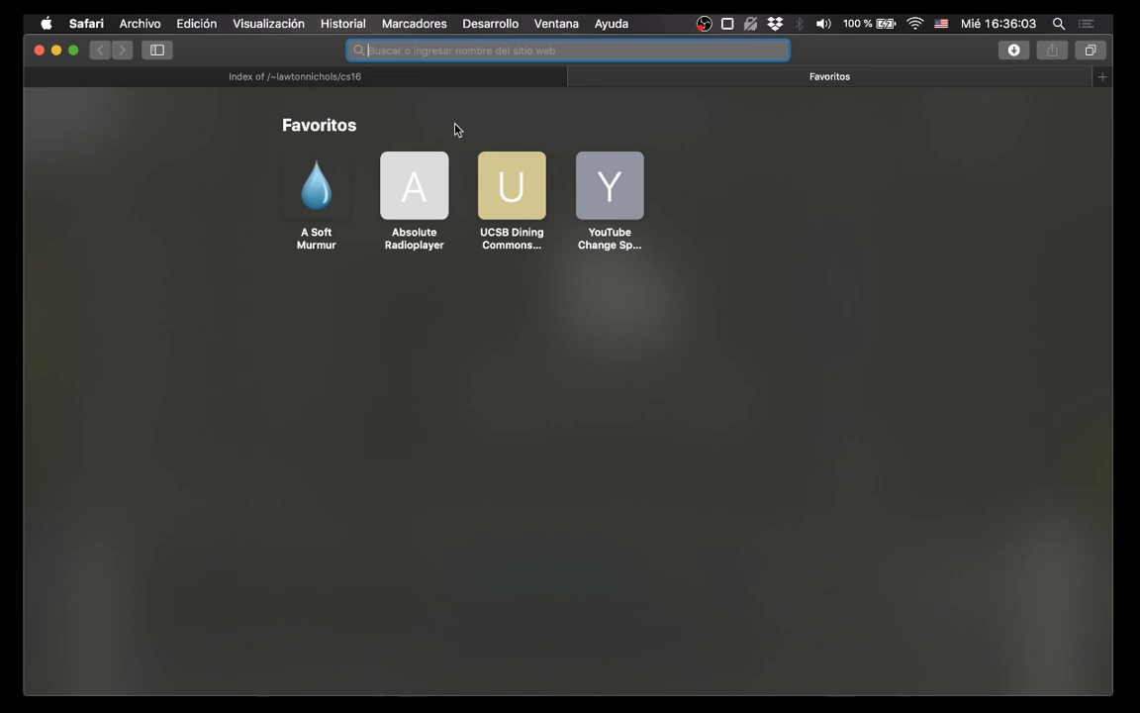
text(visual studio code)
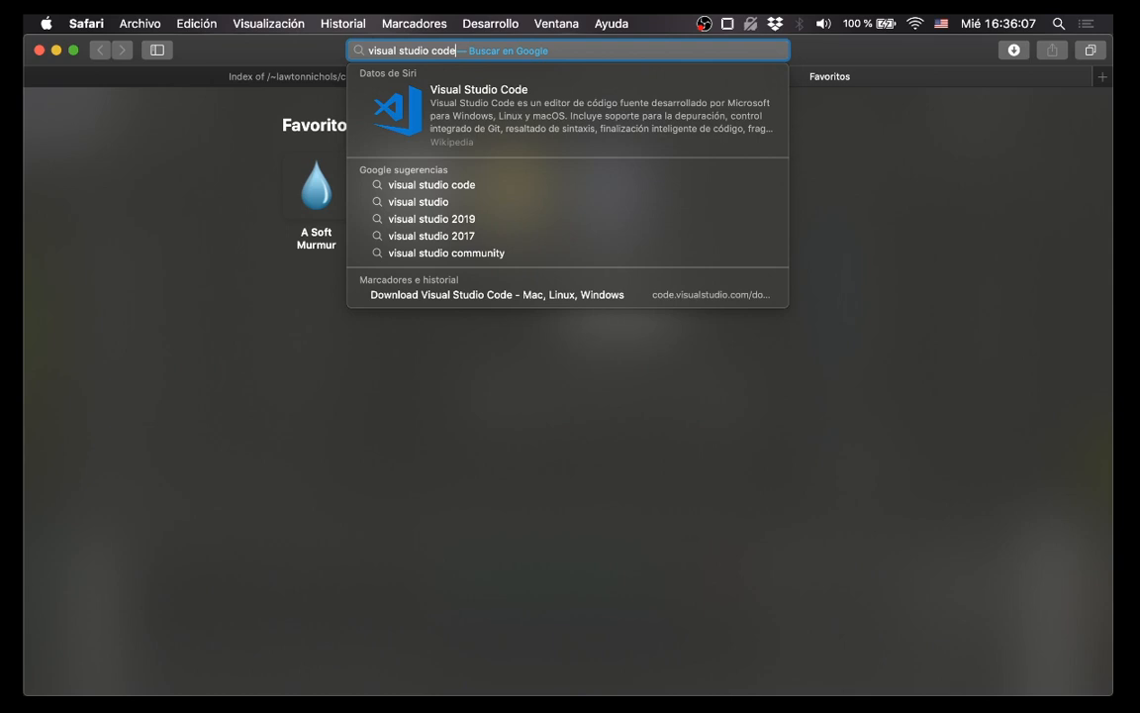
key(Return)
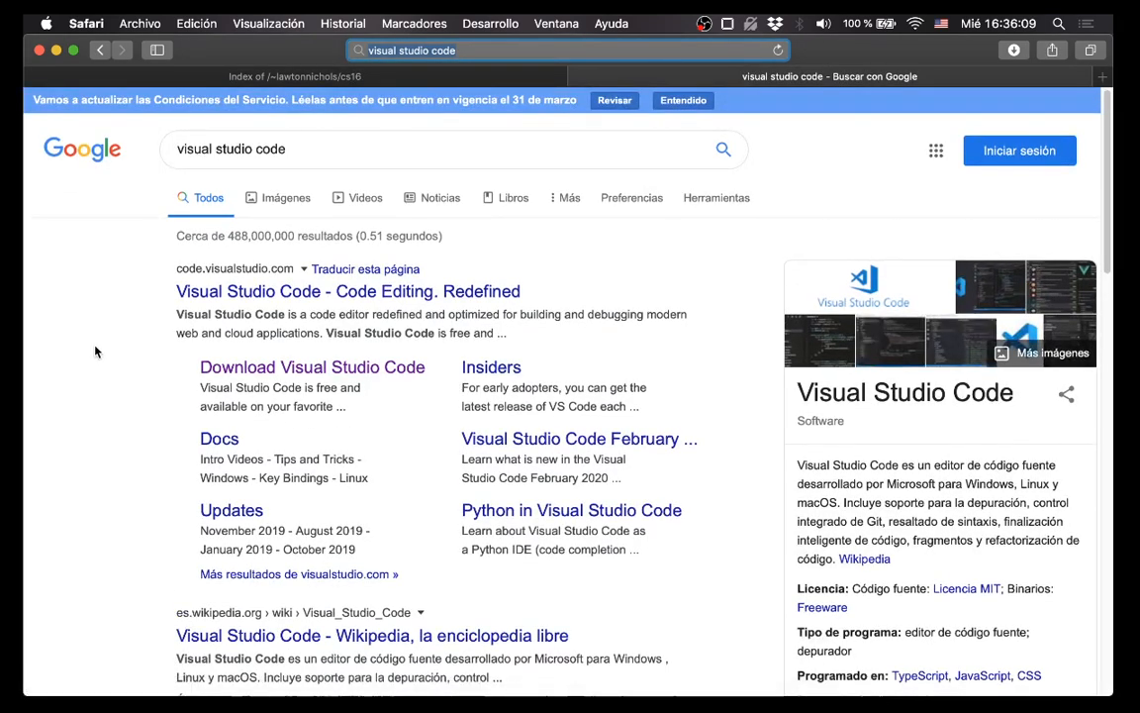
click(290, 367)
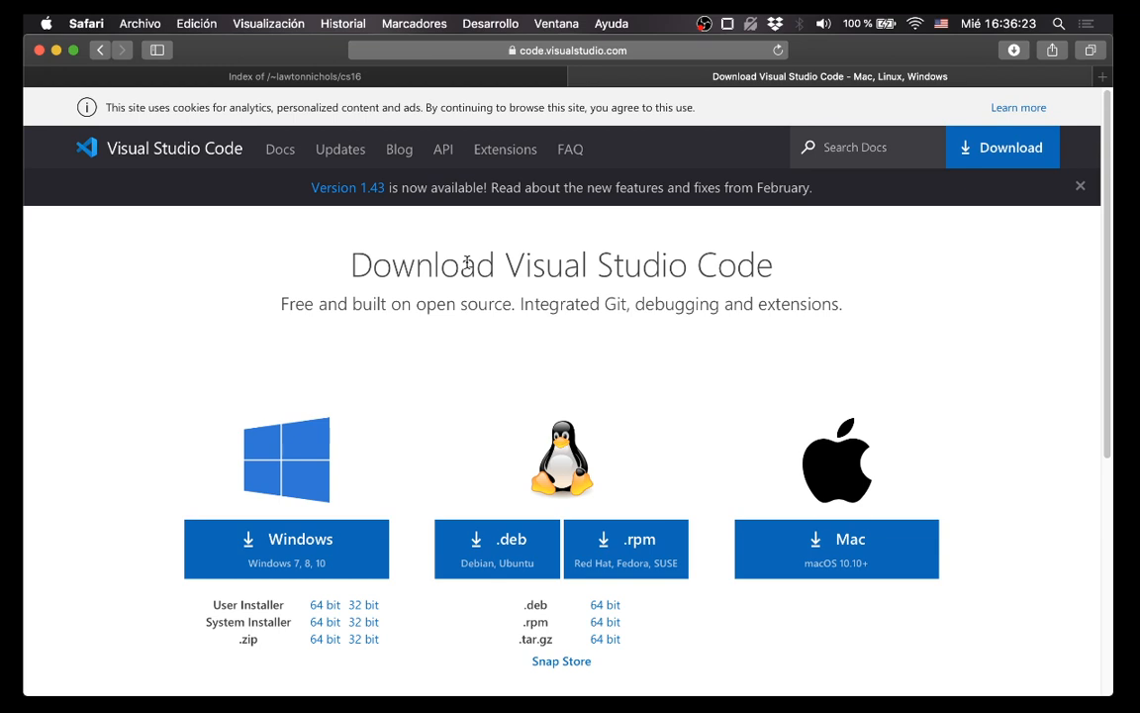
key(super+w)
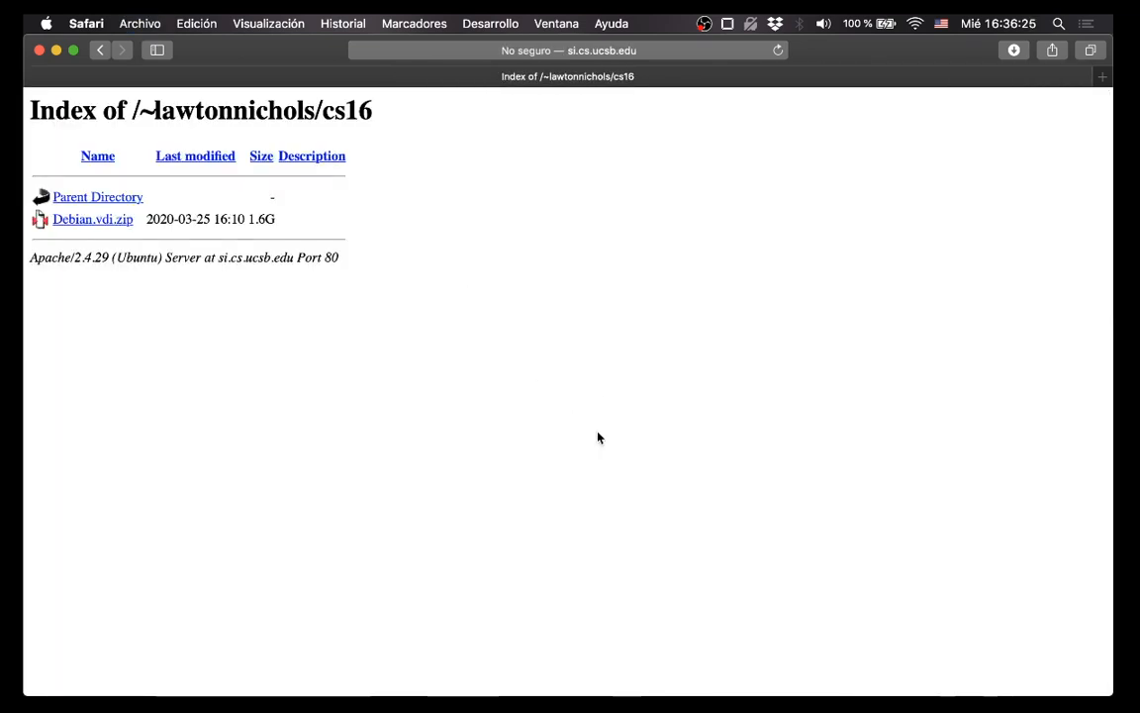
mouse_move(707, 678)
click(973, 676)
Search for virtualbox in a new tab and open the VirtualBox Downloads page.
key(super+t)
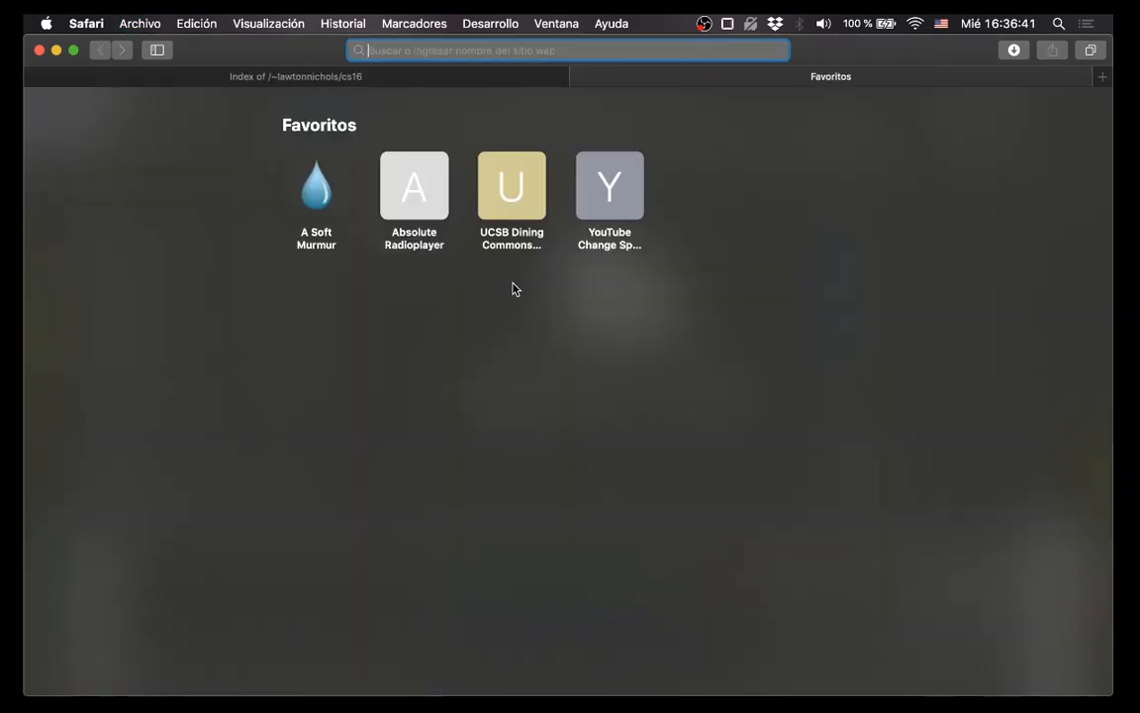
text(virtualbox)
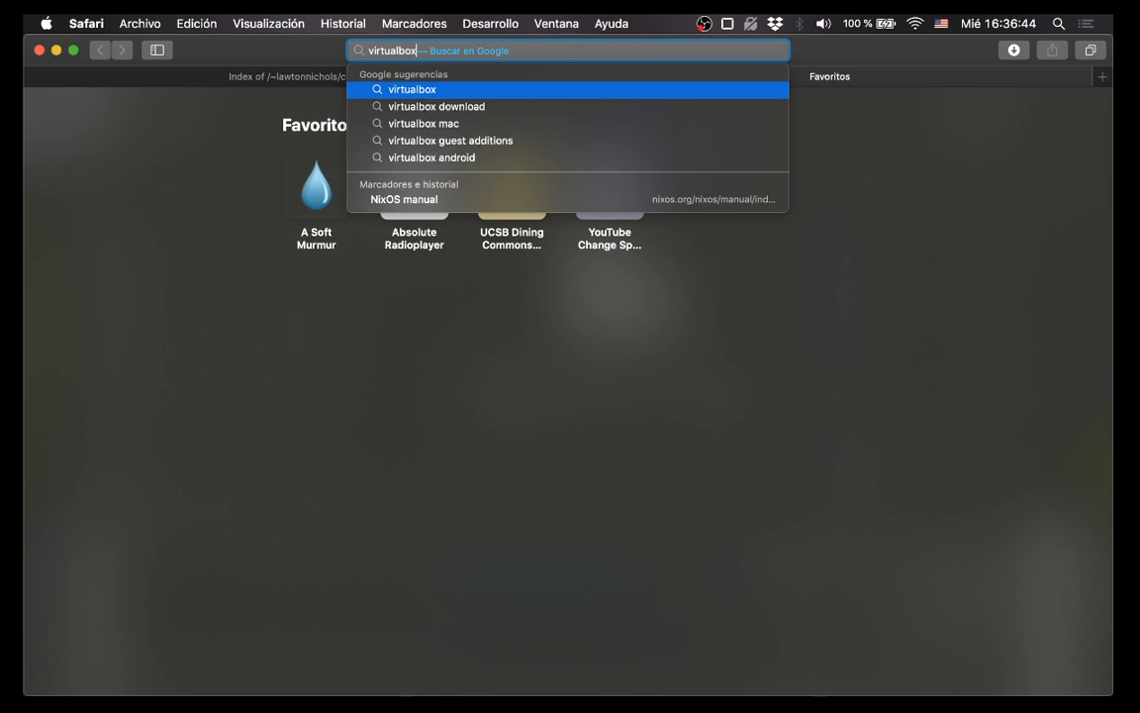
key(Return)
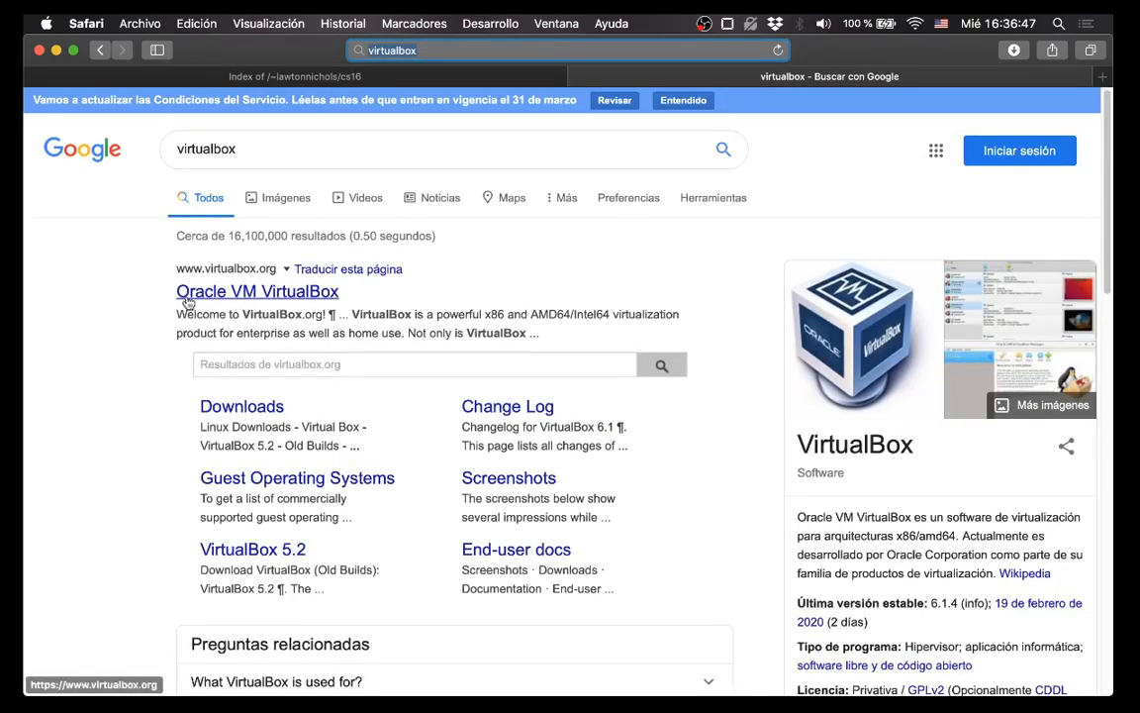
click(255, 417)
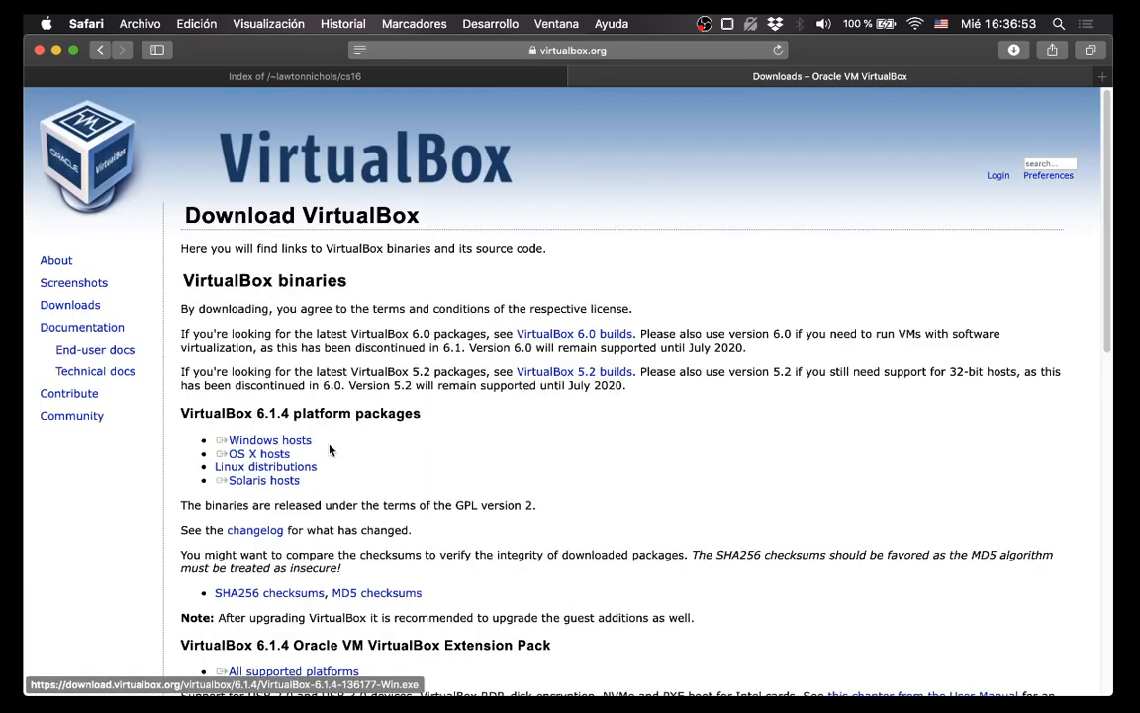
Allow the Windows hosts installer download, then stop it from the downloads list.
click(303, 445)
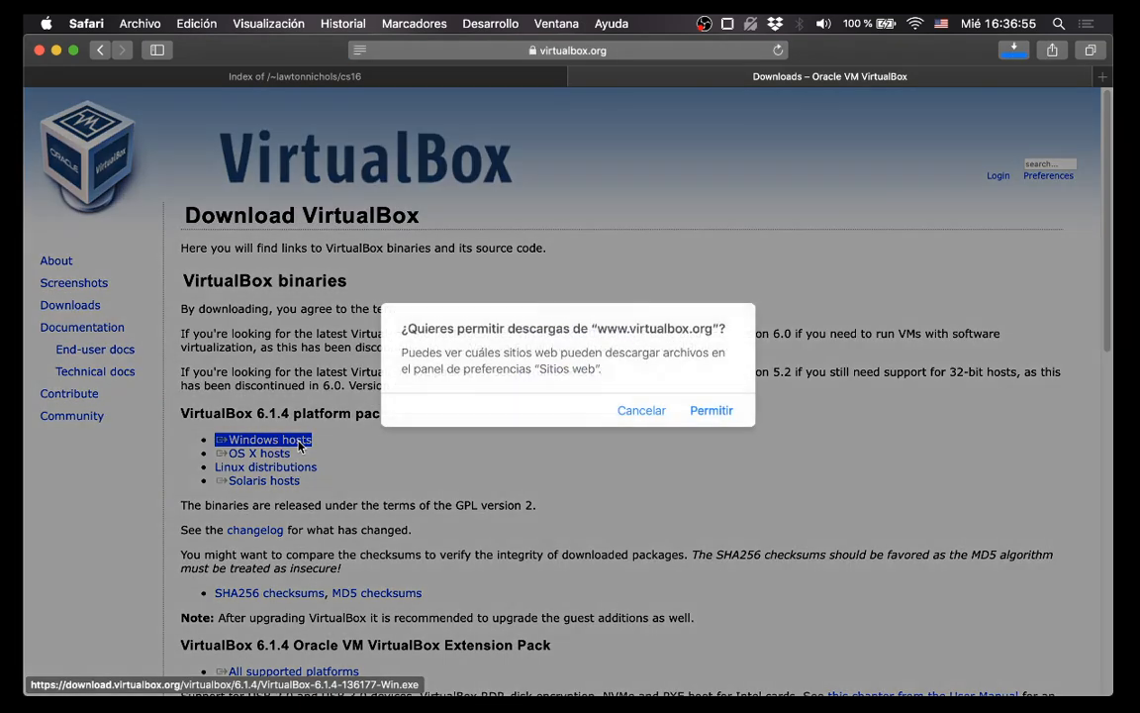
click(721, 411)
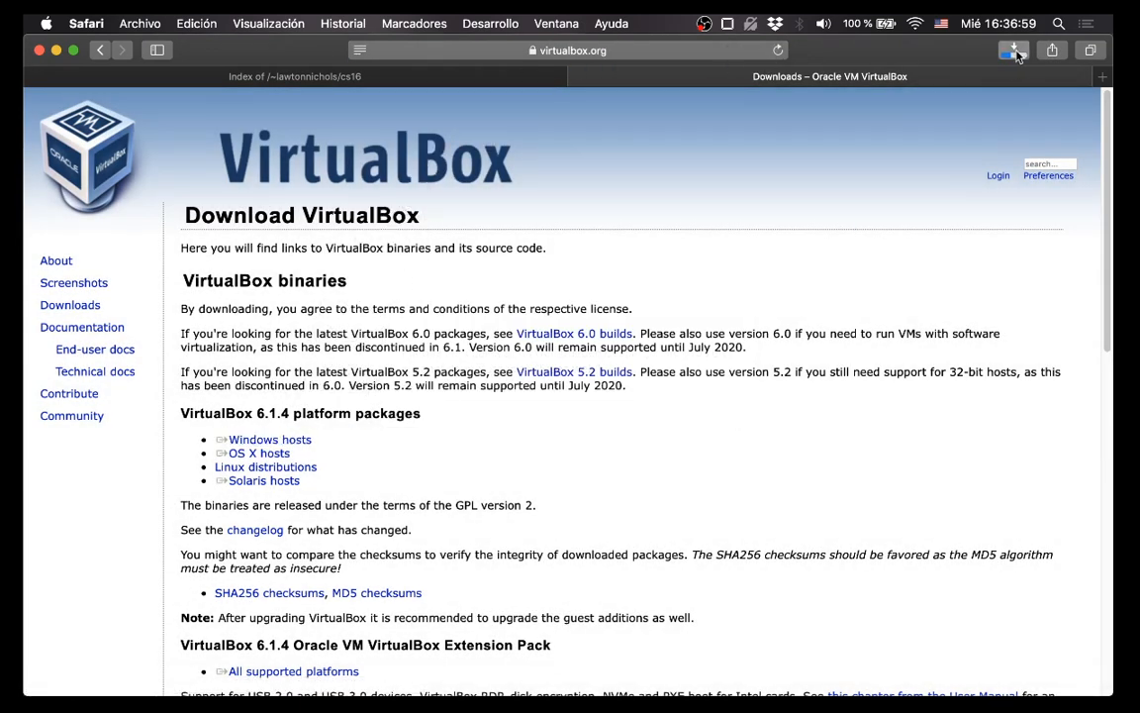
click(1014, 51)
click(1070, 120)
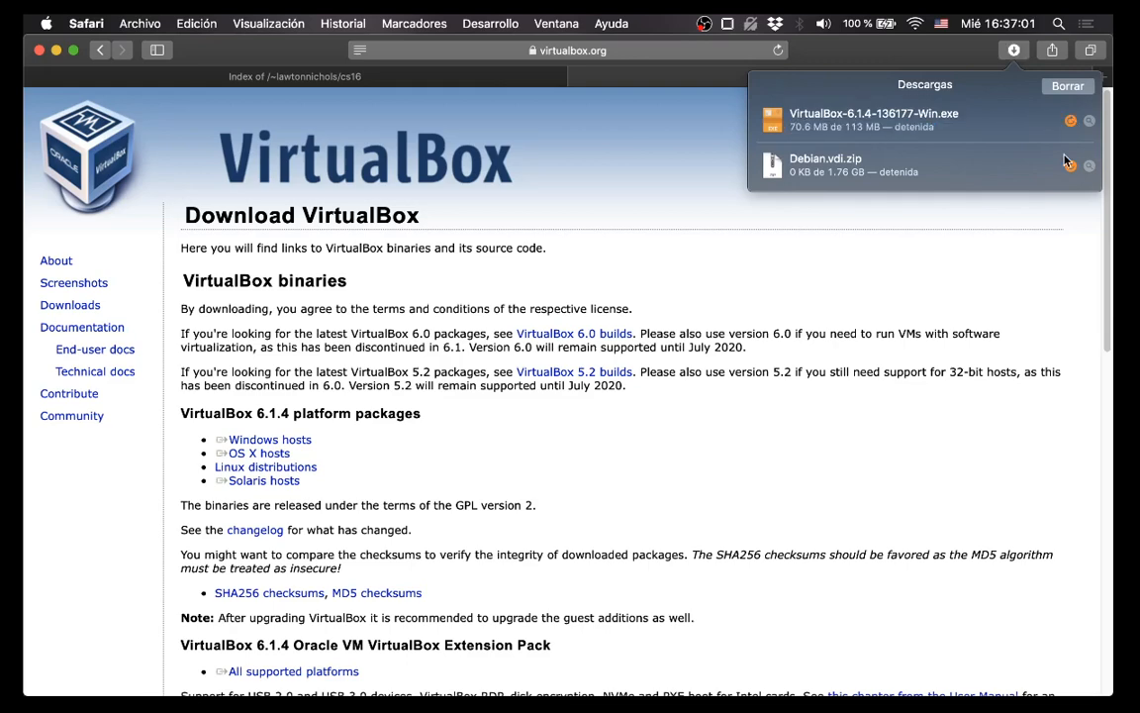
click(986, 282)
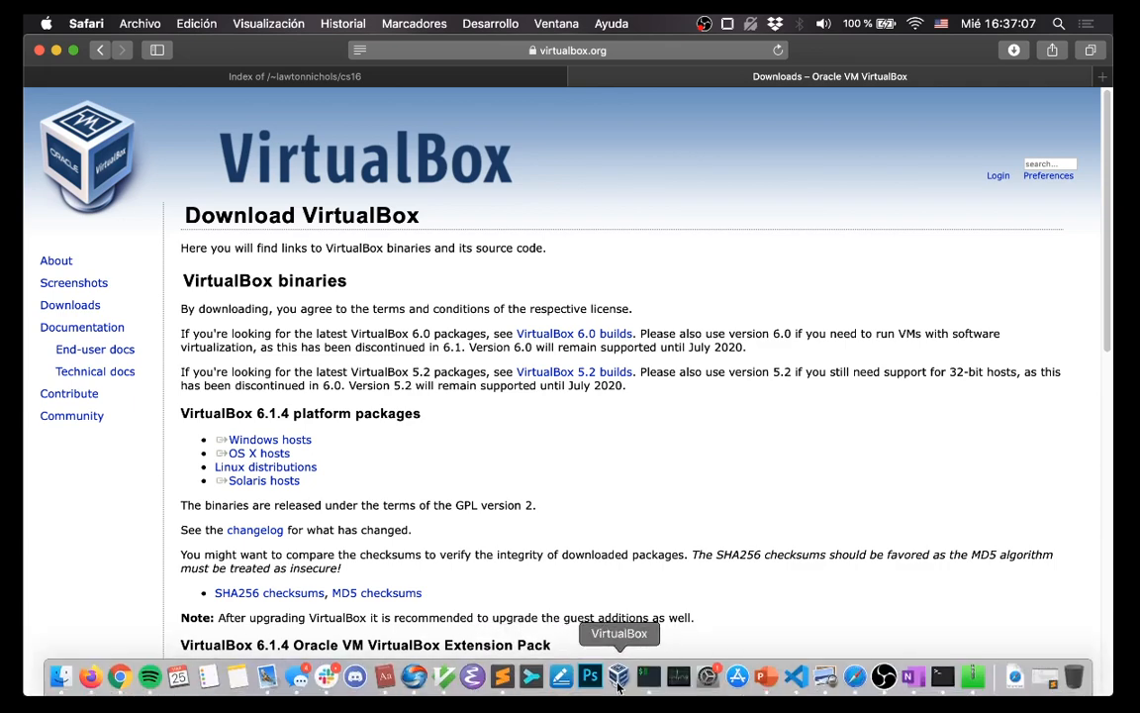
Launch VirtualBox and view the Windows 3.1 and Lubuntu machines' details.
click(619, 679)
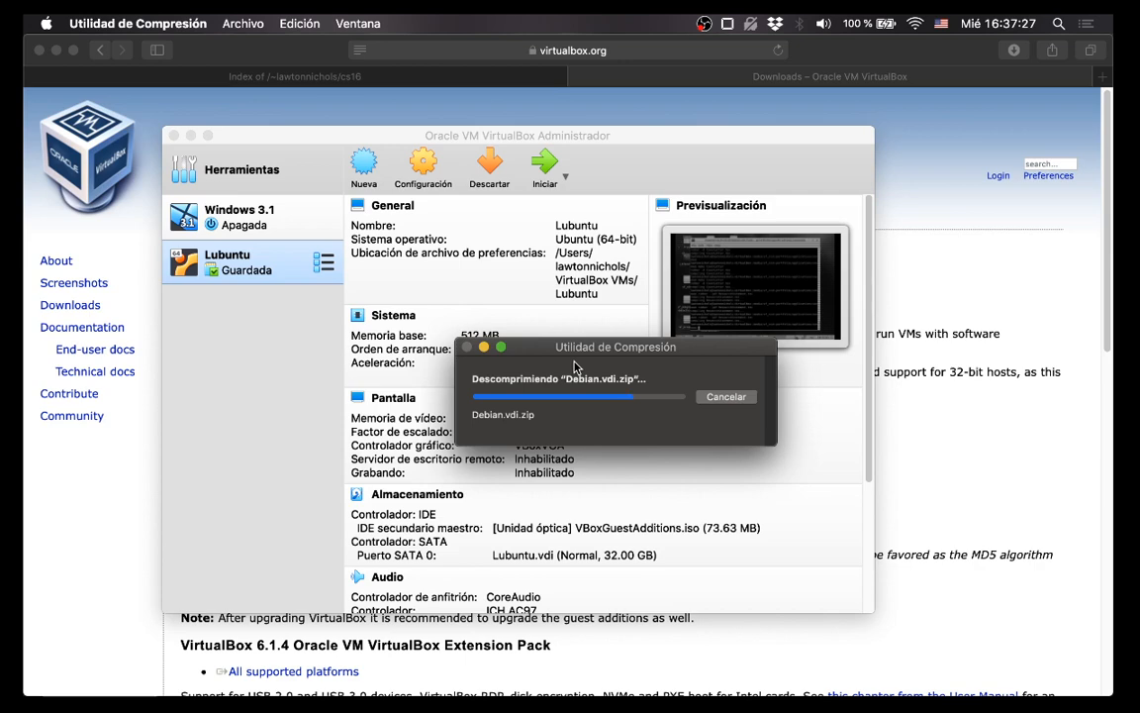
click(323, 155)
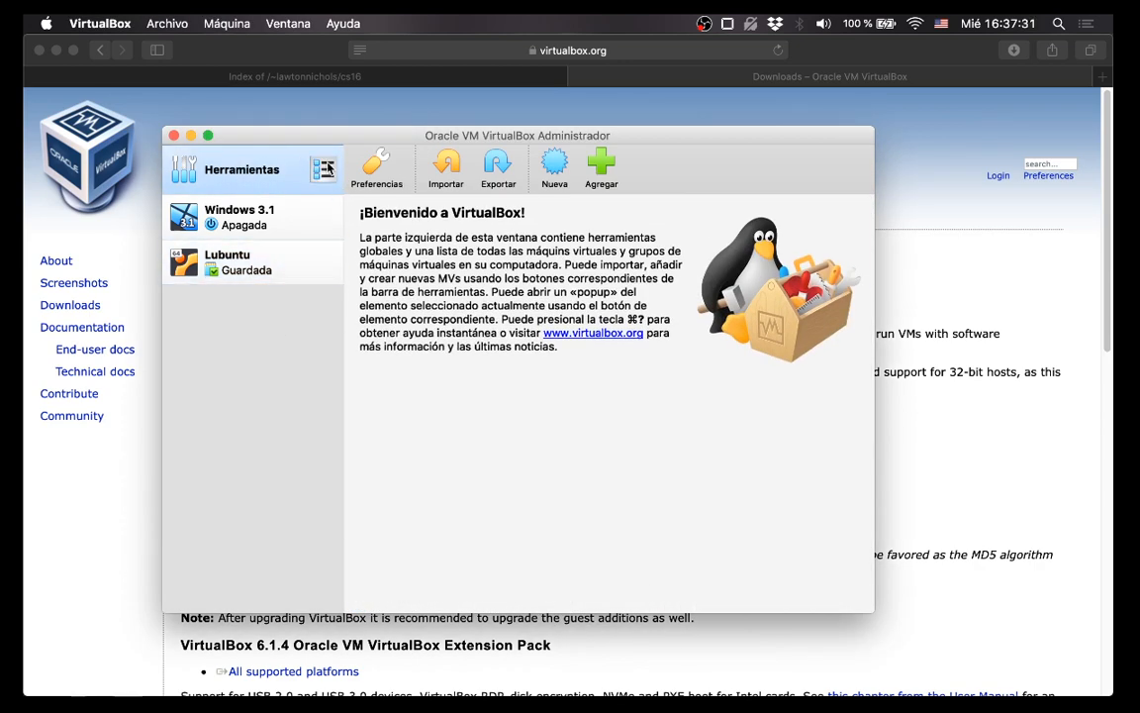
click(227, 216)
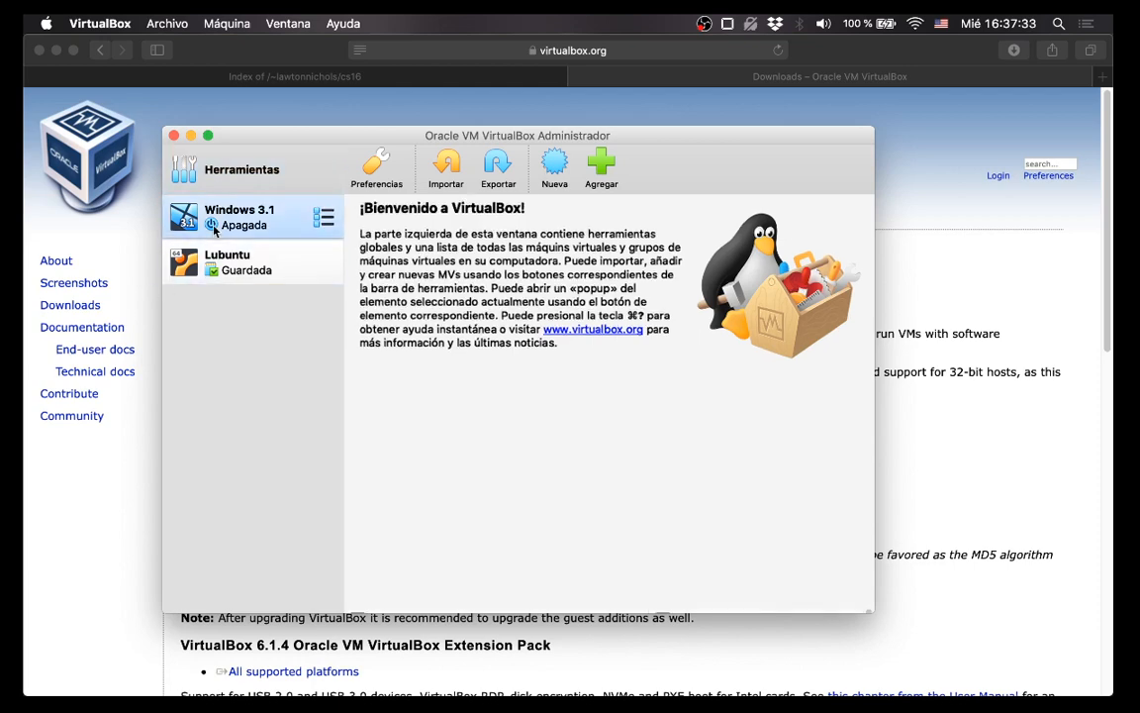
click(227, 261)
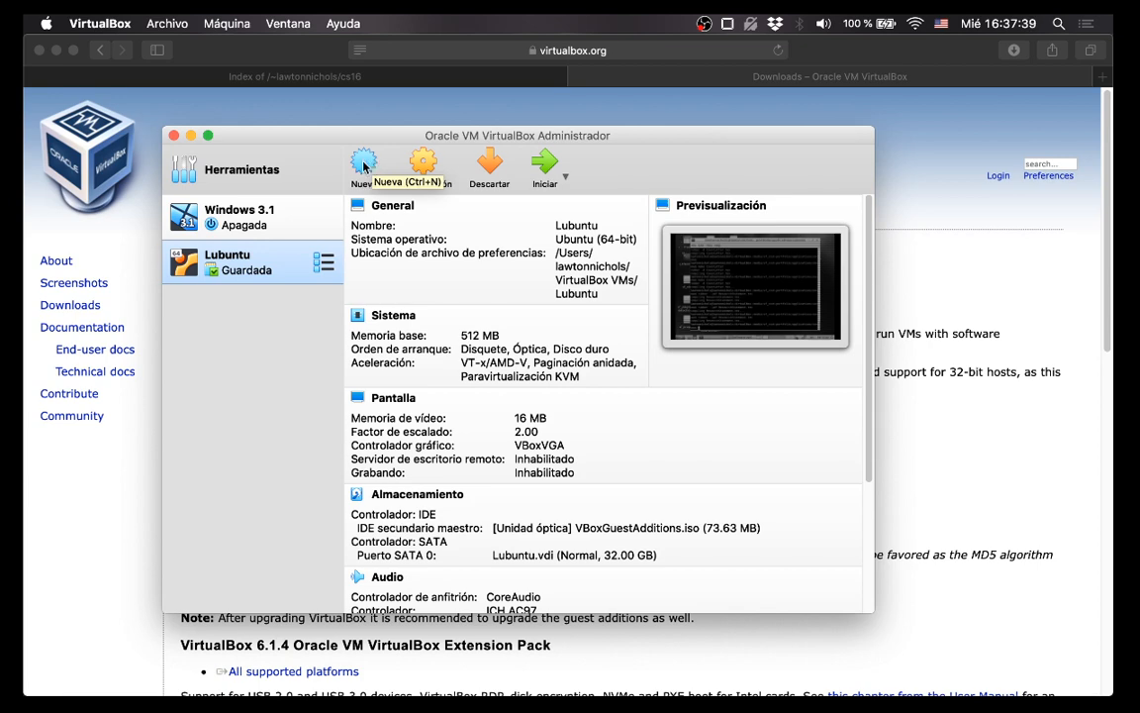
Set the interface language to English (incorporado) in Preferences.
key(super+comma)
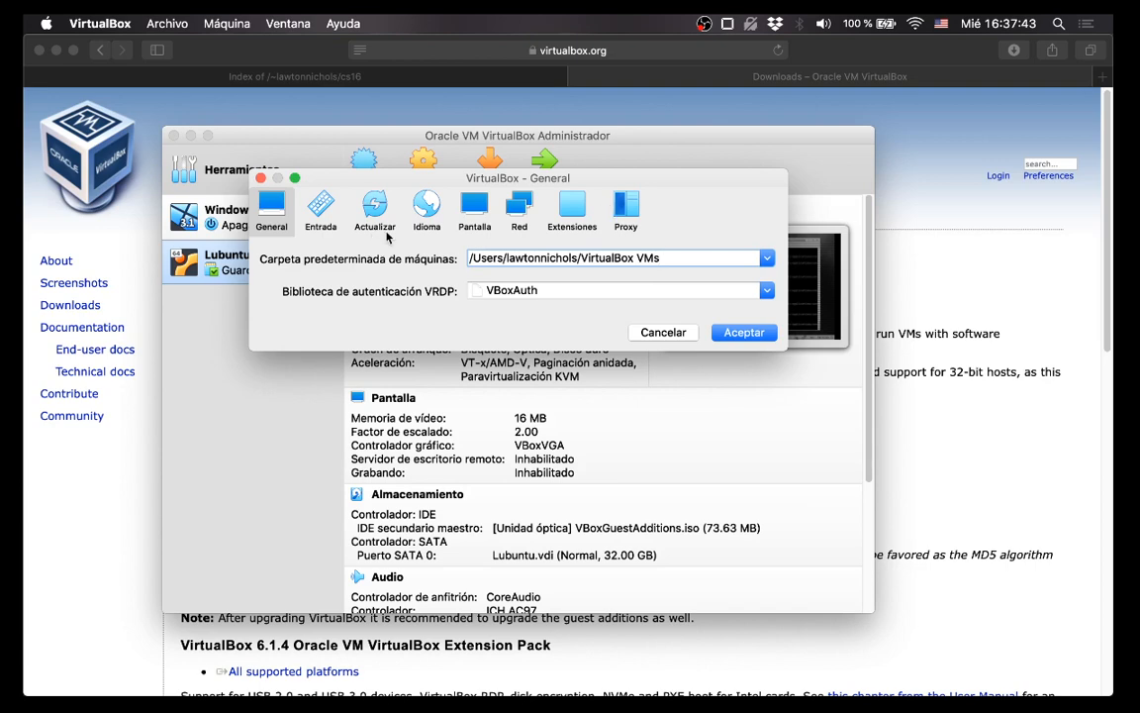
click(427, 206)
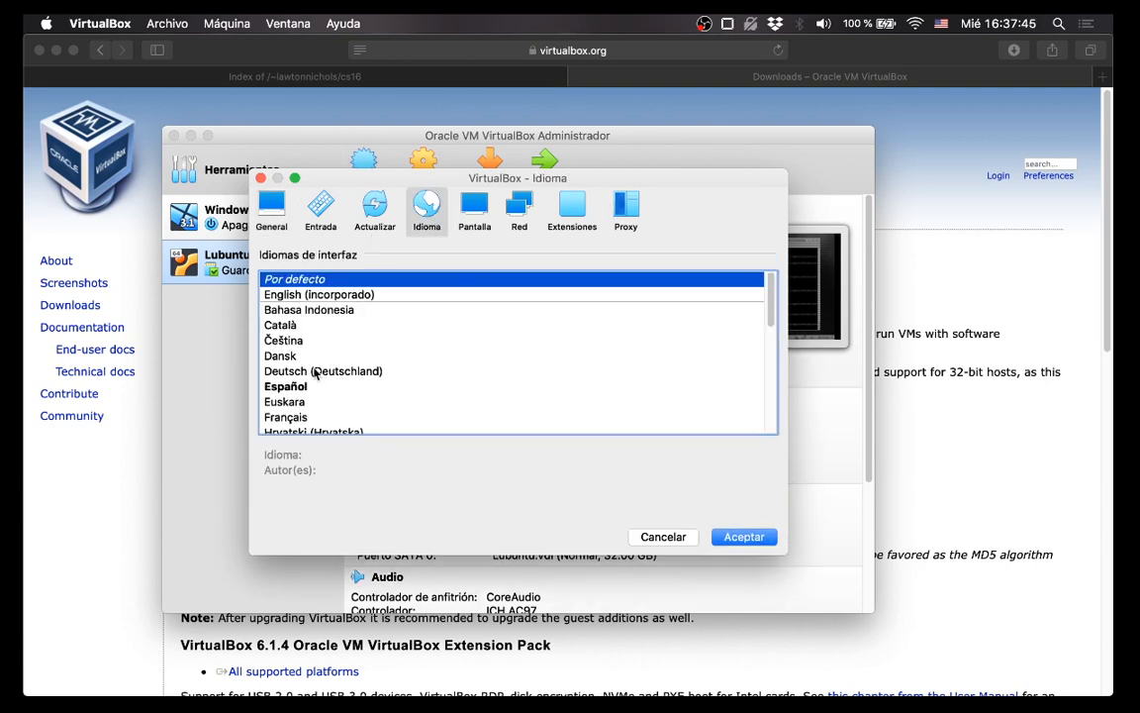
click(319, 294)
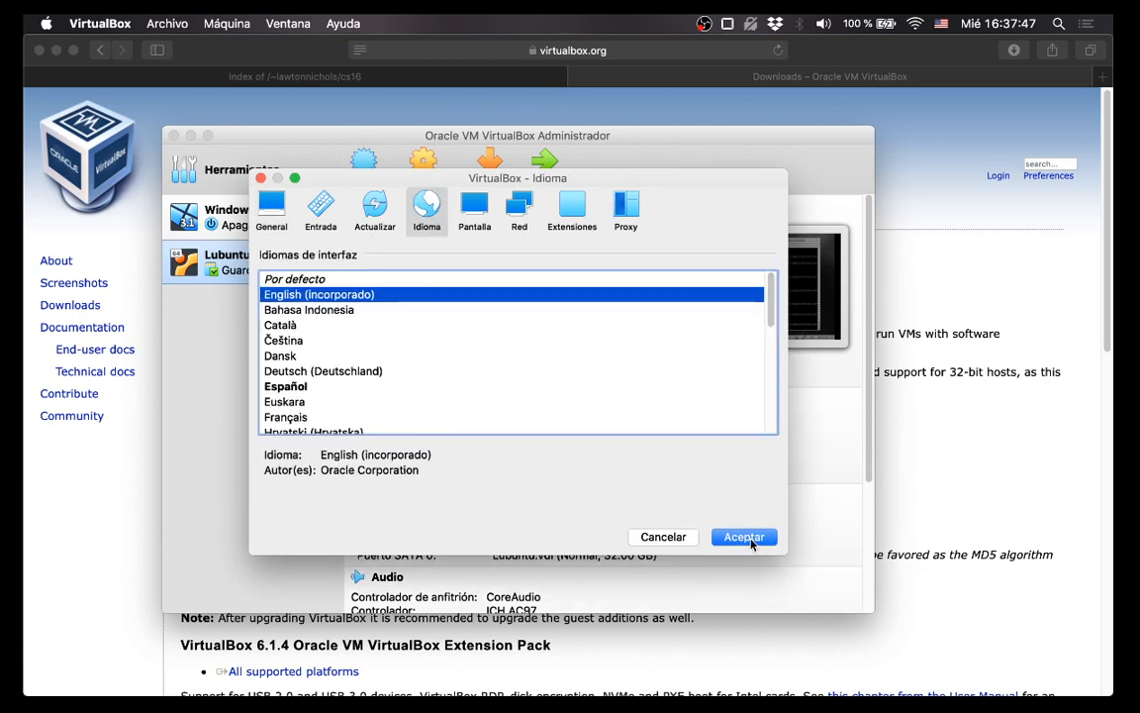
click(750, 541)
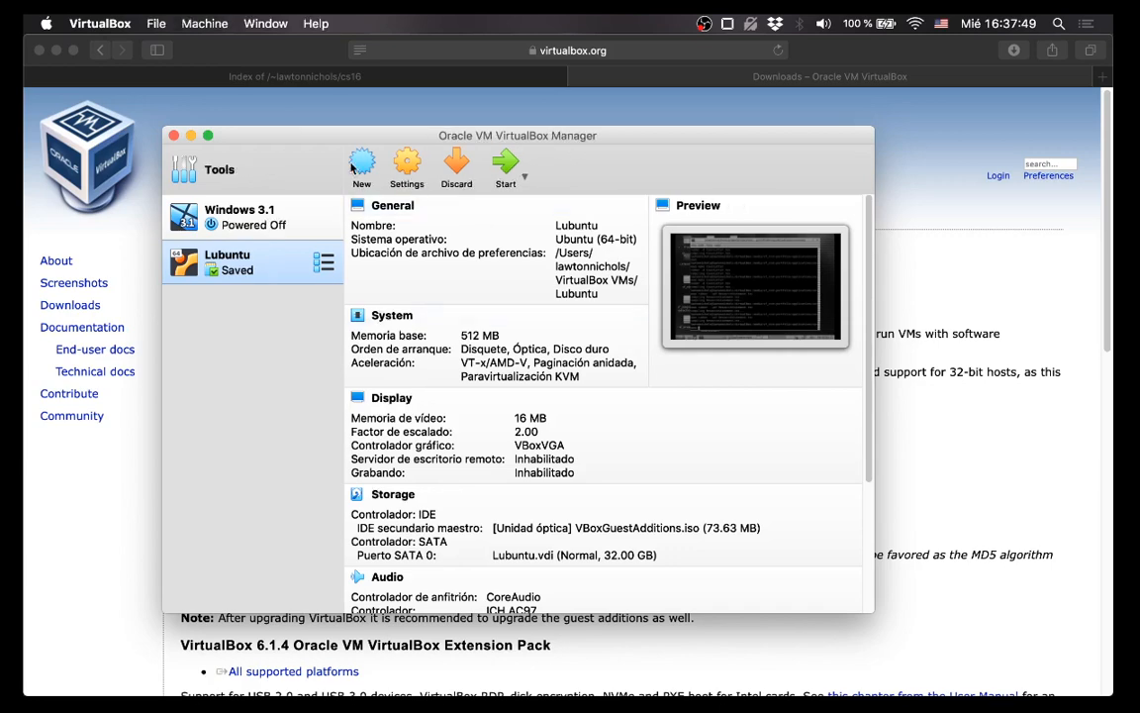
Start a new virtual machine with the machine folder set to cs16virtualbox.
click(362, 168)
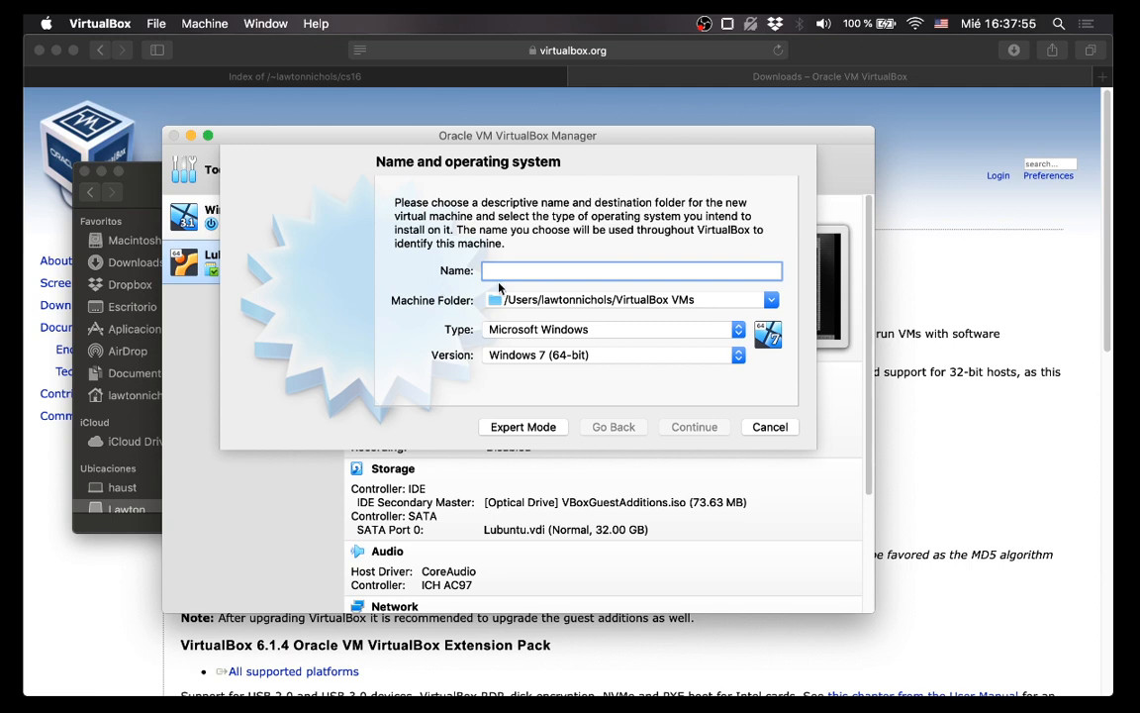
click(771, 300)
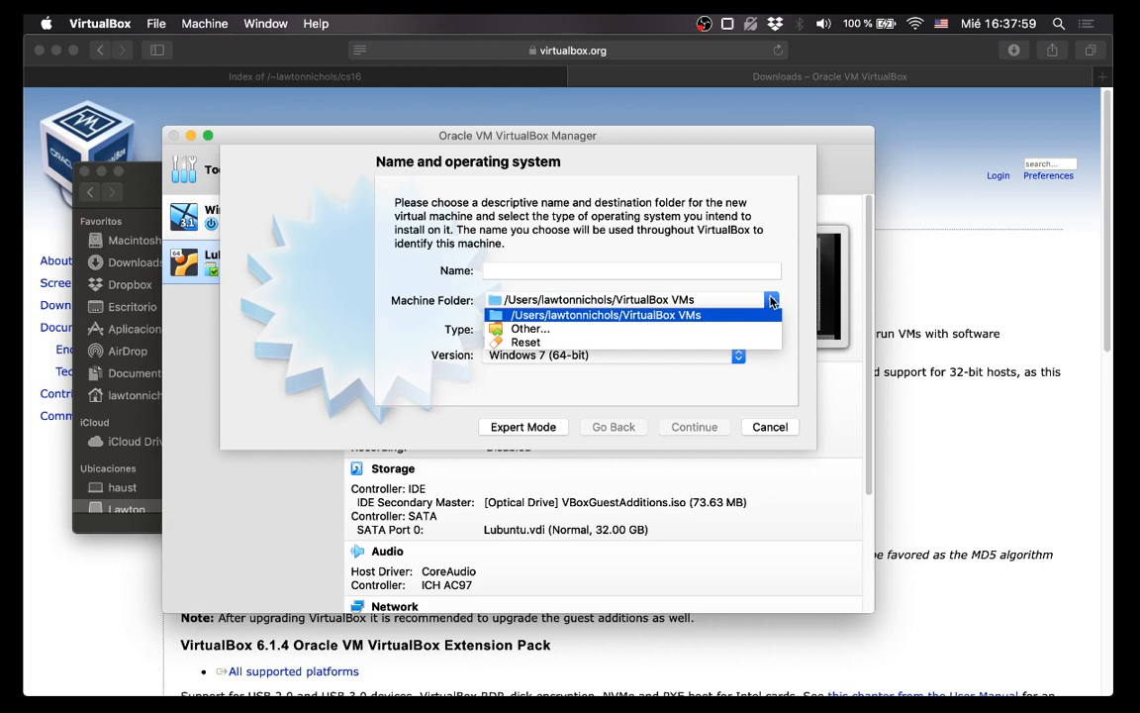
click(710, 339)
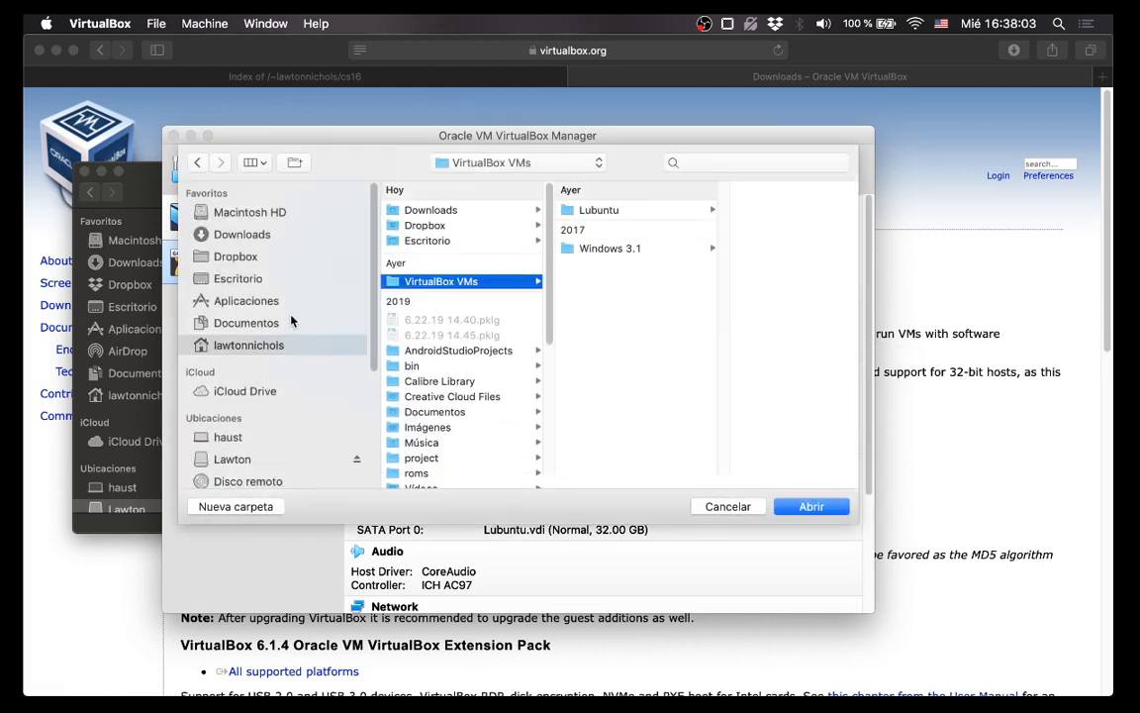
click(269, 459)
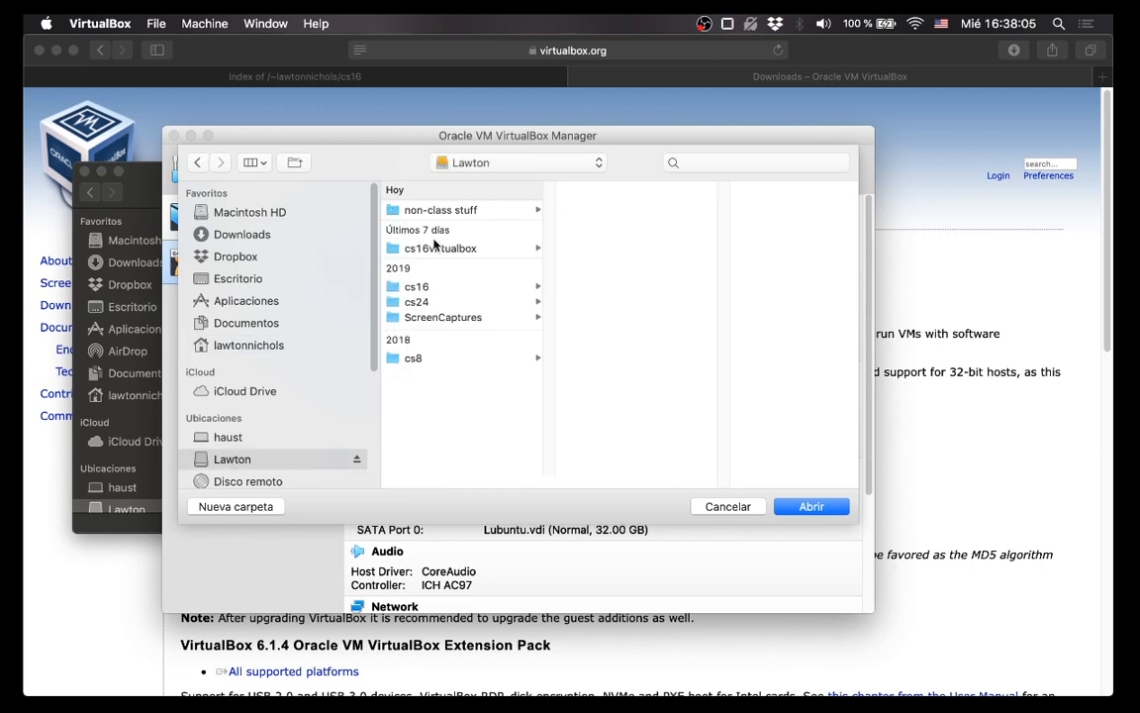
click(444, 248)
click(808, 506)
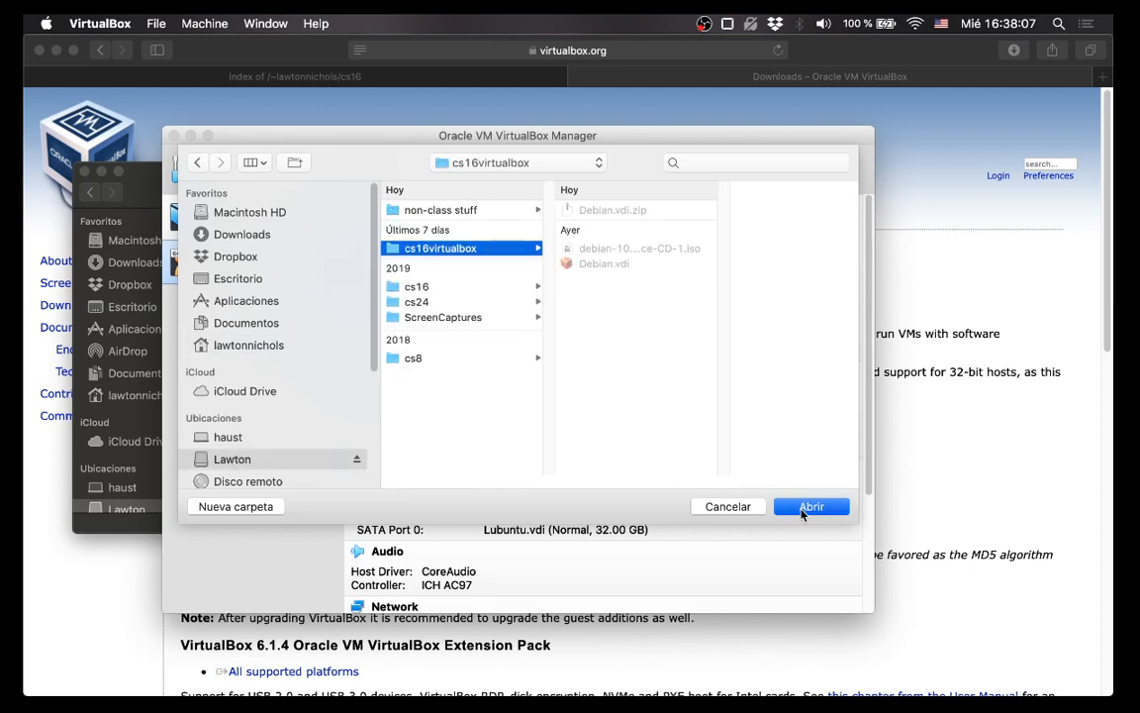
Name the machine Debian with type Linux, version Debian (64-bit), and continue.
click(516, 278)
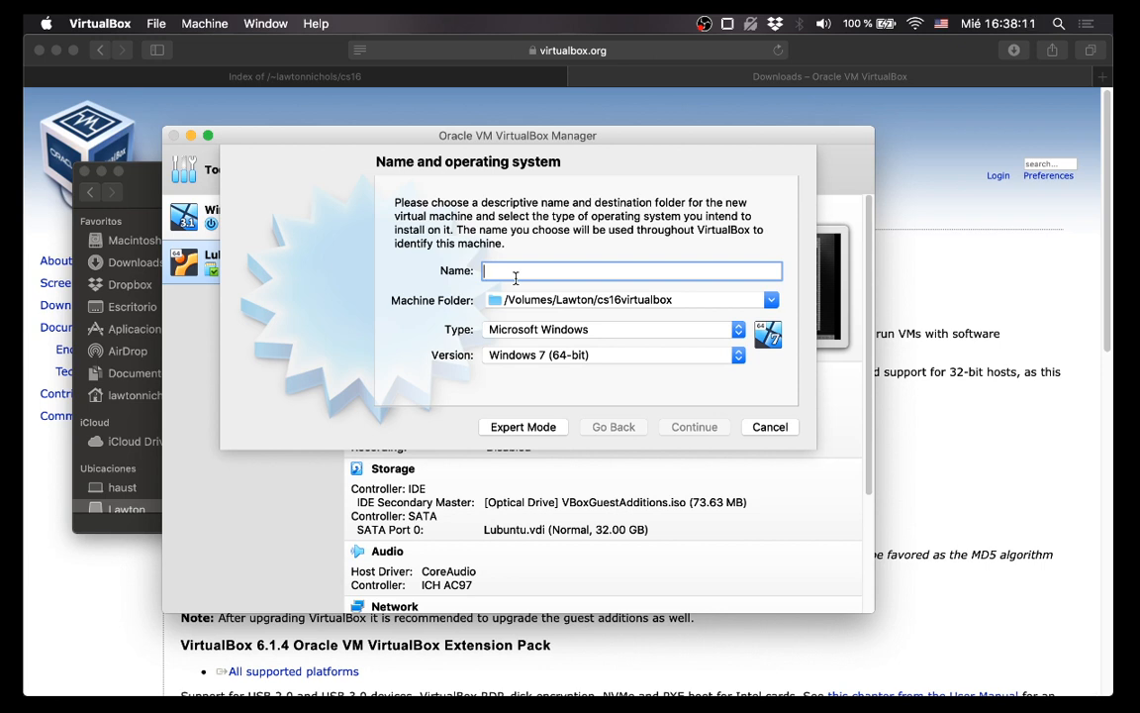
text(Cs 50)
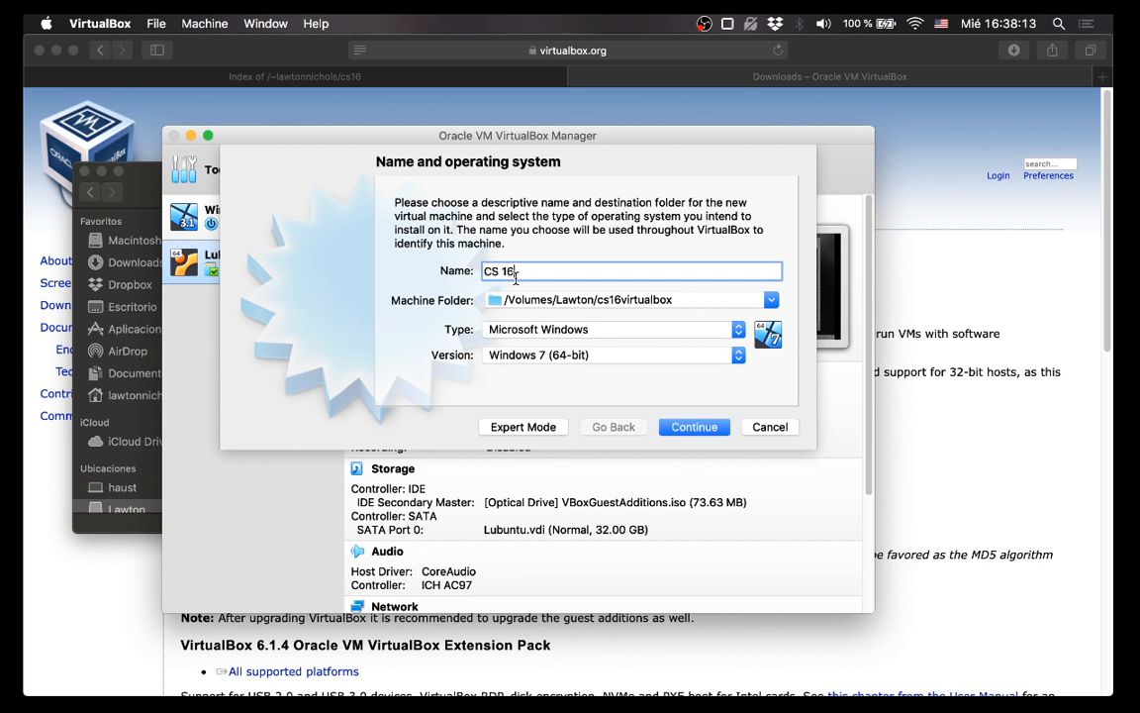
key(BackSpace)
key(BackSpace)
key(BackSpace)
key(BackSpace)
key(BackSpace)
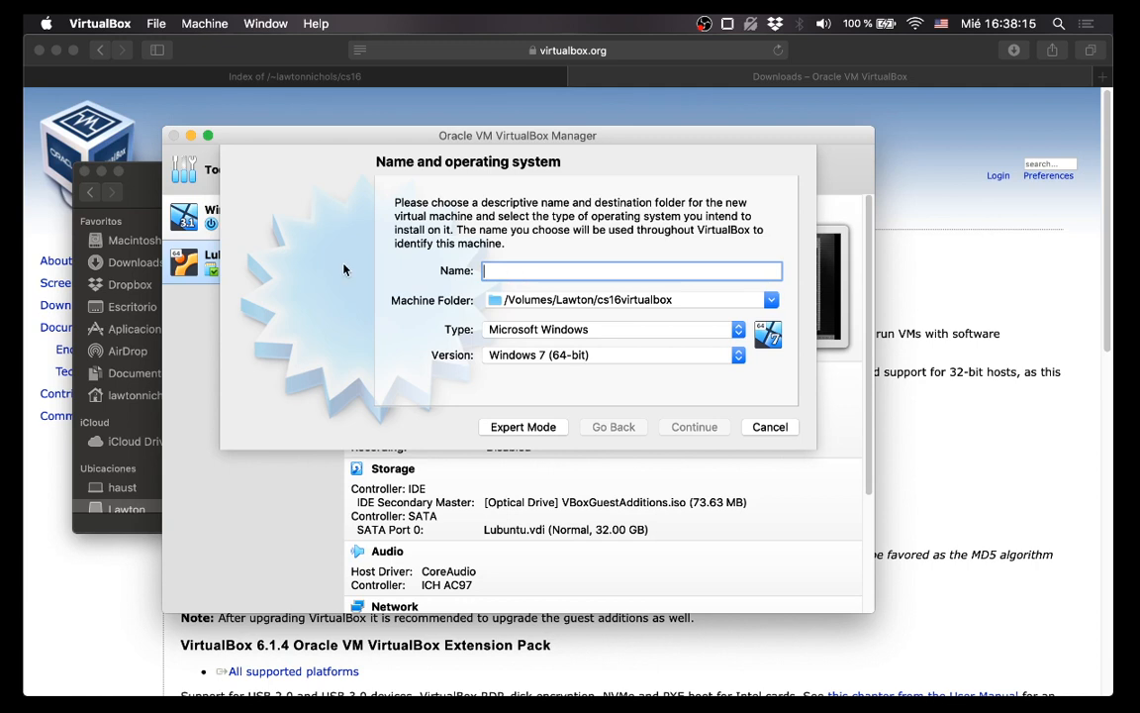
text(Linux)
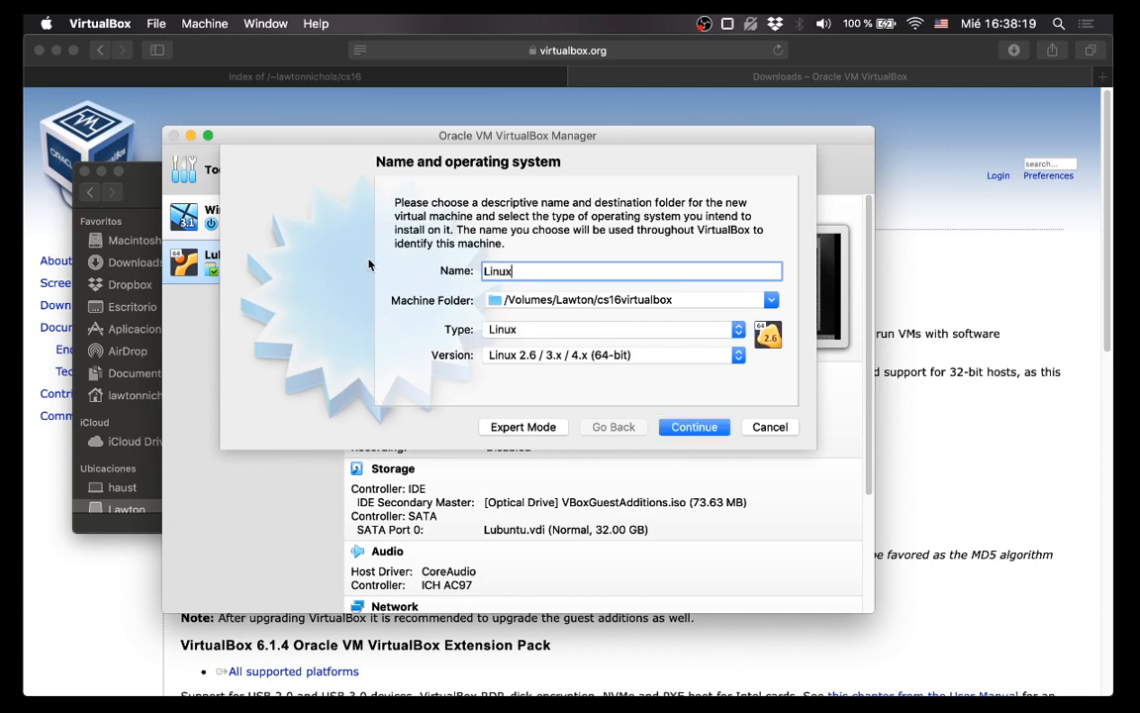
key(BackSpace)
key(BackSpace)
key(BackSpace)
key(BackSpace)
key(BackSpace)
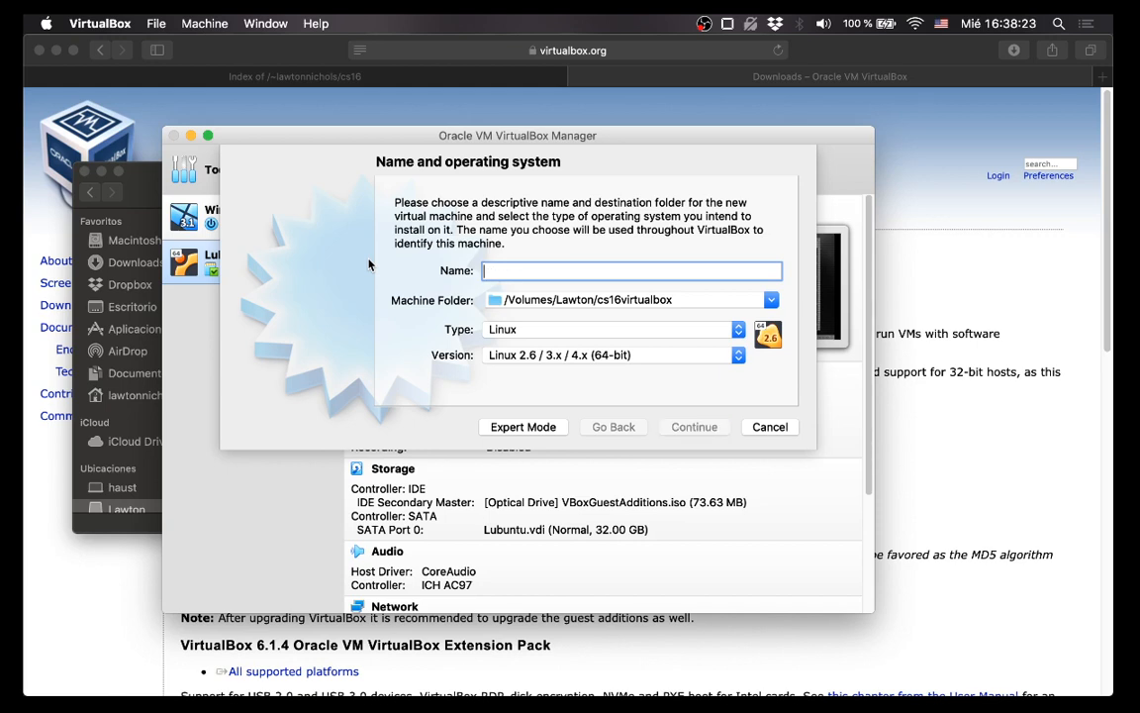
text(Debian)
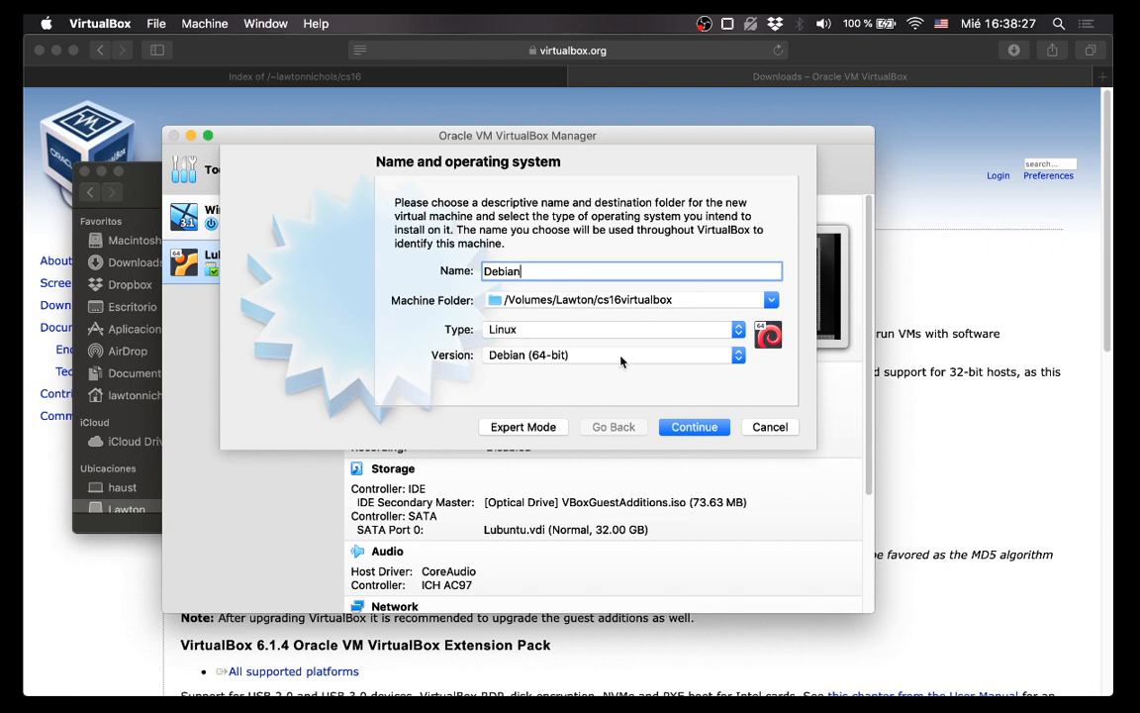
click(687, 428)
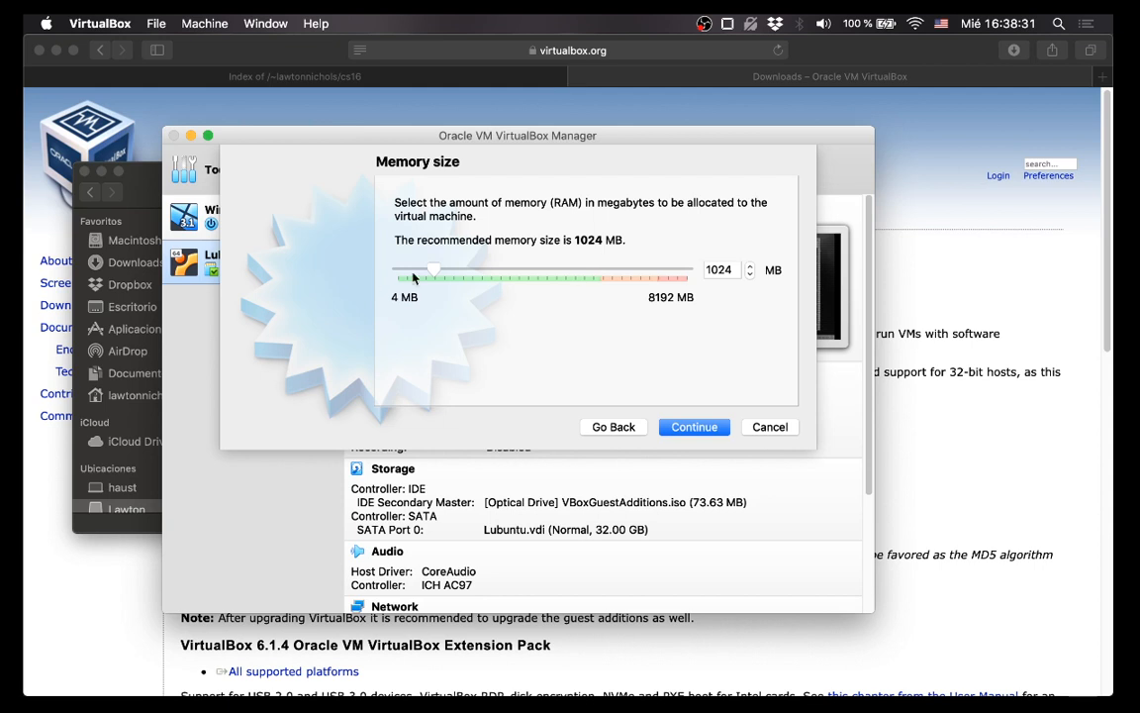
Allocate 764 MB of memory and choose to use an existing virtual hard disk.
drag(433, 269, 431, 269)
click(703, 427)
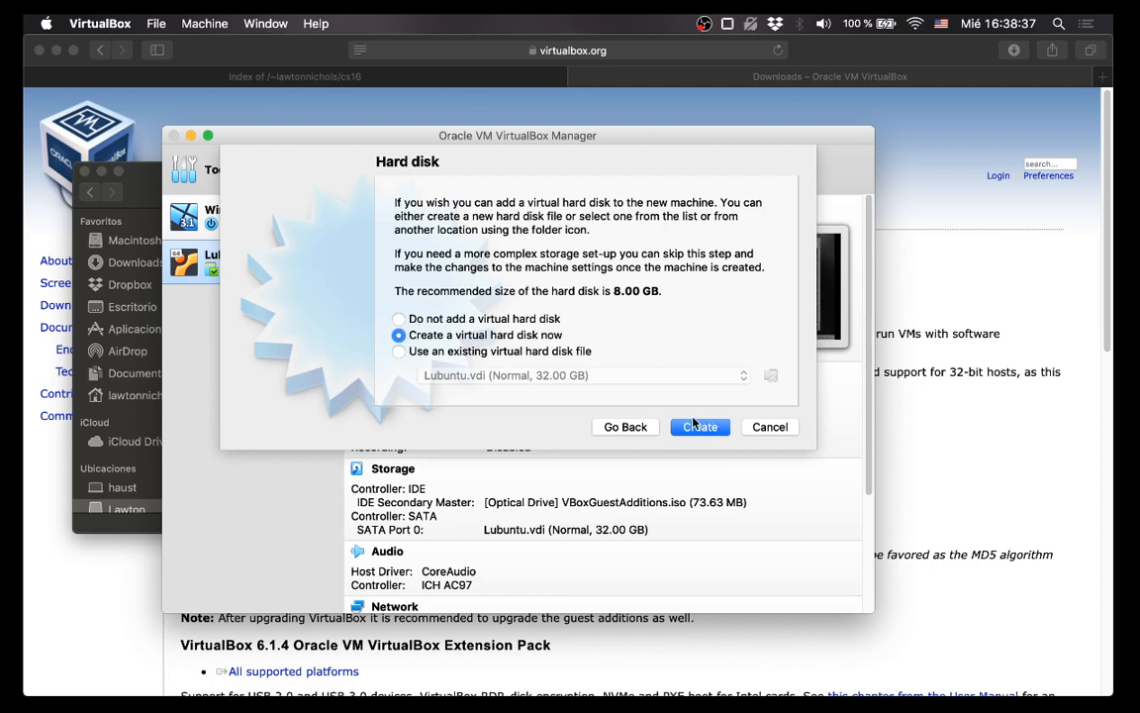
click(498, 351)
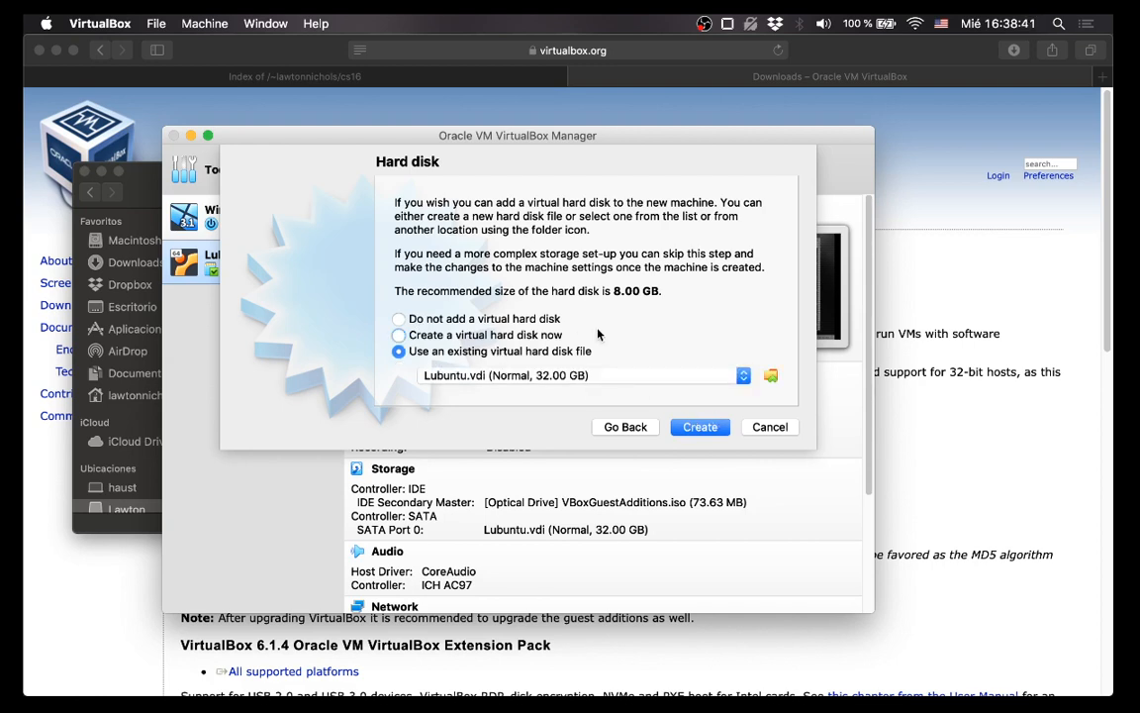
click(771, 376)
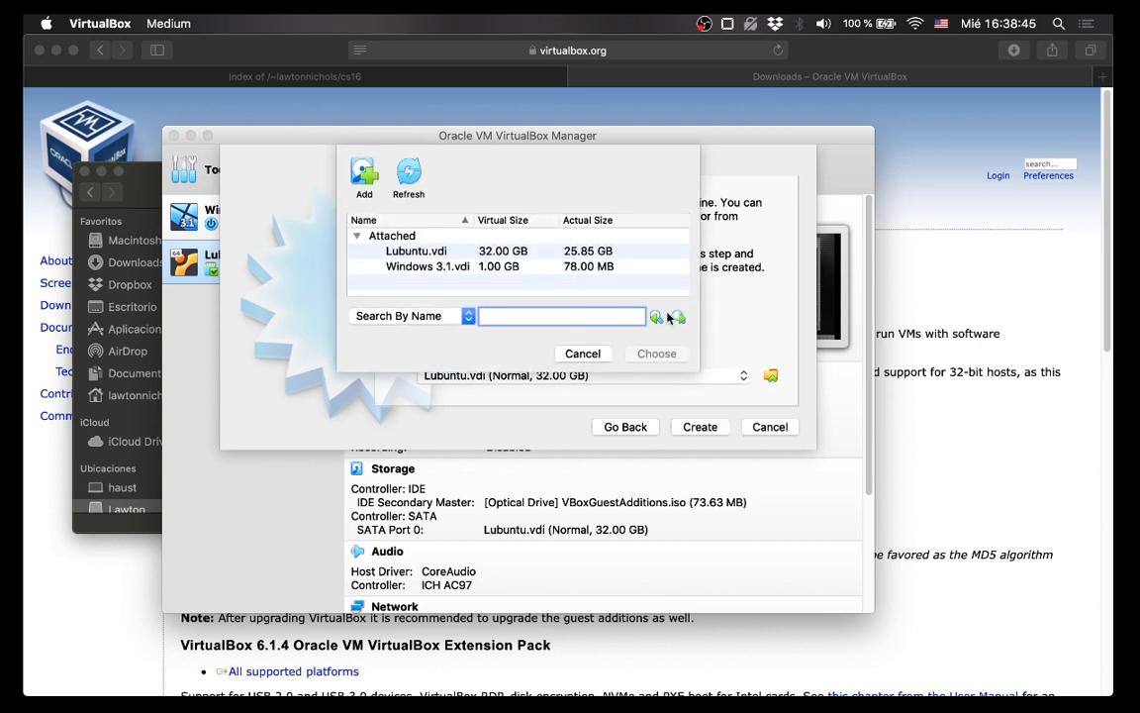
Add Debian.vdi from cs16virtualbox and select it as the 16.00 GB hard disk.
click(373, 176)
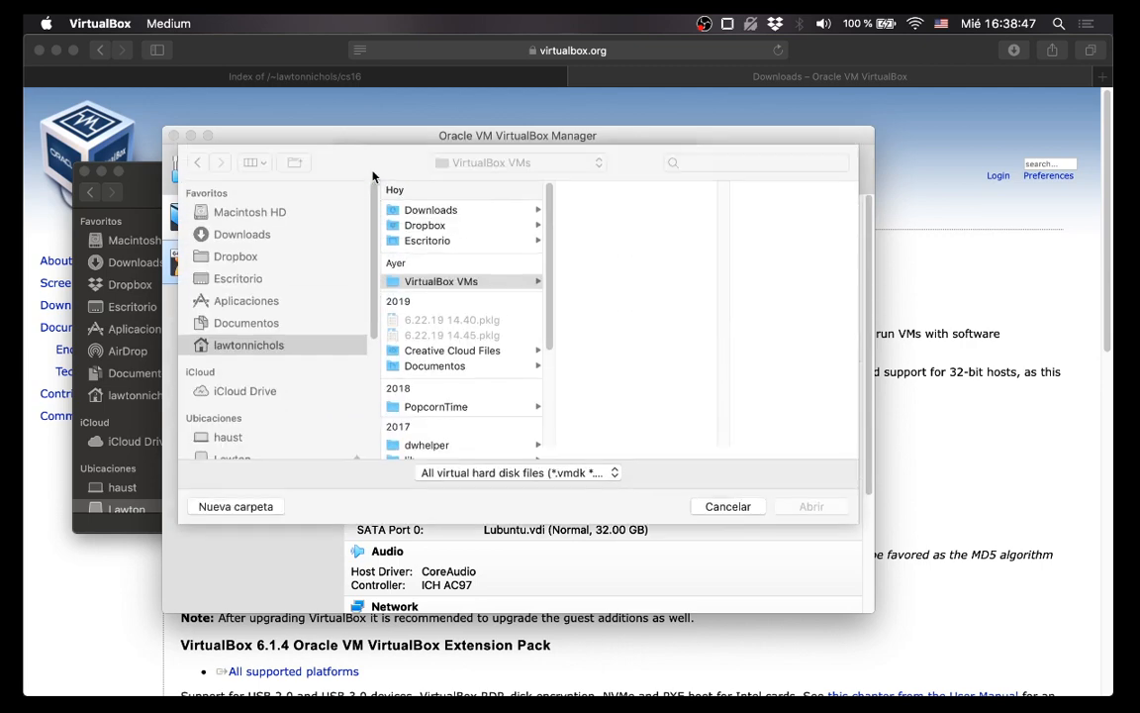
scroll(259, 443, down, 2)
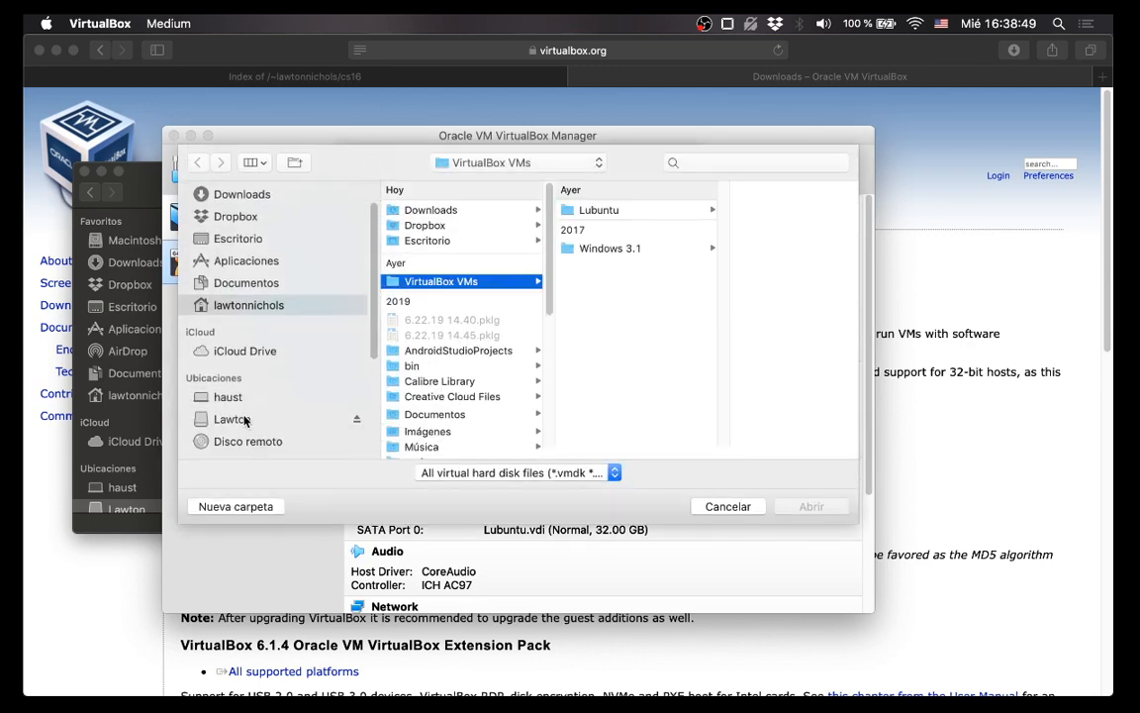
click(262, 419)
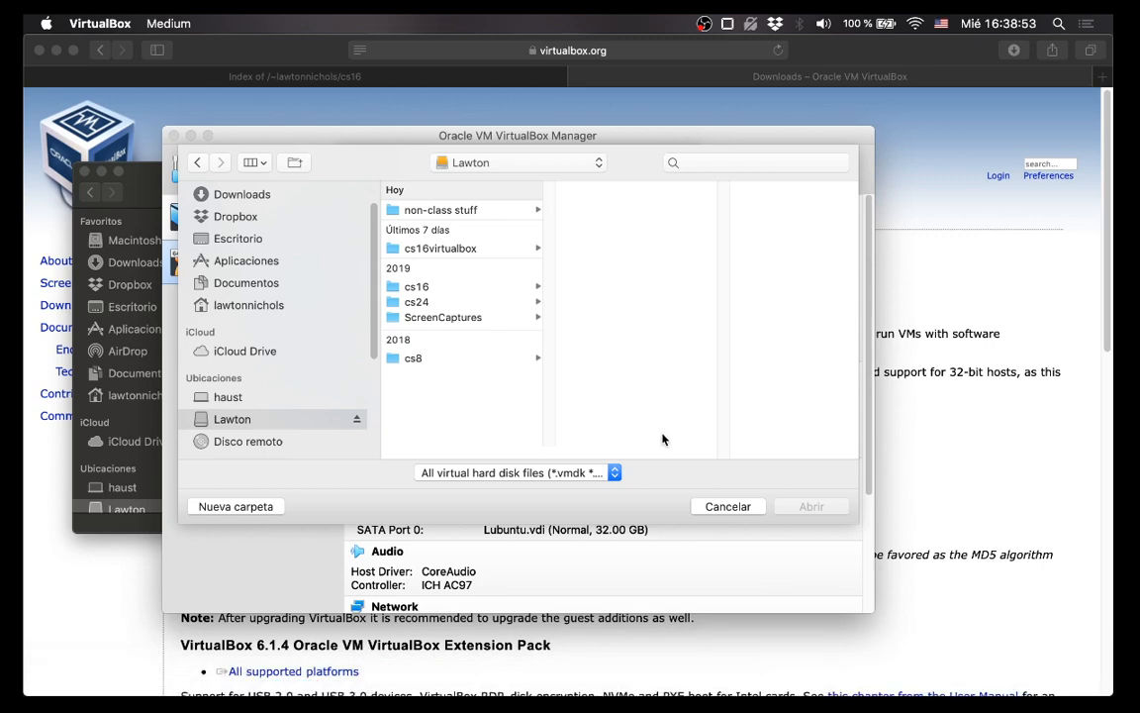
click(139, 185)
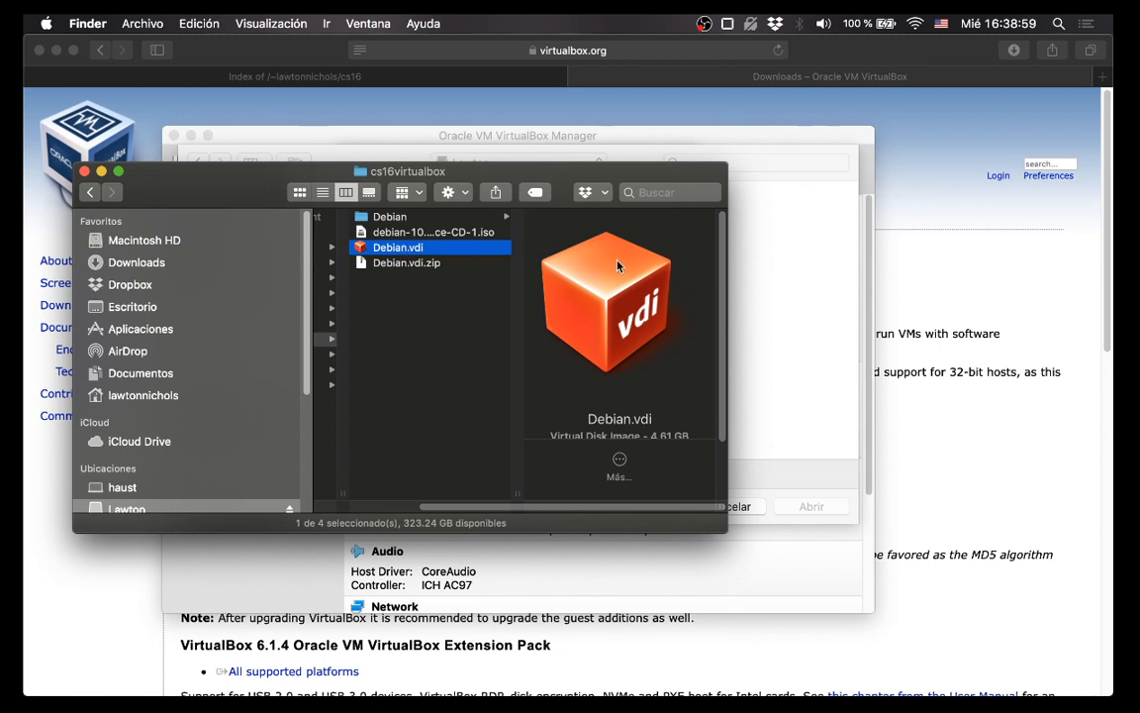
click(762, 273)
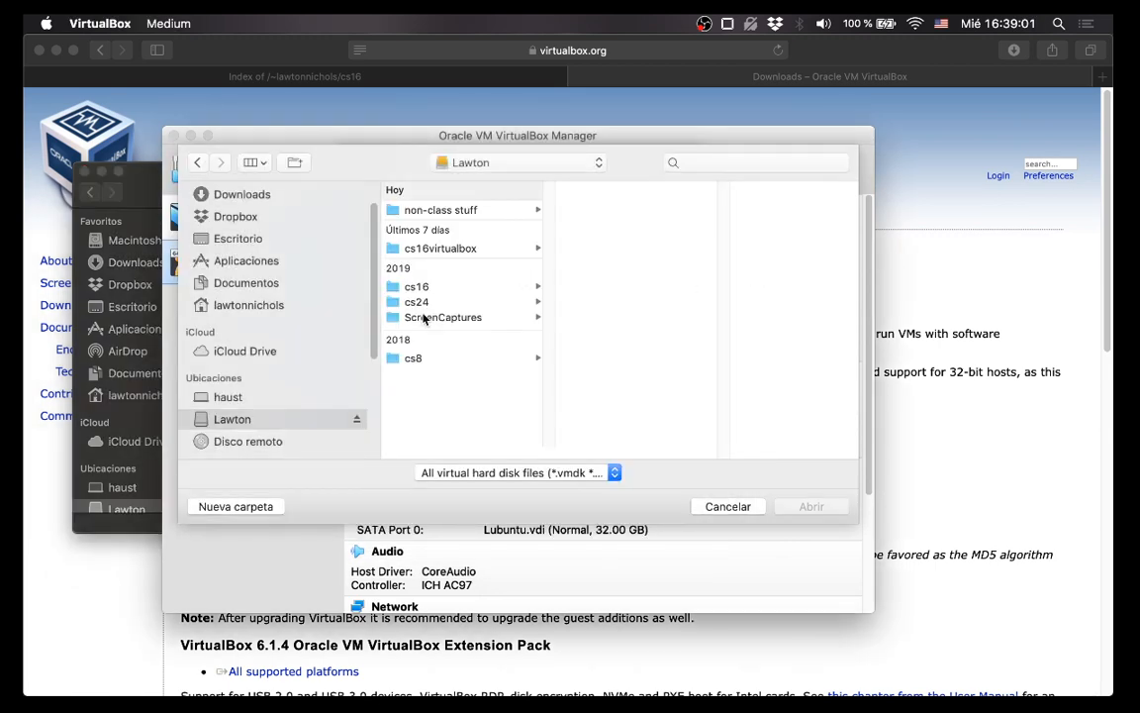
click(442, 249)
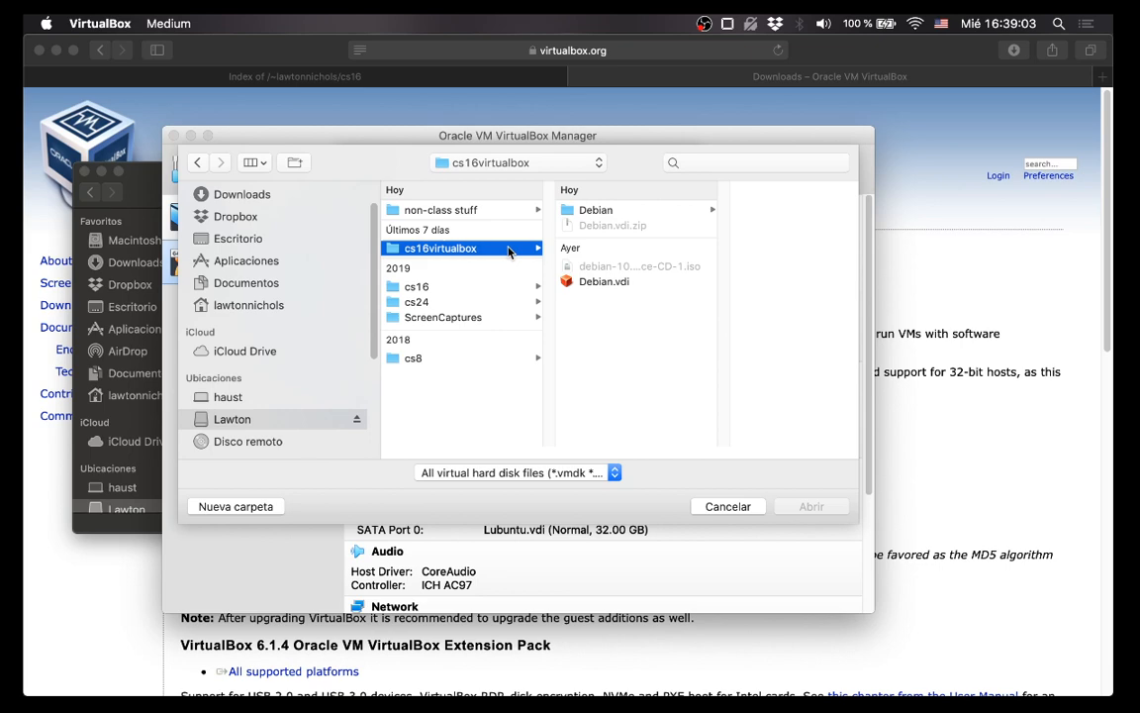
click(602, 283)
click(799, 503)
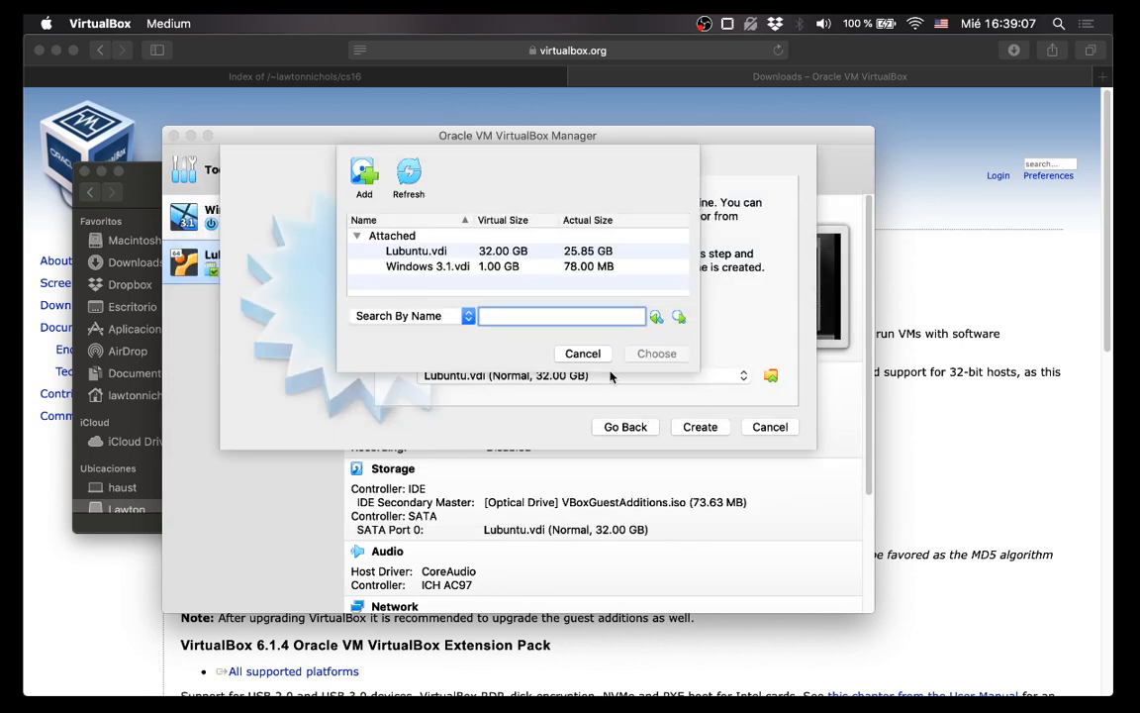
click(448, 285)
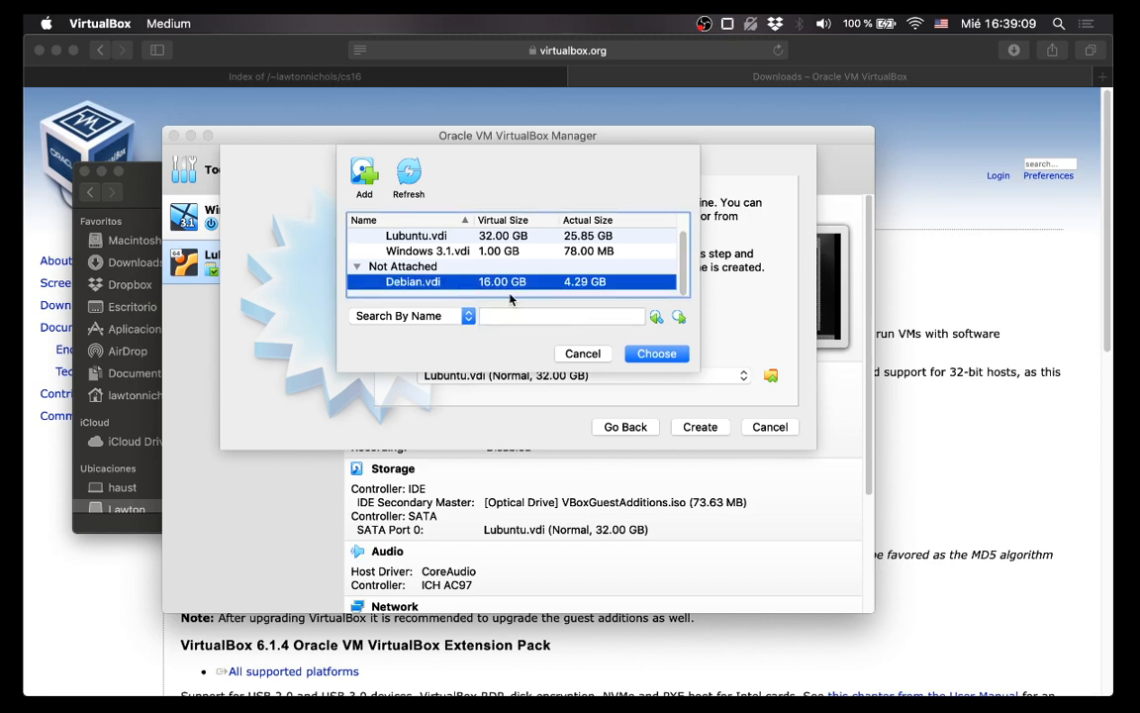
click(662, 357)
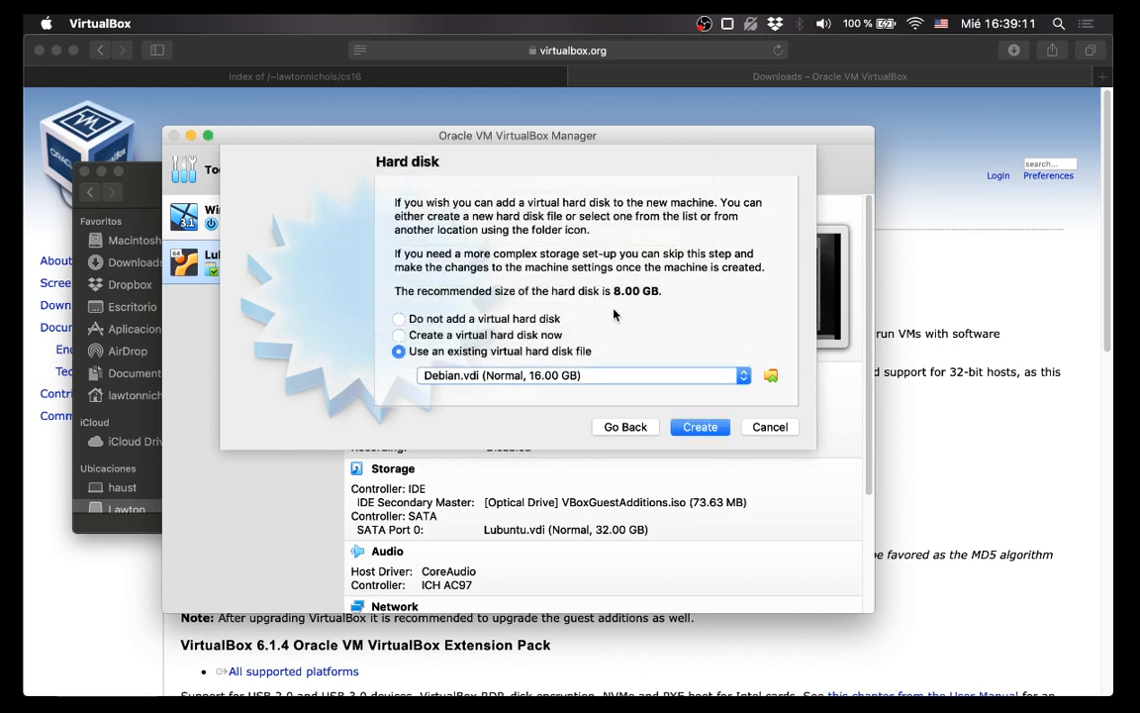
Create and start the Debian VM, scale its screen to 200%, and move the window up-left.
click(711, 431)
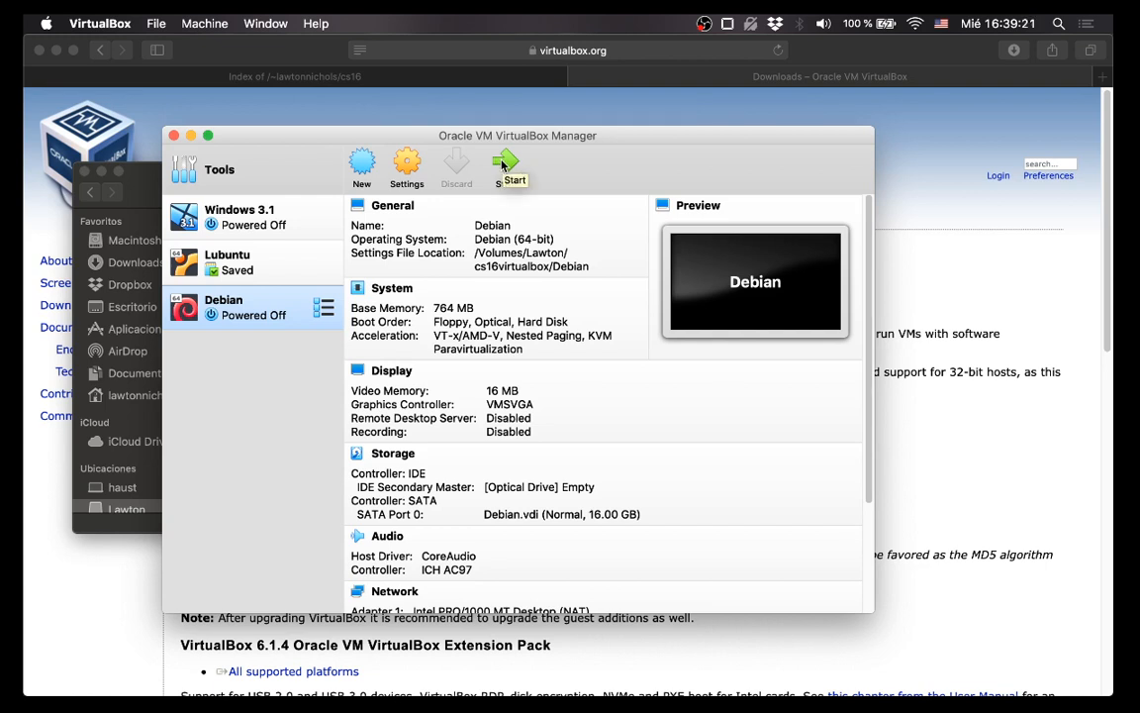
click(502, 165)
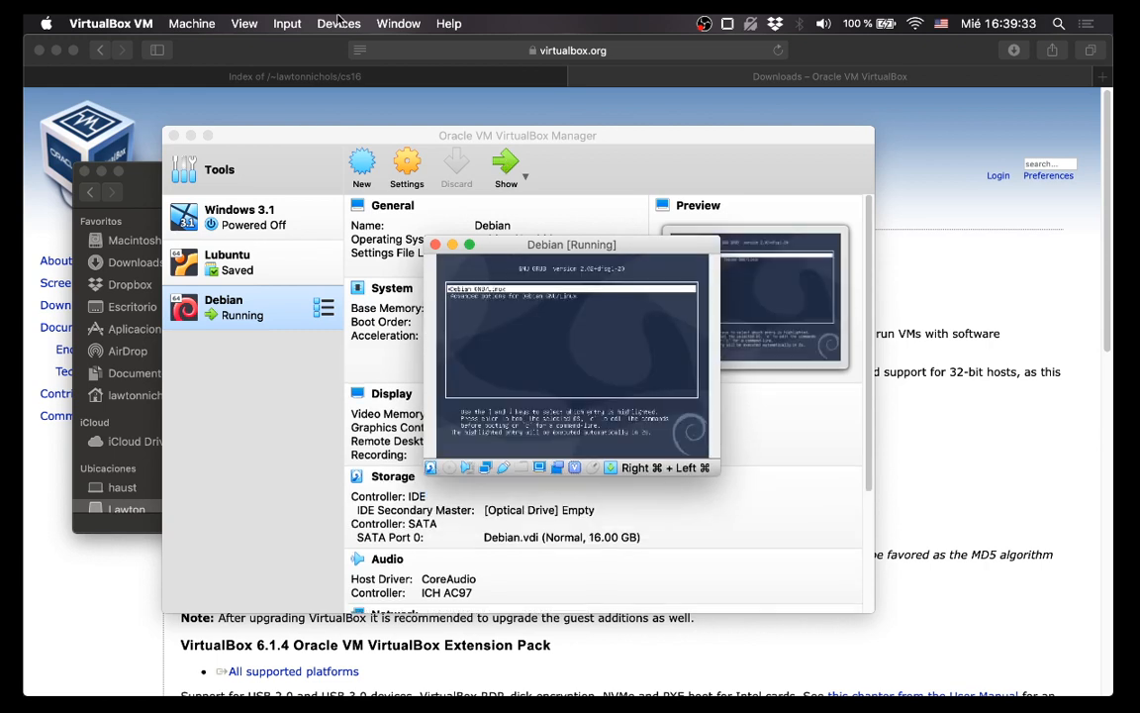
click(246, 23)
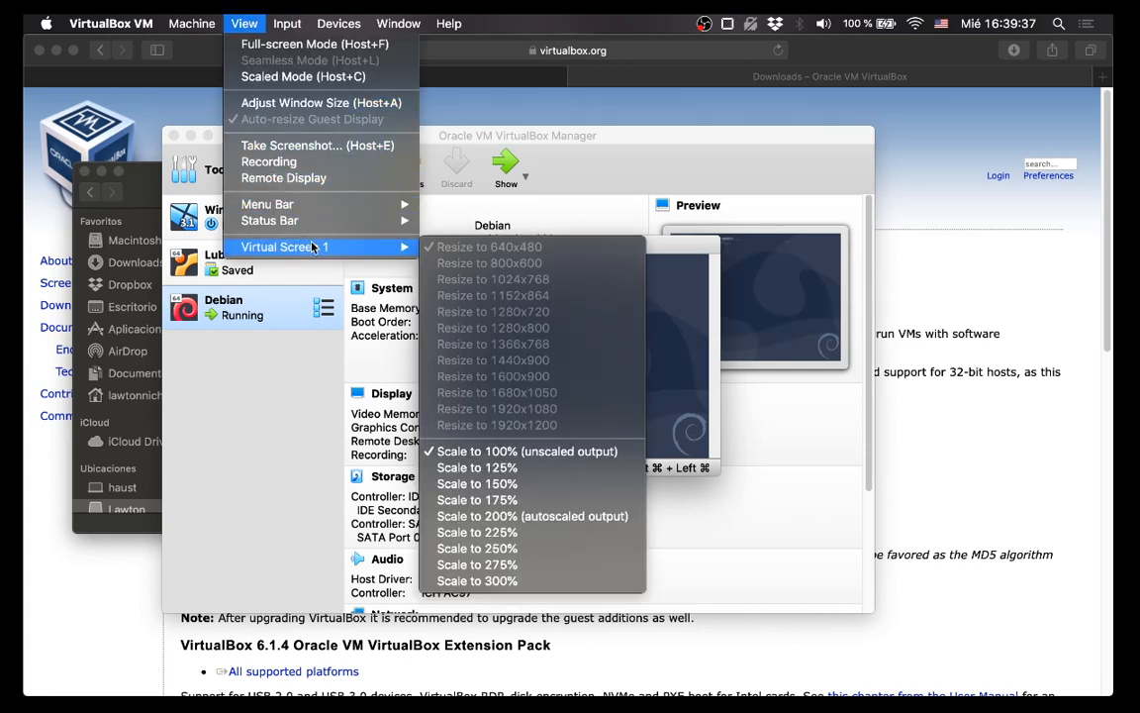
mouse_move(327, 247)
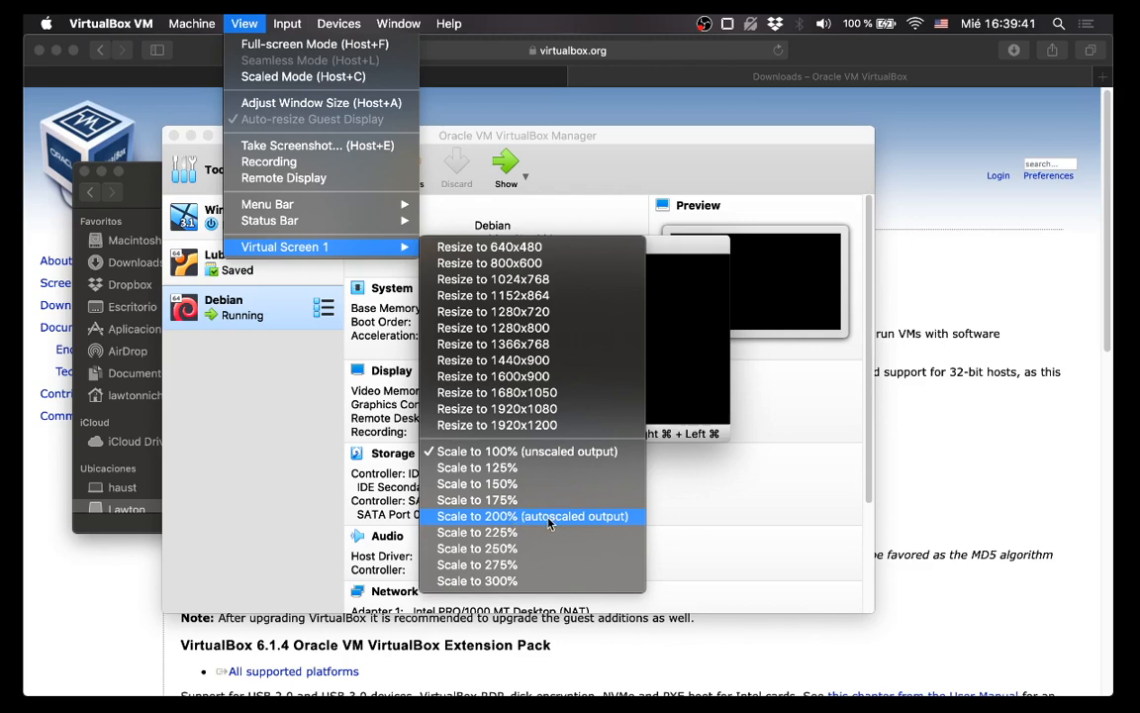
click(548, 519)
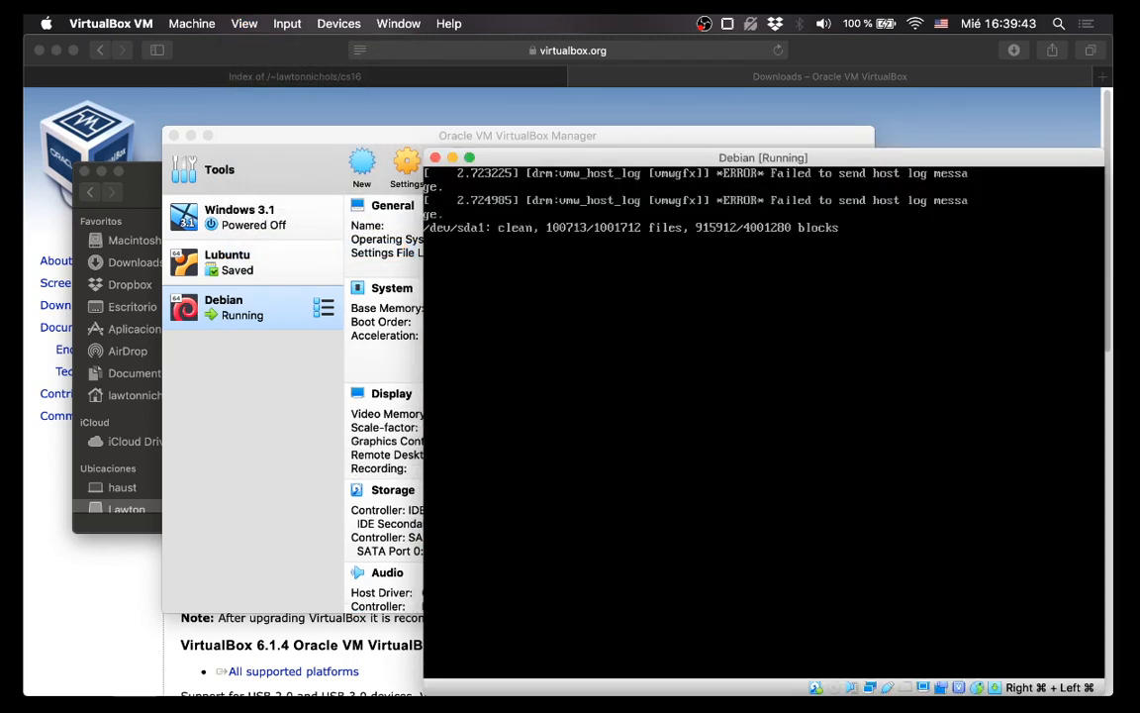
drag(548, 161, 386, 87)
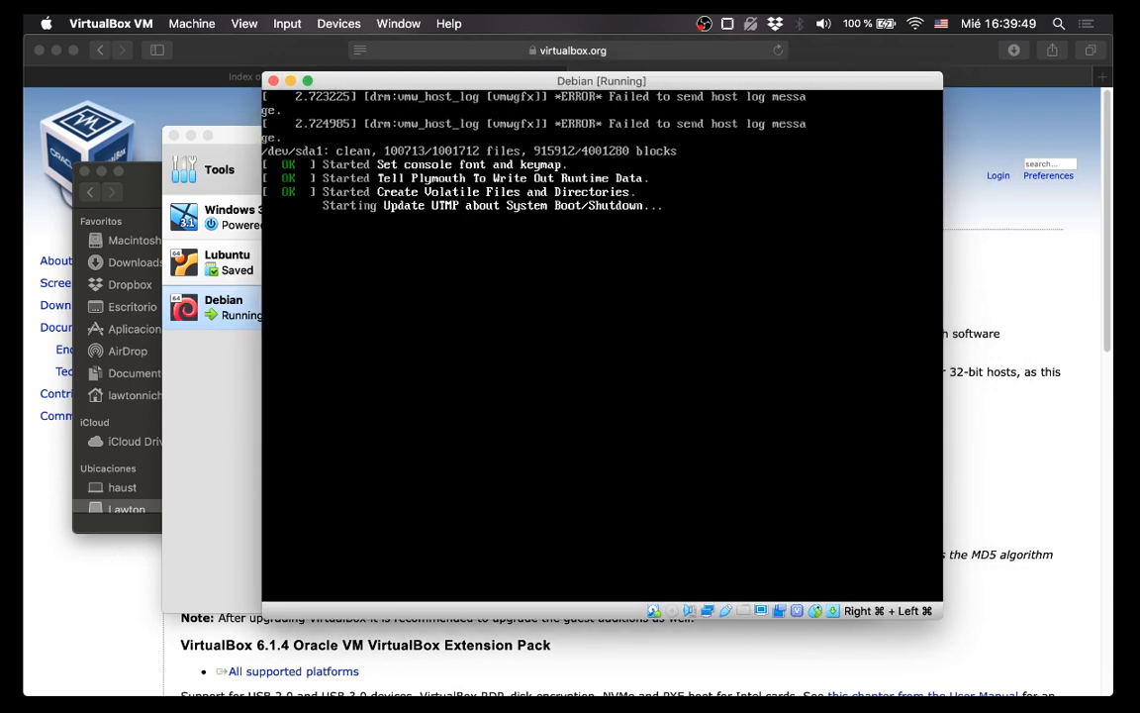
Add a line below the video instructions in OneNote stating the VM's username and password.
mouse_move(947, 683)
click(913, 677)
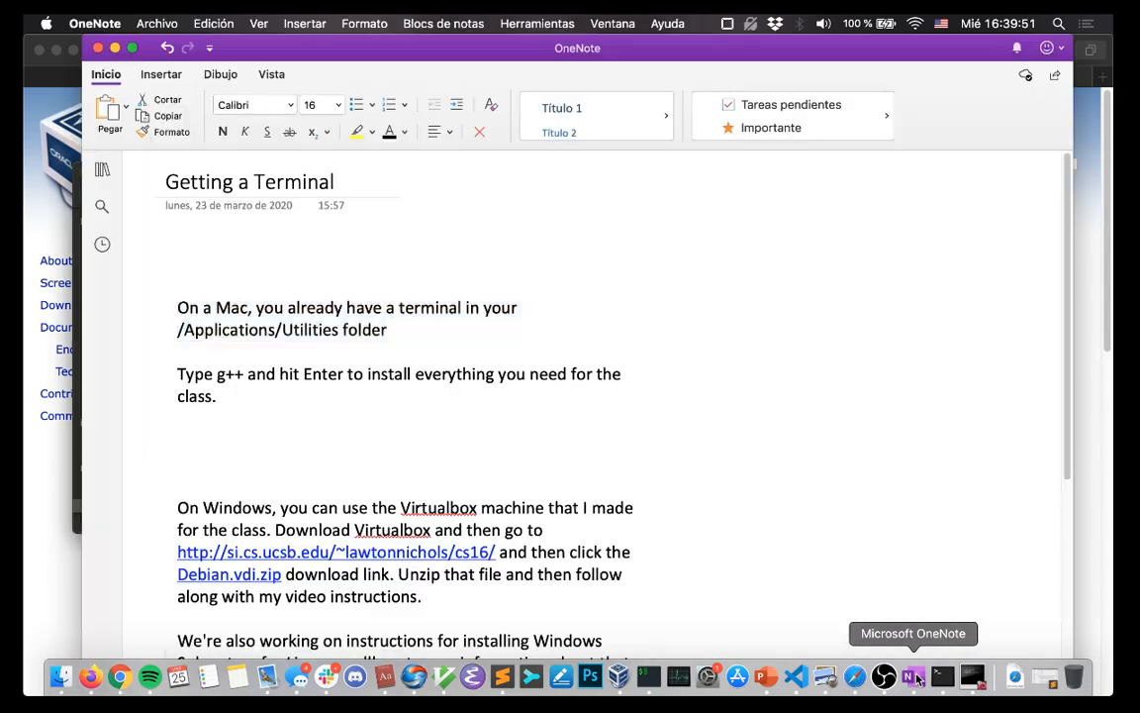
scroll(559, 424, down, 4)
click(556, 409)
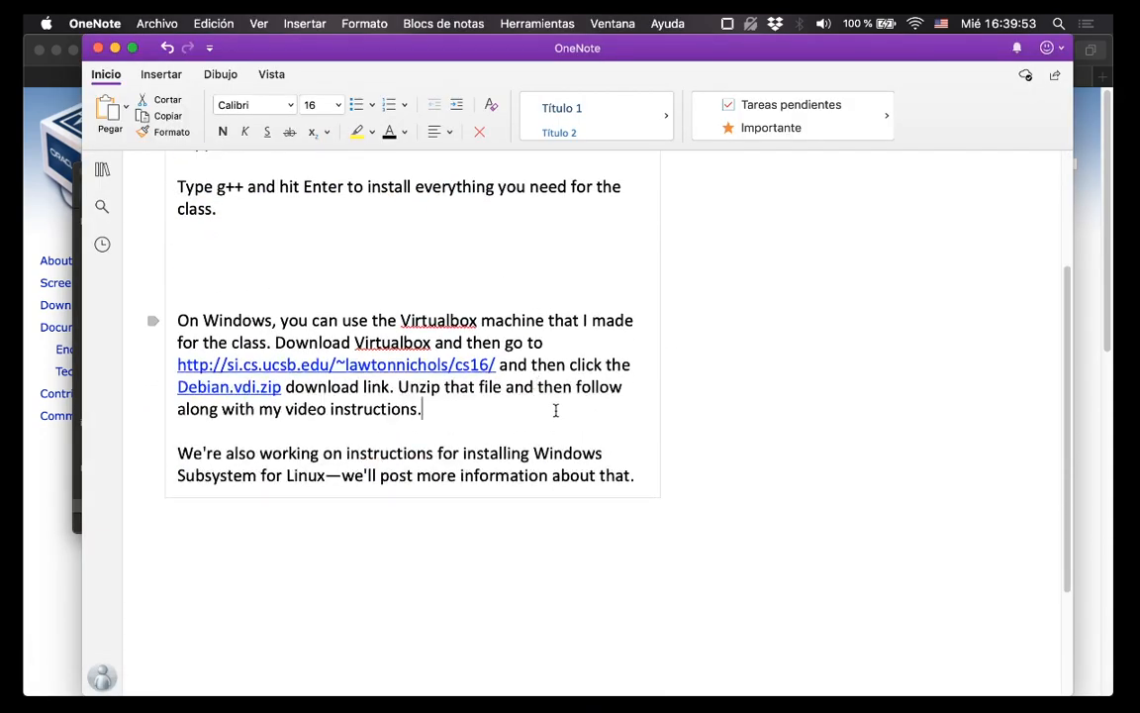
key(Return)
key(Return)
text(The username)
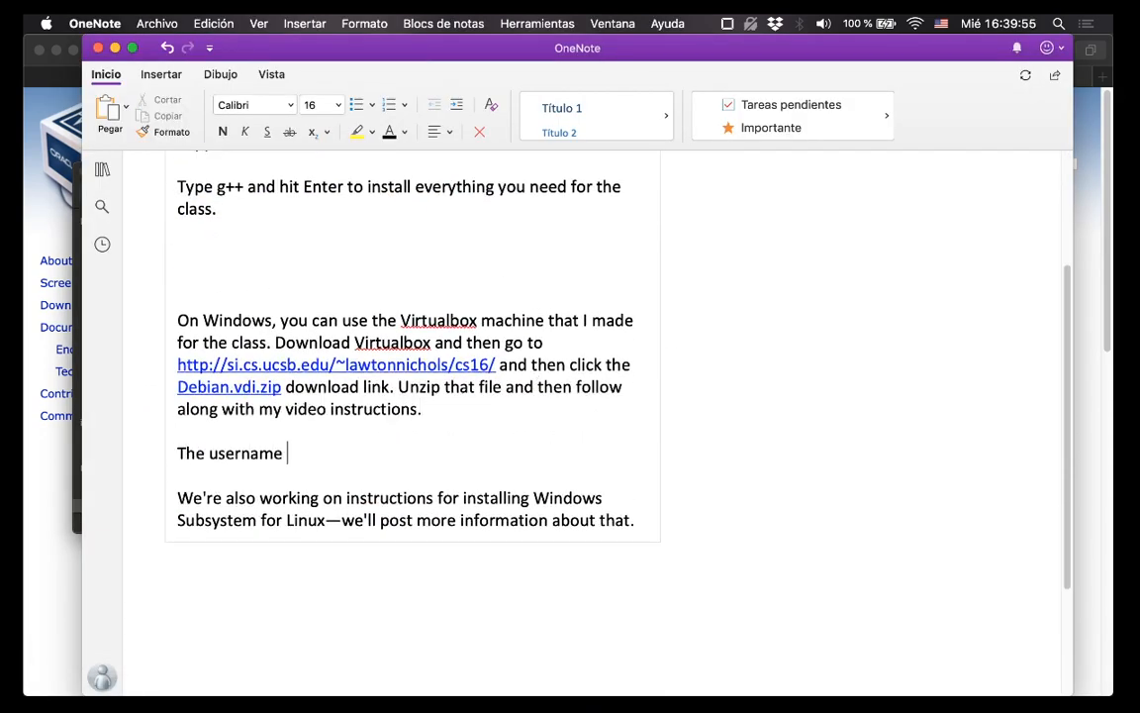
key(Return)
key(Return)
key(Return)
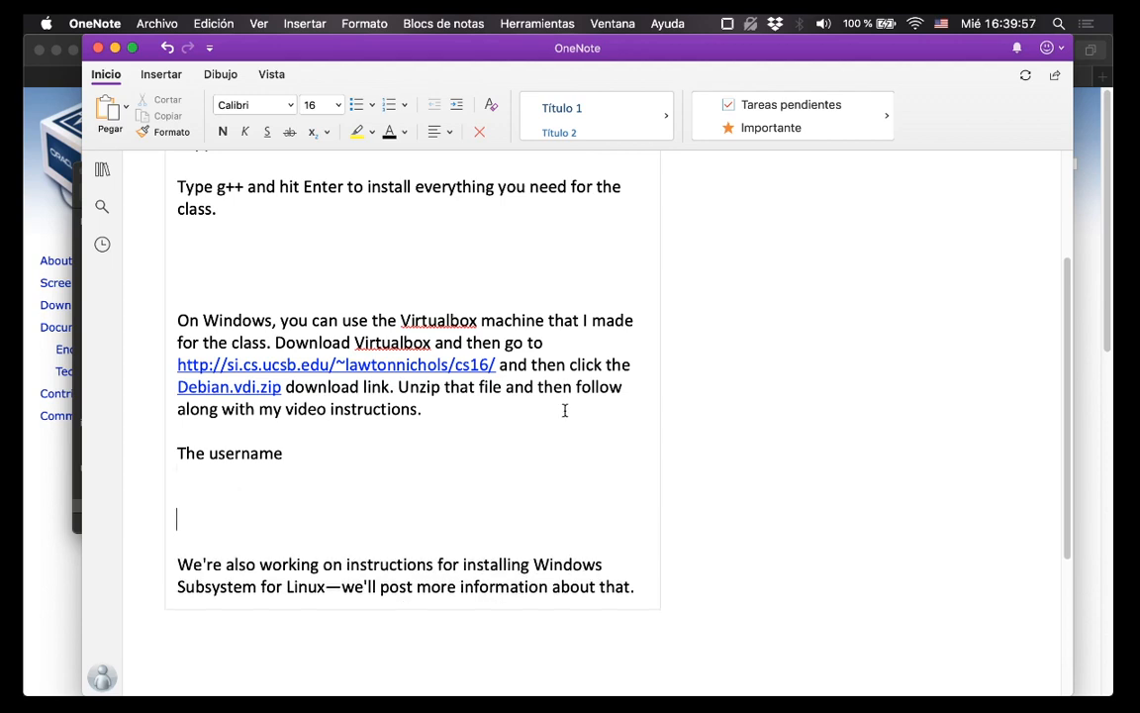
click(486, 444)
text(is ucsb)
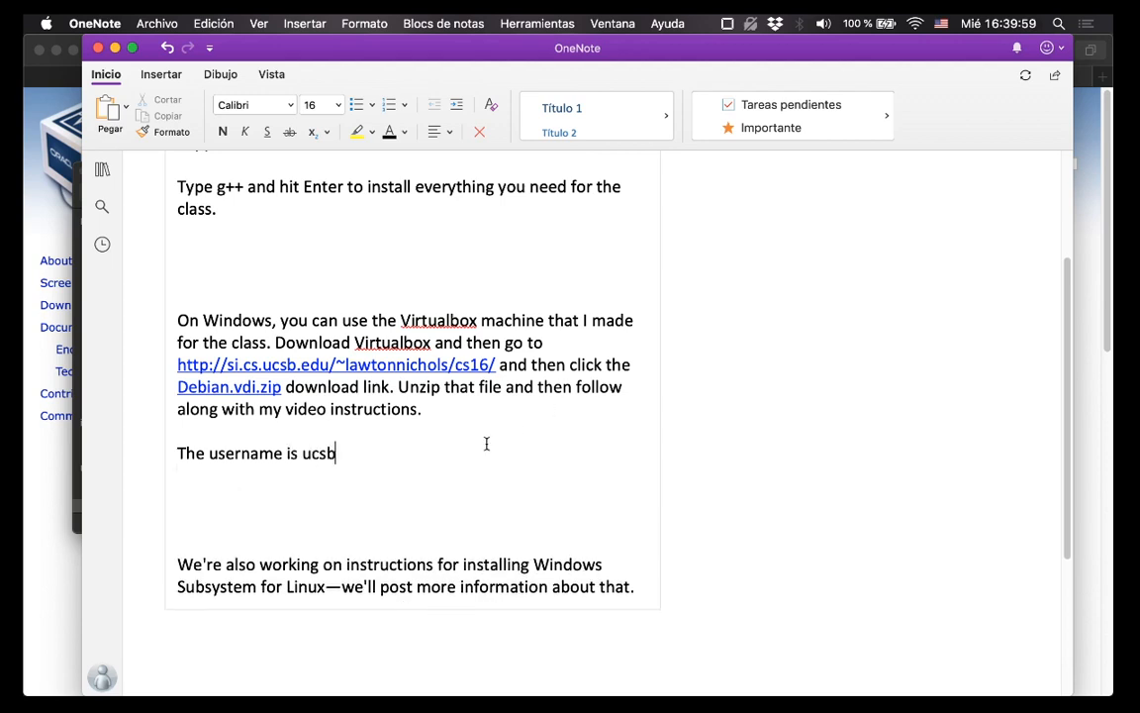
text(cs and the pas)
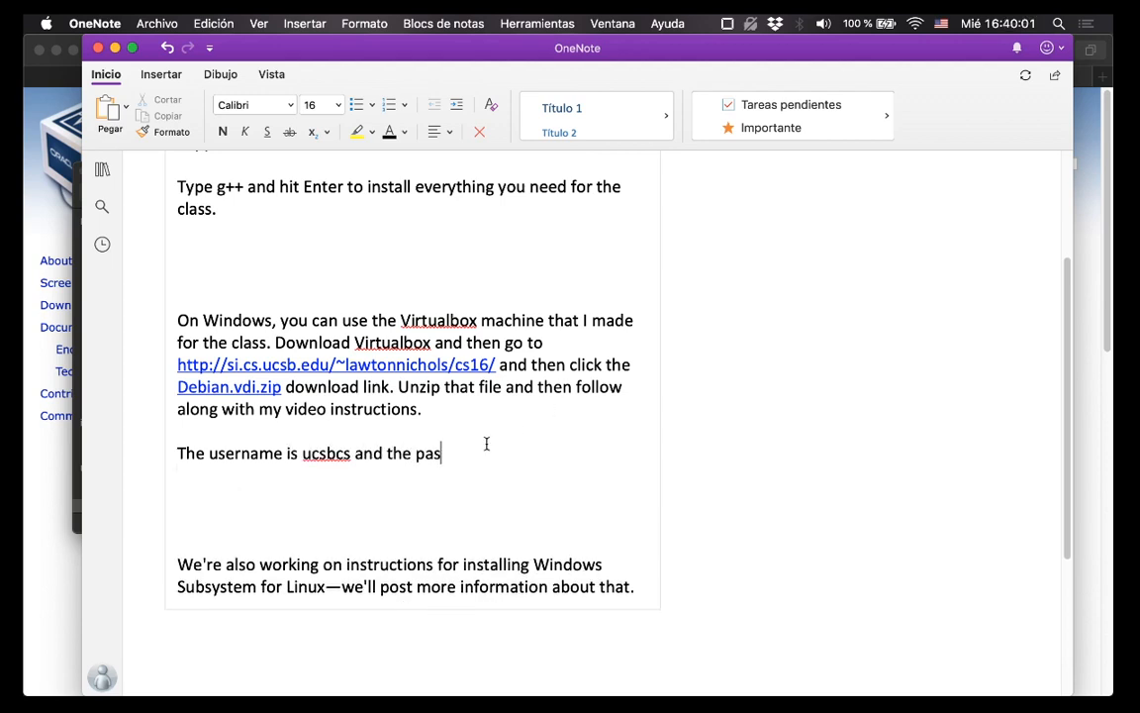
text(sword is also ucsbcs)
Make the username and password words bold, then return to the Debian VM window.
double_click(558, 454)
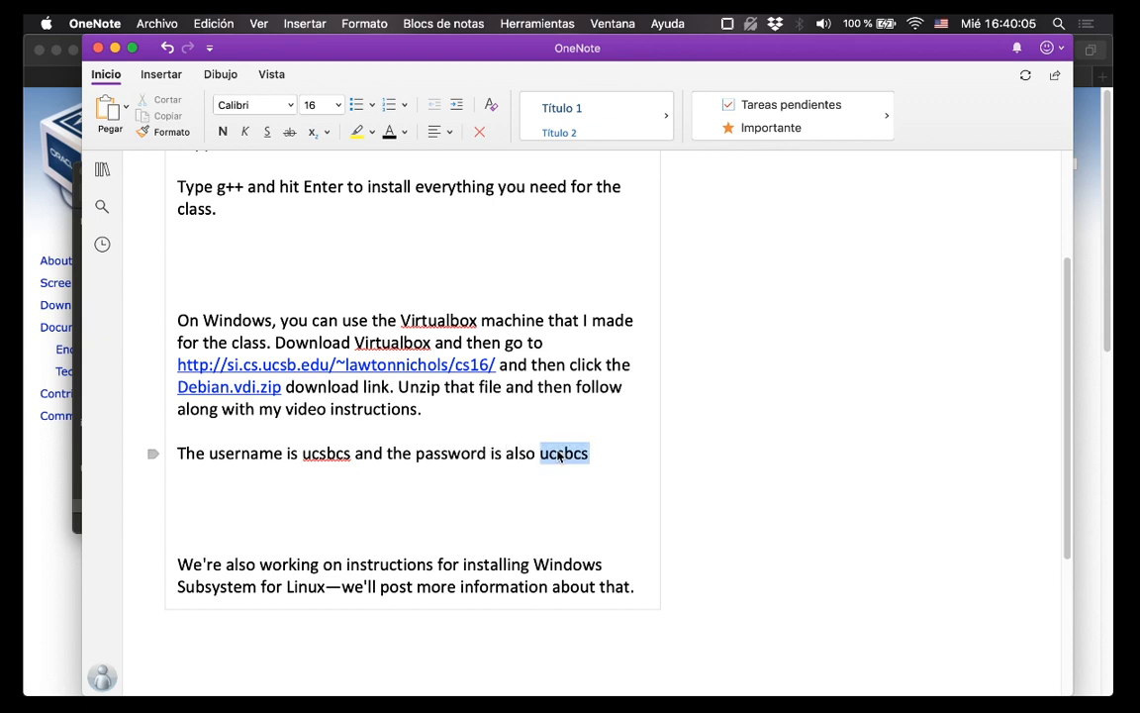
key(super+b)
click(328, 454)
double_click(328, 454)
key(super+b)
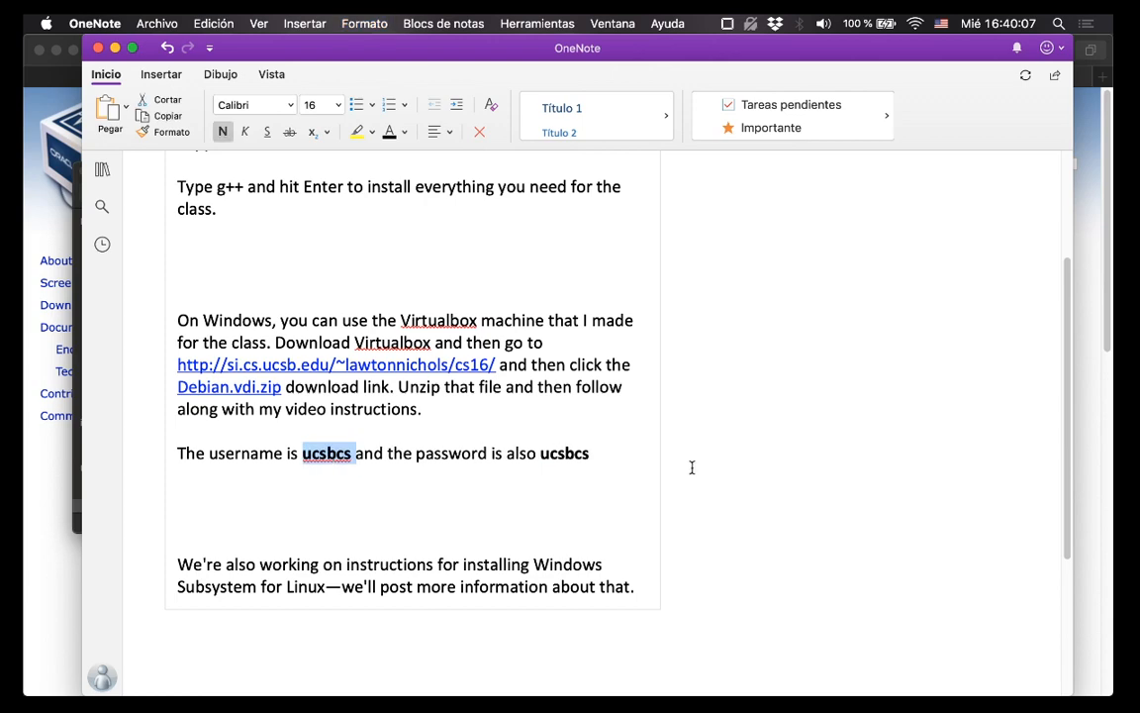
mouse_move(738, 683)
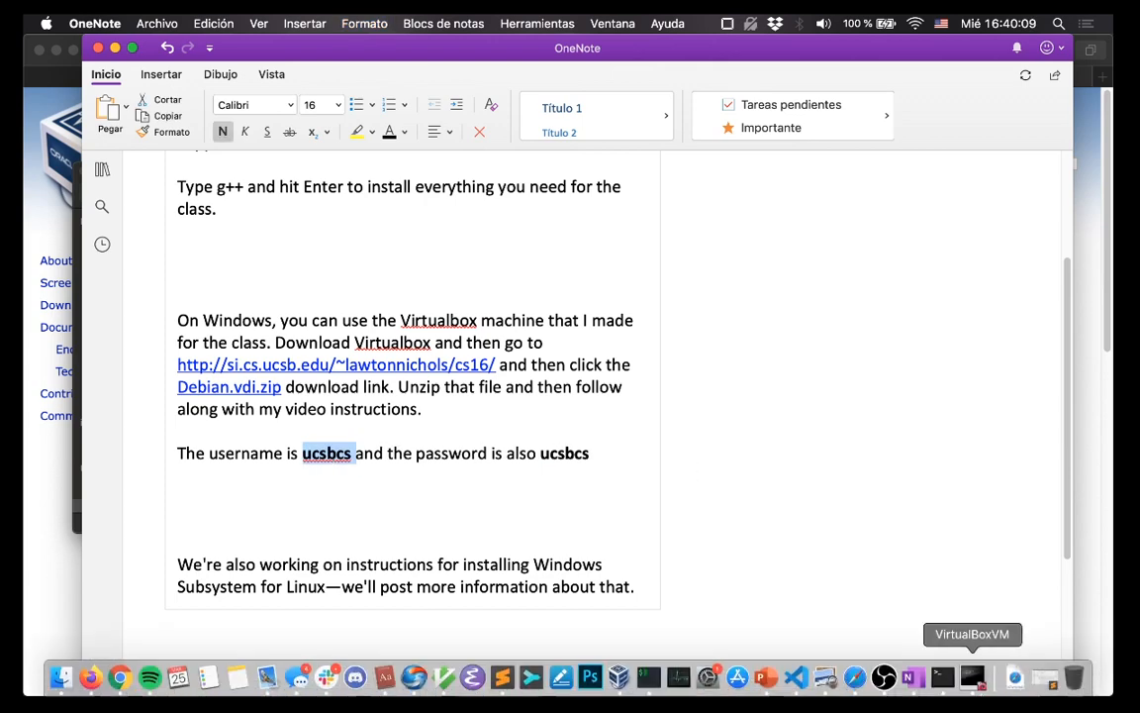
click(973, 677)
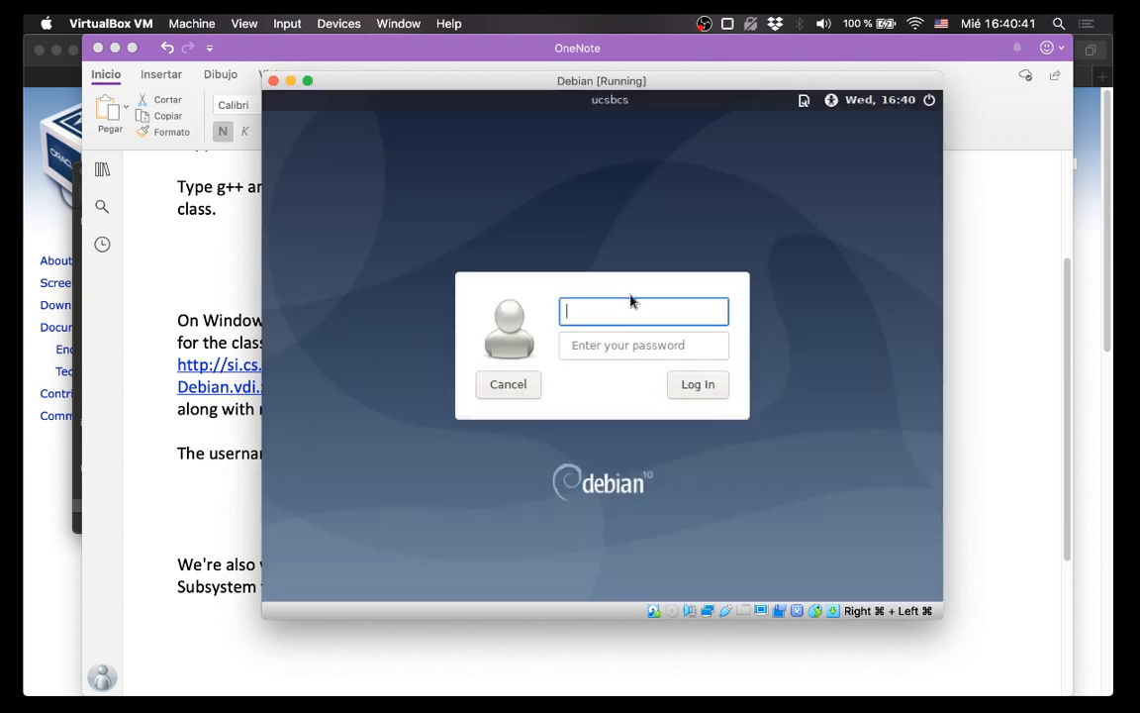
Enter the class account's username and password on the Debian login screen and submit.
click(591, 345)
click(597, 319)
text(ucsbcs)
click(591, 336)
text(•••)
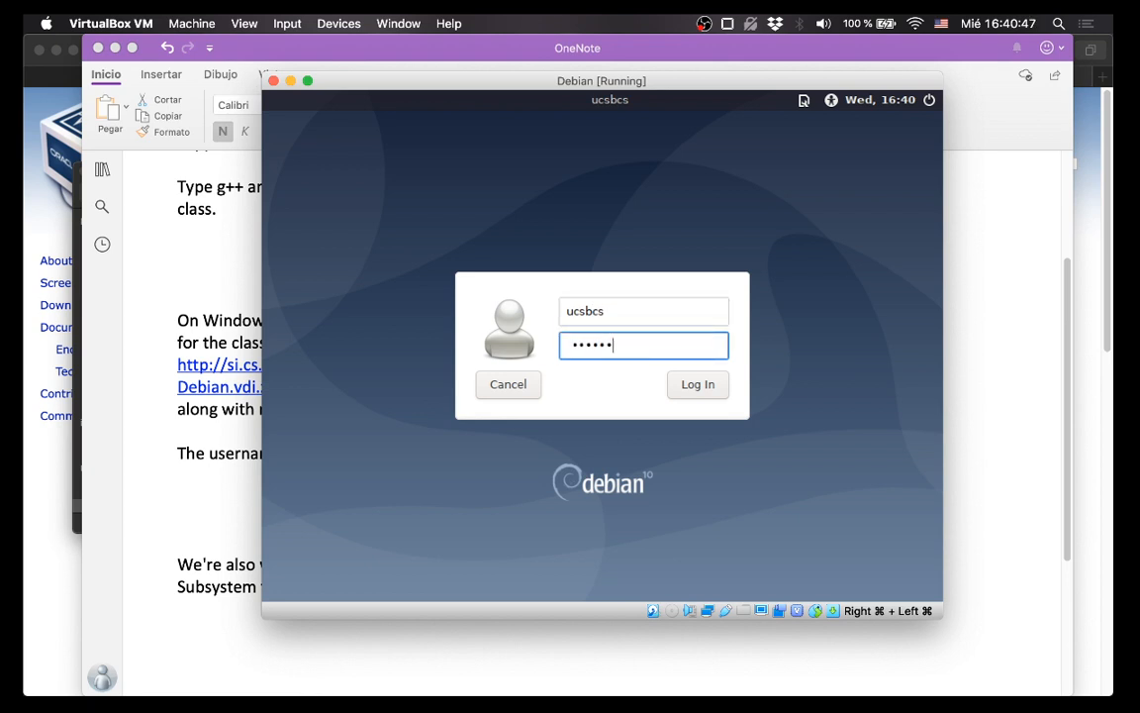
key(Return)
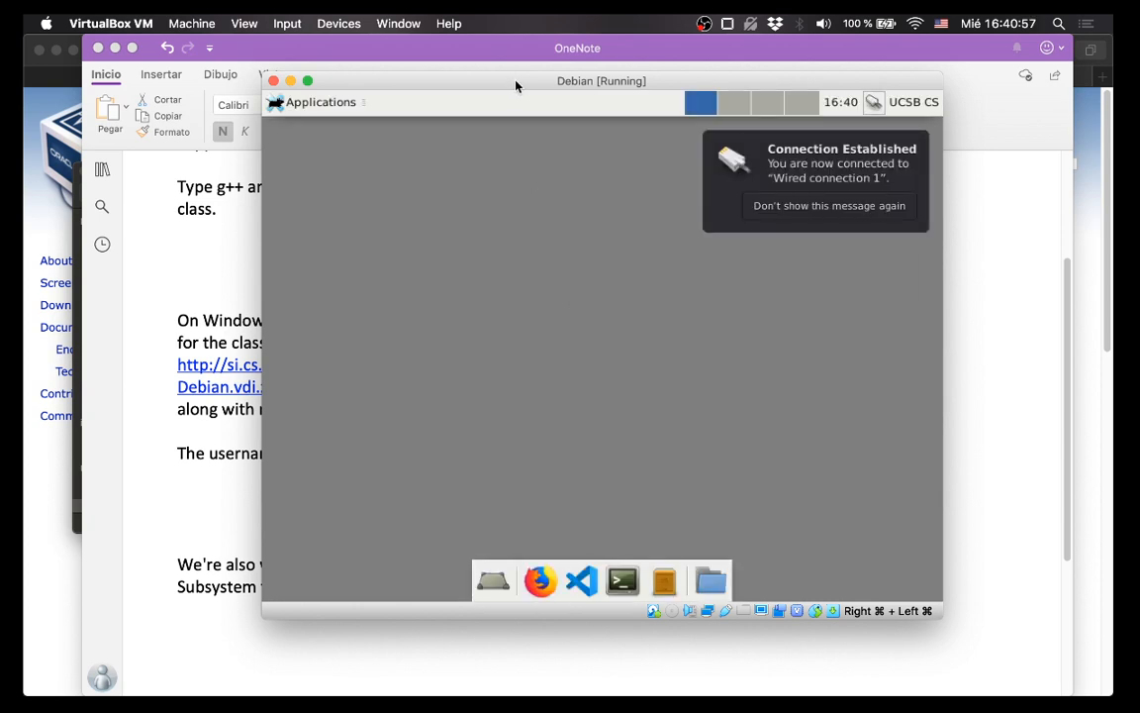
Open a Debian terminal and run g++, getting 'fatal error: no input files'.
drag(515, 86, 476, 85)
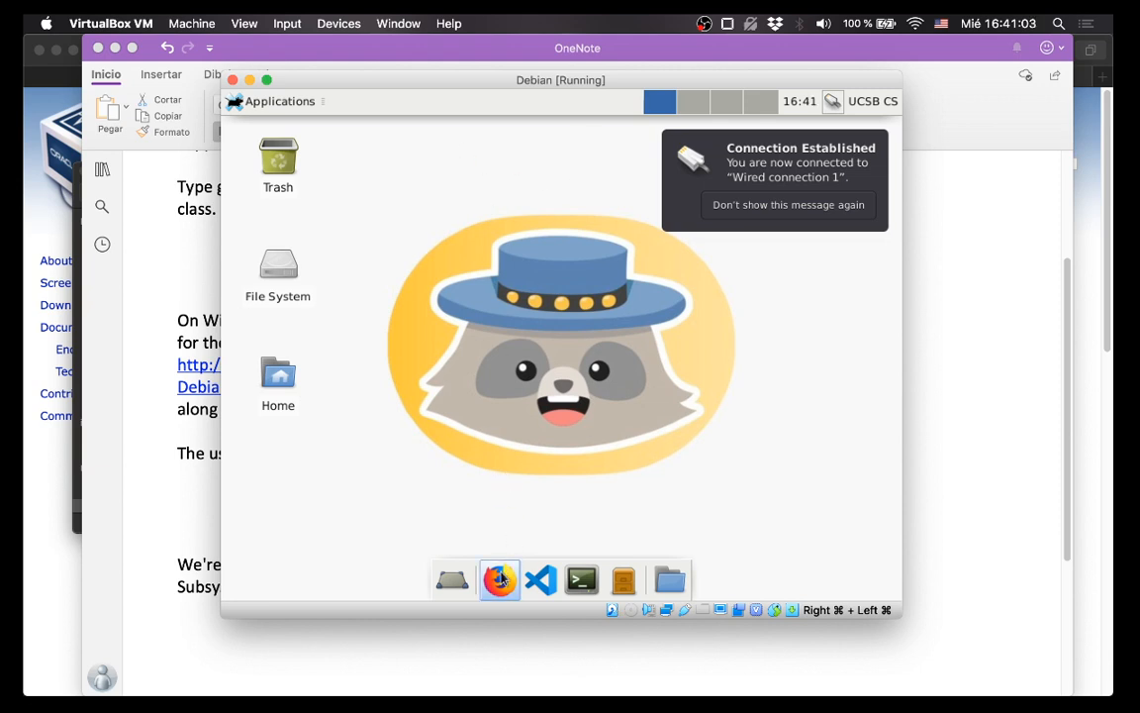
click(582, 586)
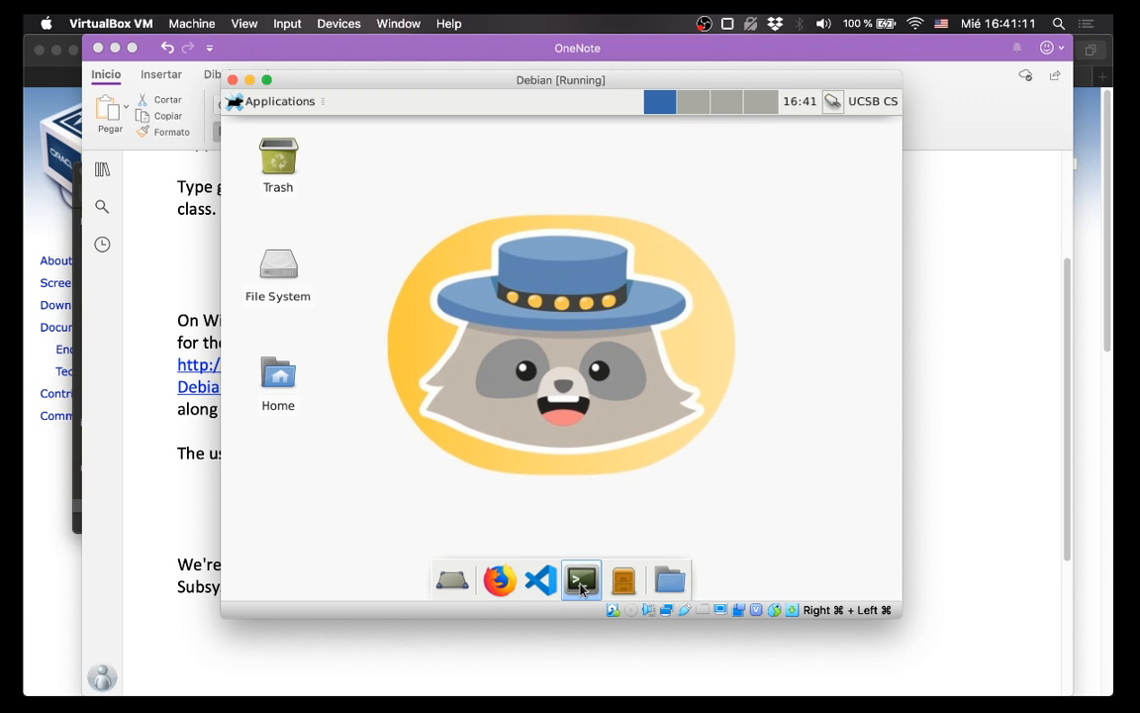
text(g)
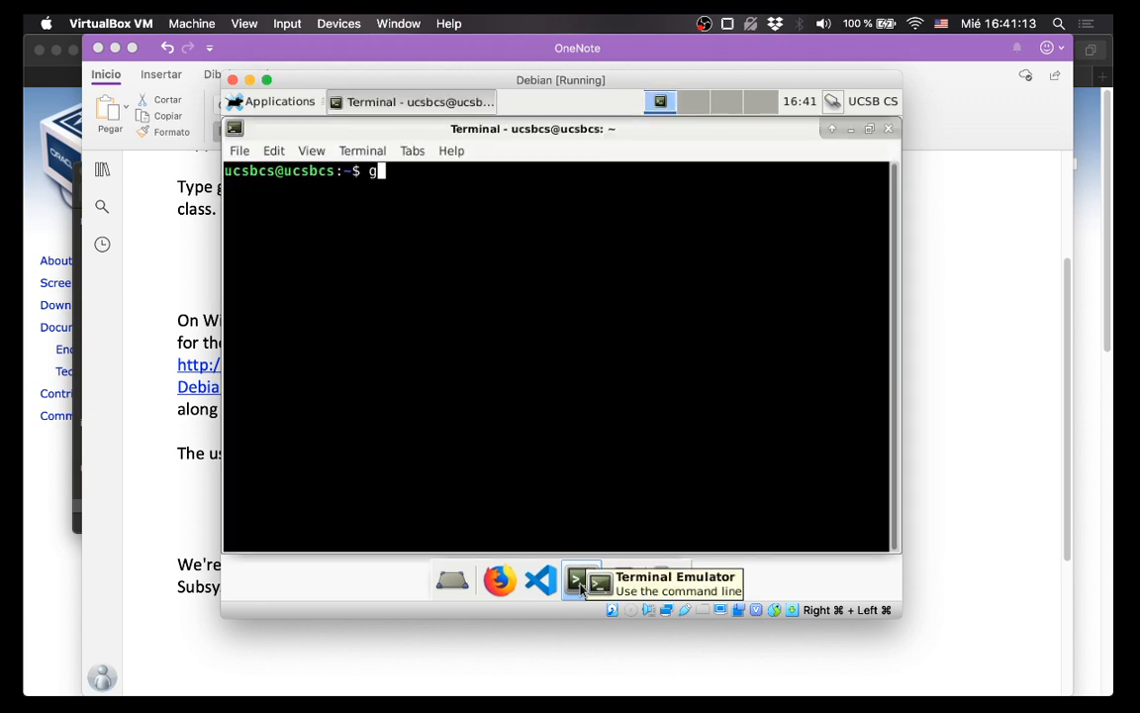
text(++)
key(Return)
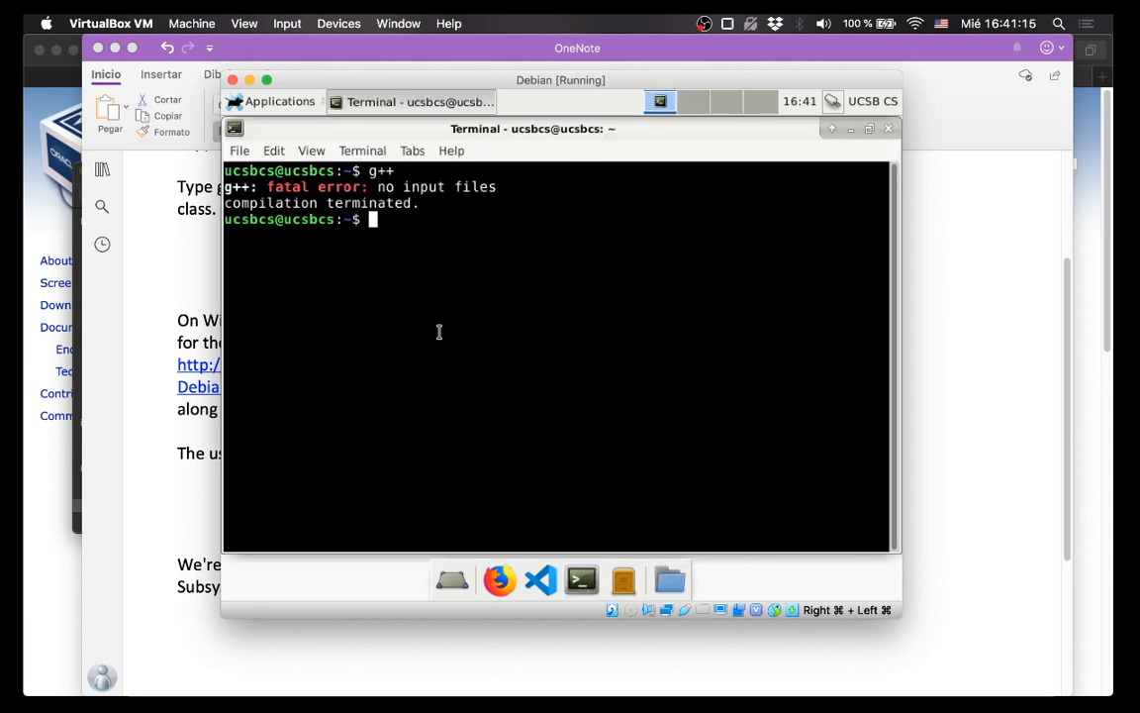
Close the Debian terminal, then move the VM window up-left and resize it larger.
click(888, 130)
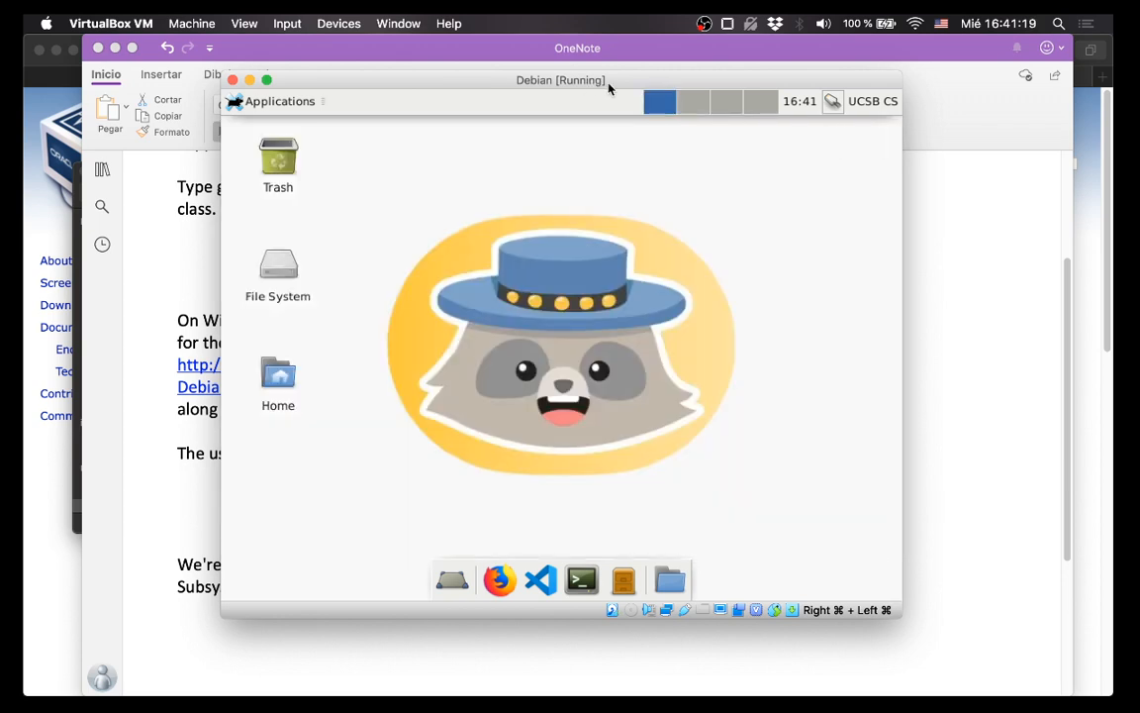
drag(606, 86, 541, 73)
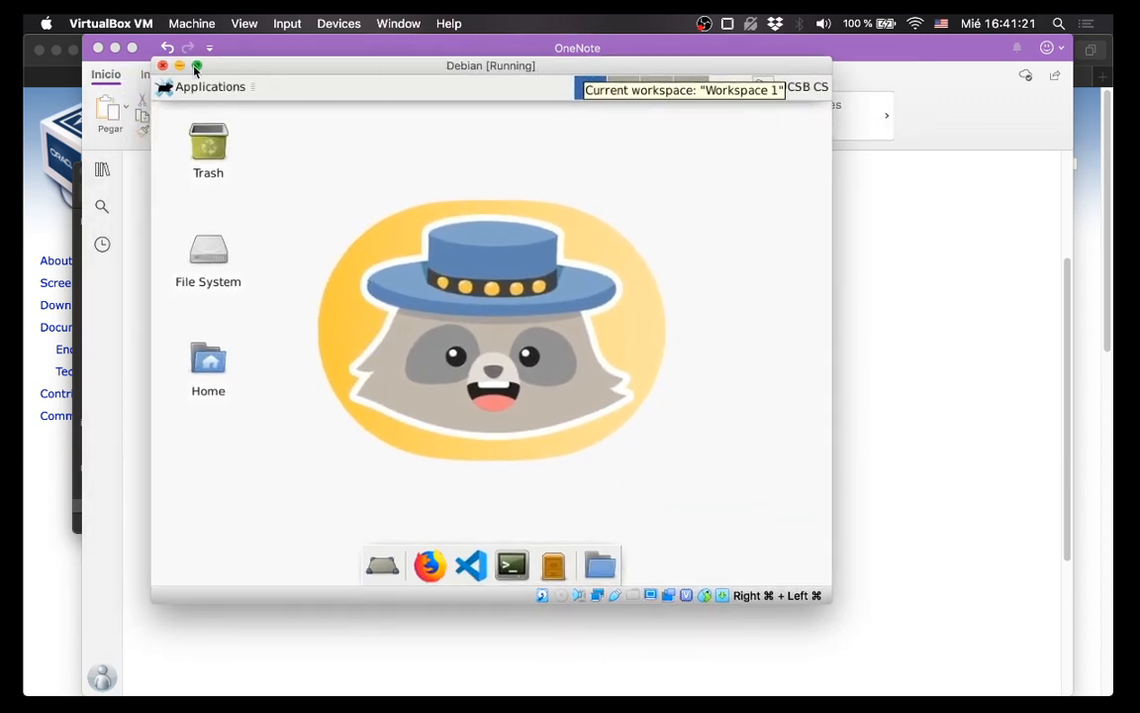
drag(828, 601, 1034, 653)
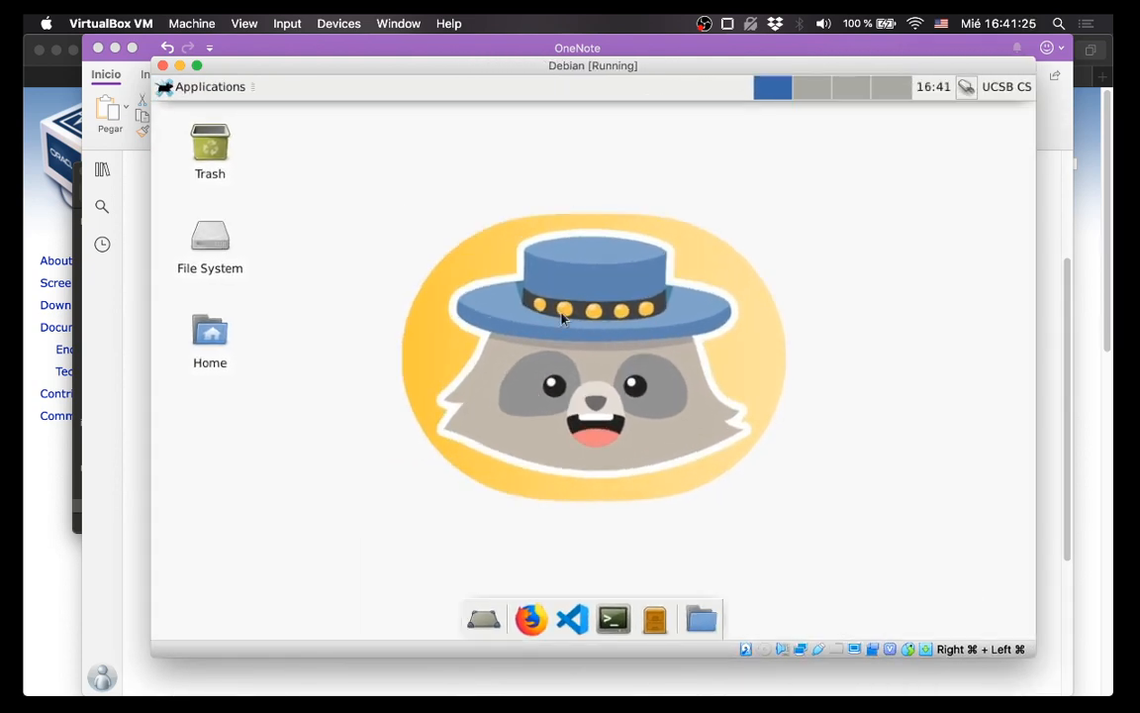
drag(406, 65, 345, 44)
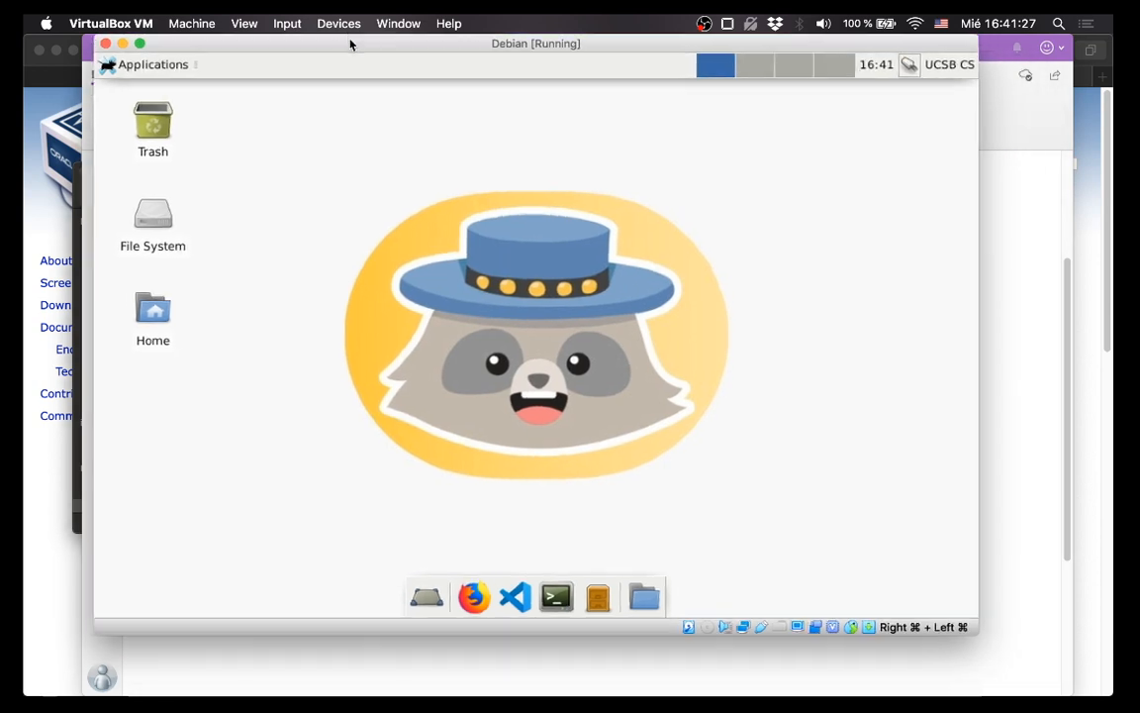
drag(973, 626, 1061, 661)
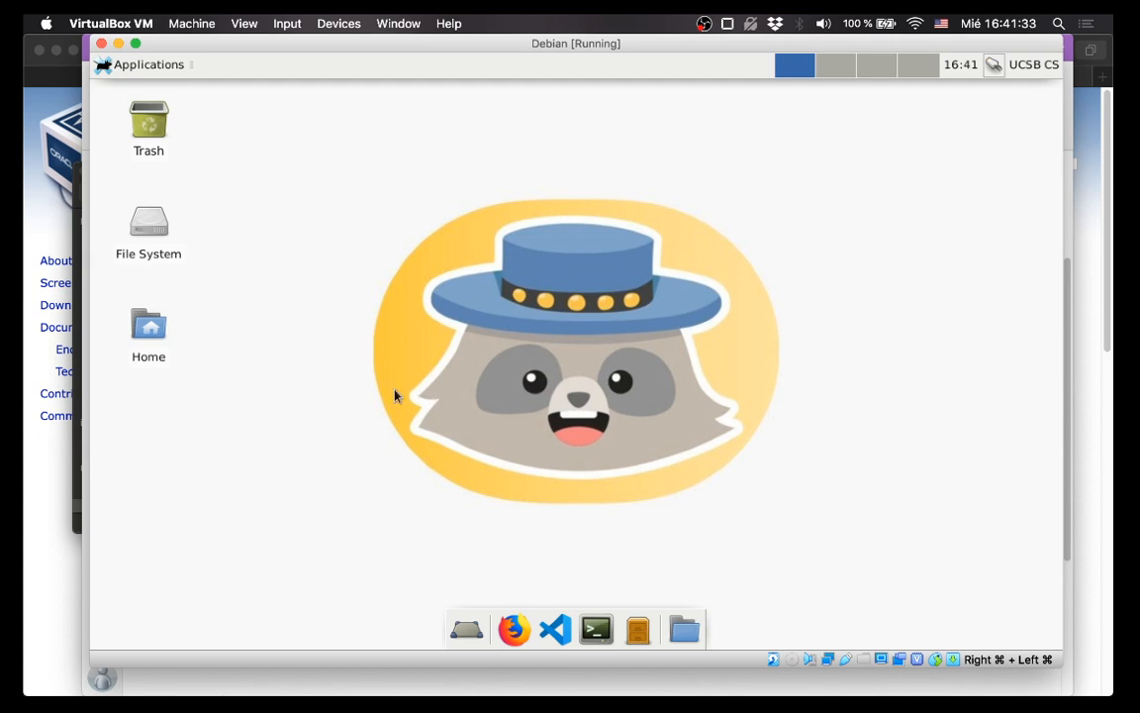
drag(441, 43, 432, 52)
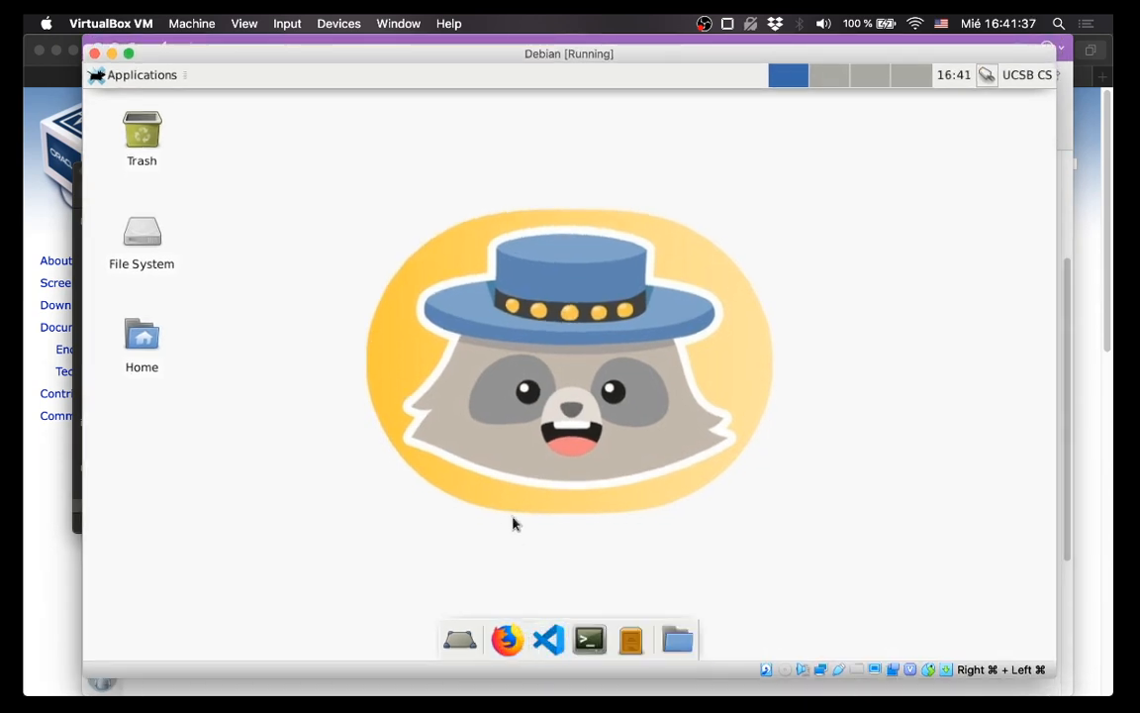
Open a new Debian terminal clear of the desktop icons, glance at Safari, then return to the VM.
click(590, 638)
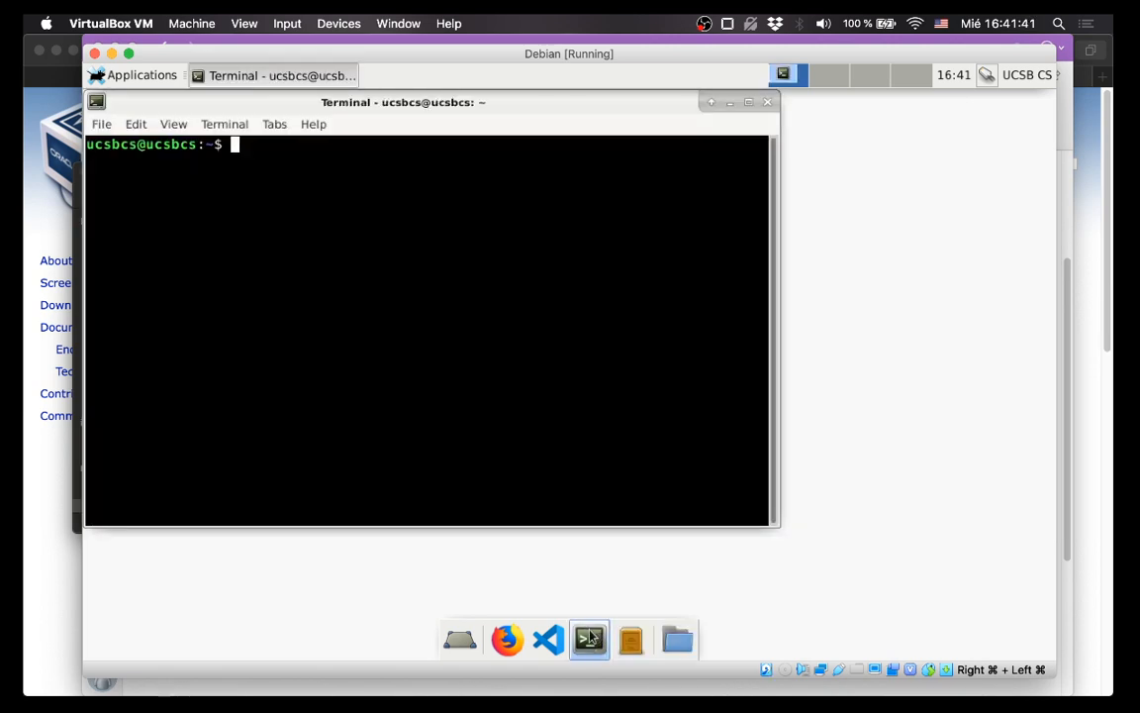
drag(575, 104, 698, 138)
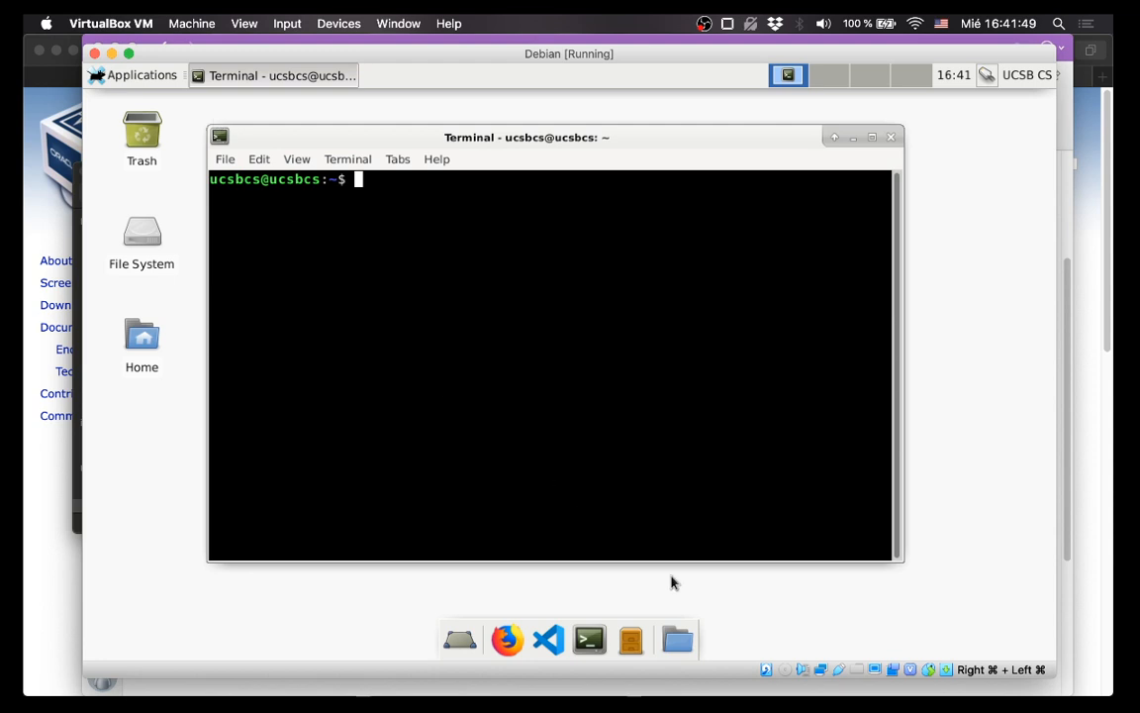
click(67, 457)
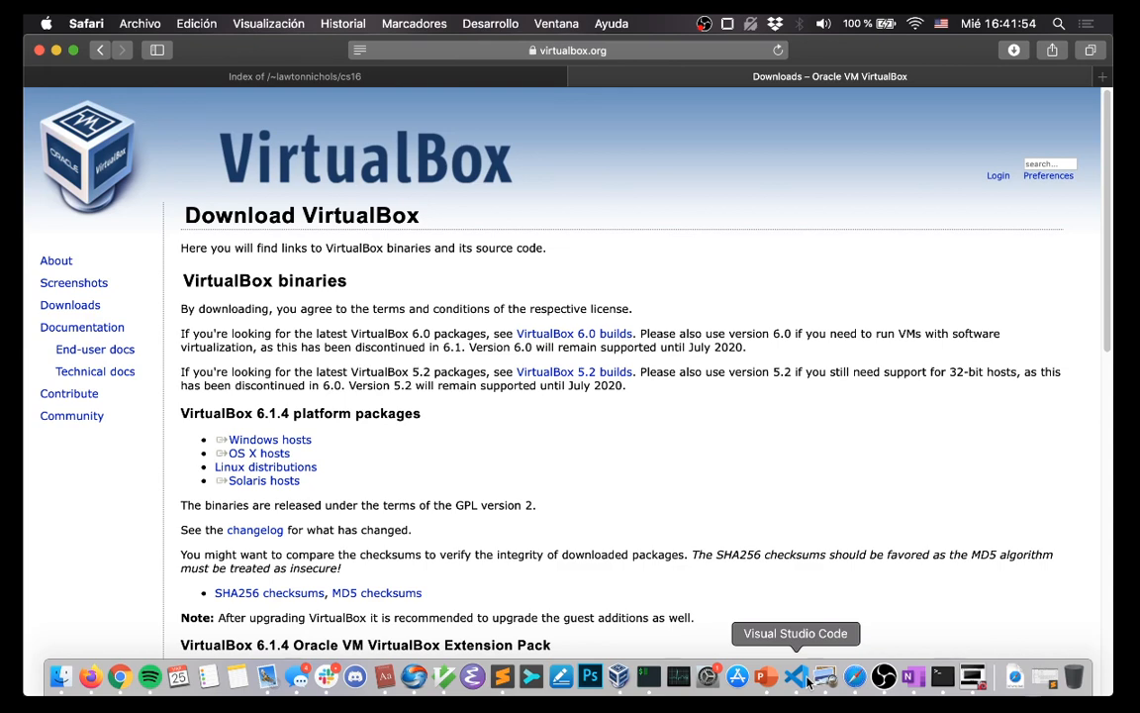
click(973, 677)
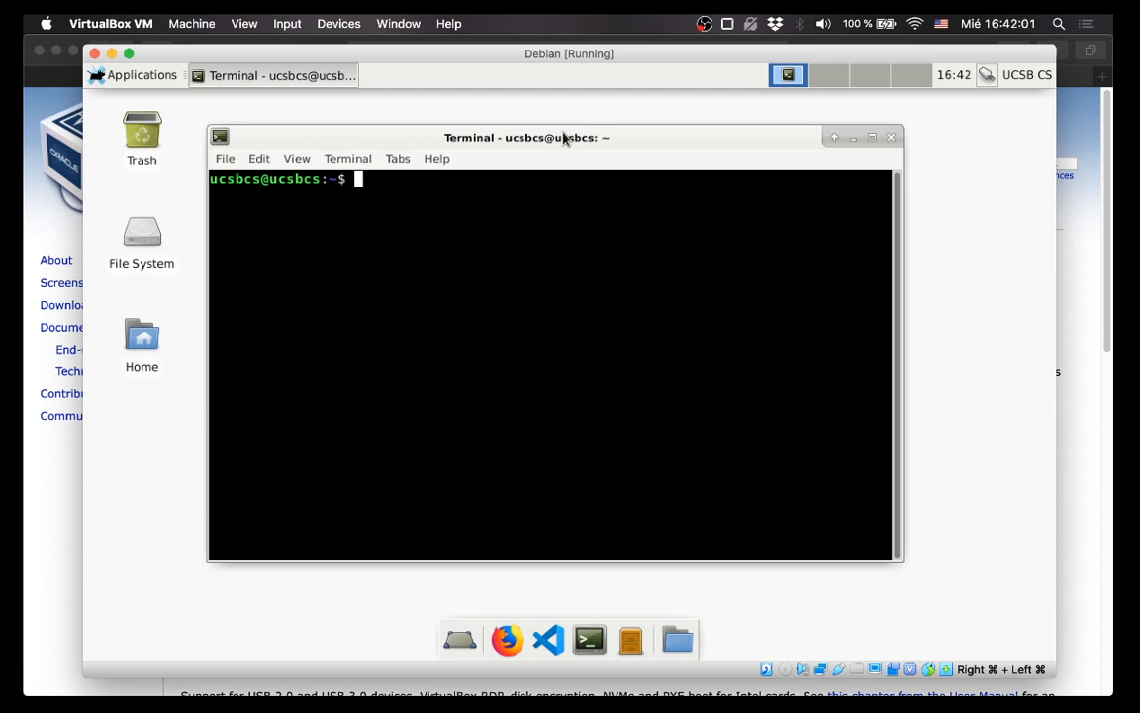
Open the Debian VM's Shared Folders settings from the VirtualBox Manager.
click(858, 672)
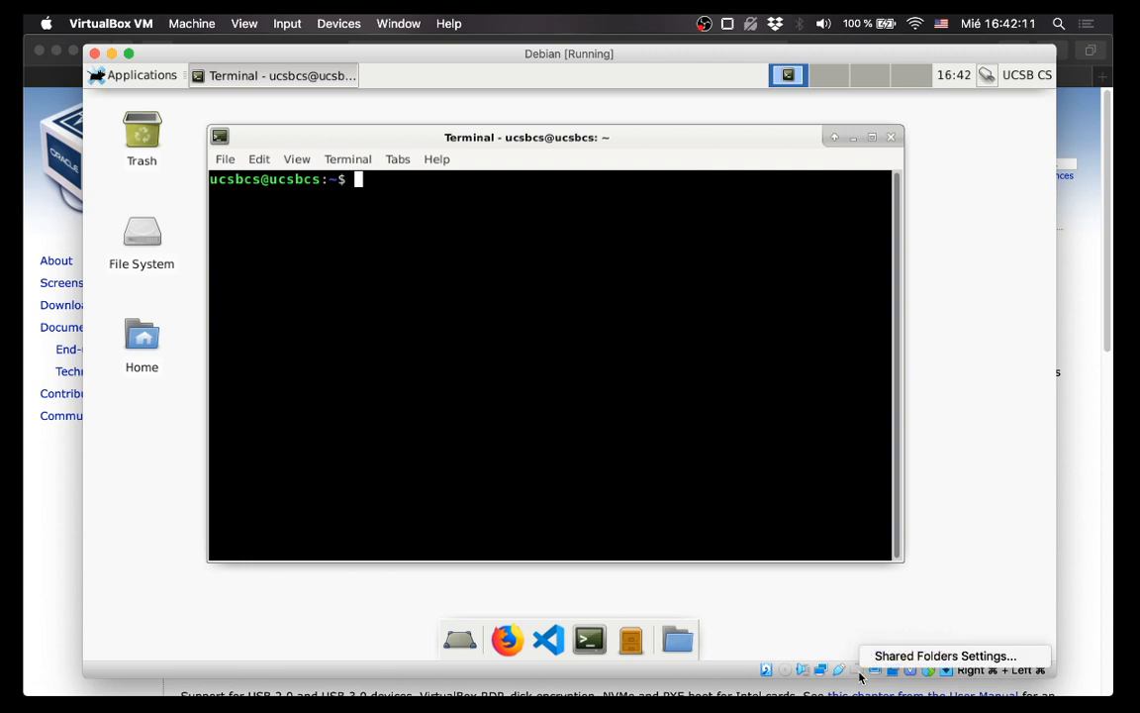
click(912, 660)
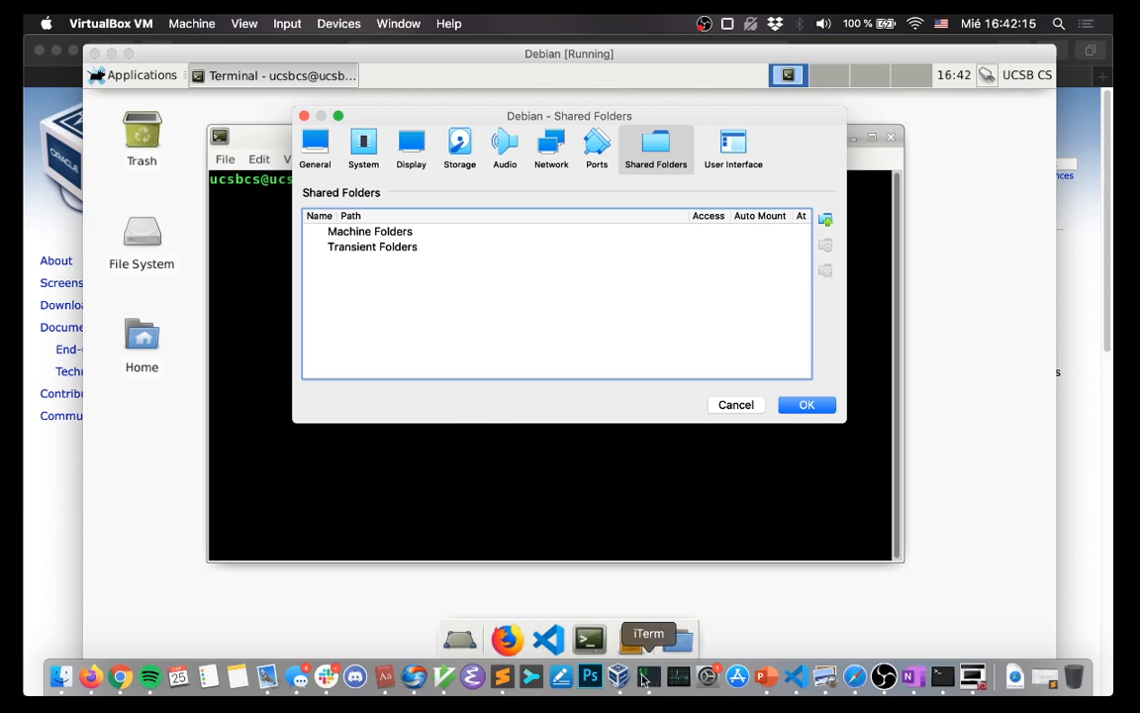
click(619, 678)
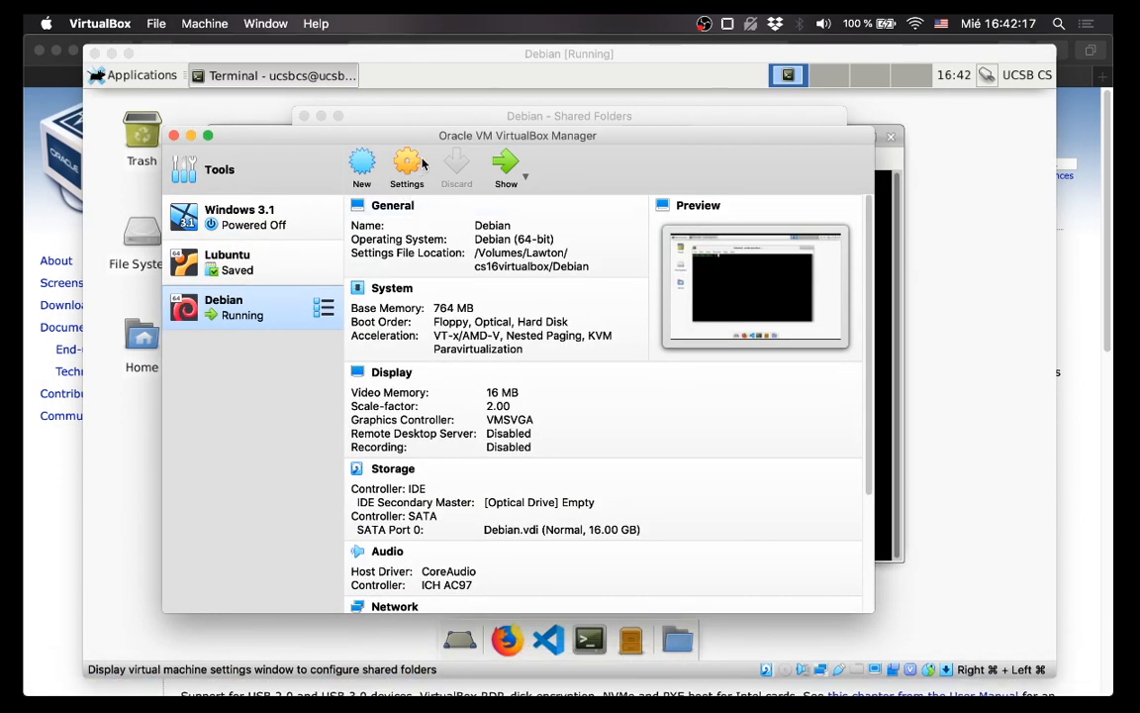
click(473, 118)
drag(505, 121, 518, 145)
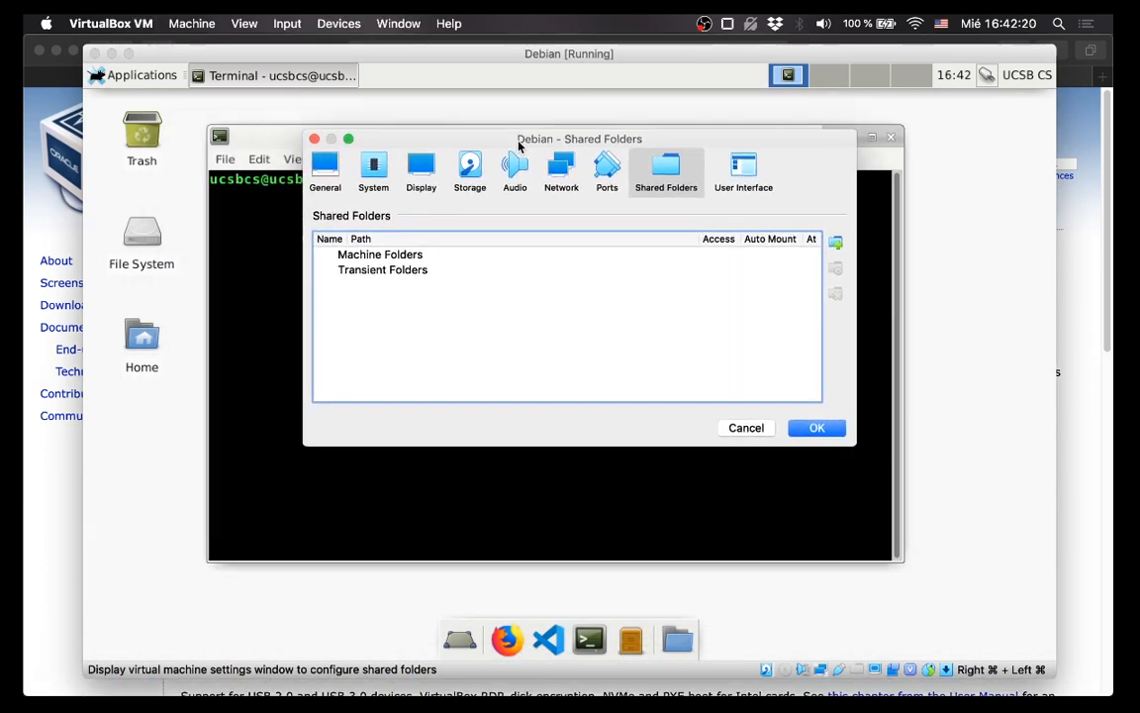
Add the Mac's Downloads folder as an auto-mounted, permanent share and save the settings.
click(836, 244)
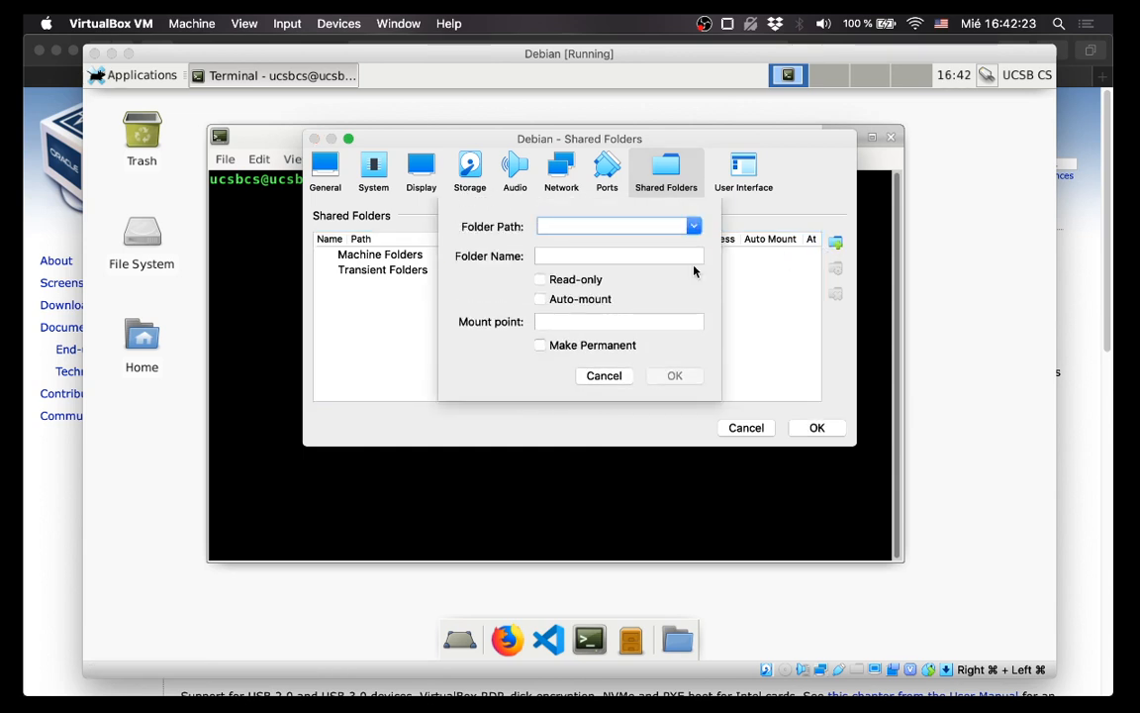
click(692, 226)
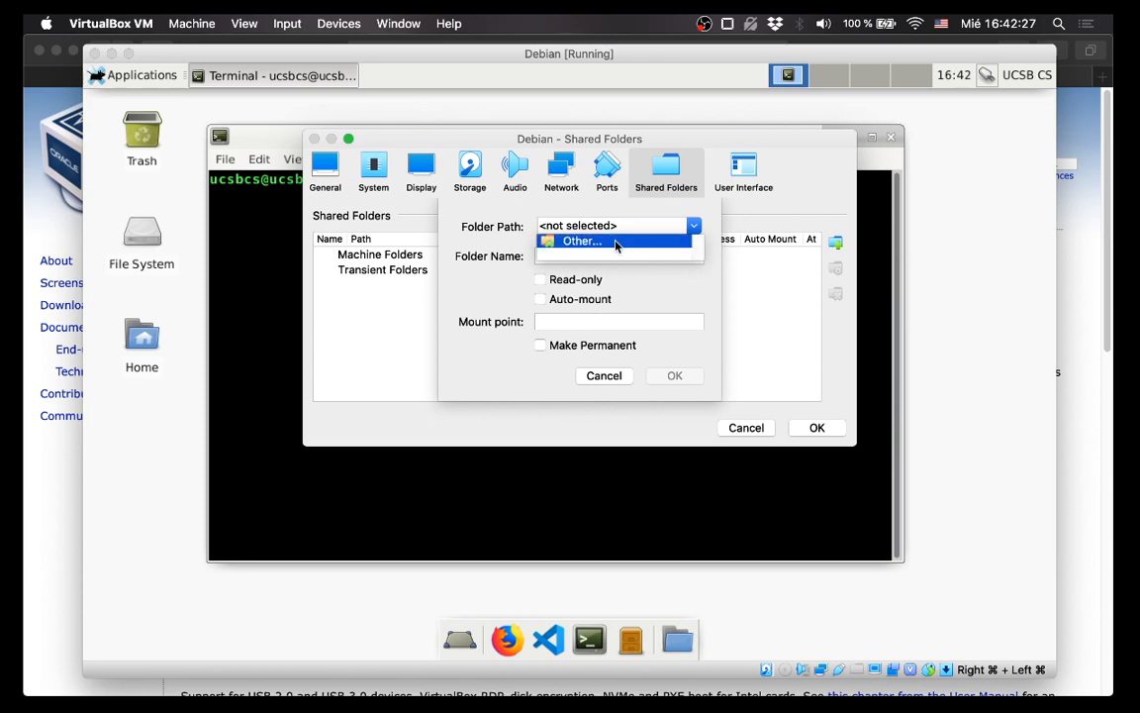
click(616, 242)
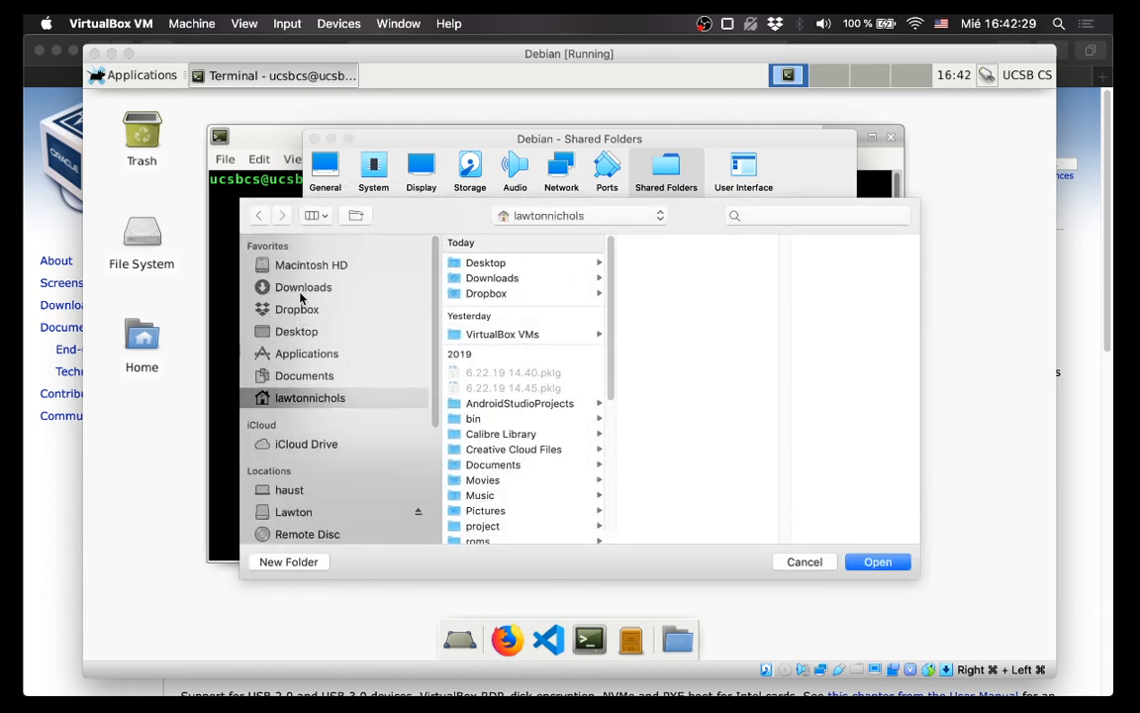
click(301, 289)
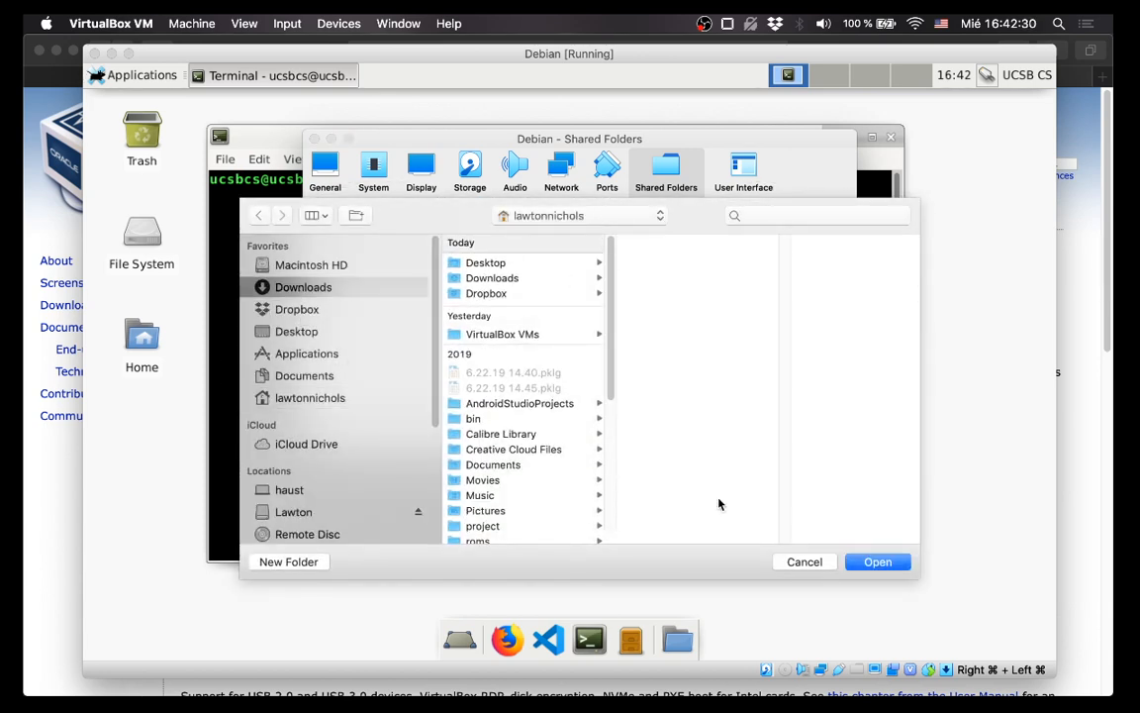
click(877, 562)
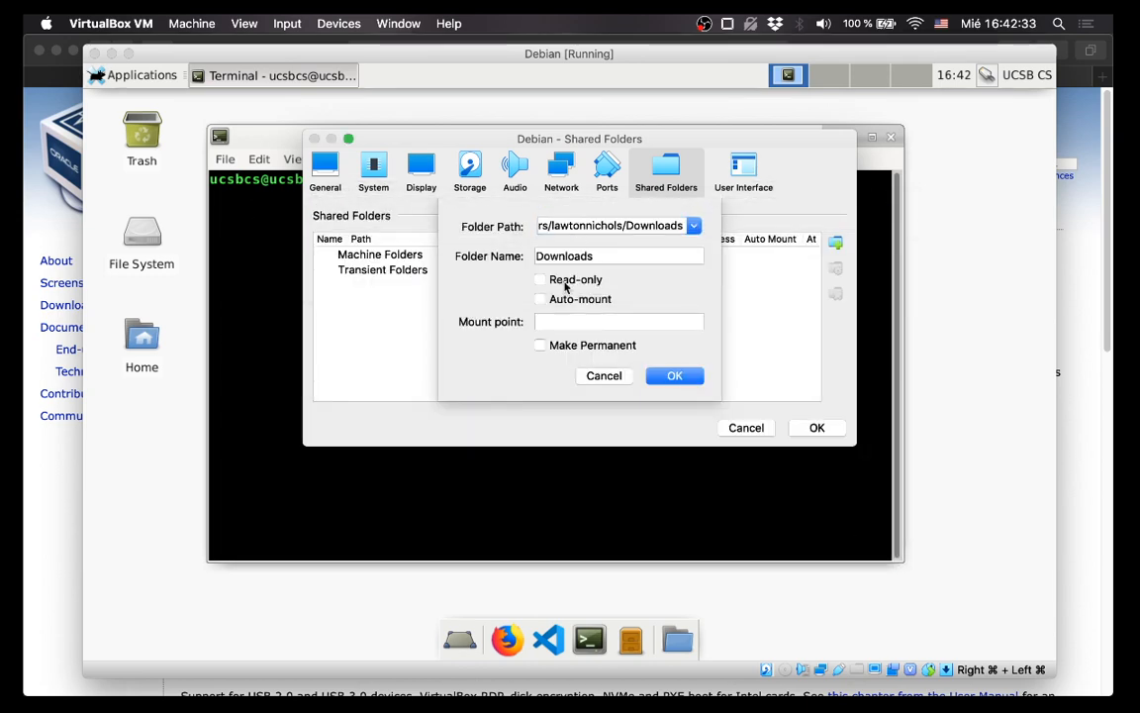
click(540, 299)
click(566, 345)
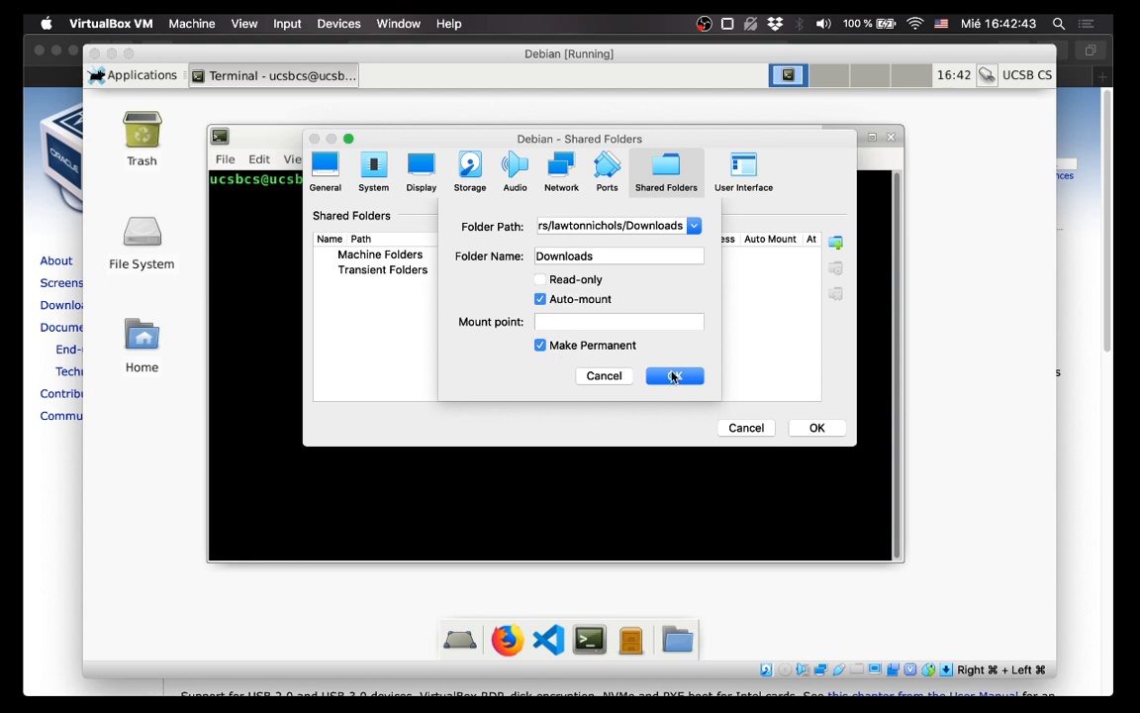
click(674, 377)
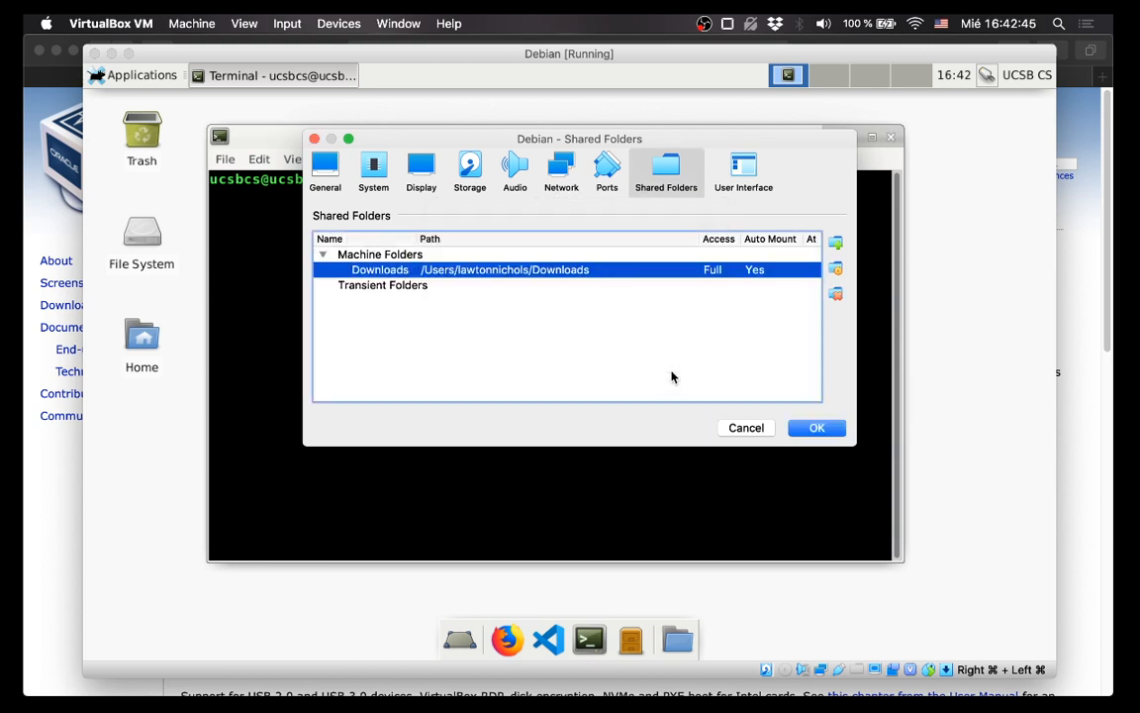
click(818, 428)
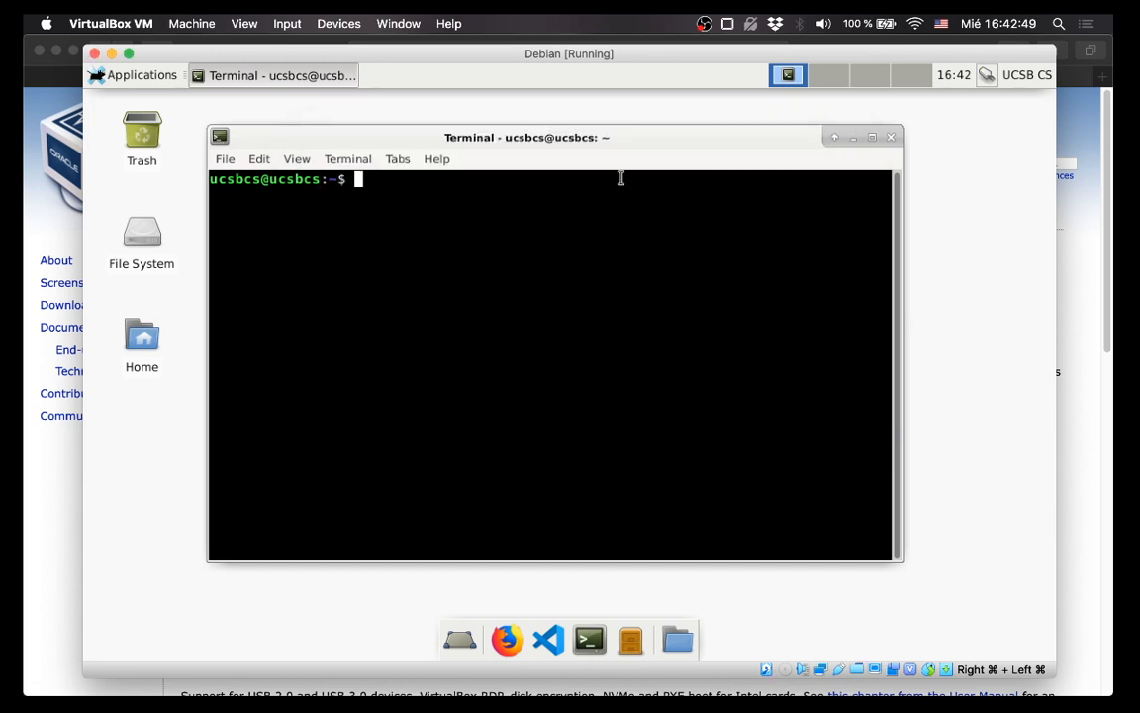
Close the Debian terminal and restart the VM via Applications > Log Out > Restart.
drag(620, 146, 713, 143)
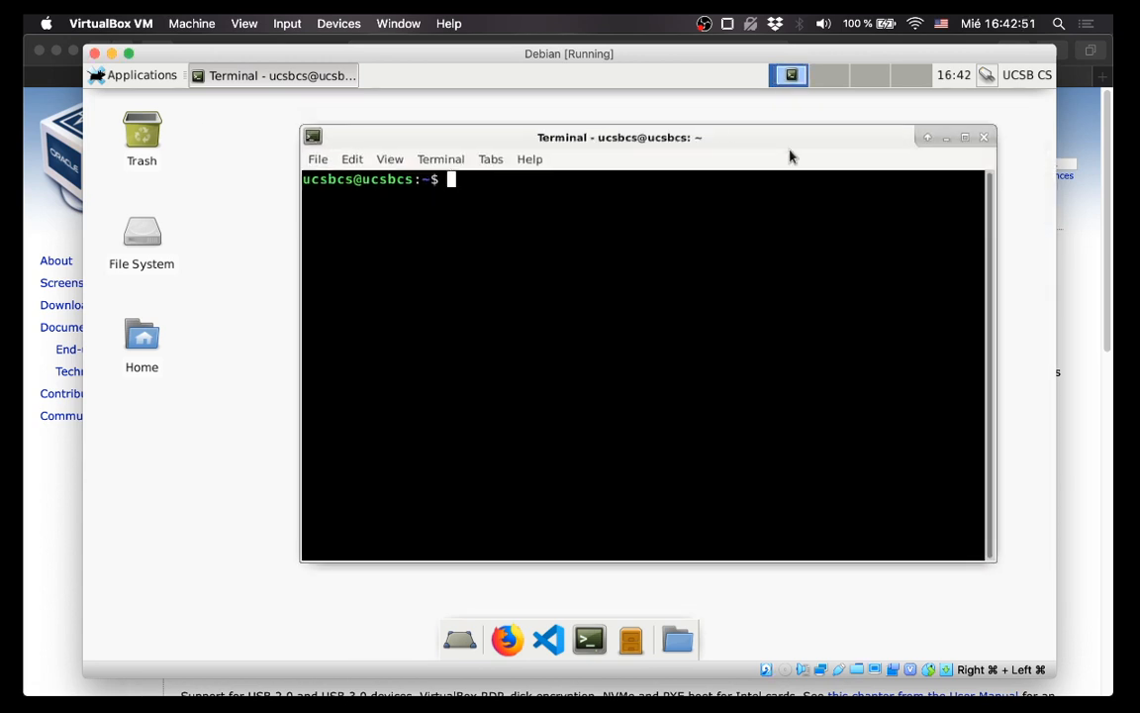
click(982, 138)
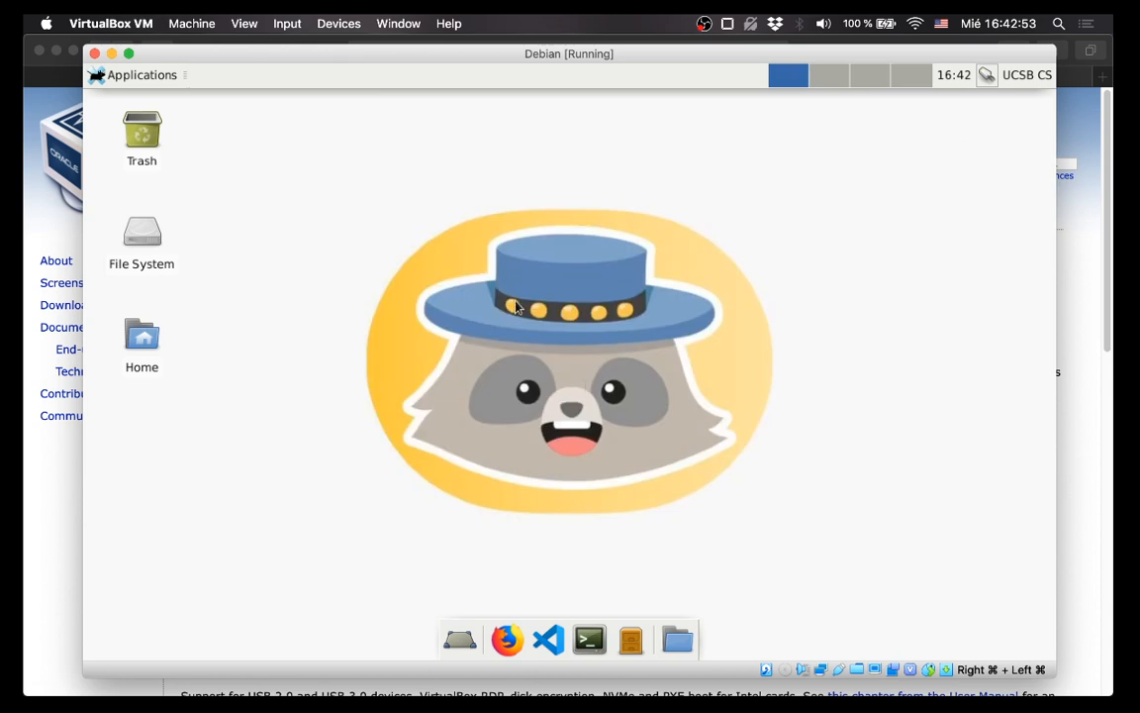
click(148, 82)
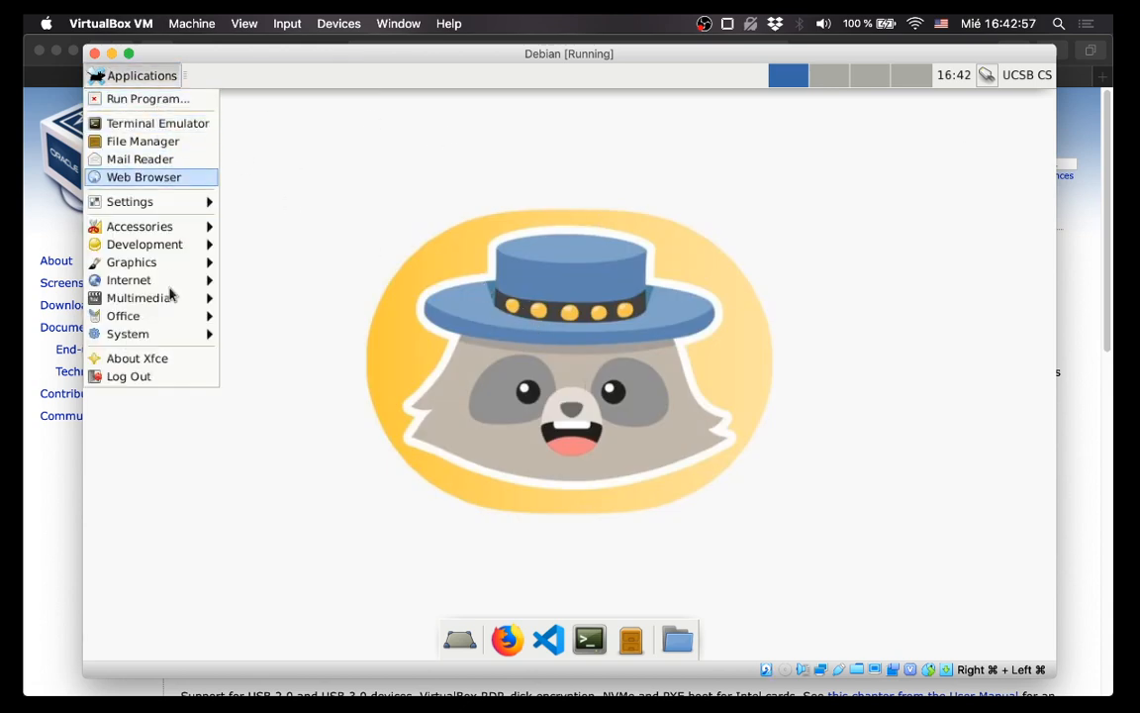
click(152, 376)
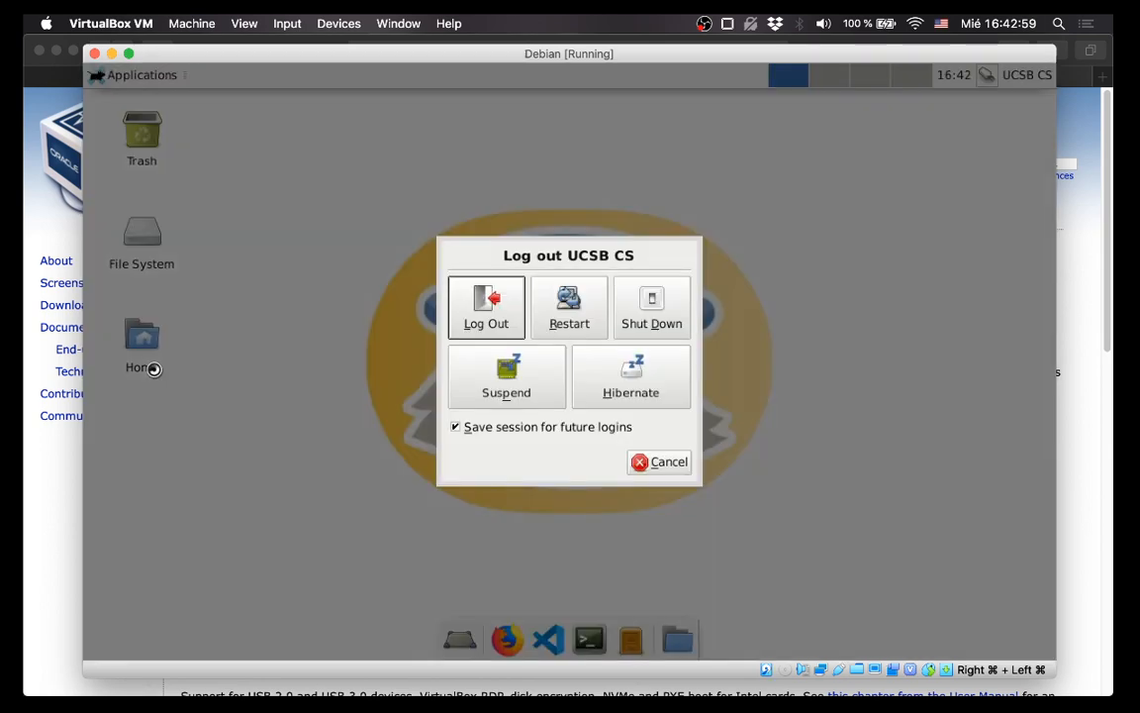
click(574, 317)
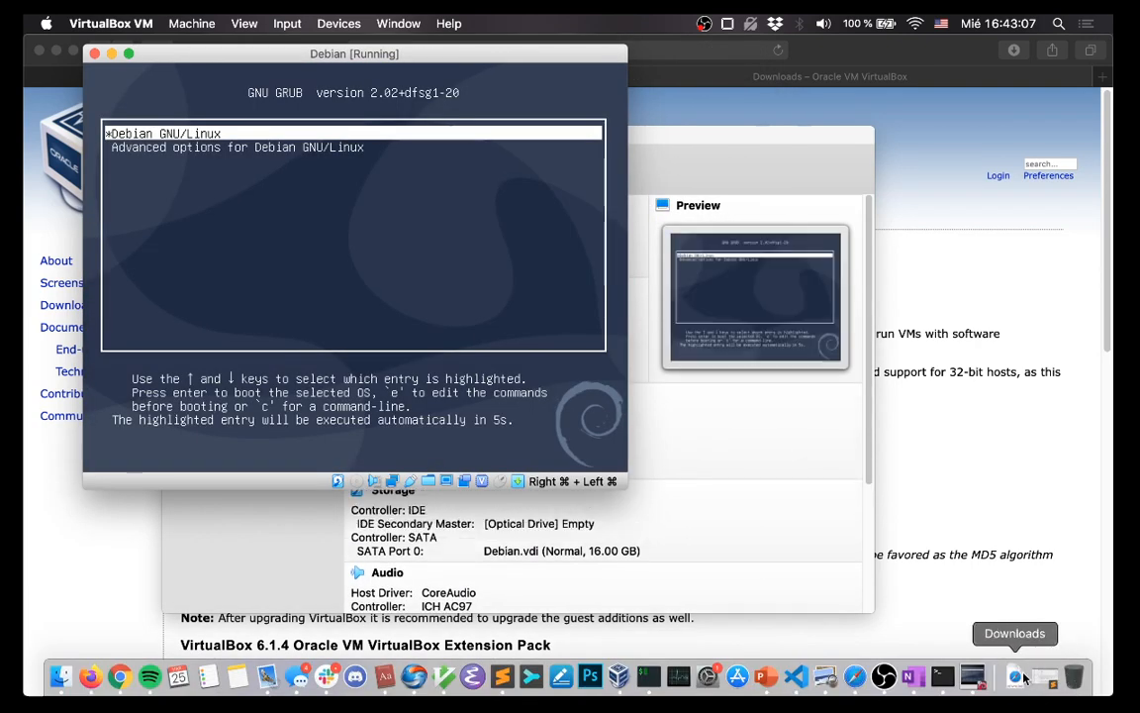
Check the Mac's Downloads folder, then reposition the VM window while Debian boots past GRUB.
click(1020, 677)
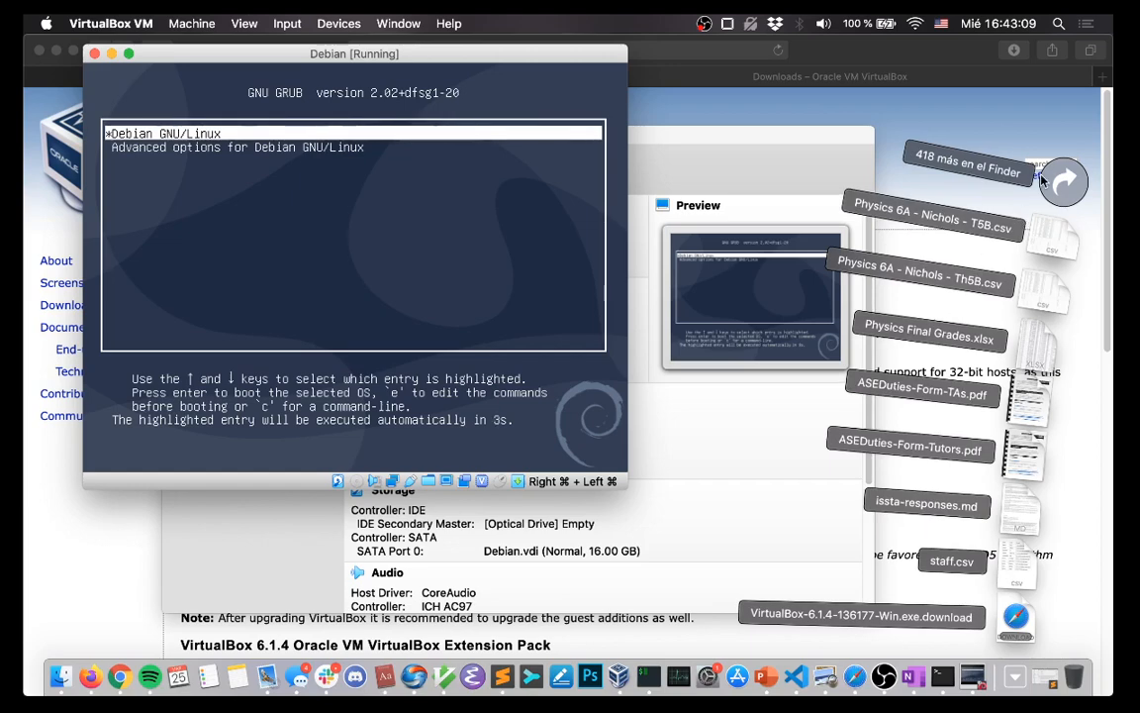
click(461, 57)
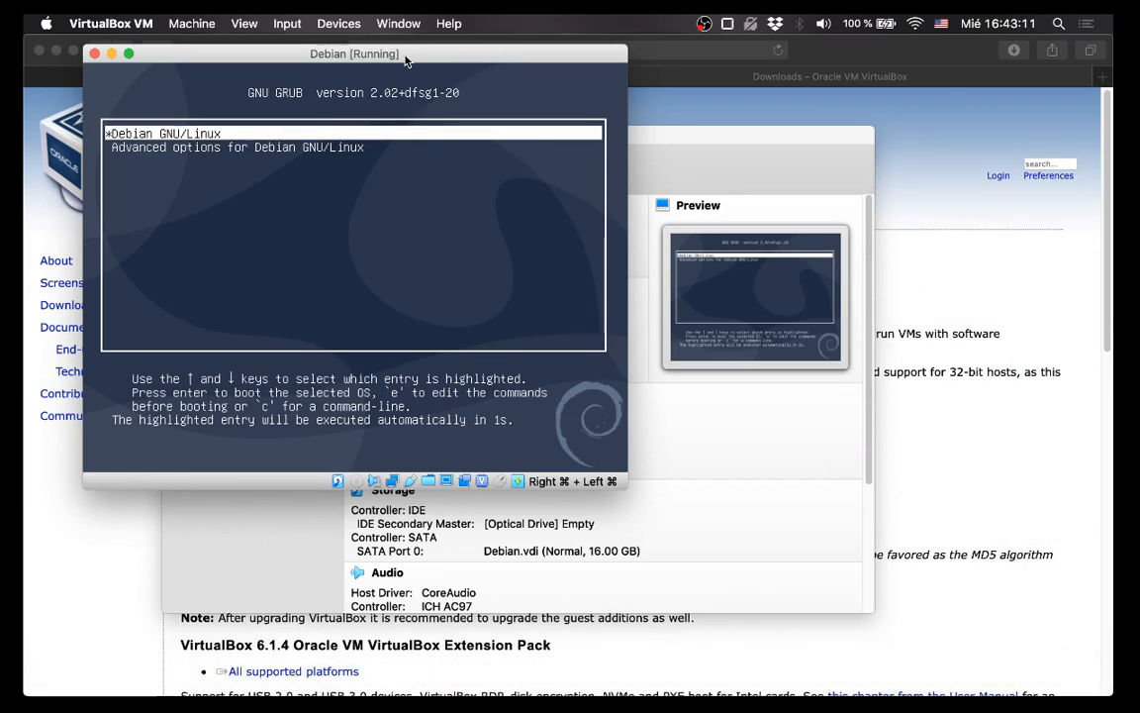
drag(407, 52, 588, 111)
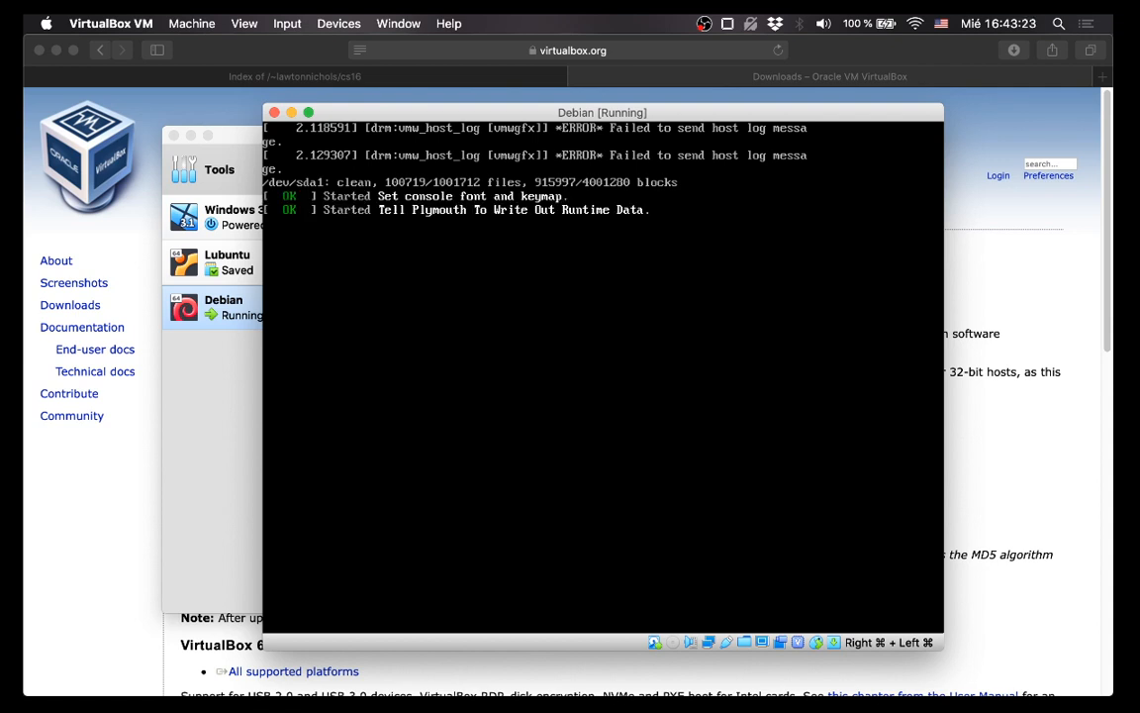
mouse_move(465, 693)
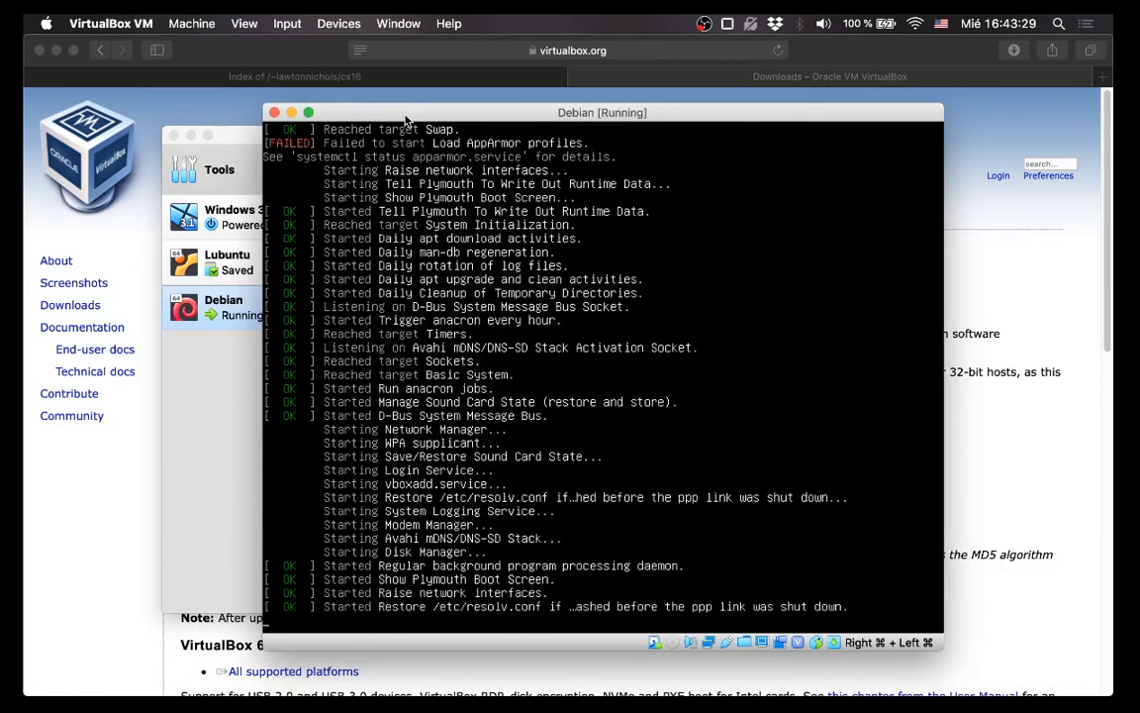
drag(404, 115, 373, 86)
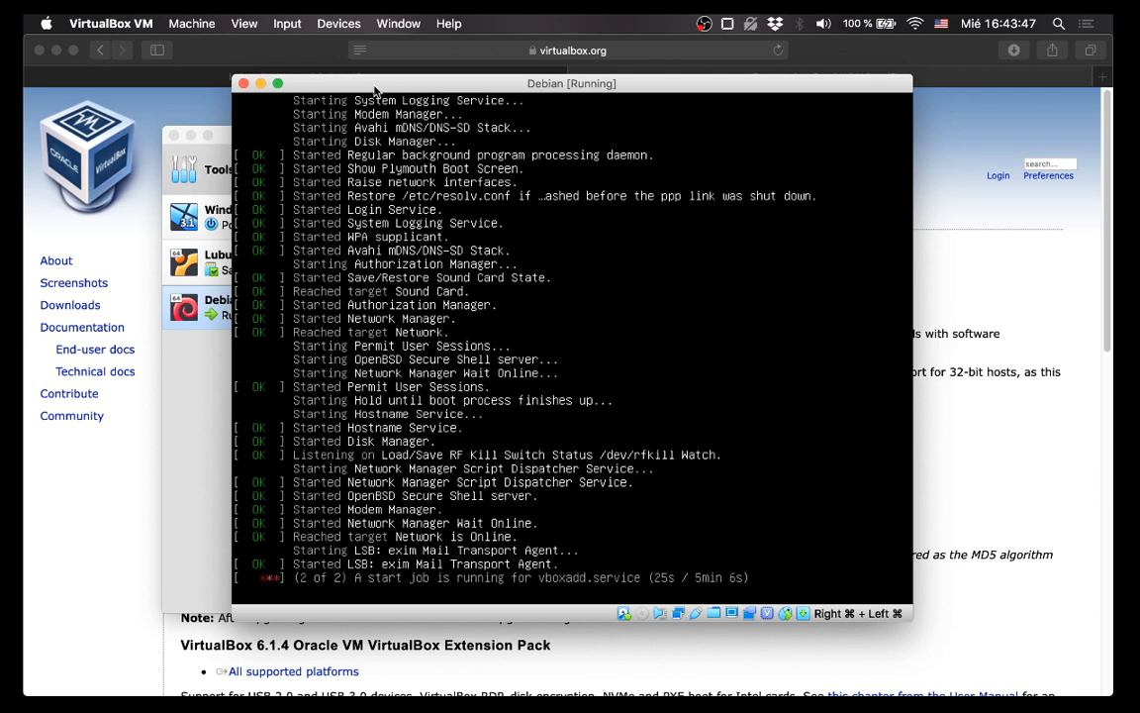
Switch to the OneNote notes and start a new paragraph below the login details.
mouse_move(709, 683)
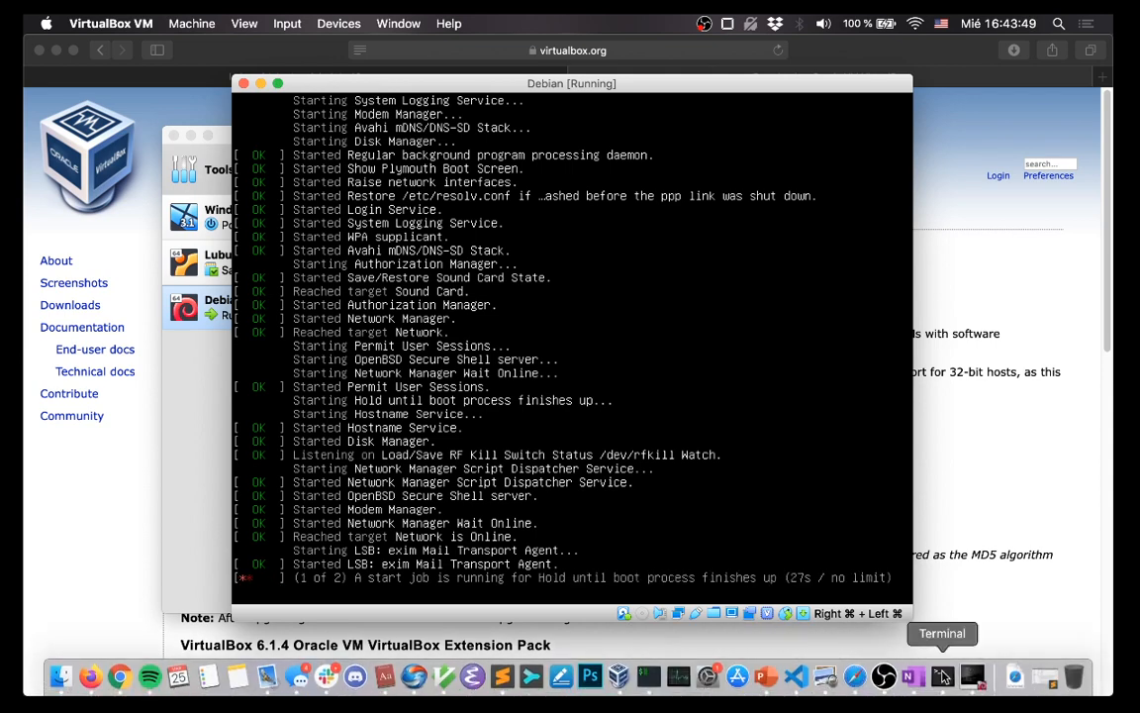
click(916, 681)
click(594, 456)
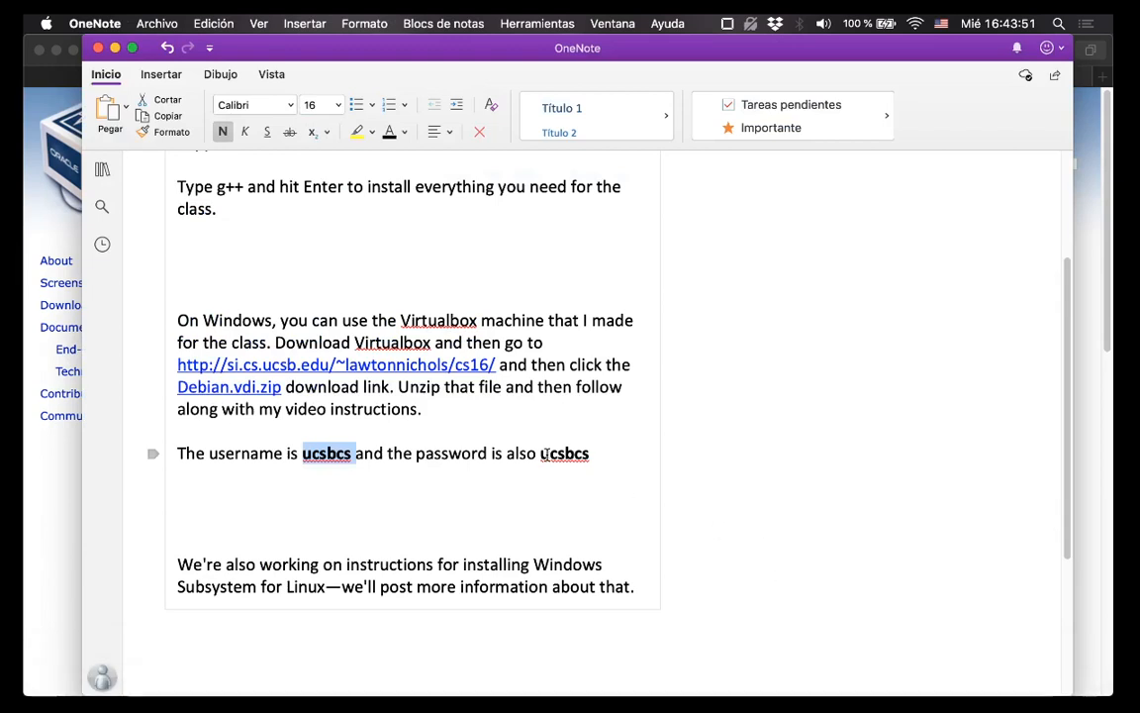
key(Return)
key(Return)
Type the note about sharing local folders in Virtualbox, editing in VS Code, and using the VM terminal.
text(T)
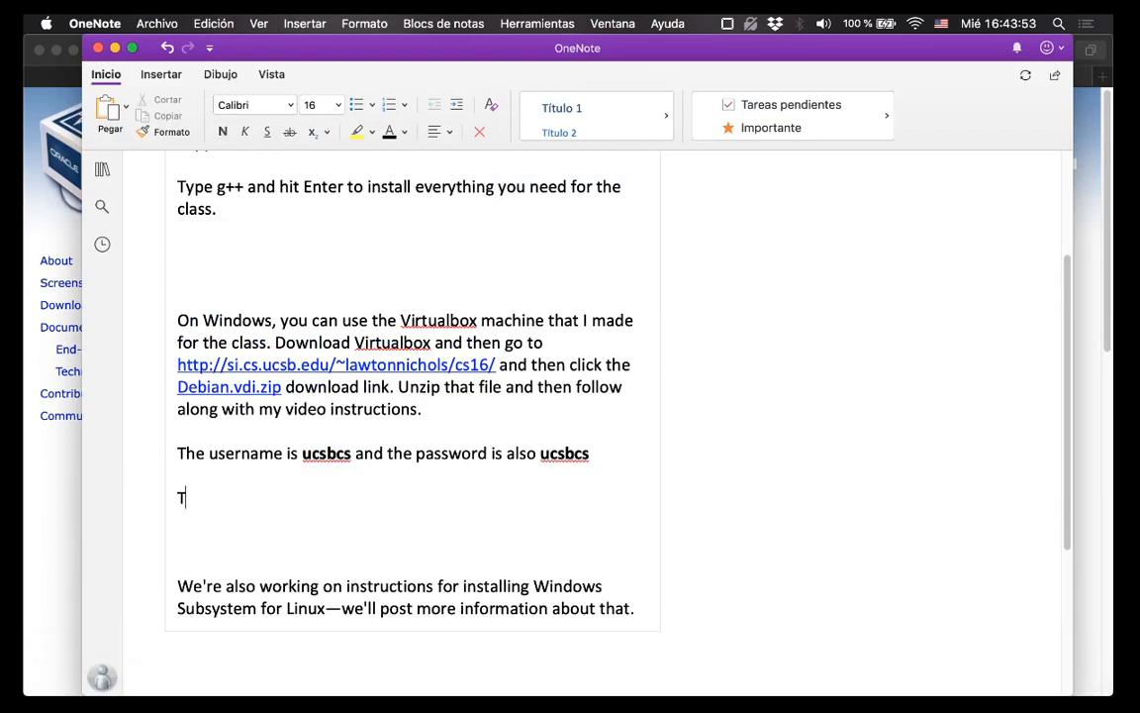
text(ry to add your)
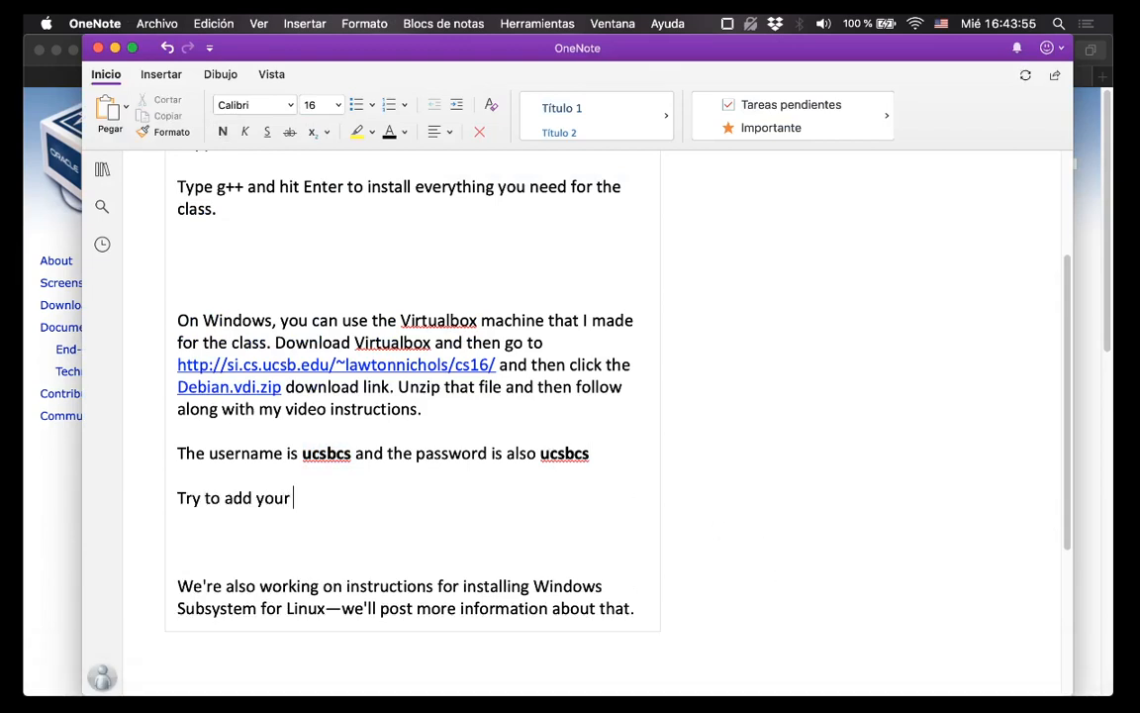
text( local machine)
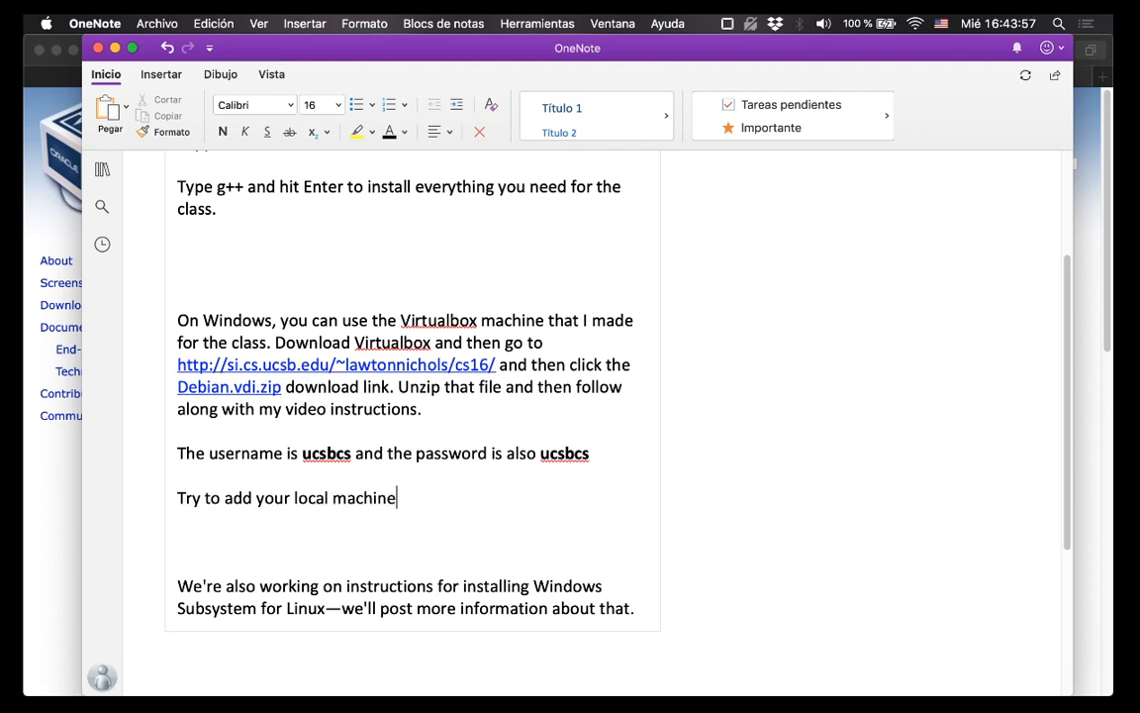
text('s folder as shared )
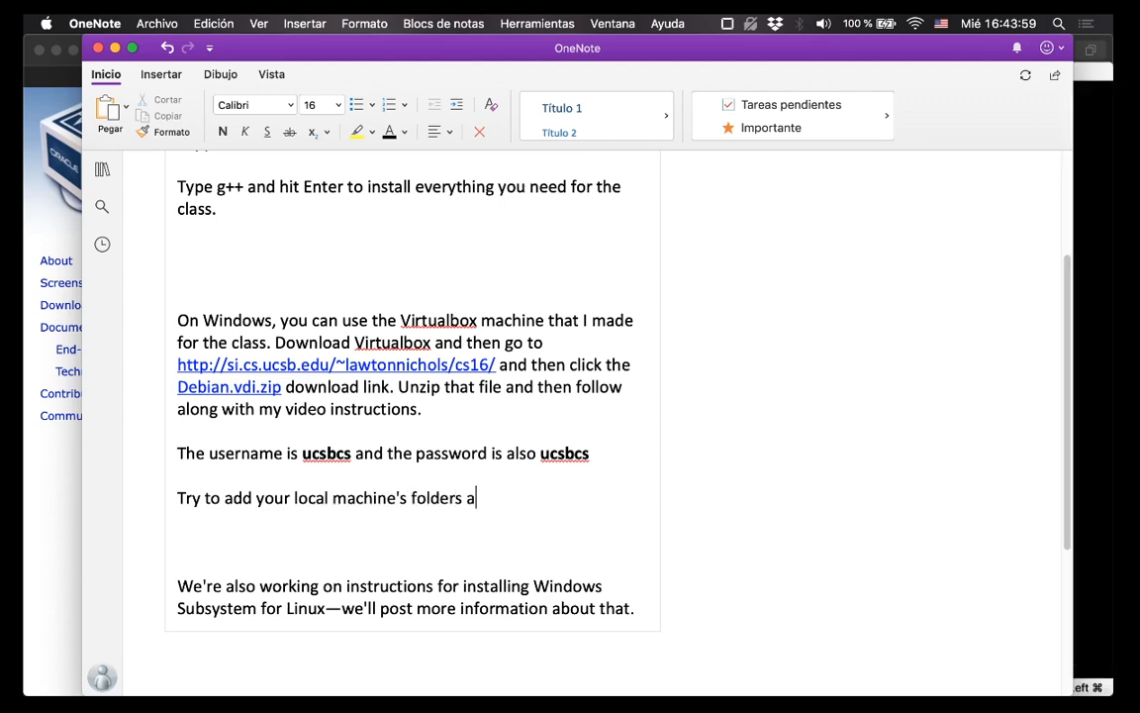
text(vol)
key(BackSpace)
key(BackSpace)
key(BackSpace)
text(fod)
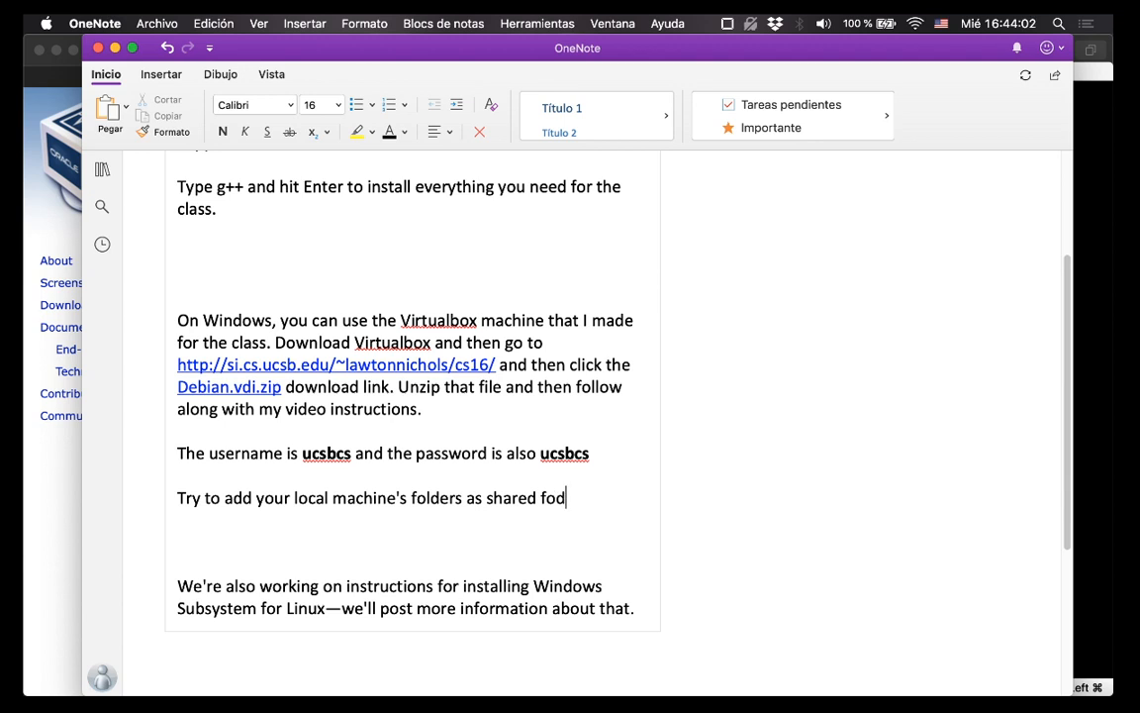
key(BackSpace)
text(lders in Vi)
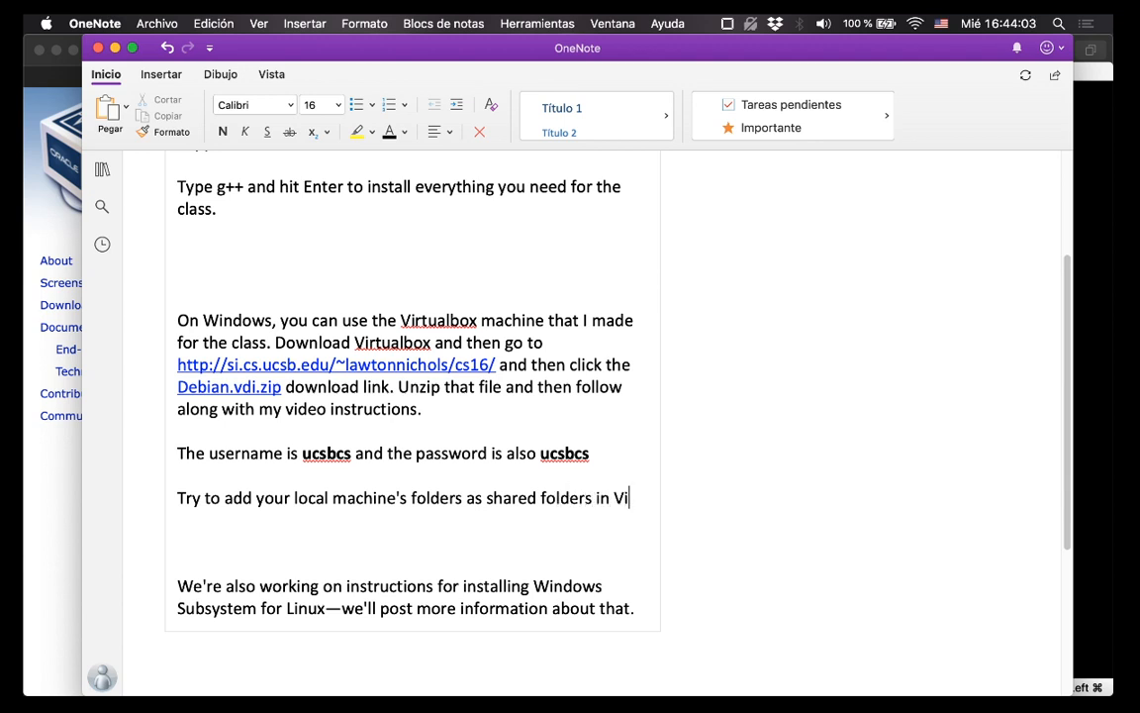
text(rtualbox. This )
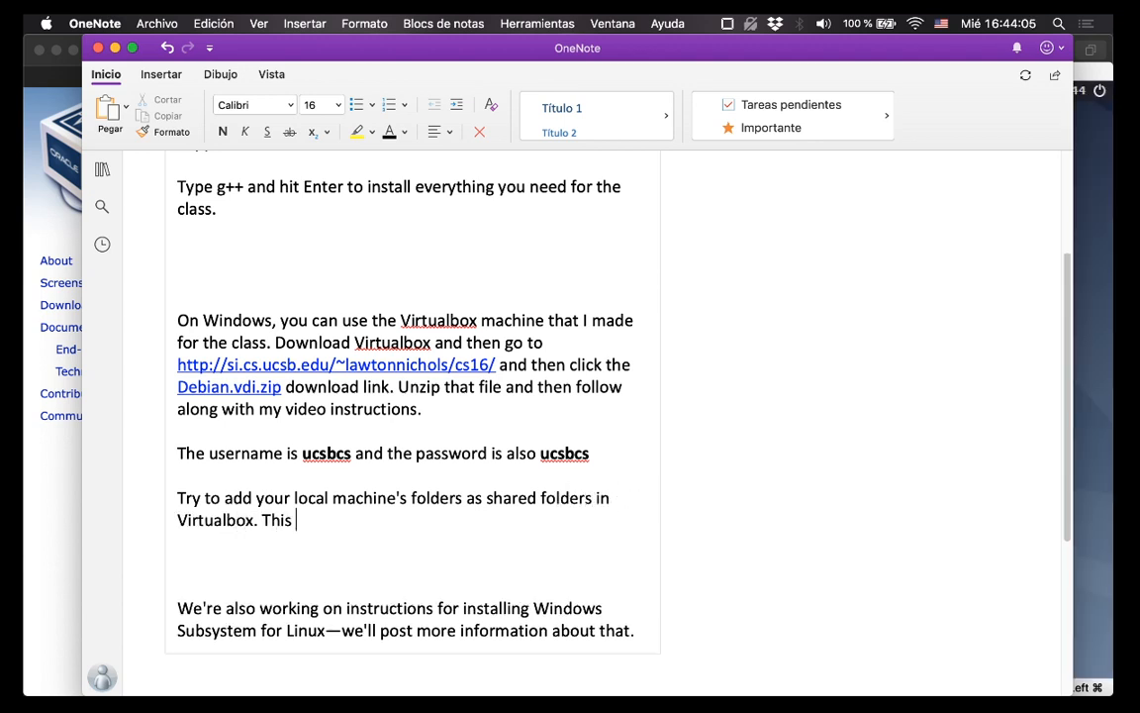
text(will let you edito your)
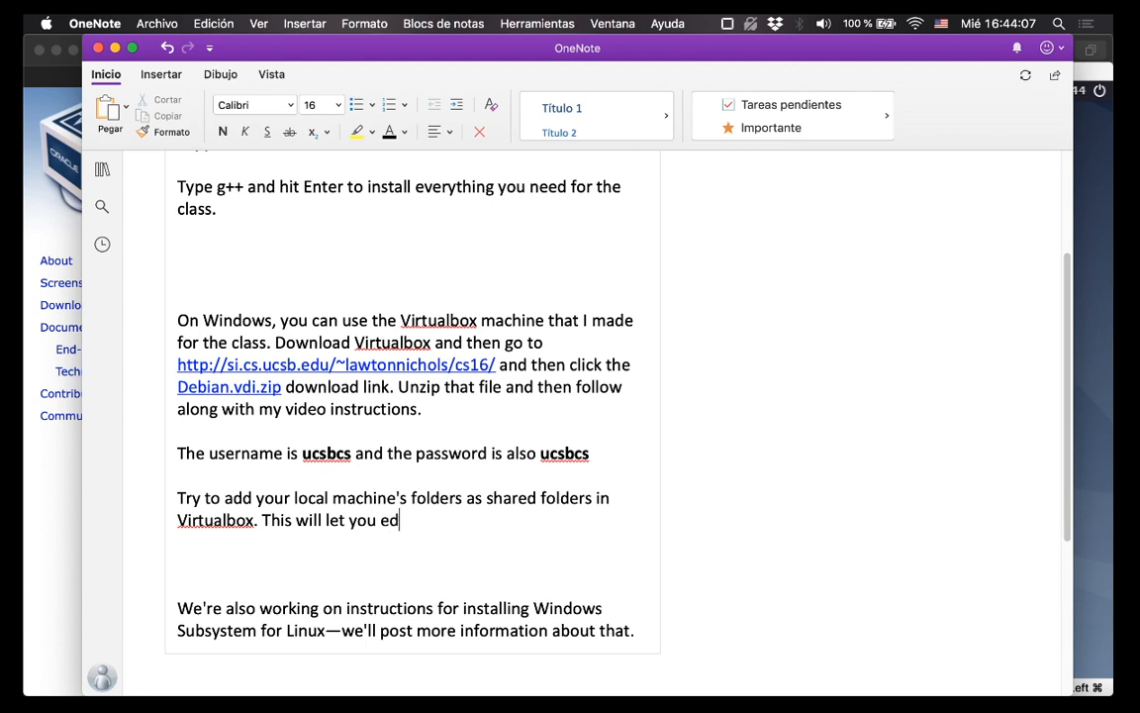
key(BackSpace)
key(BackSpace)
key(BackSpace)
key(BackSpace)
key(BackSpace)
key(BackSpace)
text(your files in )
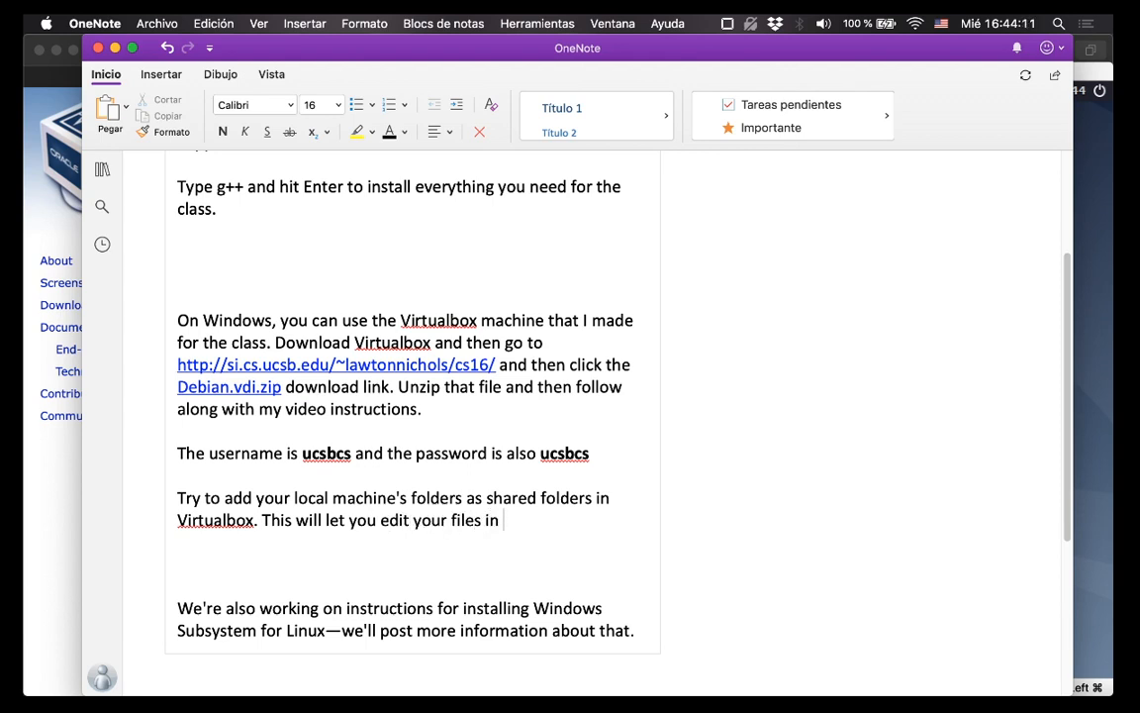
text(VS Code )
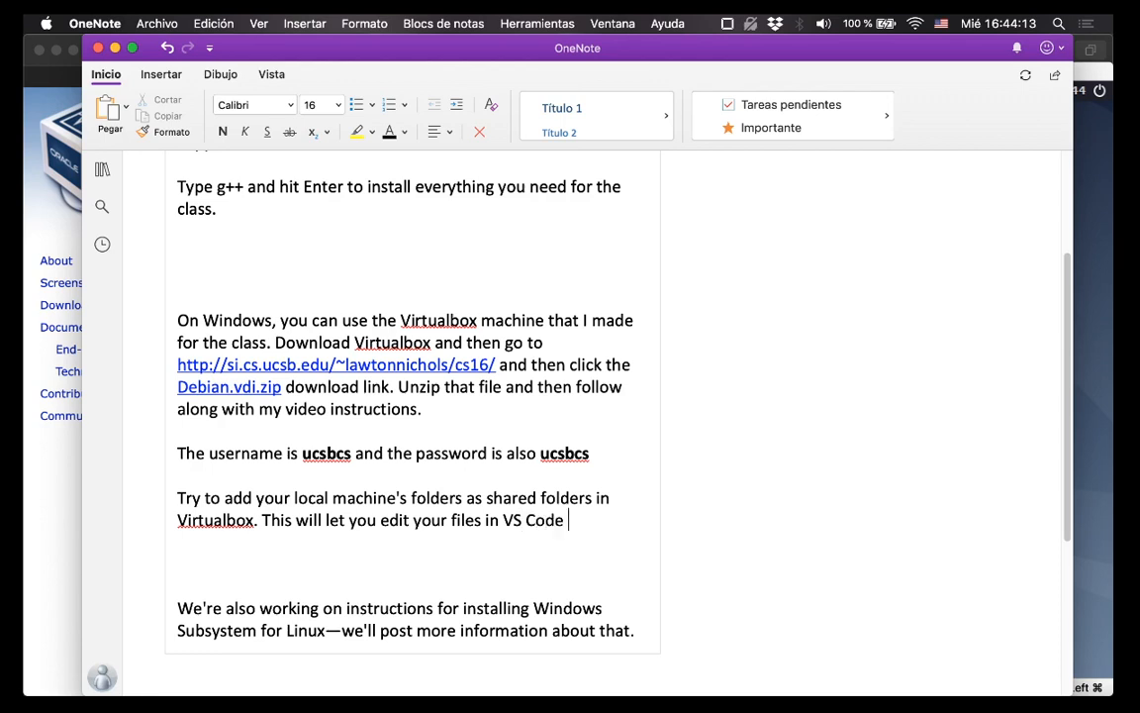
text(on your own machine, )
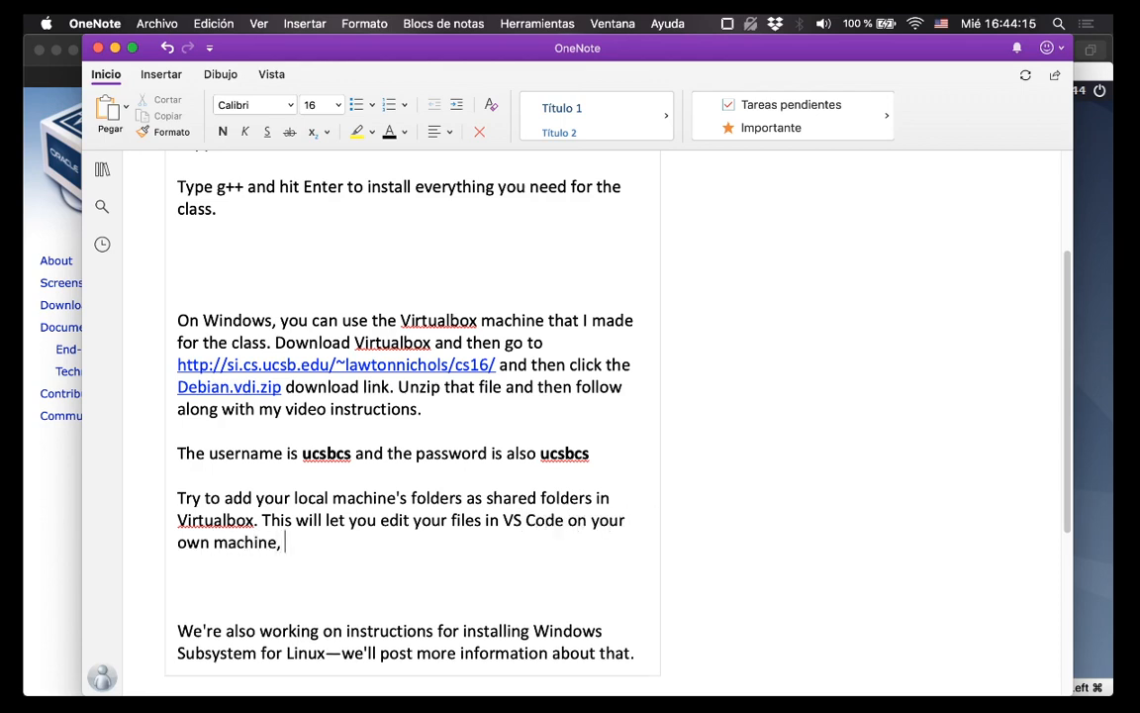
text(and then al)
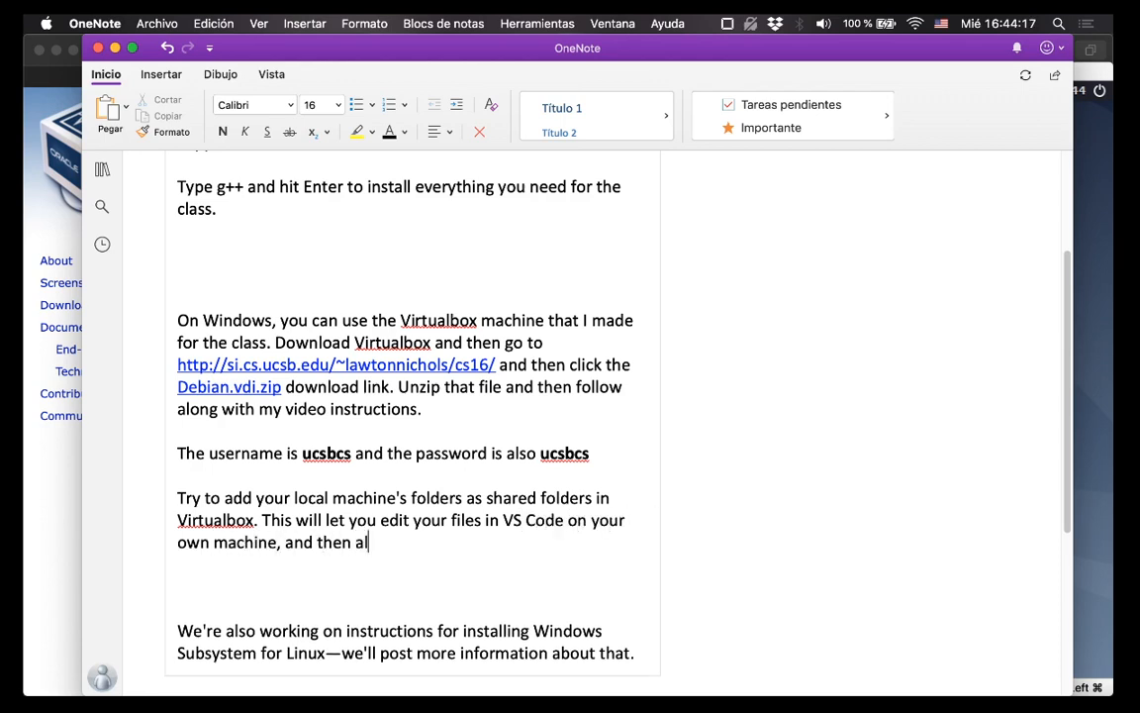
text(l you need is )
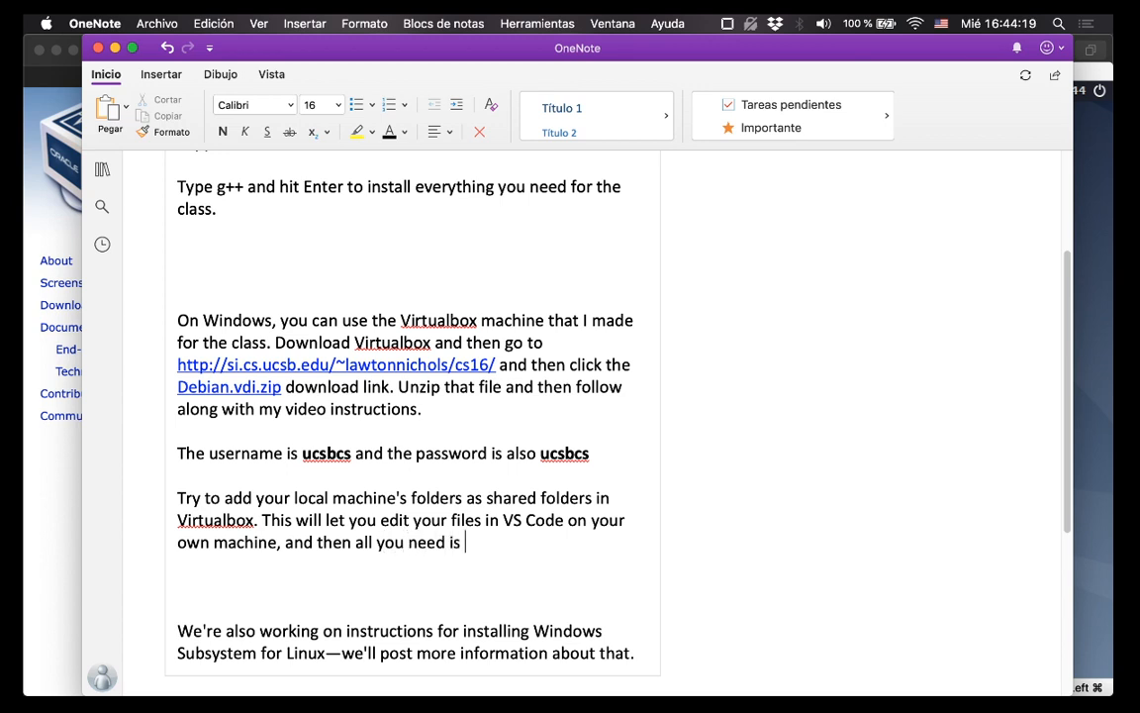
text(to use the t)
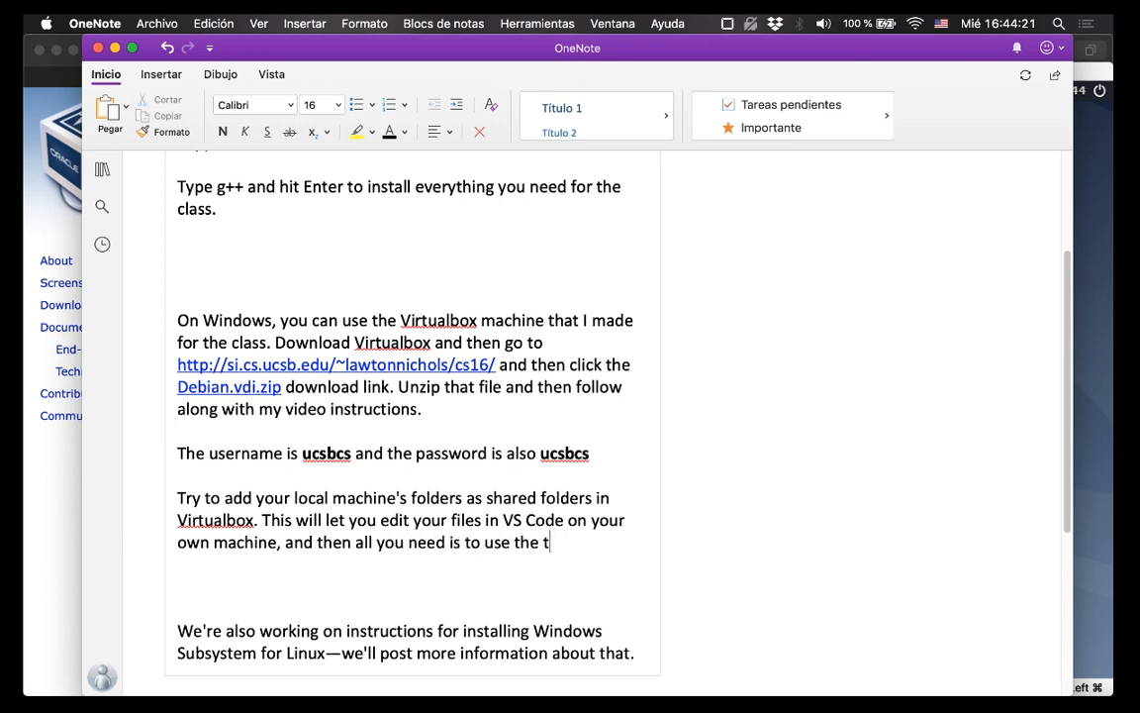
text(erminal in the Vi)
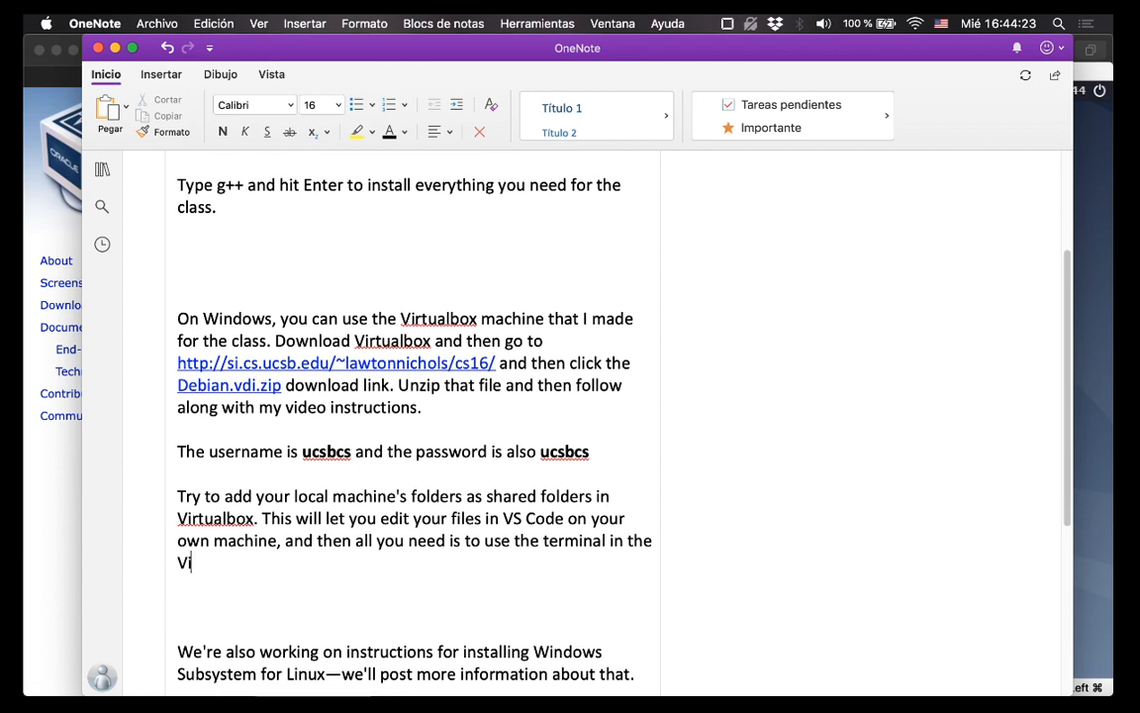
text(rtualbox mahi)
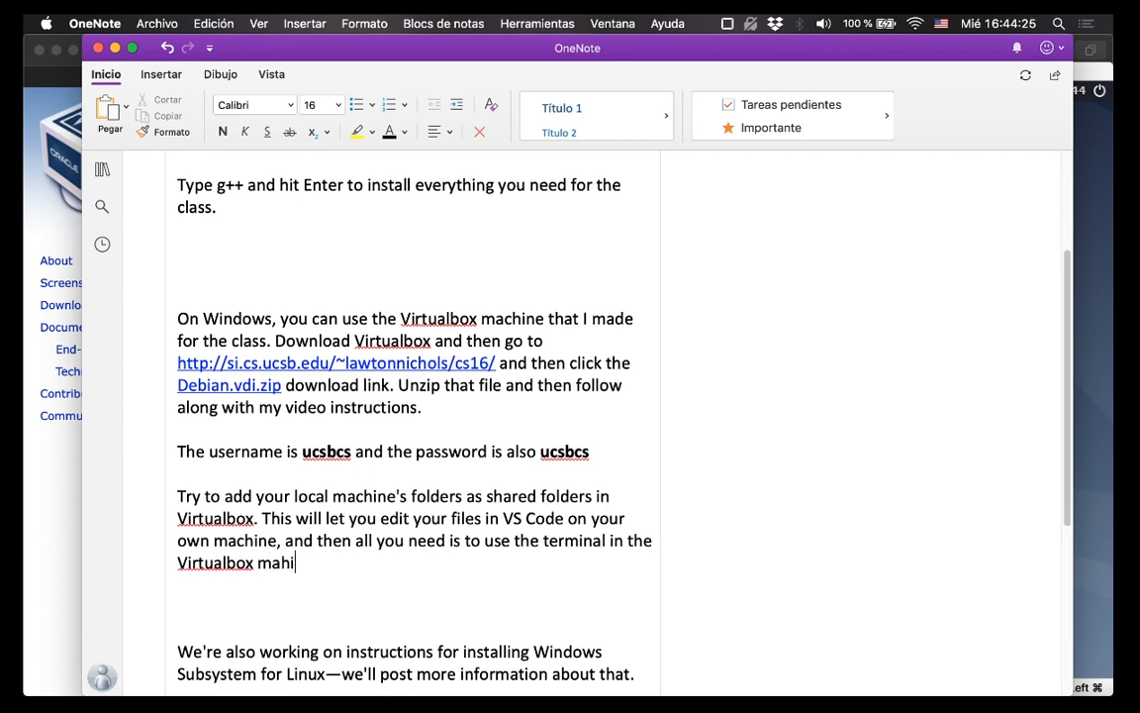
text(ne)
key(BackSpace)
key(BackSpace)
key(BackSpace)
key(BackSpace)
key(BackSpace)
text(achine)
Log in to the Debian guest with the class account's username and password.
click(1089, 160)
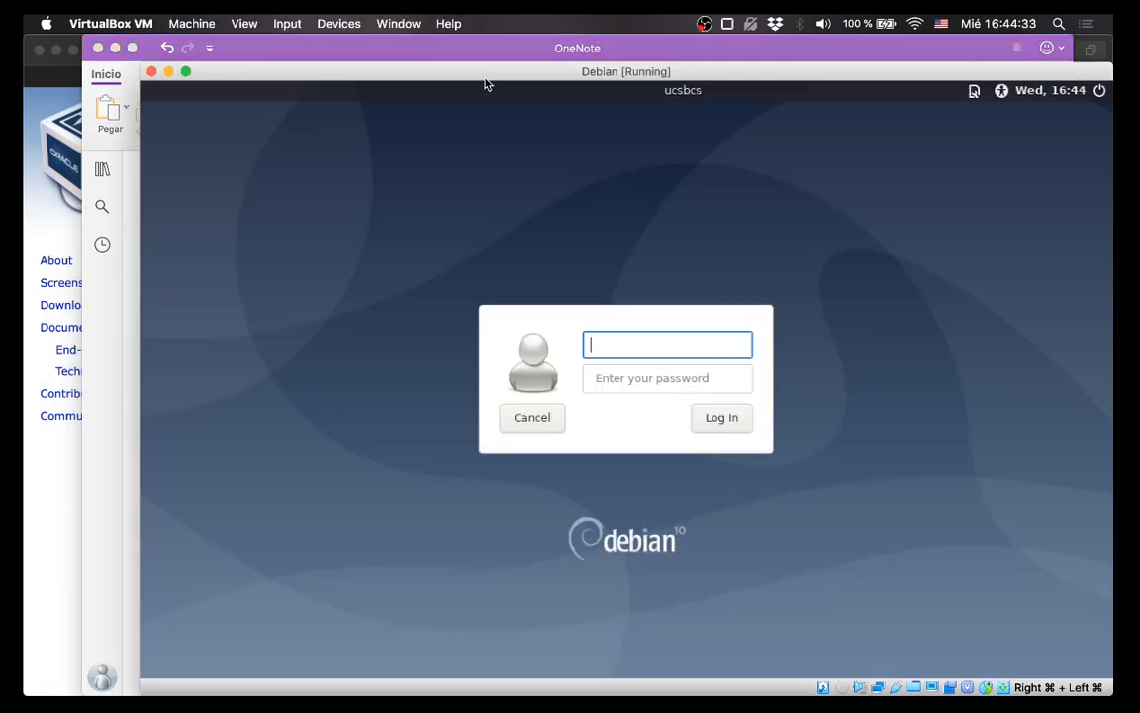
drag(484, 75, 404, 49)
text(uc)
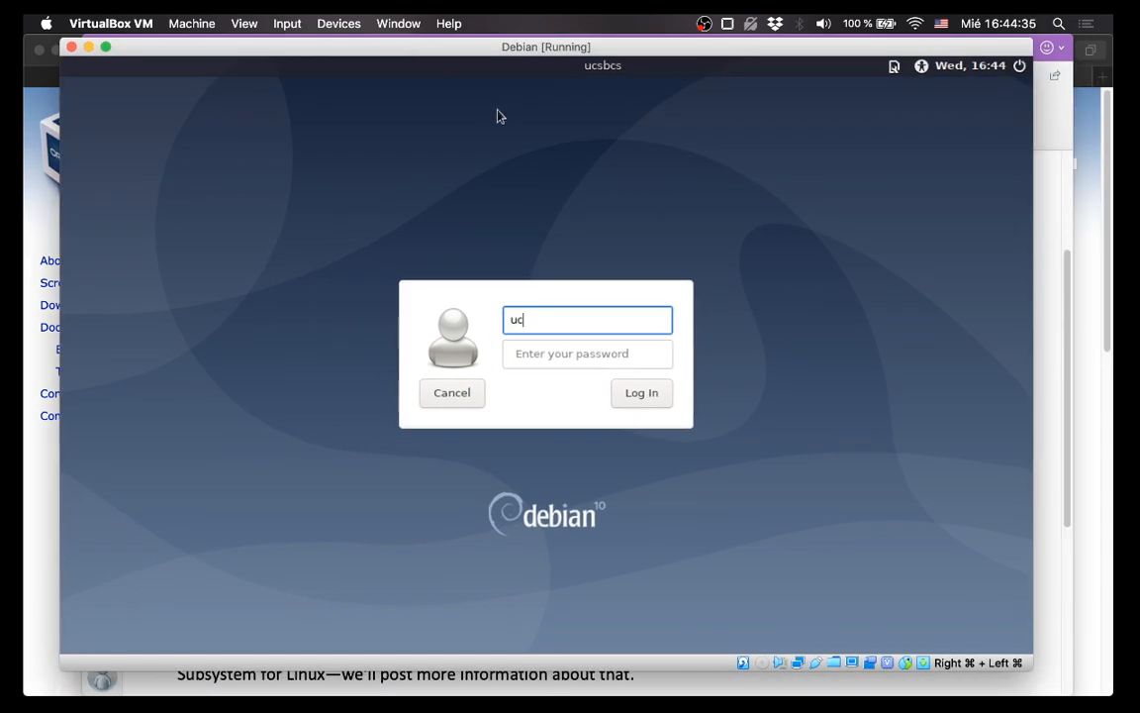
text(sbcs)
key(Tab)
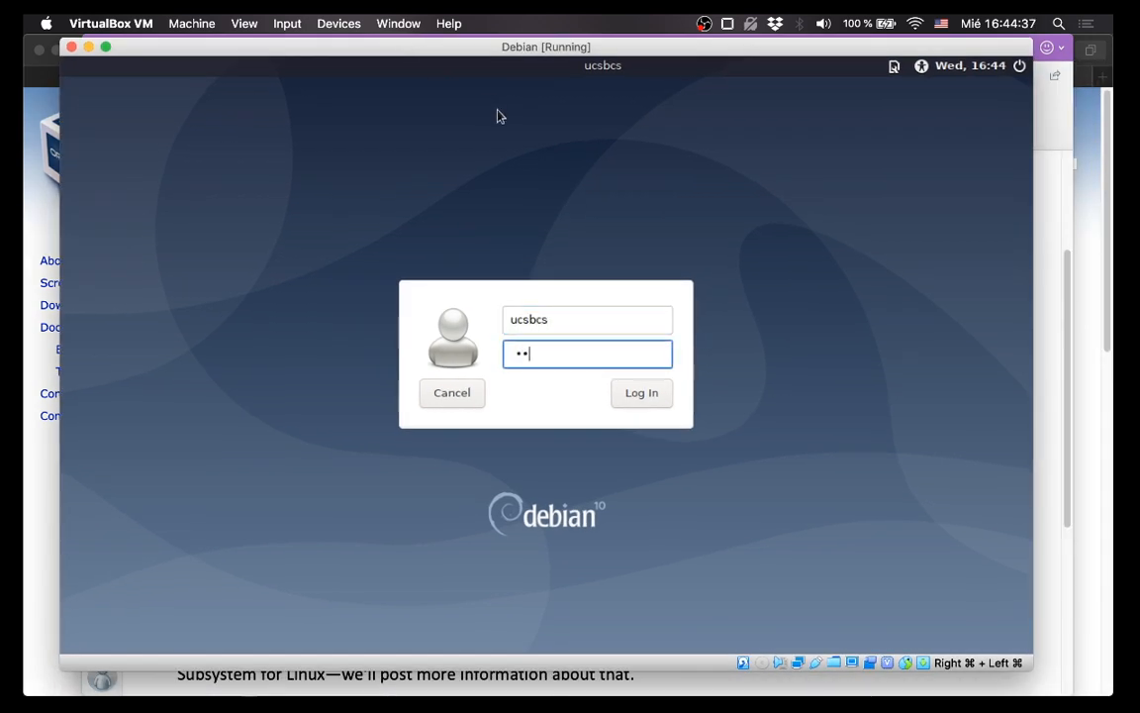
key(Return)
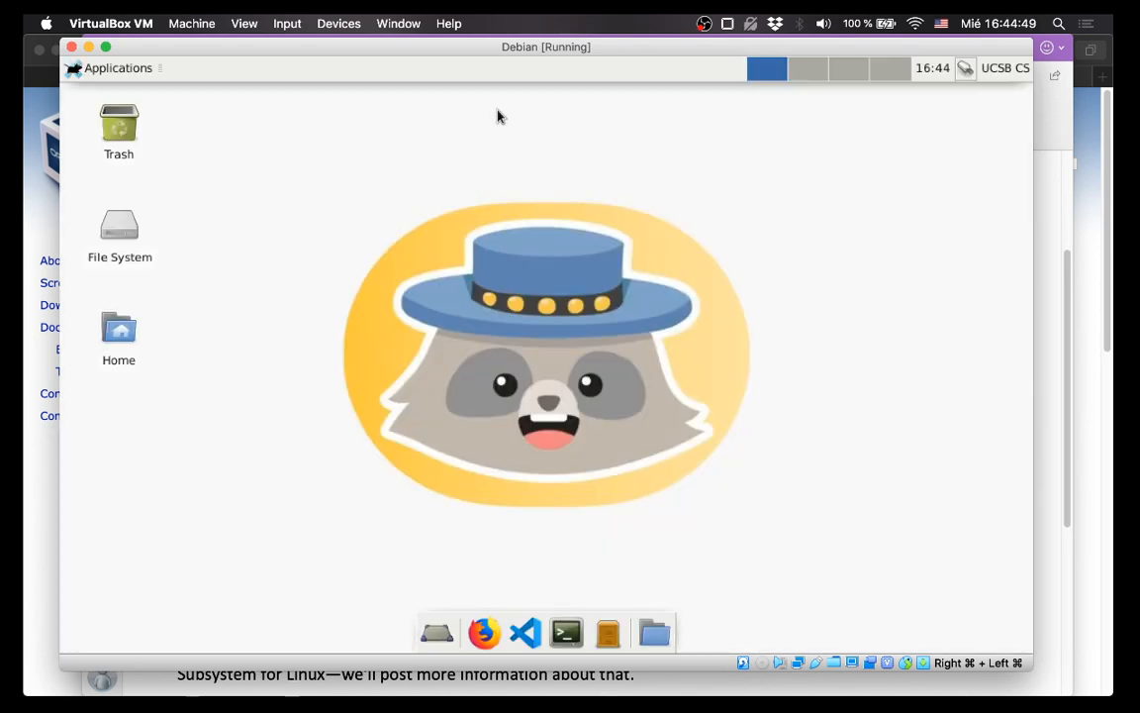
Open File System > sf_Downloads, dismiss the permission-denied error, and move the file manager aside.
double_click(116, 218)
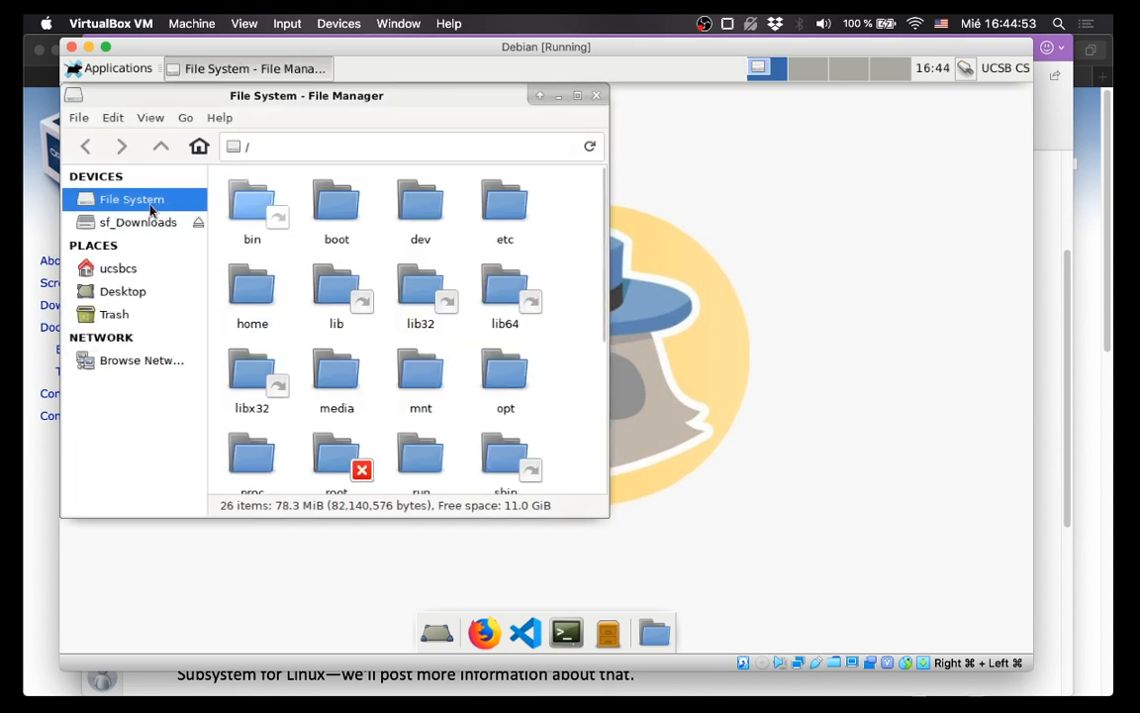
click(133, 223)
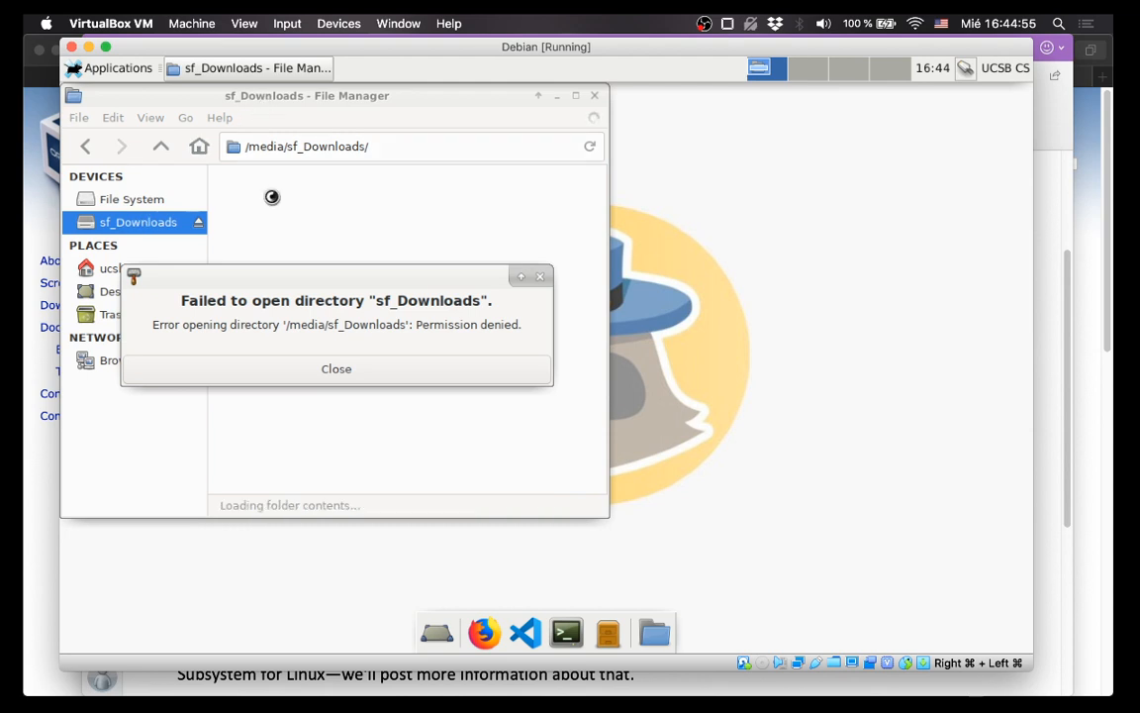
click(326, 369)
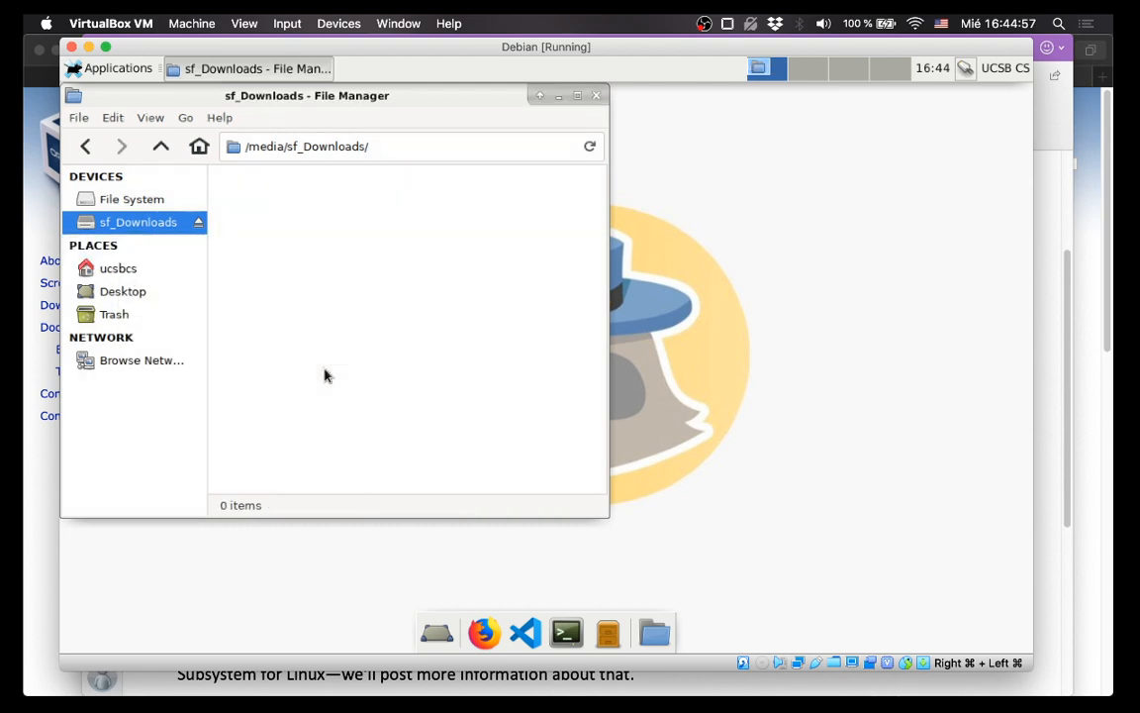
drag(340, 111, 546, 120)
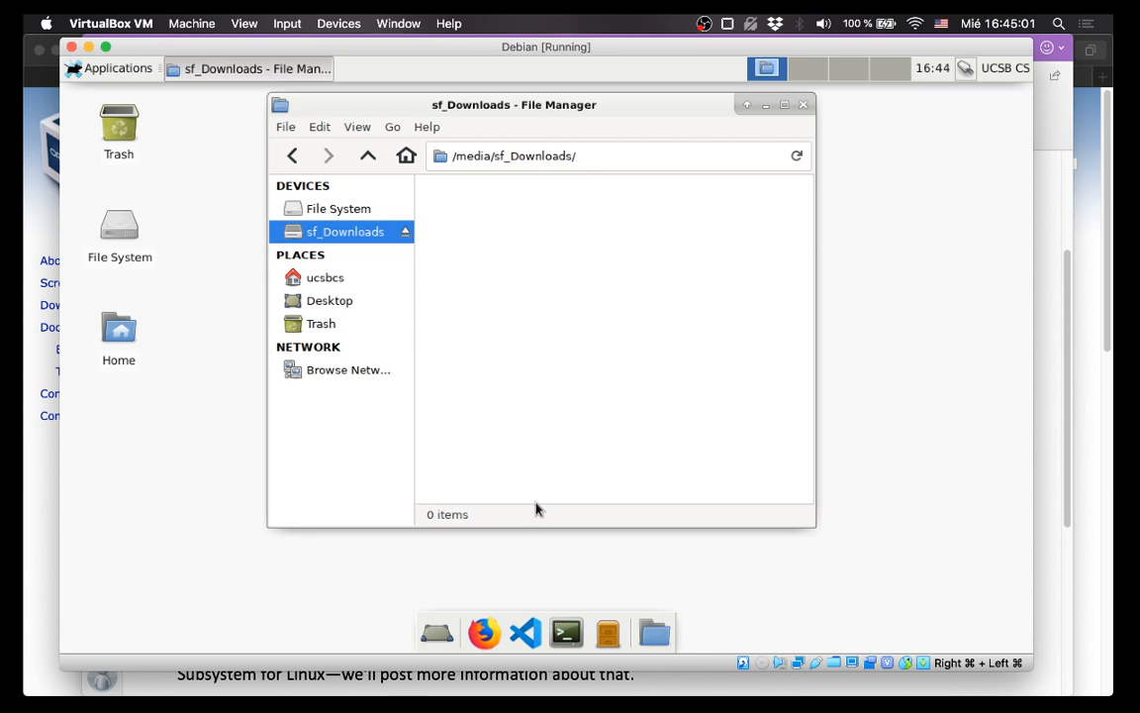
In a new terminal, run sudo usermod -a -G vboxsf for the guest account, enter the password, then close it.
click(569, 633)
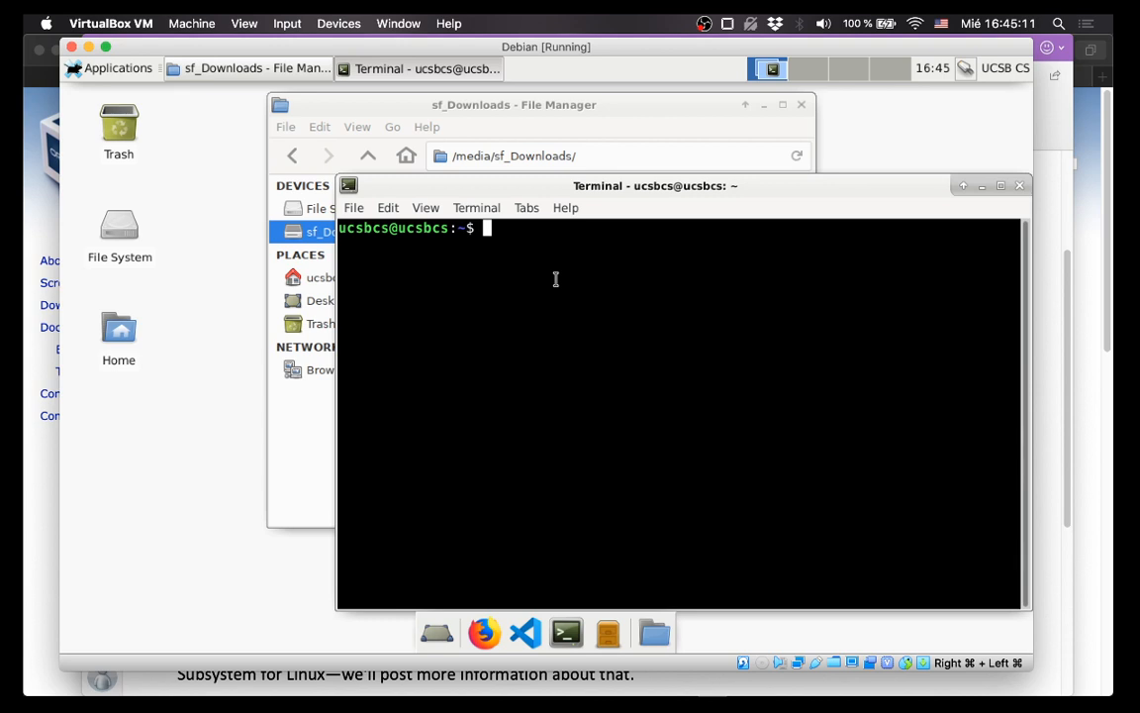
text(sudo usermode)
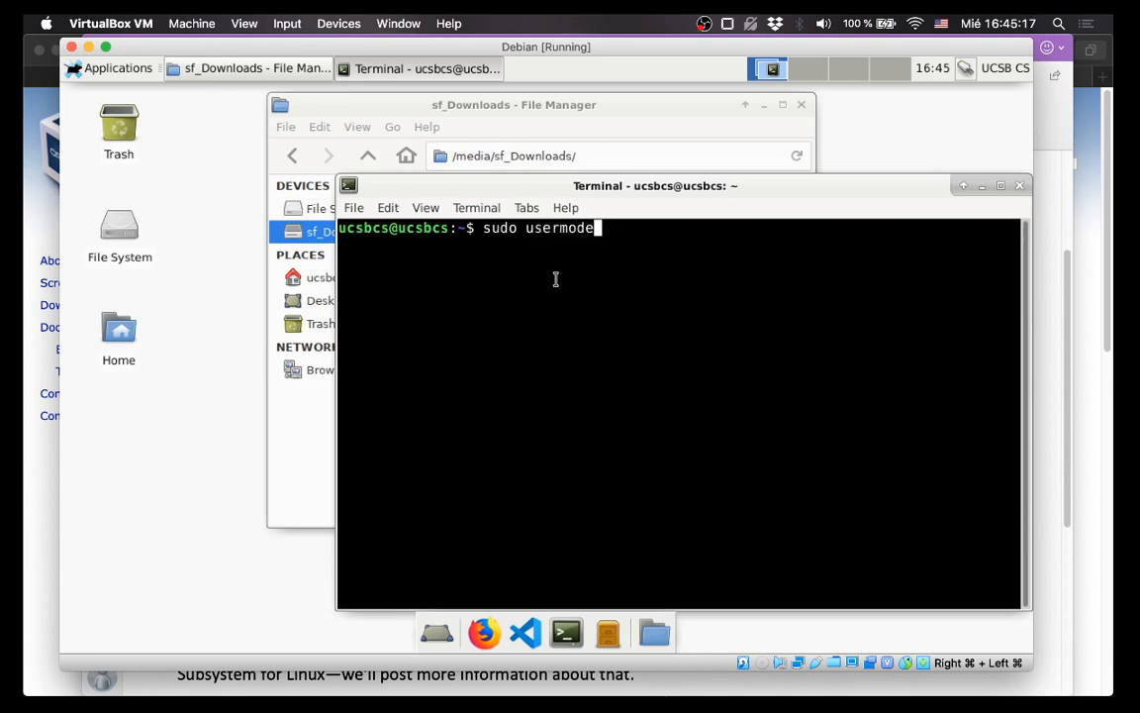
key(BackSpace)
text(-a -G )
text(ucsbcs)
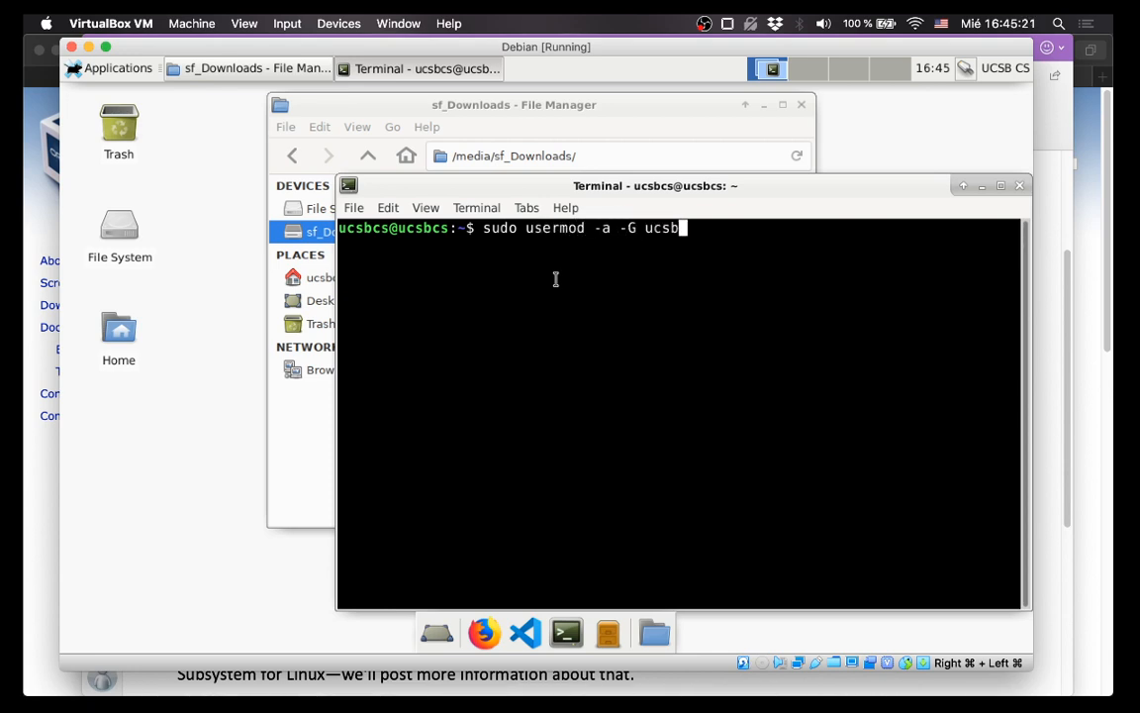
key(BackSpace)
key(BackSpace)
key(BackSpace)
key(BackSpace)
key(BackSpace)
key(BackSpace)
text(vboxsf )
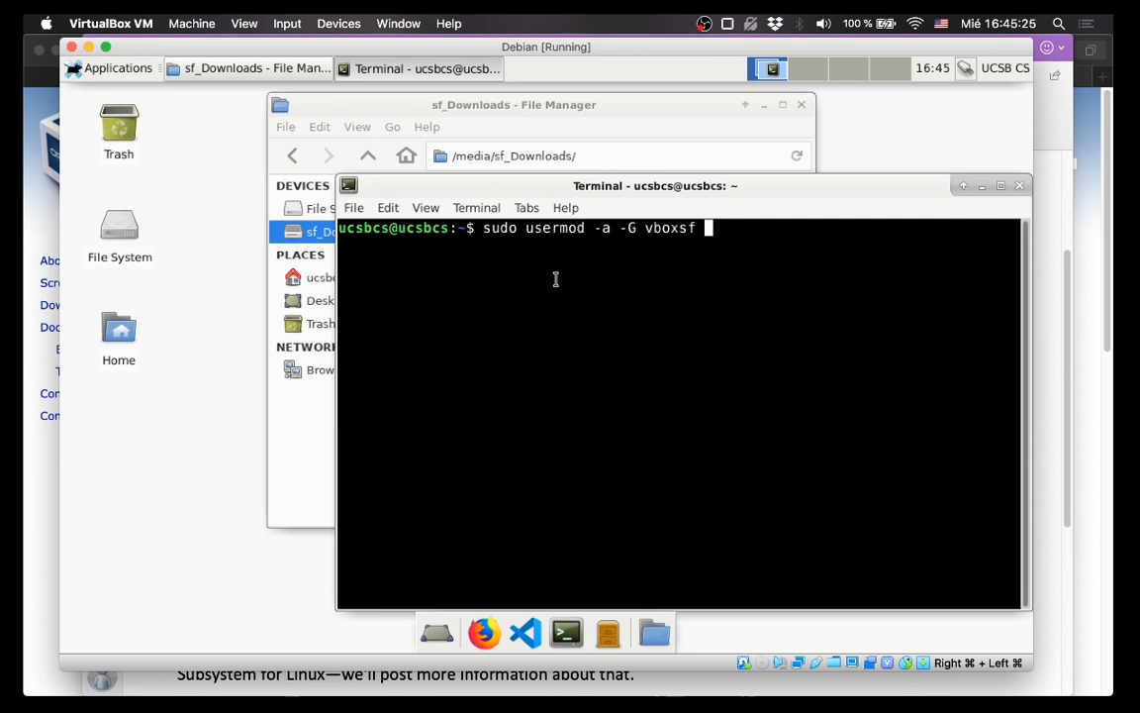
text(ucsbcs)
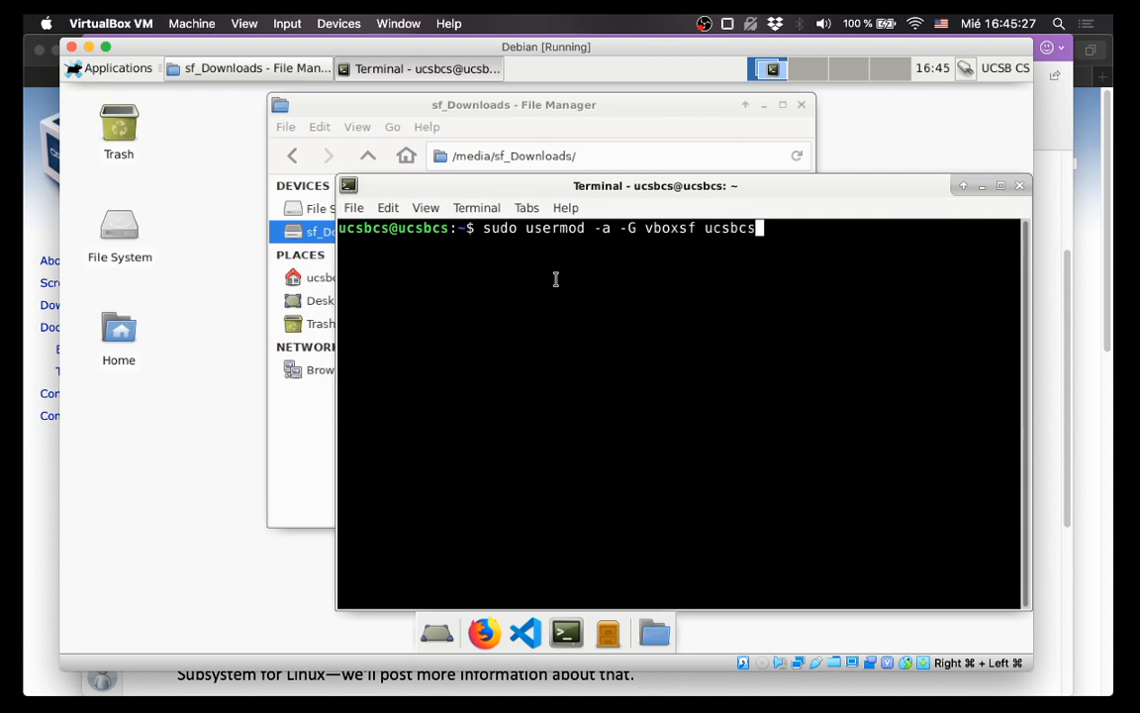
key(Return)
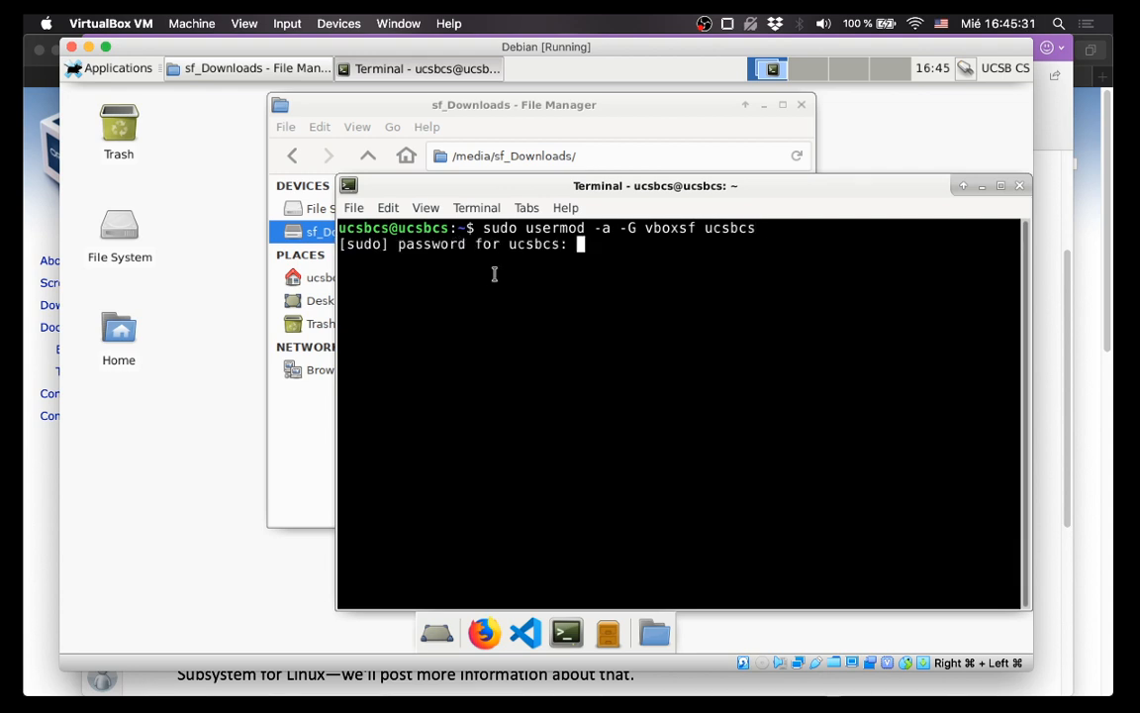
key(Return)
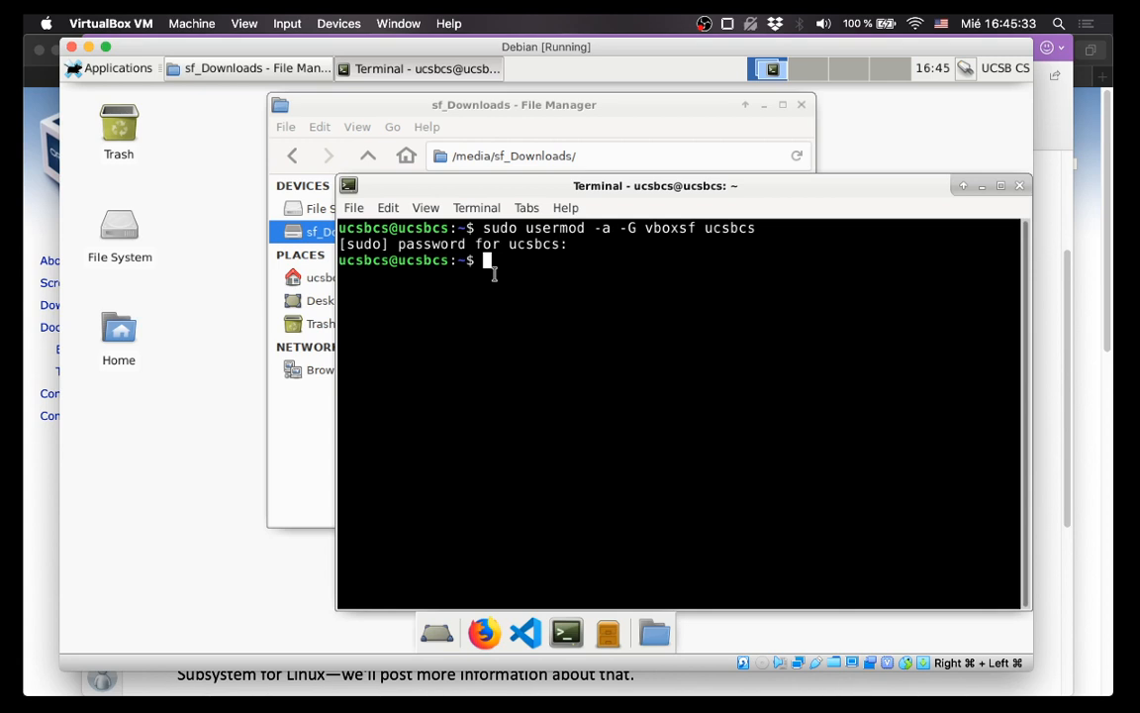
click(1020, 185)
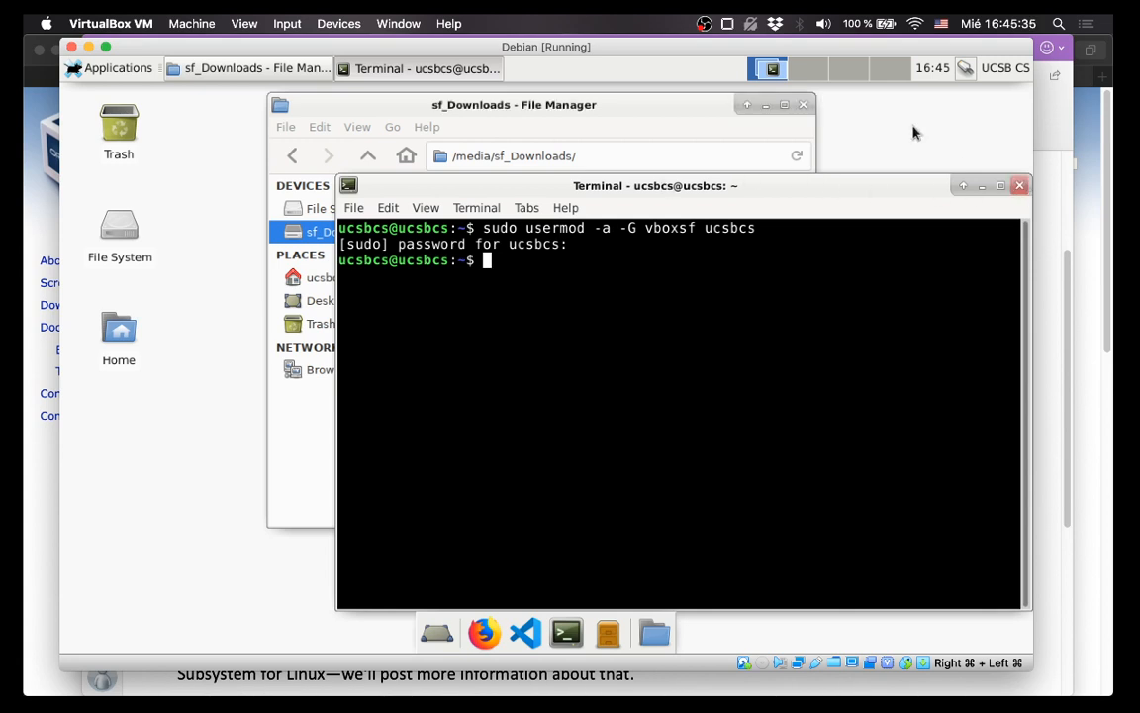
Retry opening sf_Downloads, dismiss the permission-denied error again, and close the file manager.
click(804, 106)
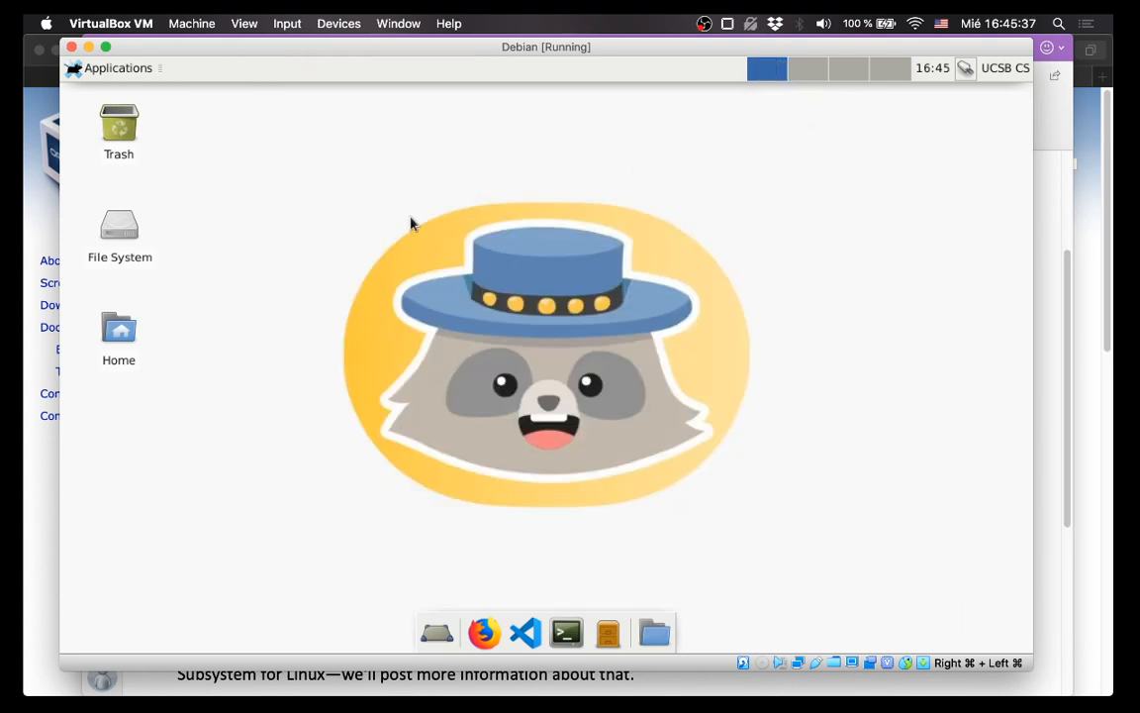
double_click(114, 231)
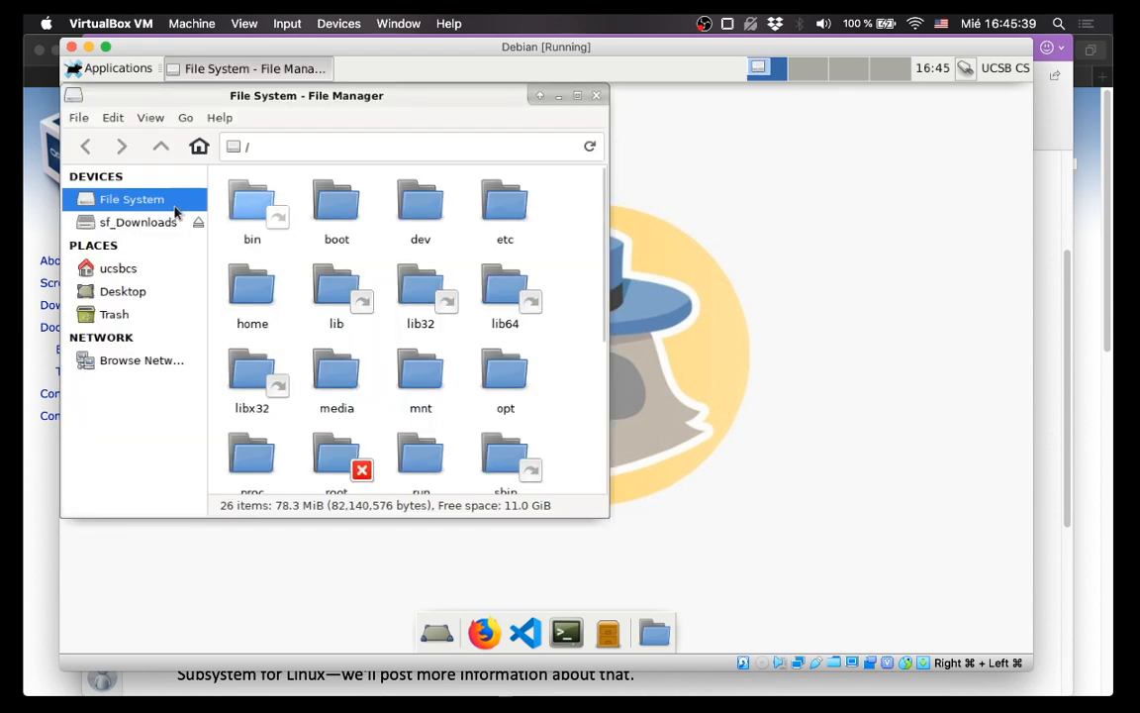
click(155, 224)
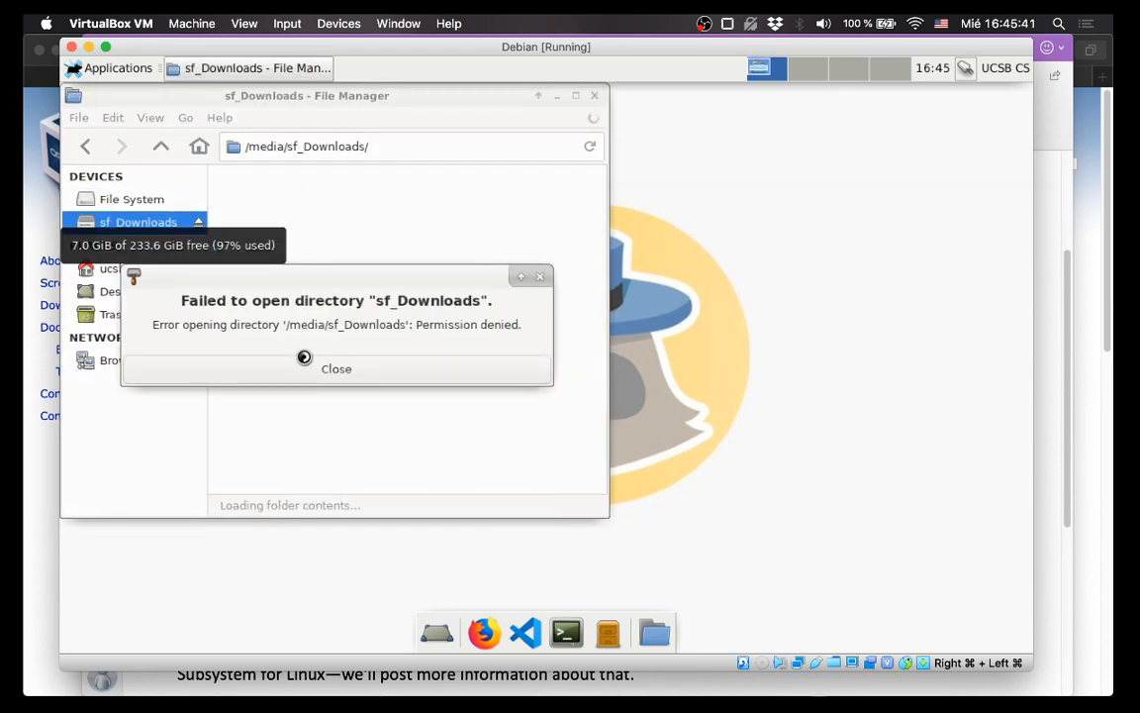
click(337, 368)
click(594, 95)
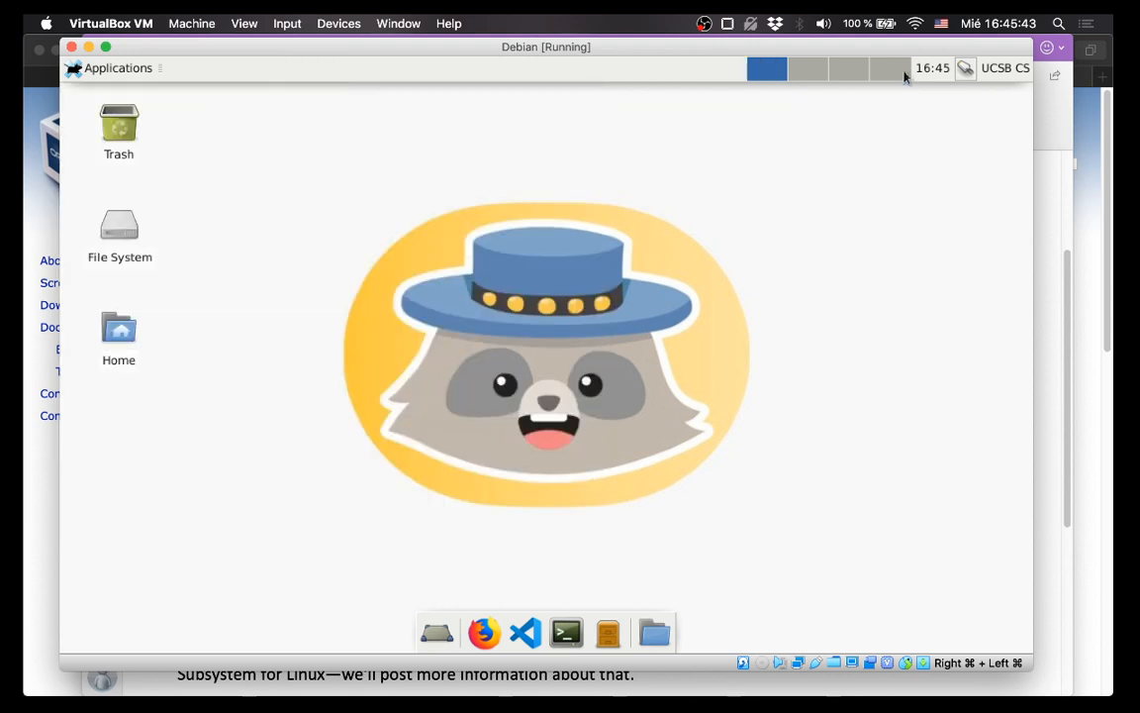
Log out of the Debian session and log back in with the account password.
click(1007, 73)
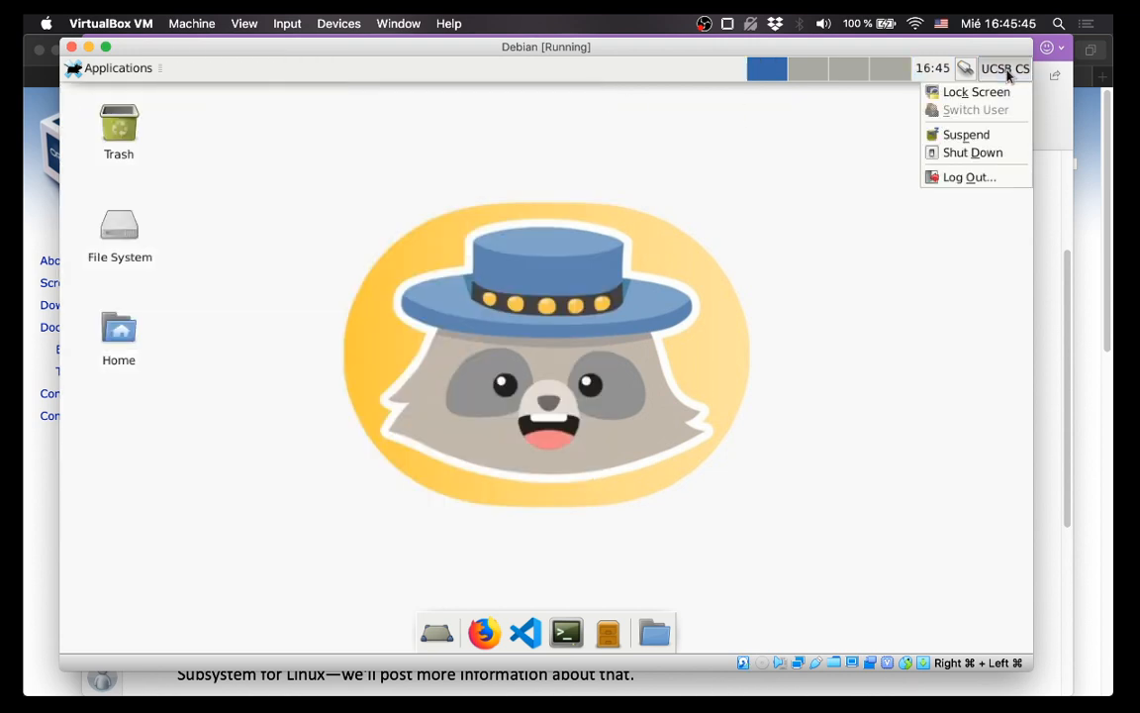
click(953, 182)
click(457, 303)
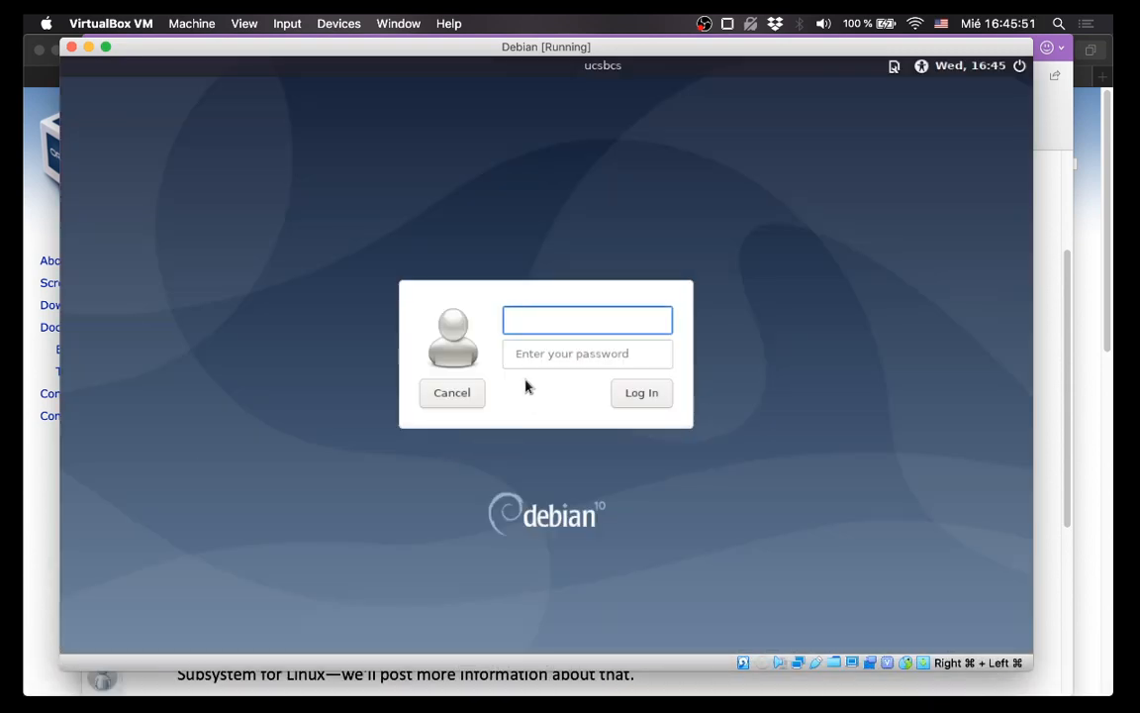
key(Tab)
text(*)
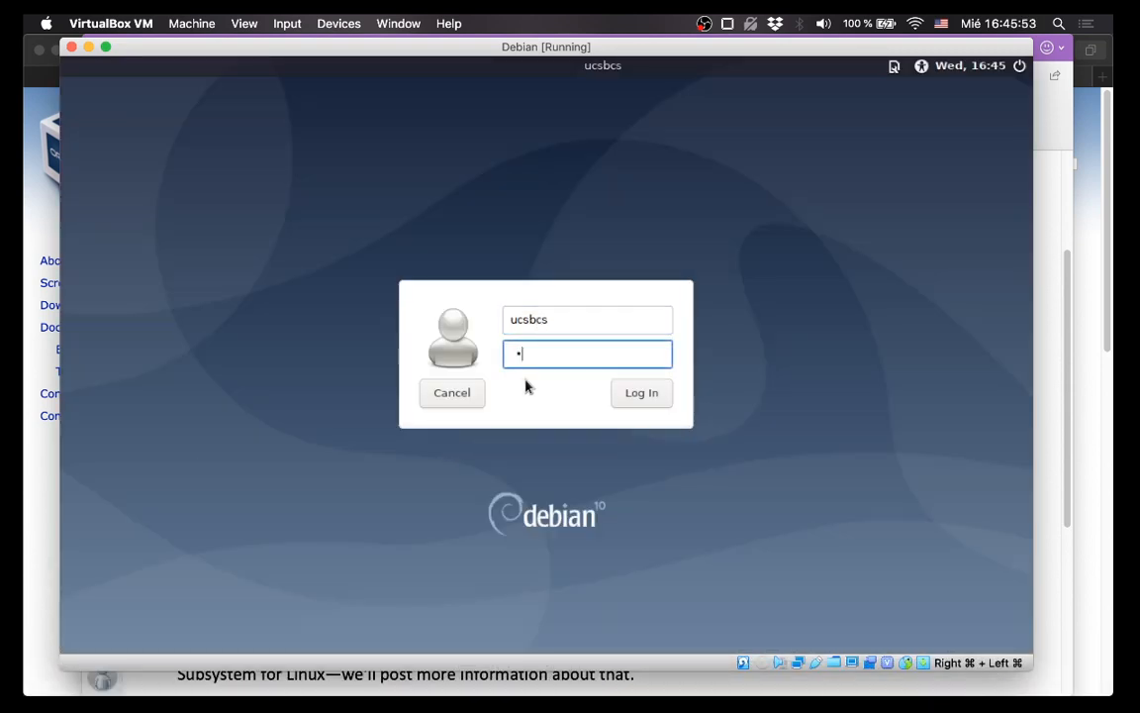
text(*****)
key(Return)
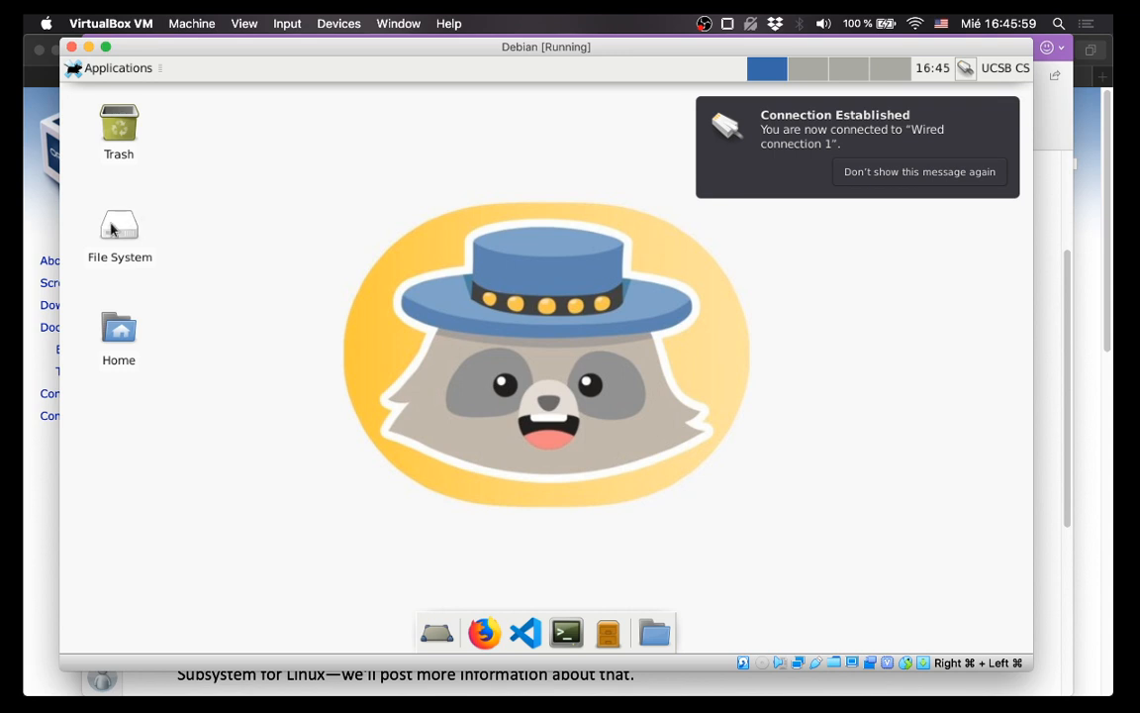
Open sf_Downloads from File System, now listing 426 items, then close the window.
double_click(111, 230)
click(143, 222)
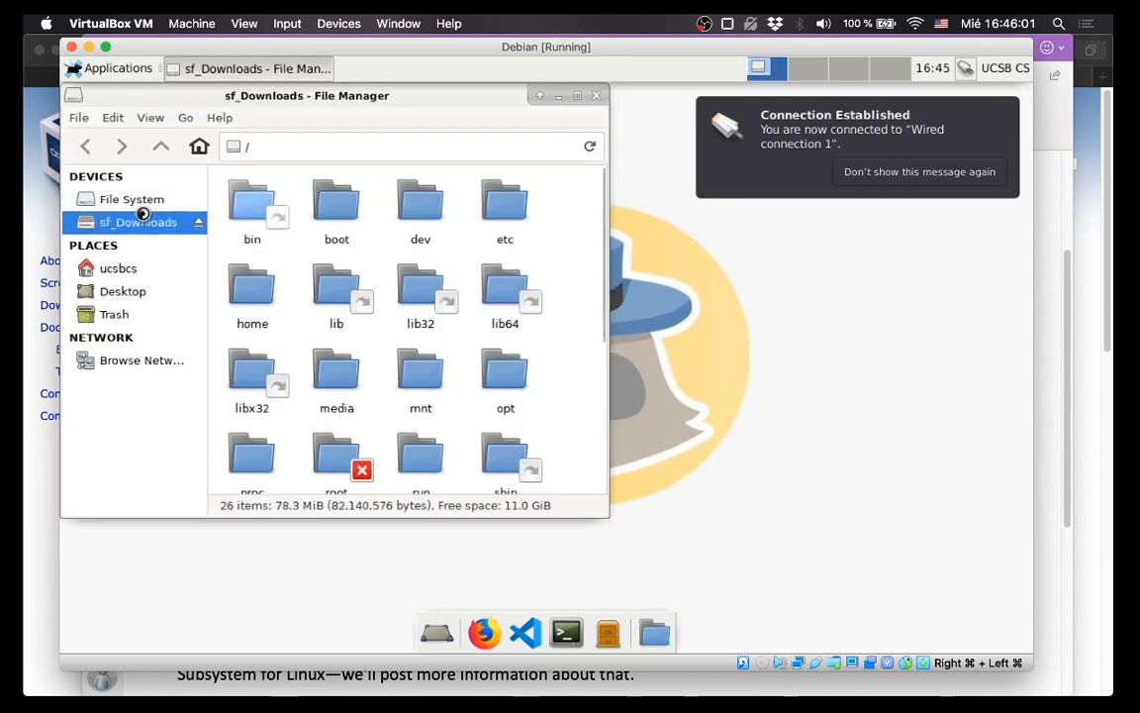
click(597, 96)
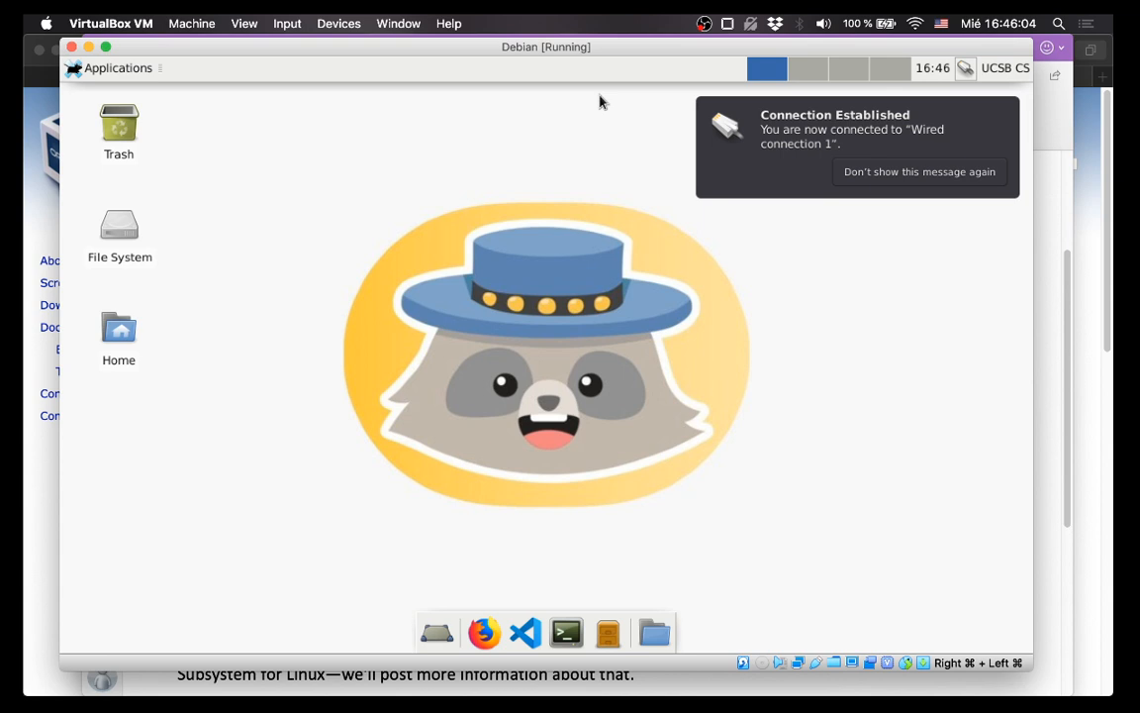
Open a terminal centred on the desktop and paste 'sudo usermod -a -G vboxsf' with the username.
click(573, 627)
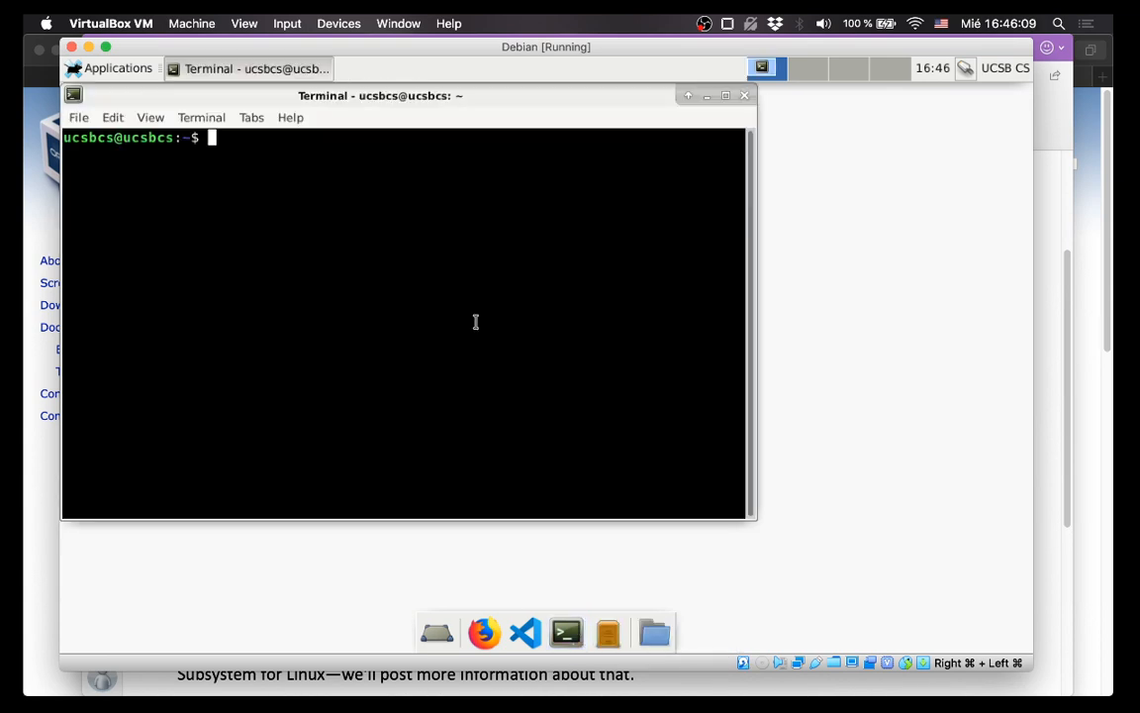
drag(364, 95, 546, 124)
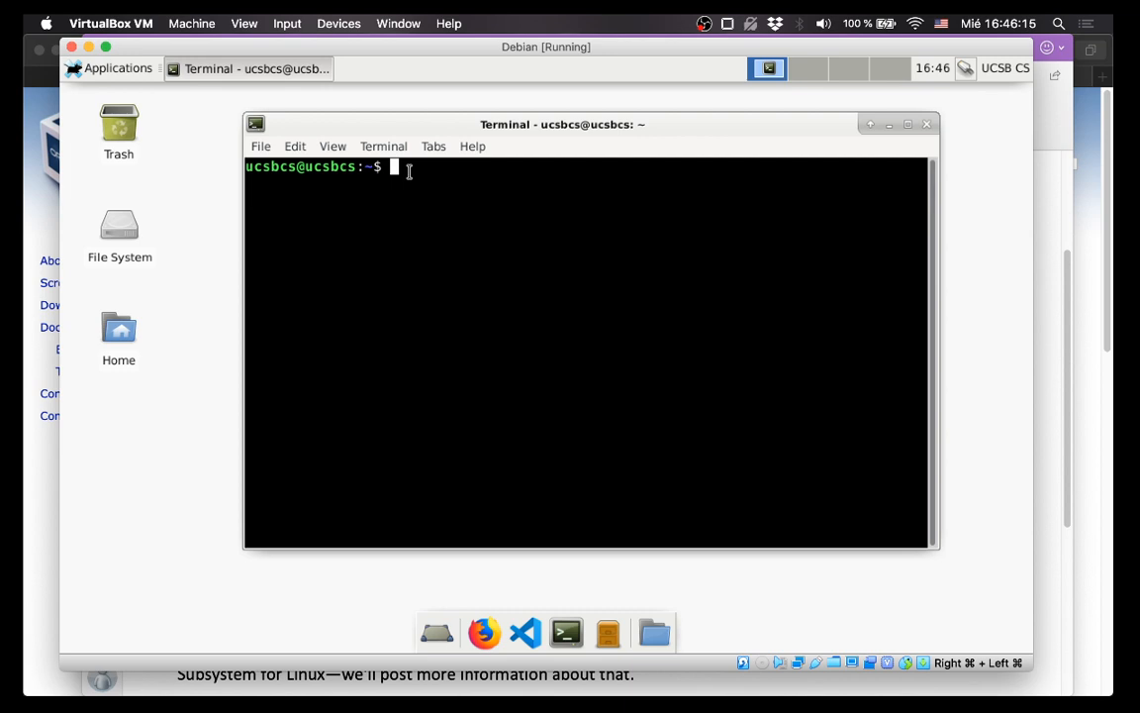
text(sudo usermod -a -G vboxsf ucsbcs)
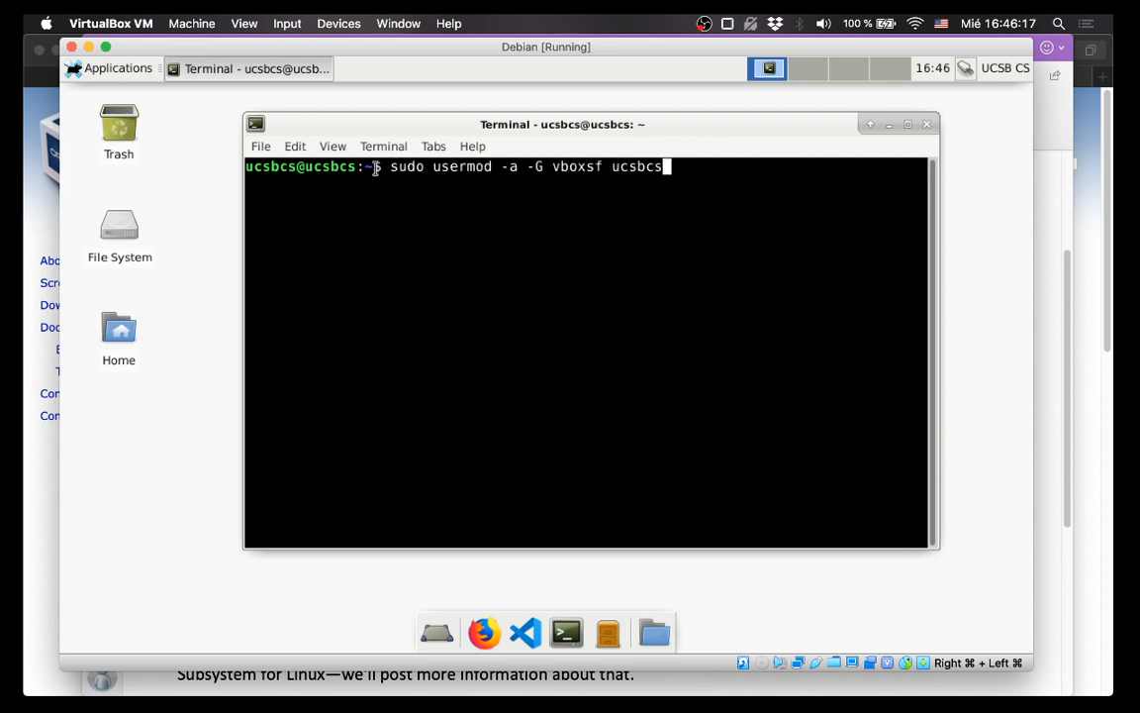
drag(392, 169, 660, 165)
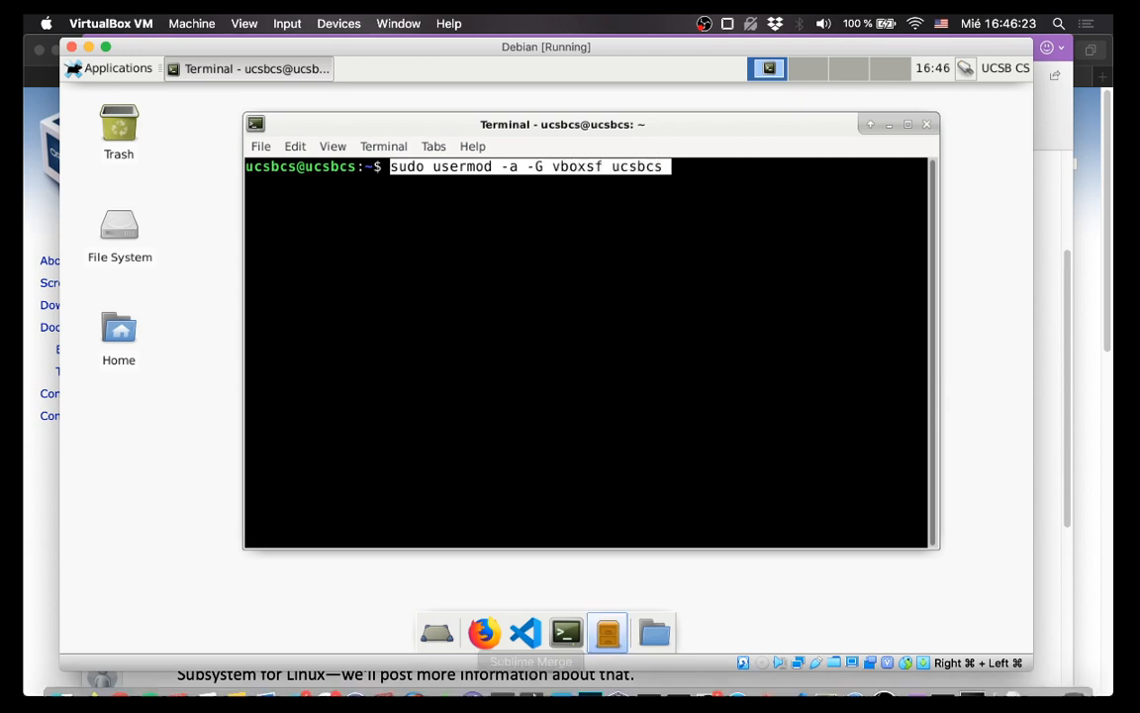
mouse_move(738, 678)
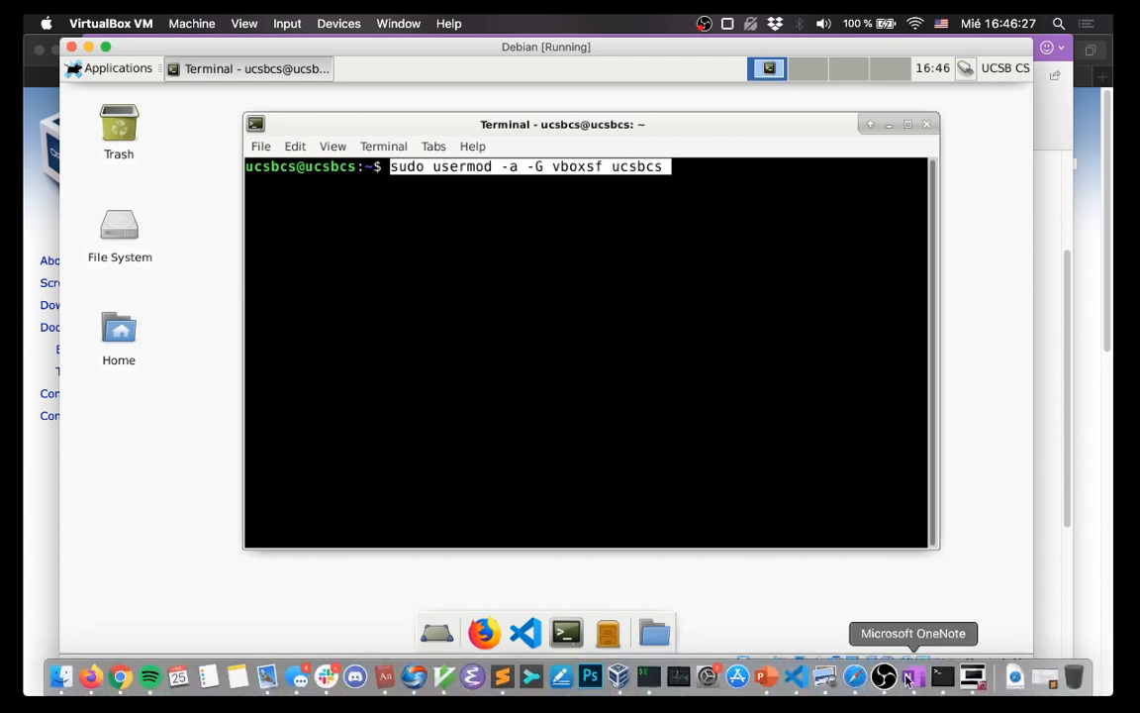
In OneNote, add 'To get access to your shared folders, run the command:' and the bold usermod -a -G vboxsf line for the class account.
click(908, 678)
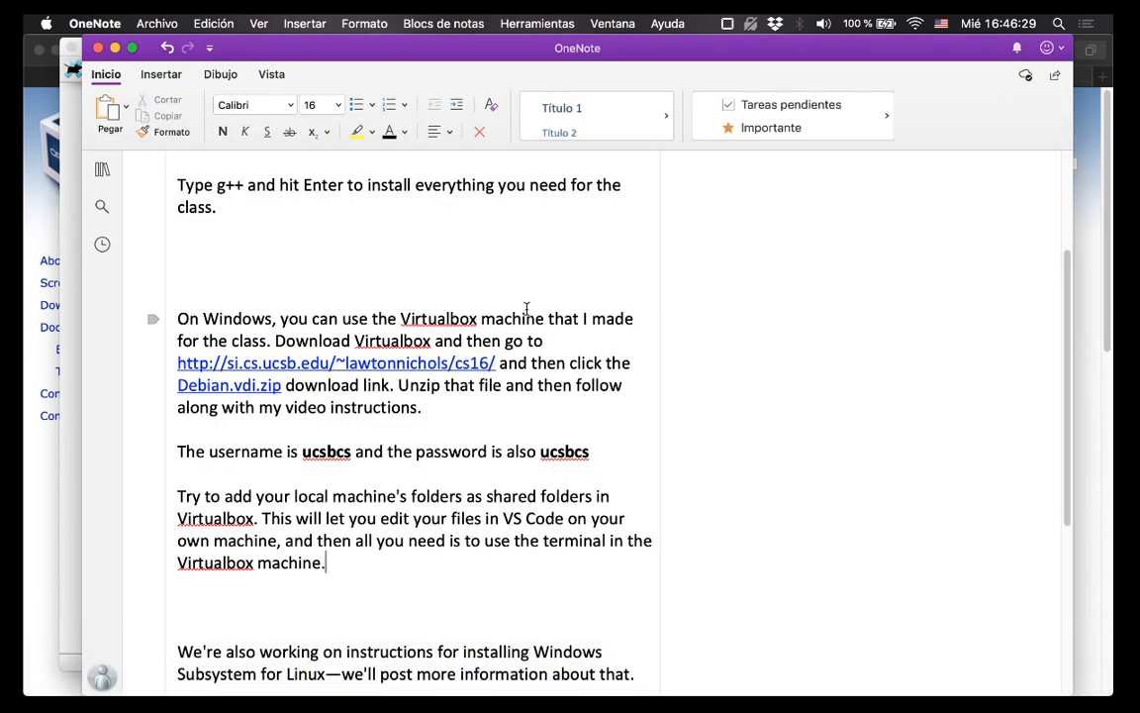
text(To get )
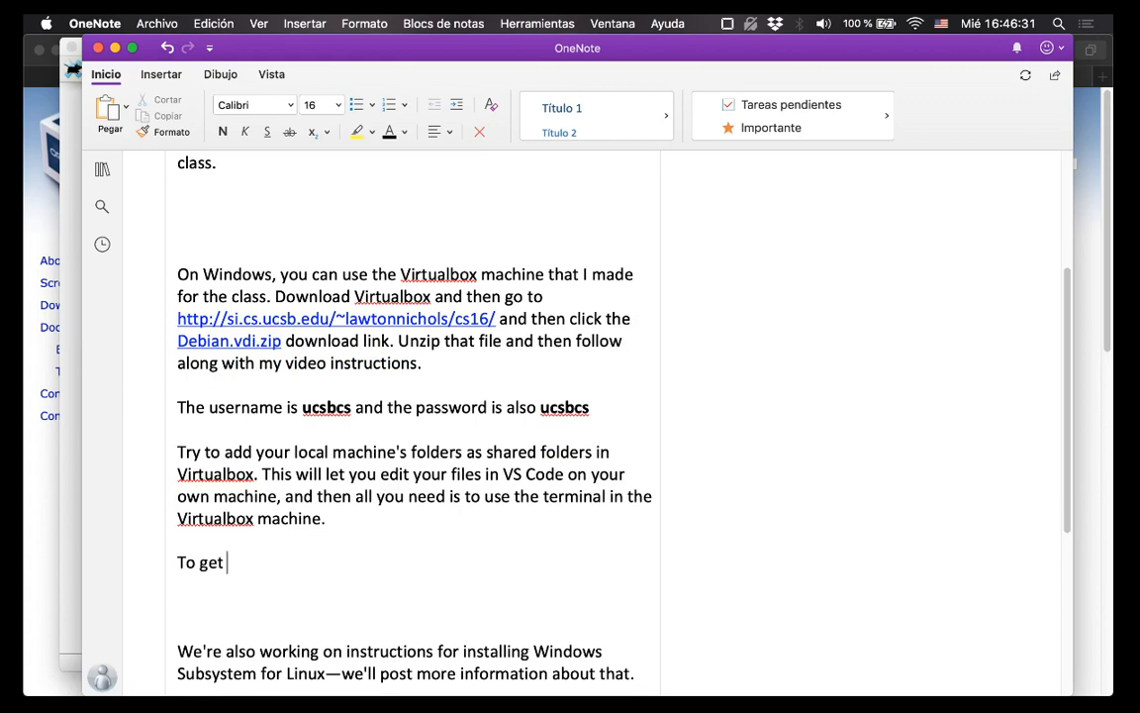
text(access to your sha)
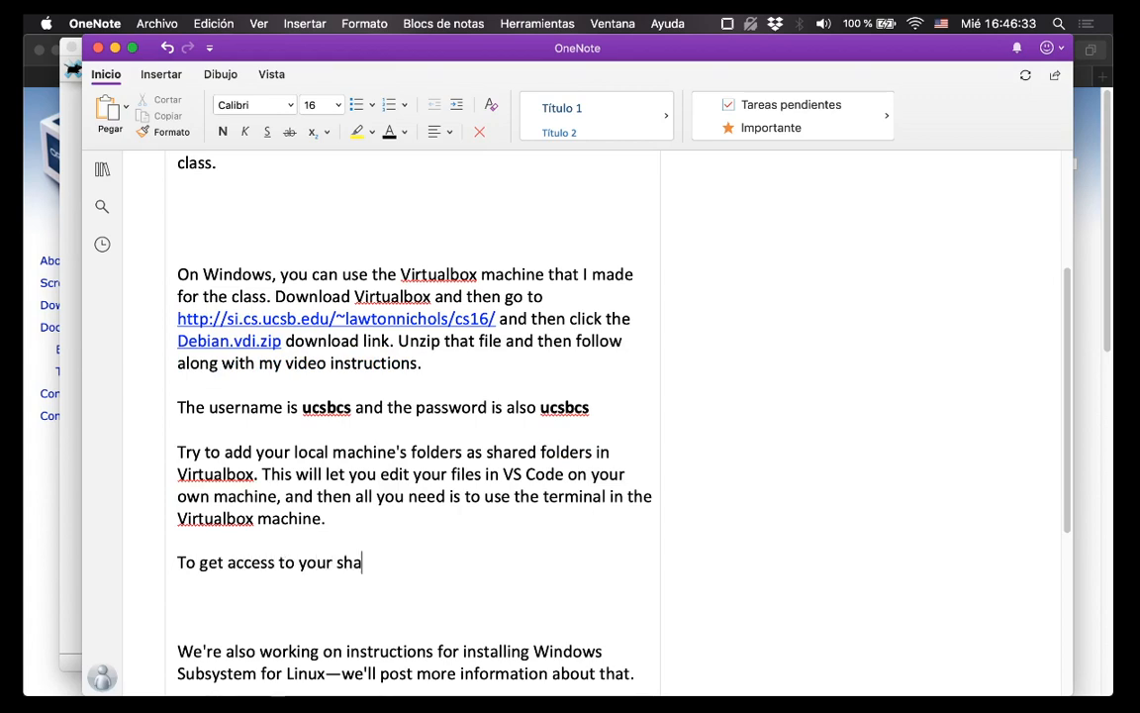
text(red folders, )
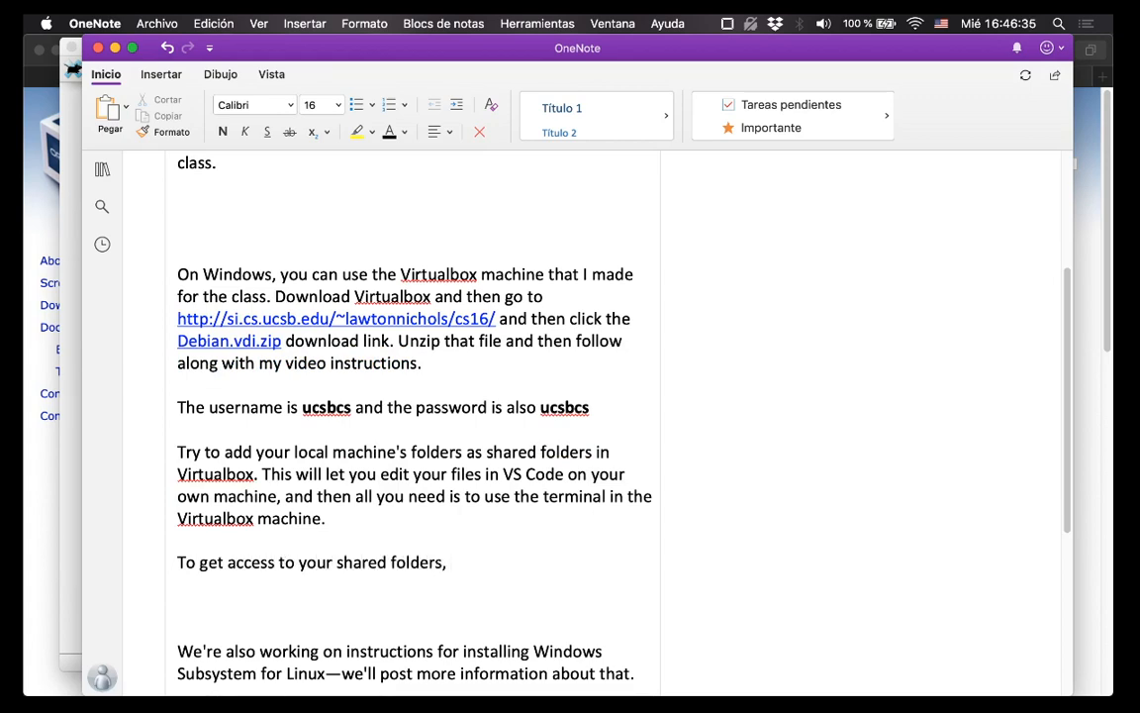
text(run the command:)
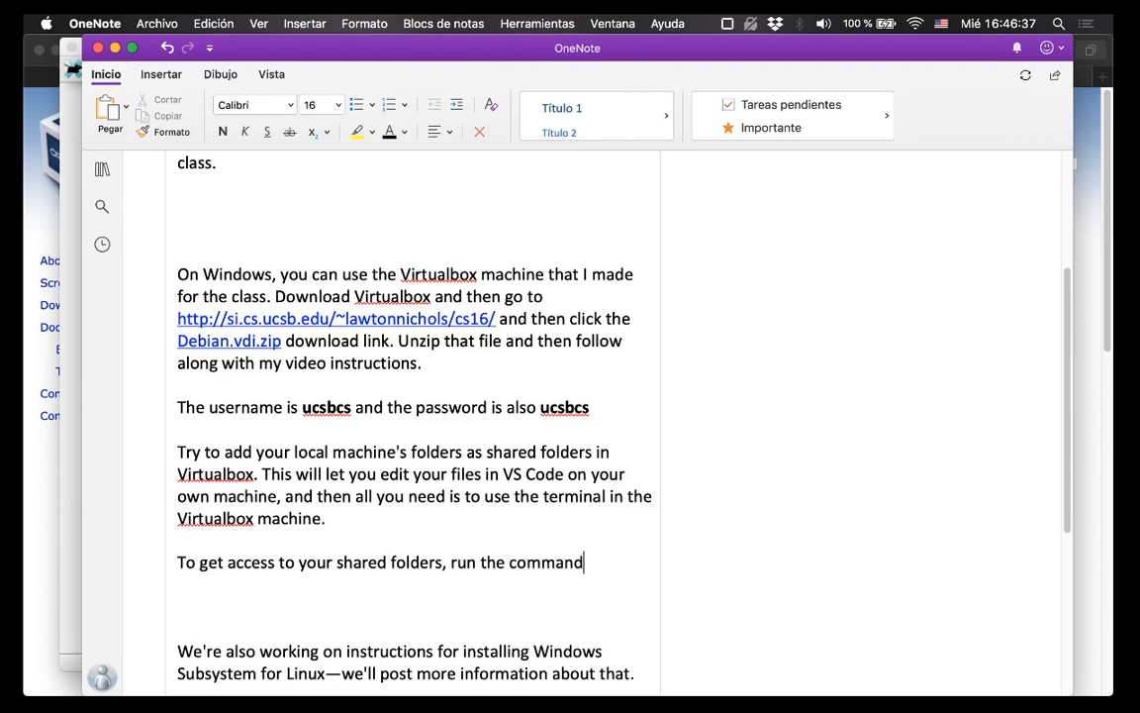
key(Return)
text(usermod )
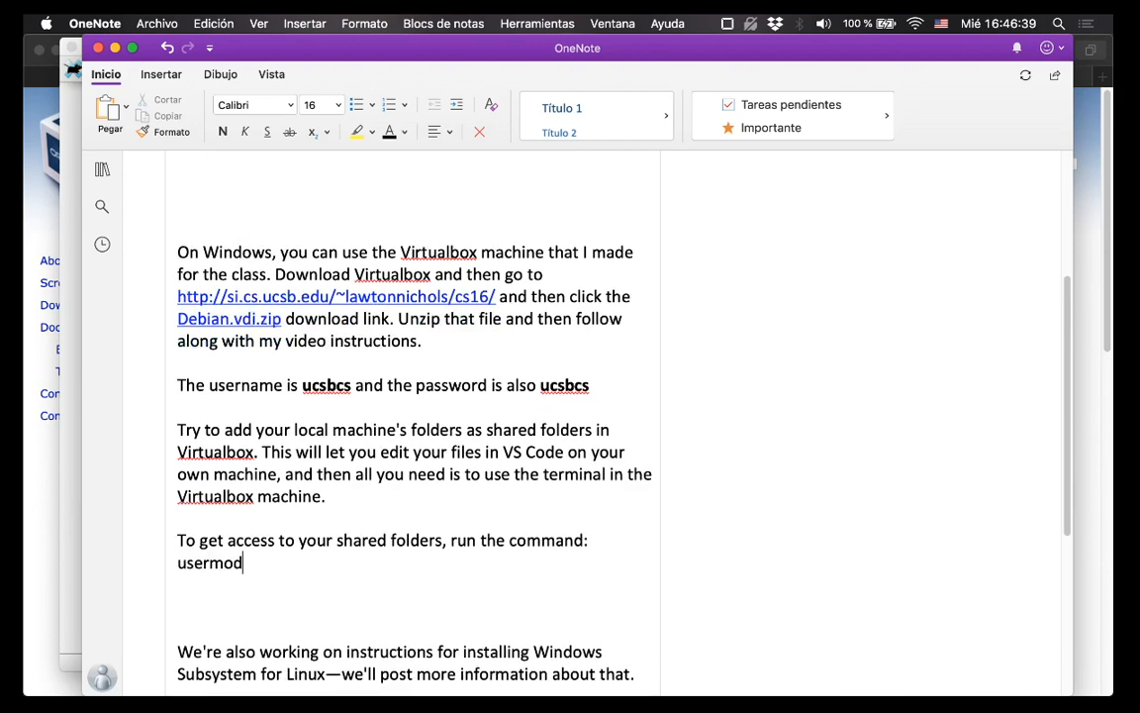
text(-)
key(super+z)
key(super+z)
text(-a -G v)
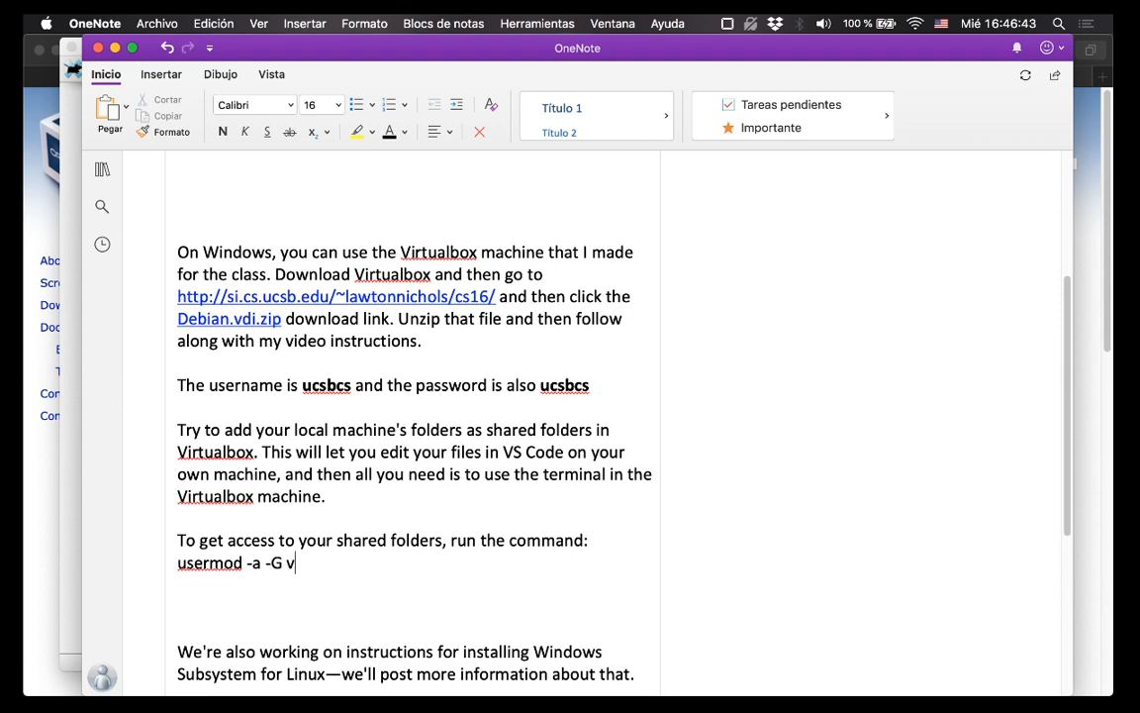
text(boxsf)
key(super+Tab)
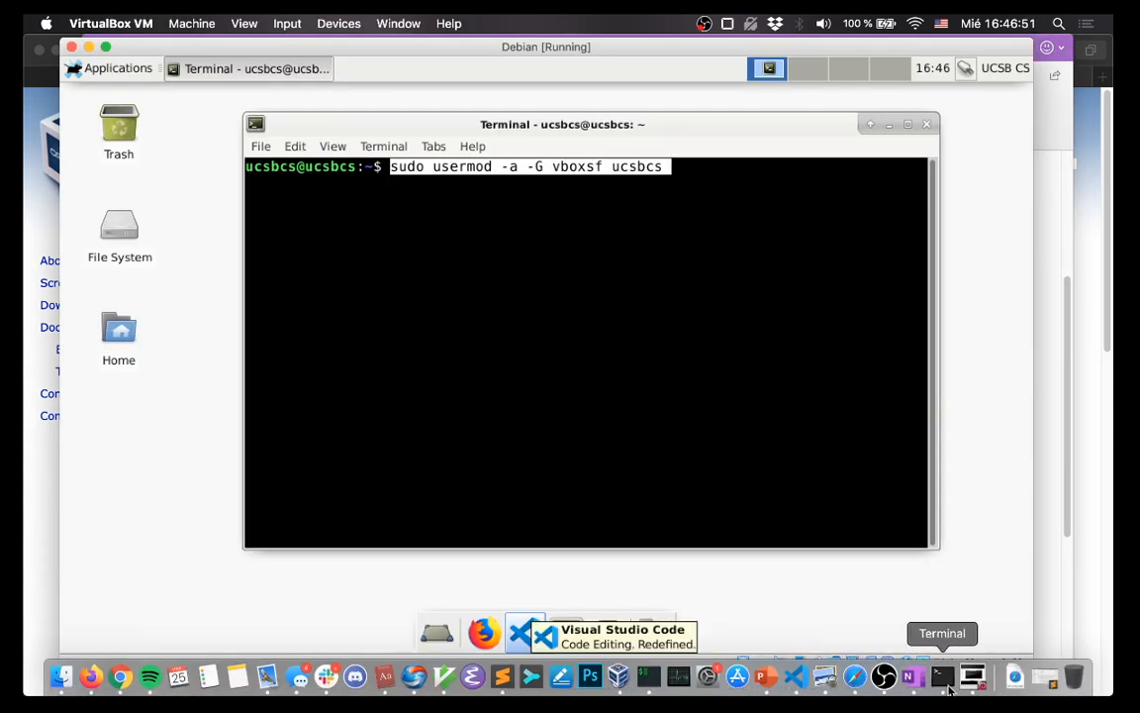
click(912, 687)
text(ucs)
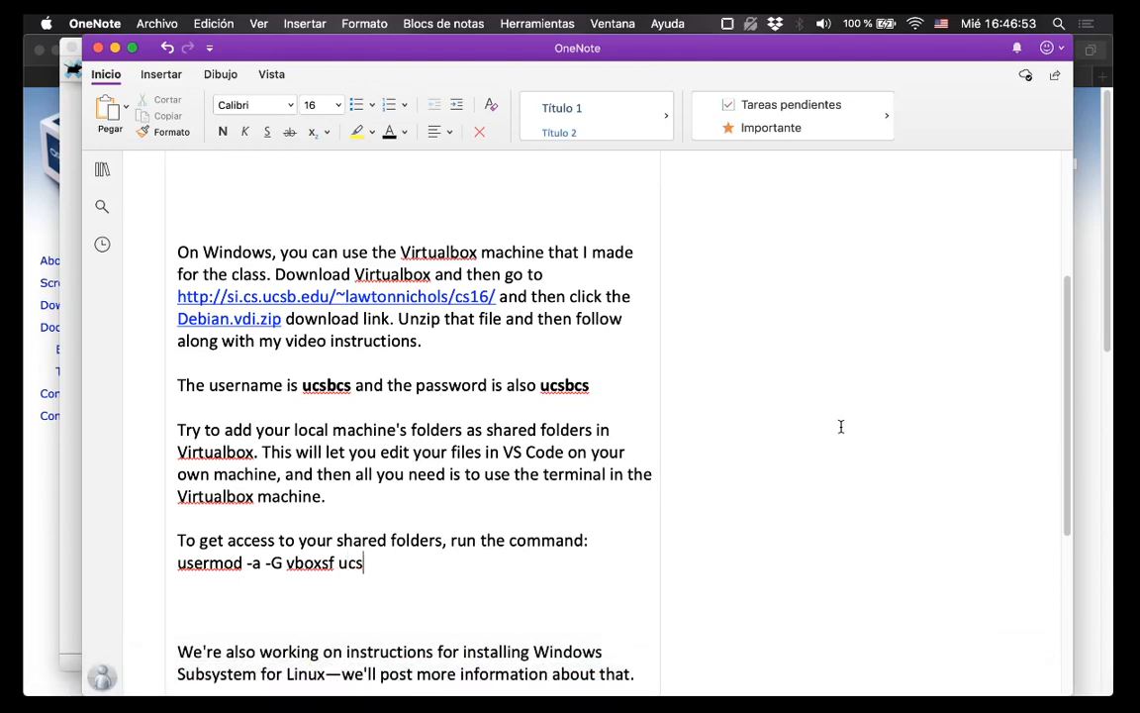
text(bcs)
key(super+shift+Left)
key(super+b)
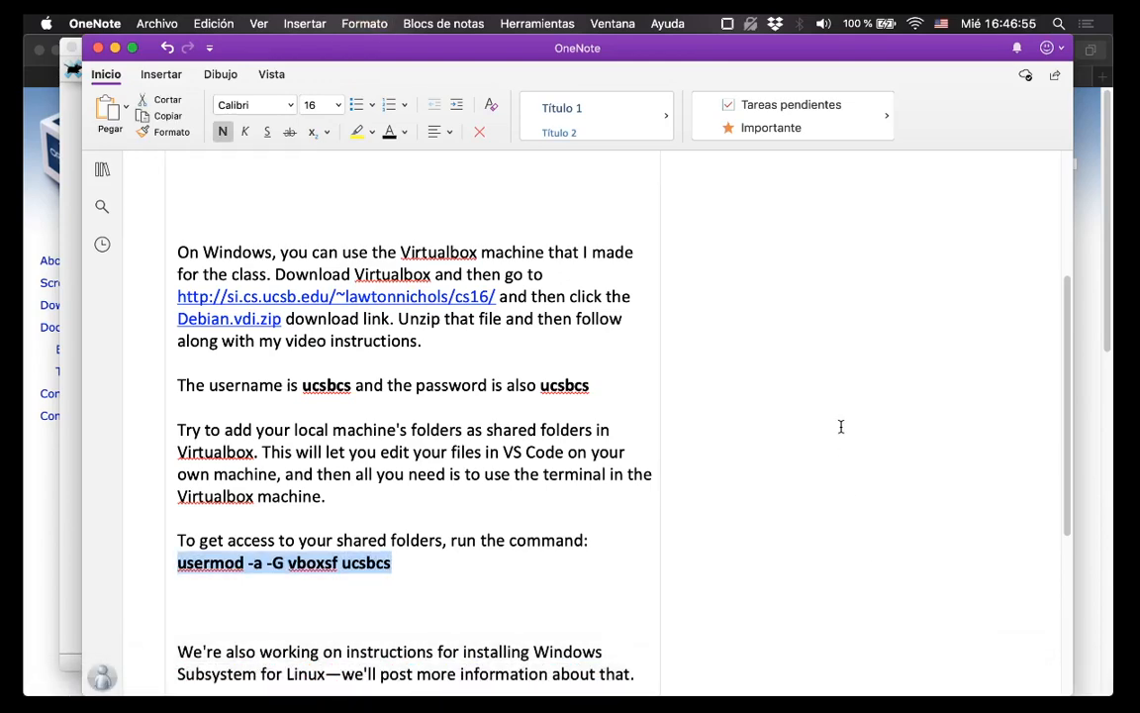
key(Right)
Below it, add plain text 'in the terminal. Then log out and log back in and your shared folder(s) will be accessible.'.
key(Return)
key(super+b)
text(In )
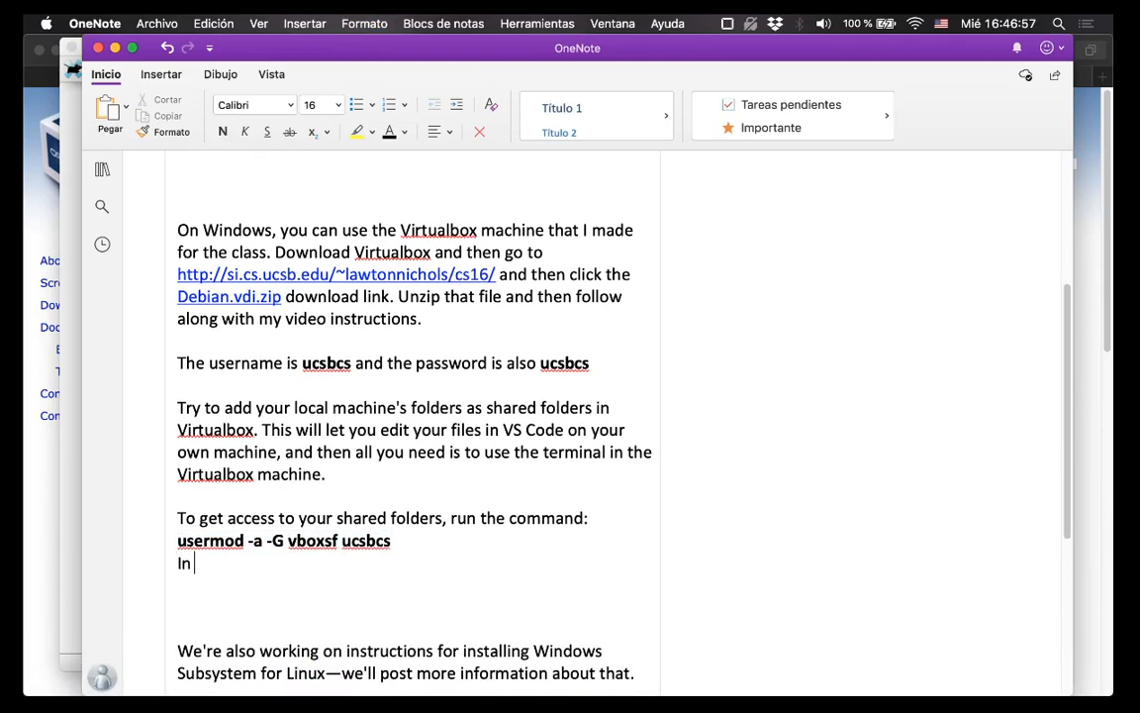
text(the terminal)
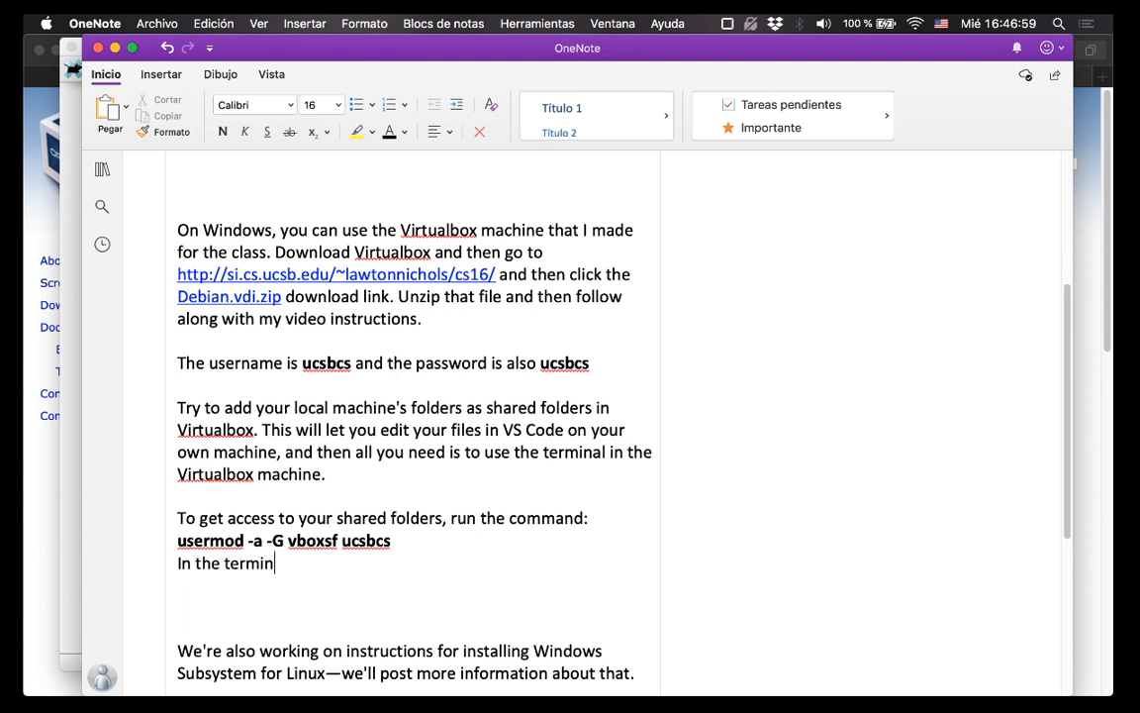
key(super+Left)
key(Delete)
text(i)
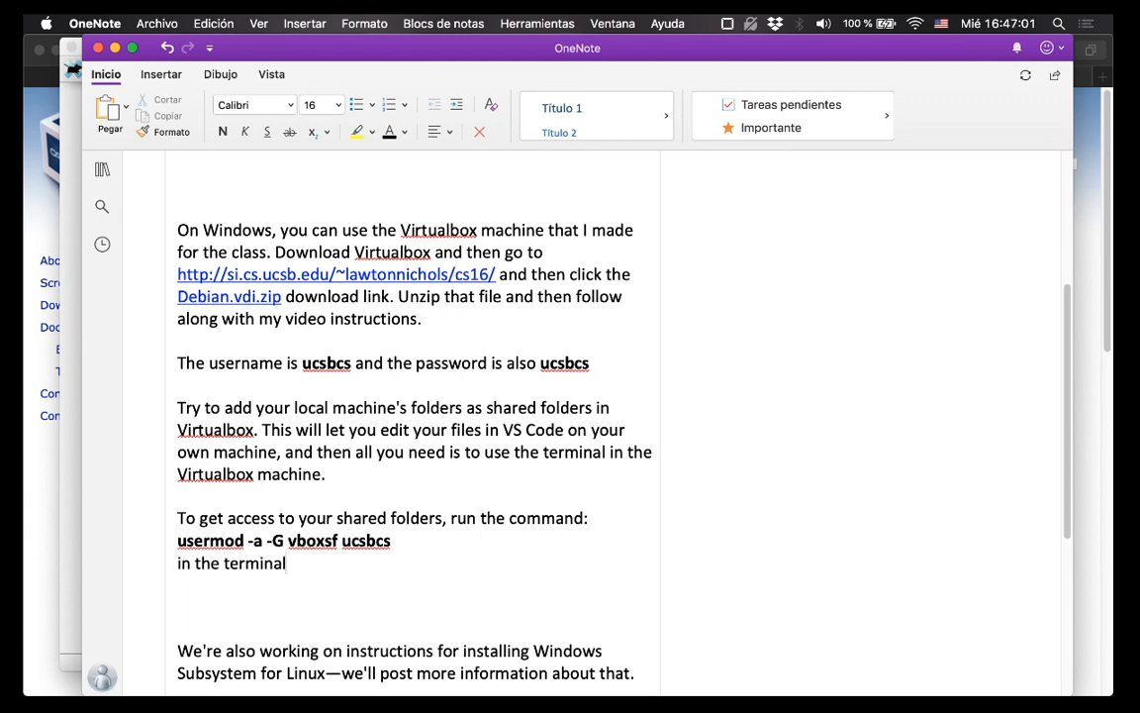
text( Then log out and log back)
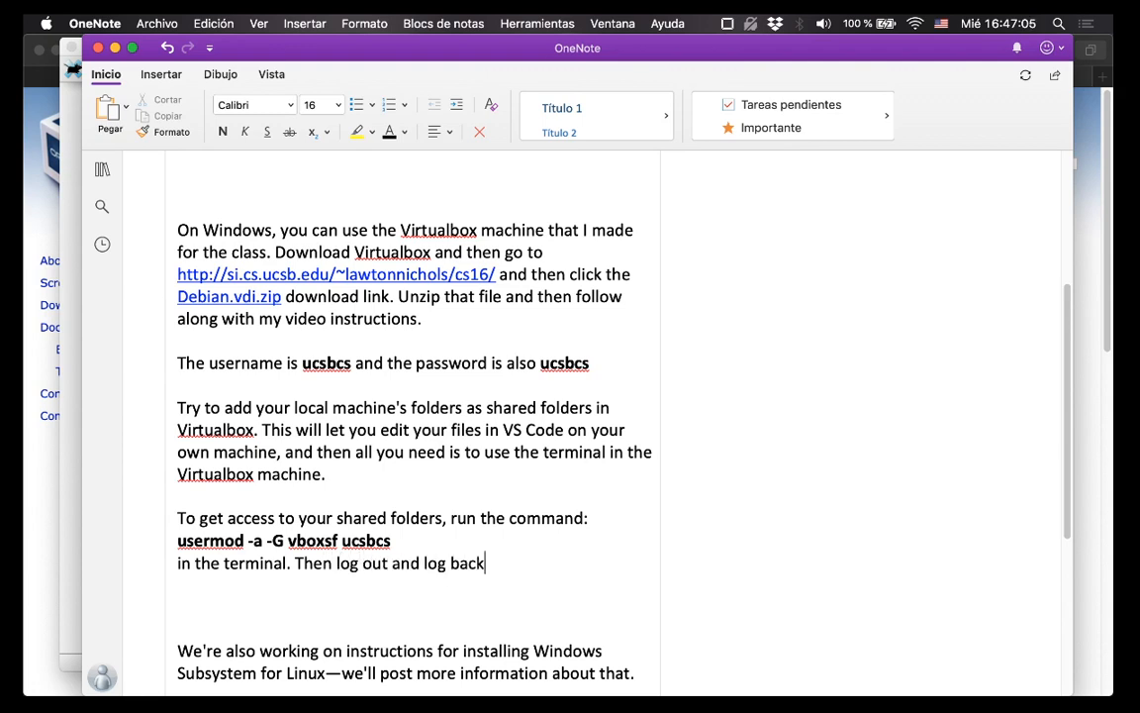
text( in and your shared )
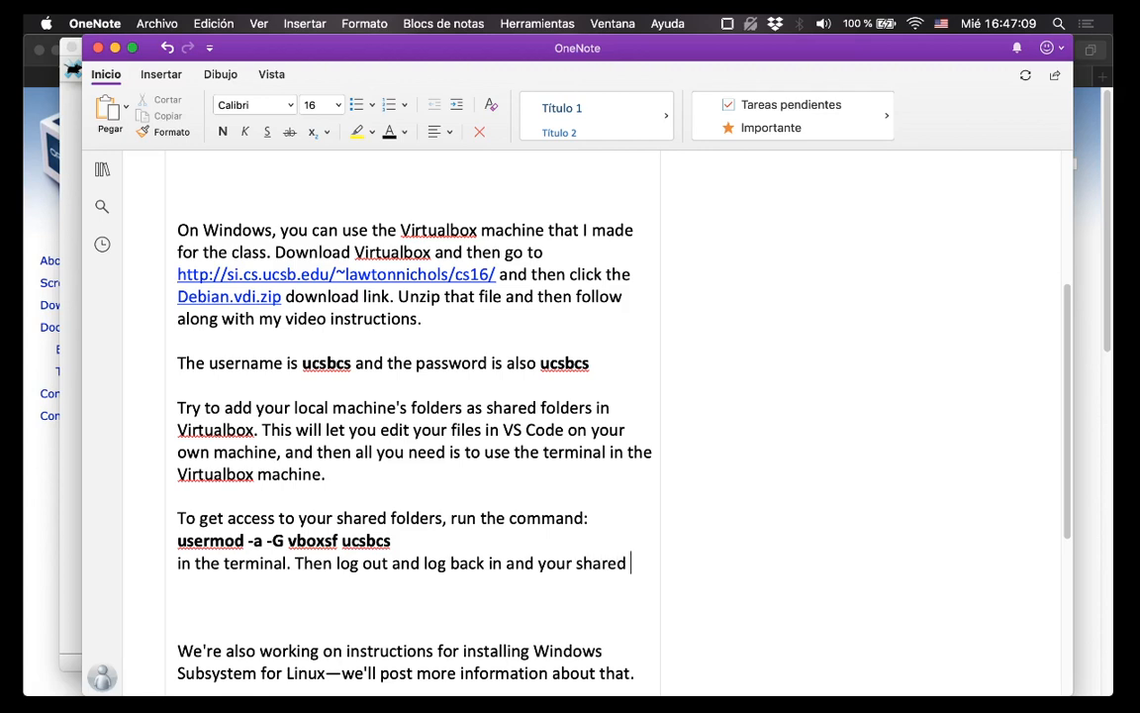
text(folder(s) )
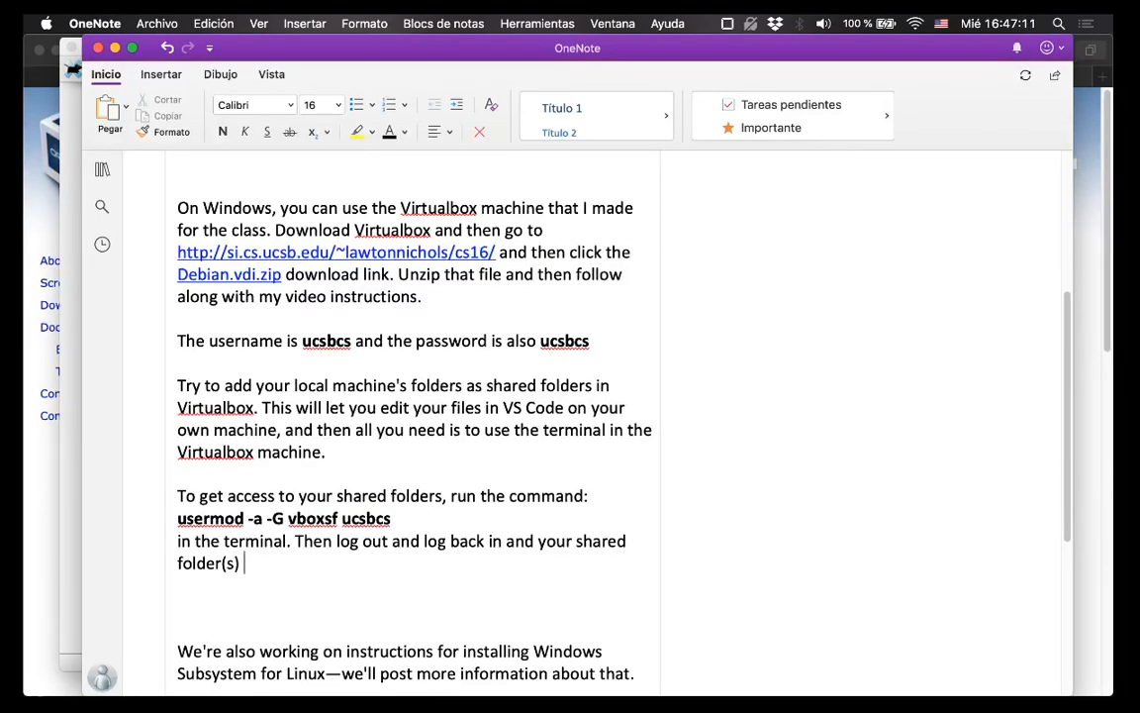
text(will be acces)
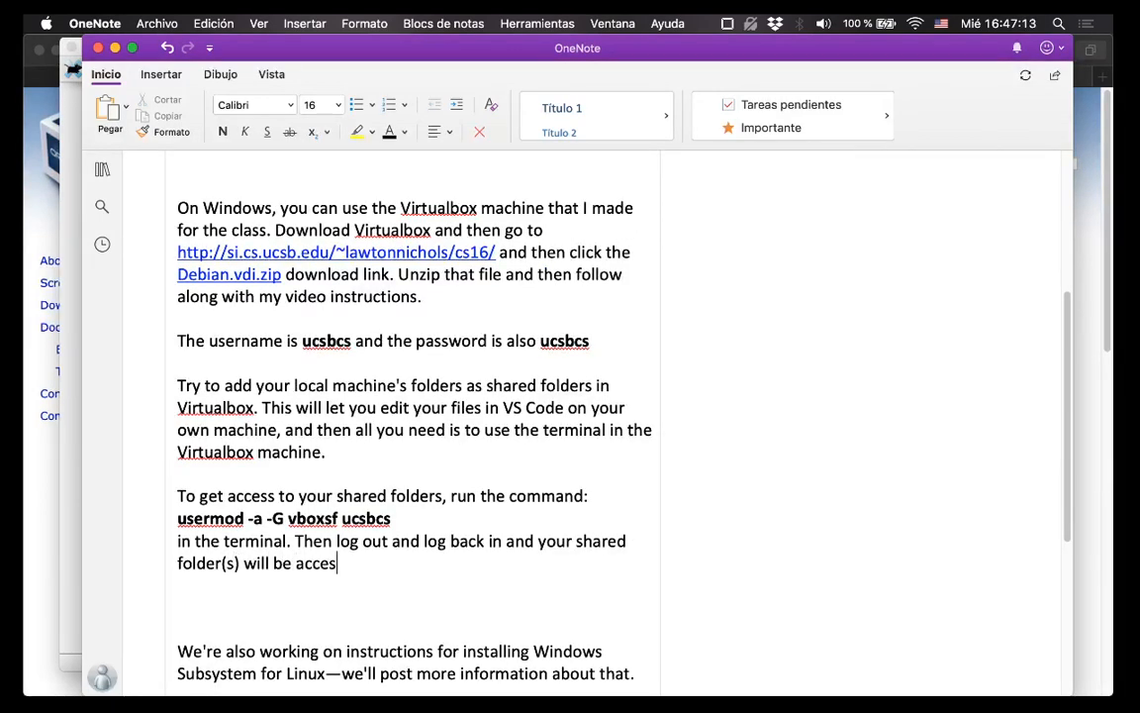
text(sible.)
Run the sudo usermod -a -G vboxsf command in the Debian terminal.
key(super+Tab)
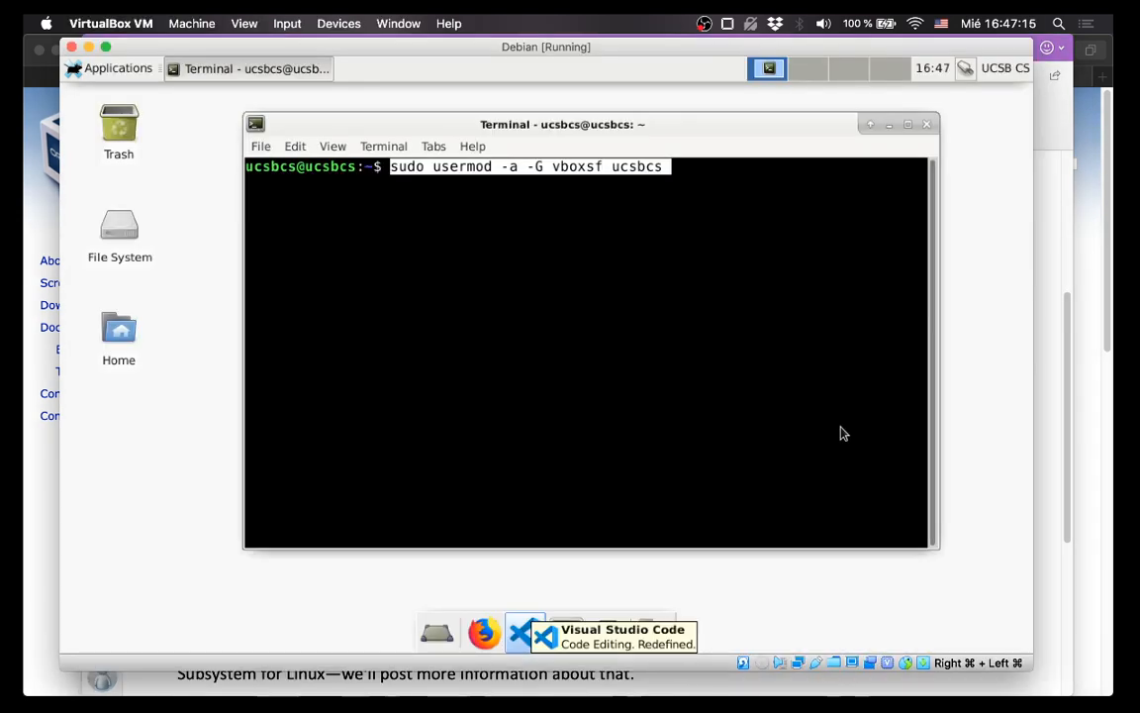
click(710, 230)
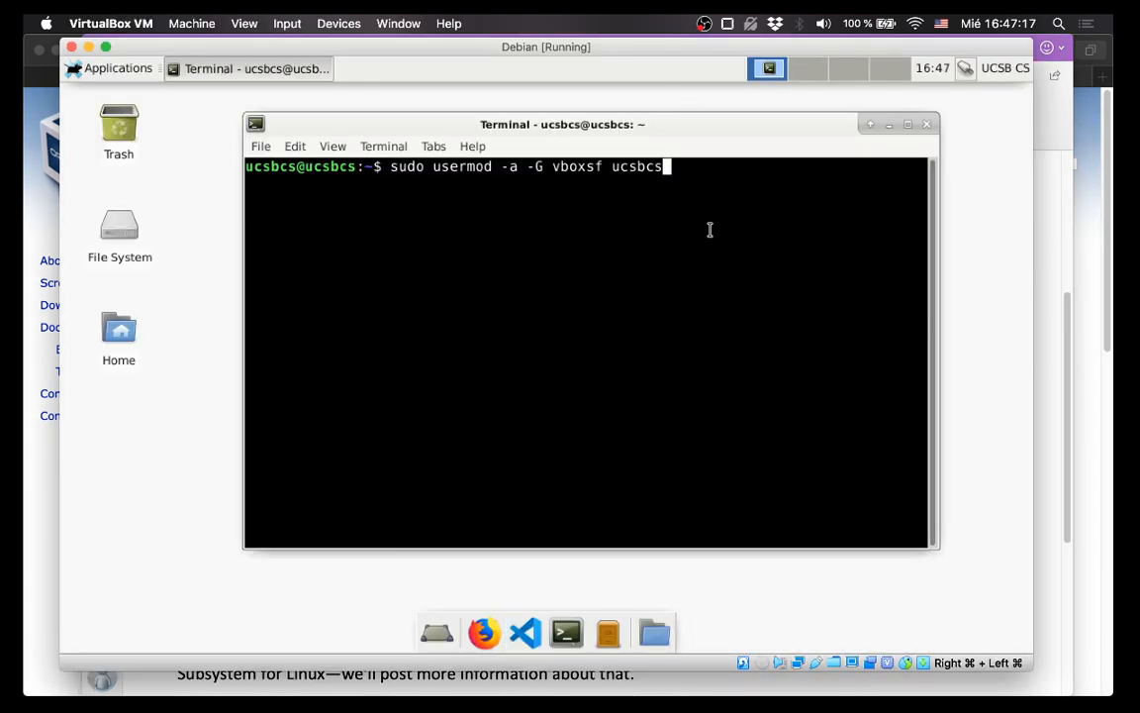
key(Return)
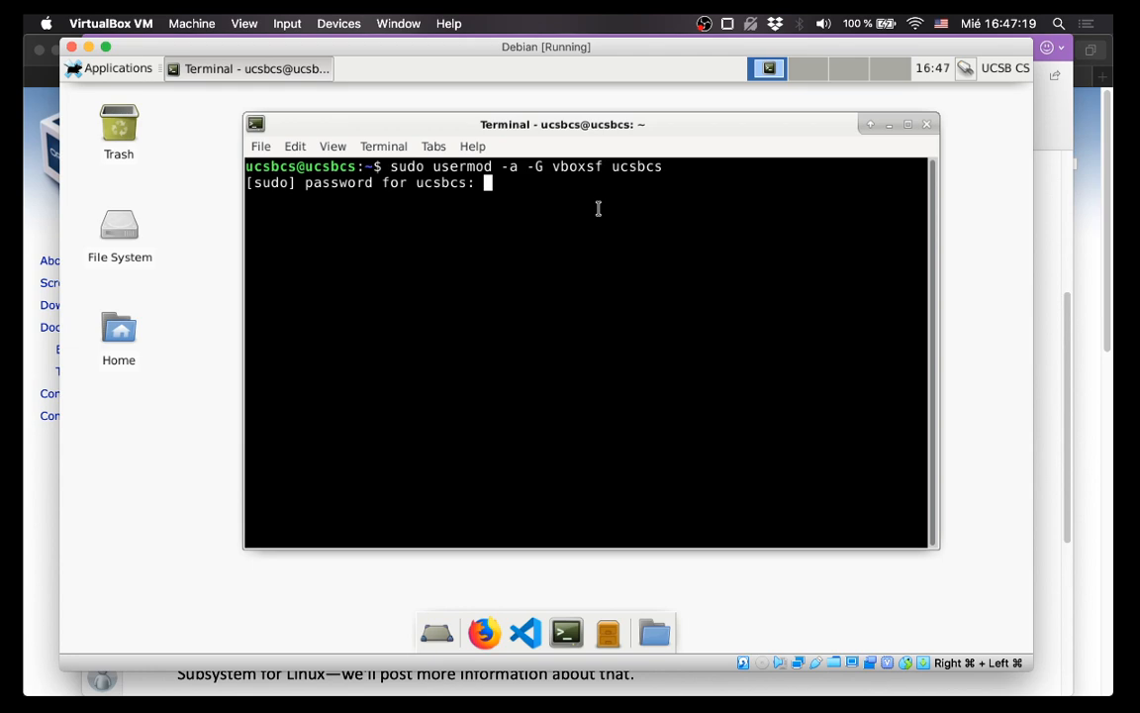
In OneNote, insert a sentence before 'Then log out' noting the account password is unchanged.
mouse_move(502, 677)
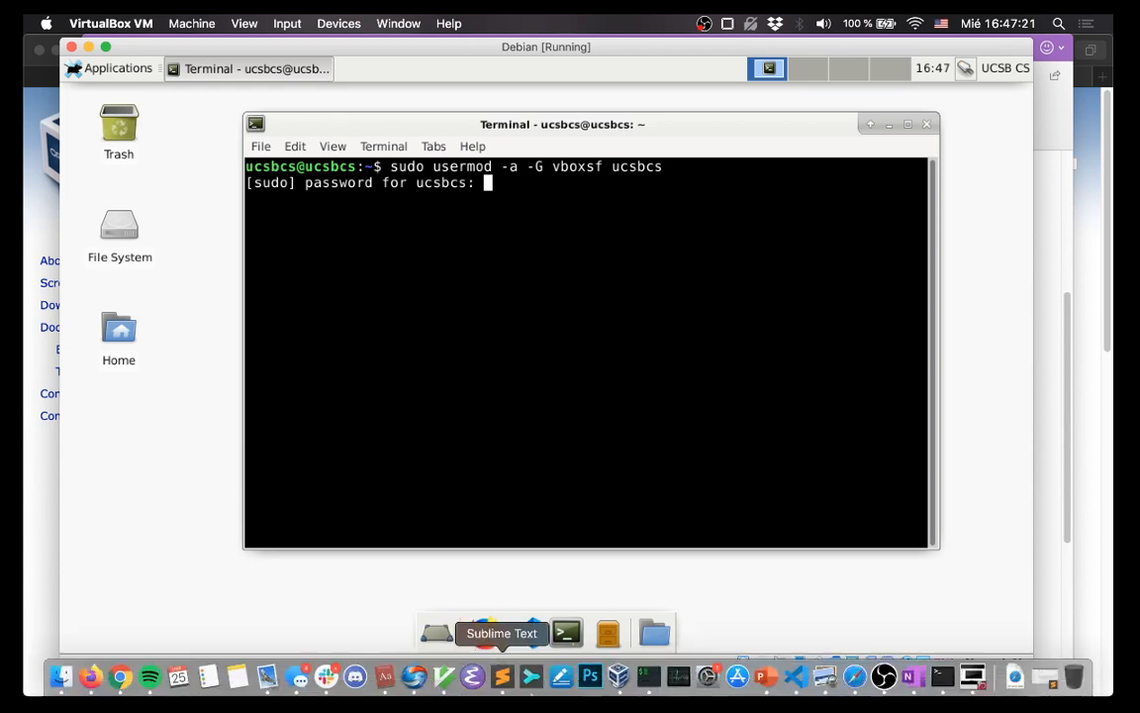
click(923, 677)
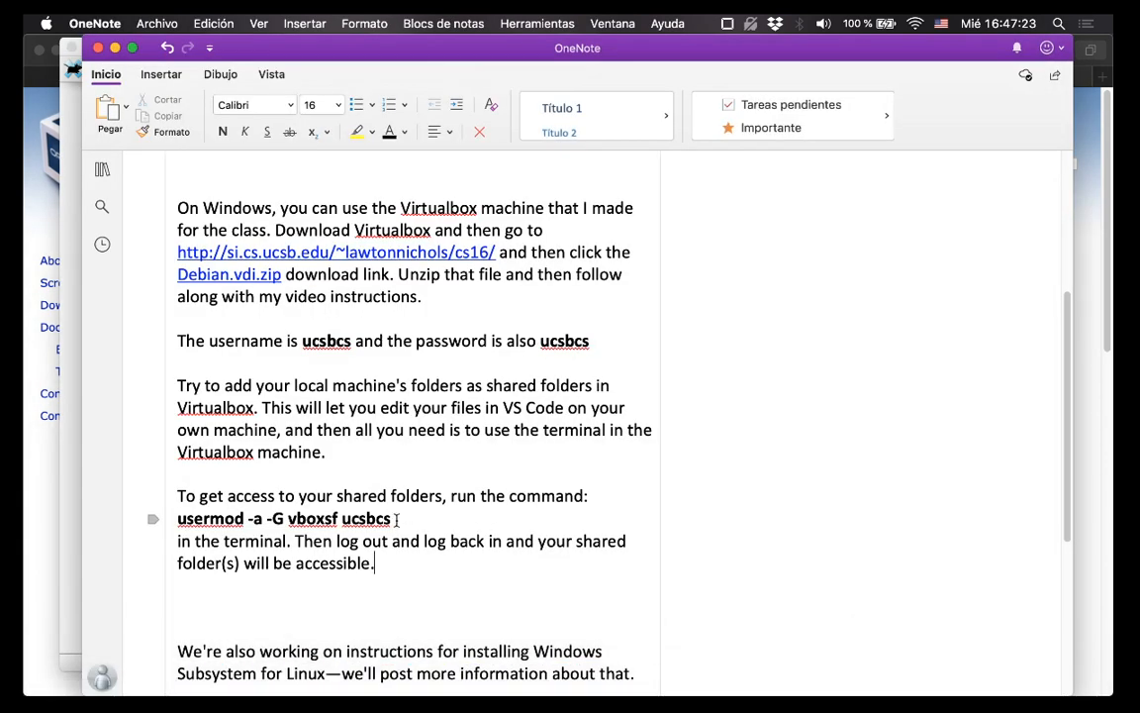
text(You)
key(BackSpace)
key(BackSpace)
key(BackSpace)
key(BackSpace)
click(295, 543)
text(Your password )
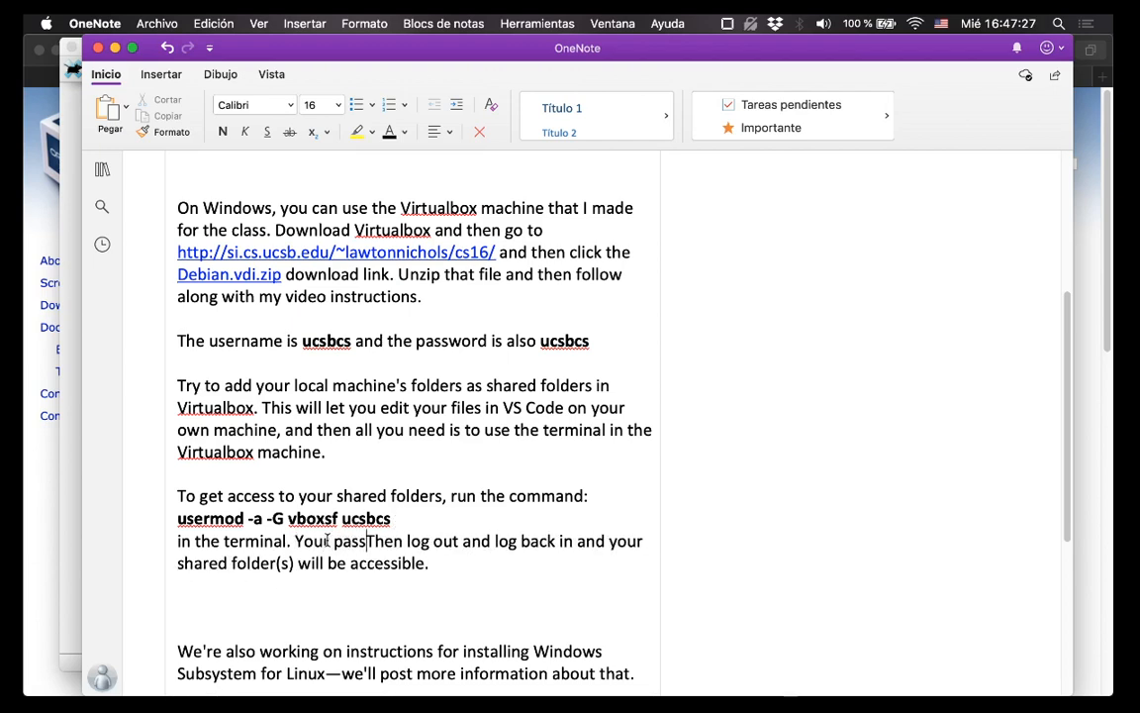
text(is still ucsbc)
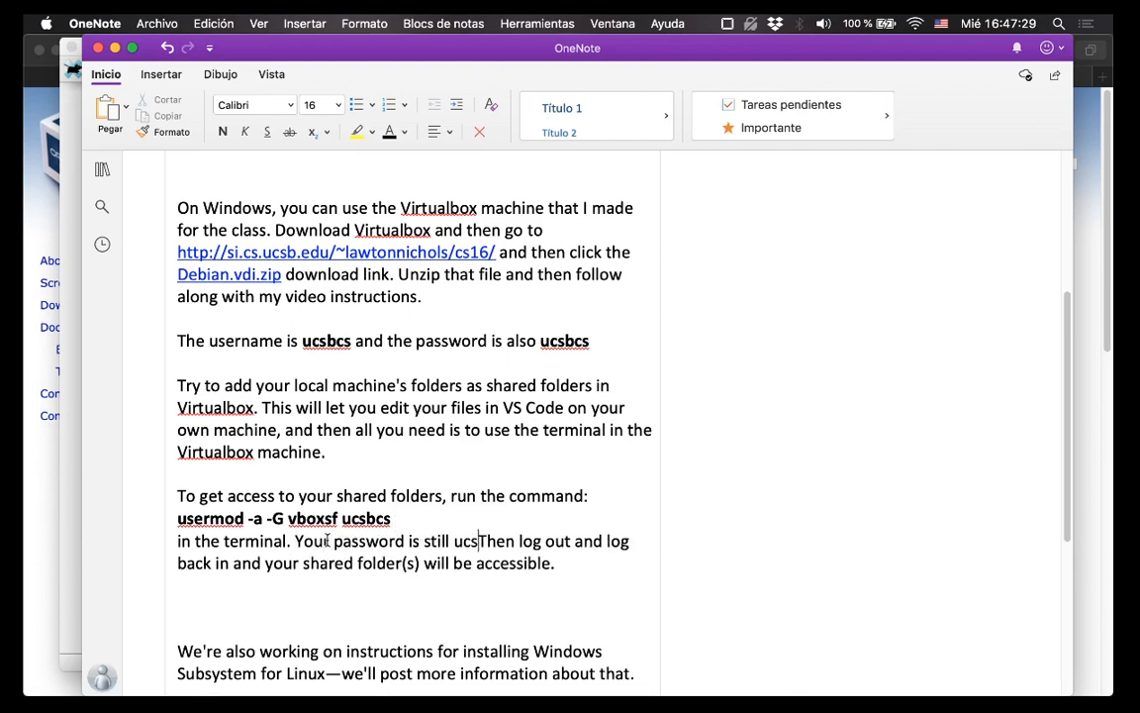
text(s.)
Enter the account password at the sudo prompt so the command completes.
key(super+Tab)
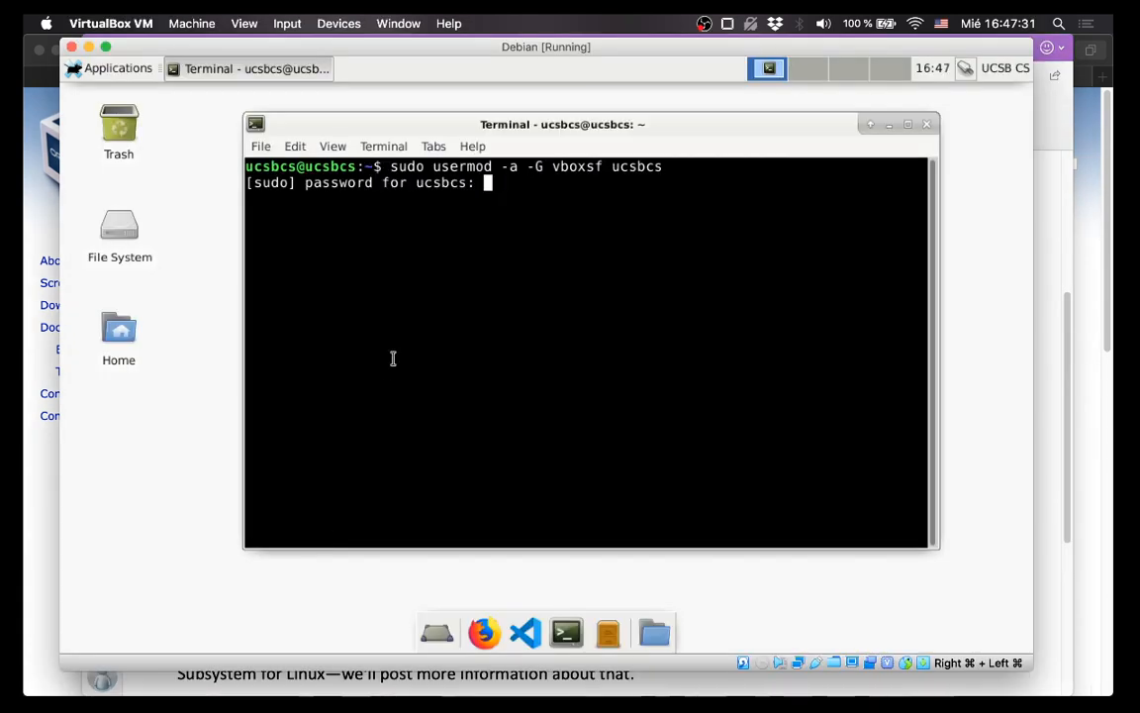
text(ucsbcs)
key(Return)
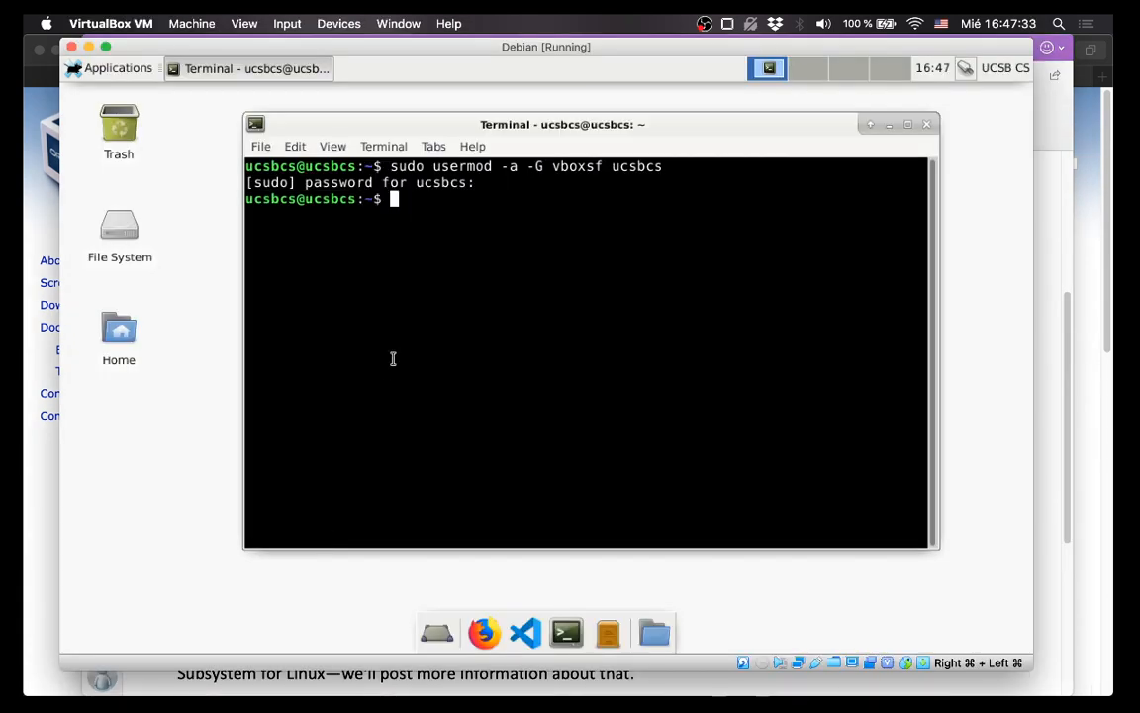
Open and close the sf_Downloads folder window from File System, then type cd /media in the terminal.
double_click(117, 224)
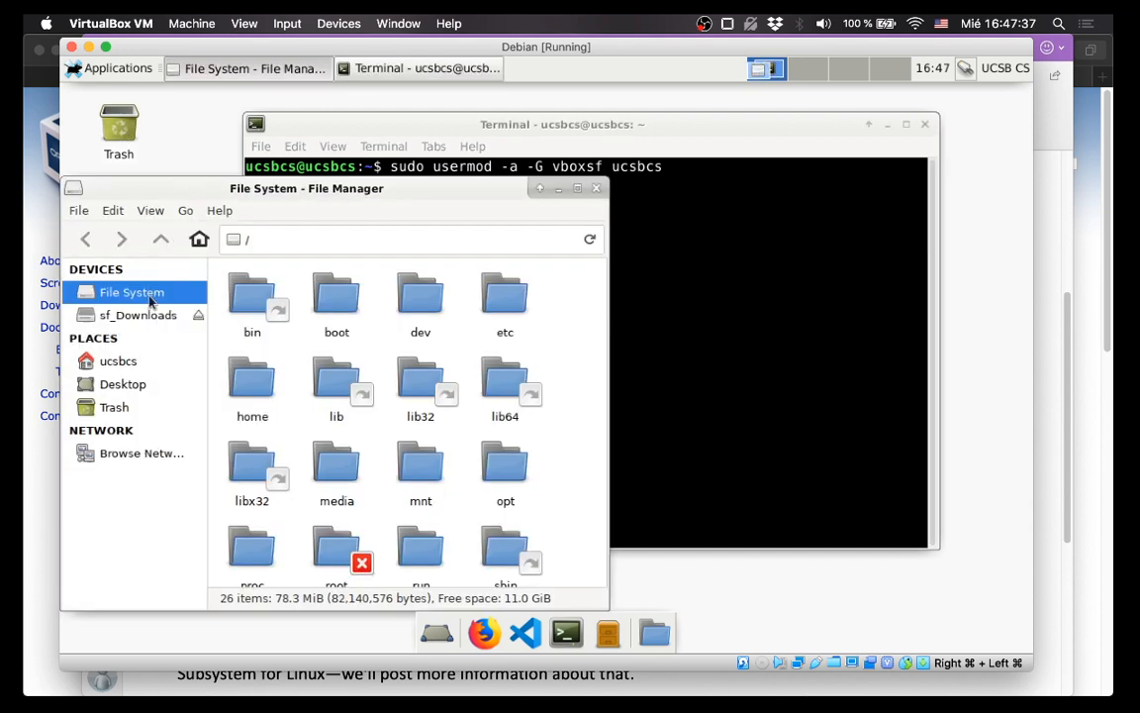
click(148, 314)
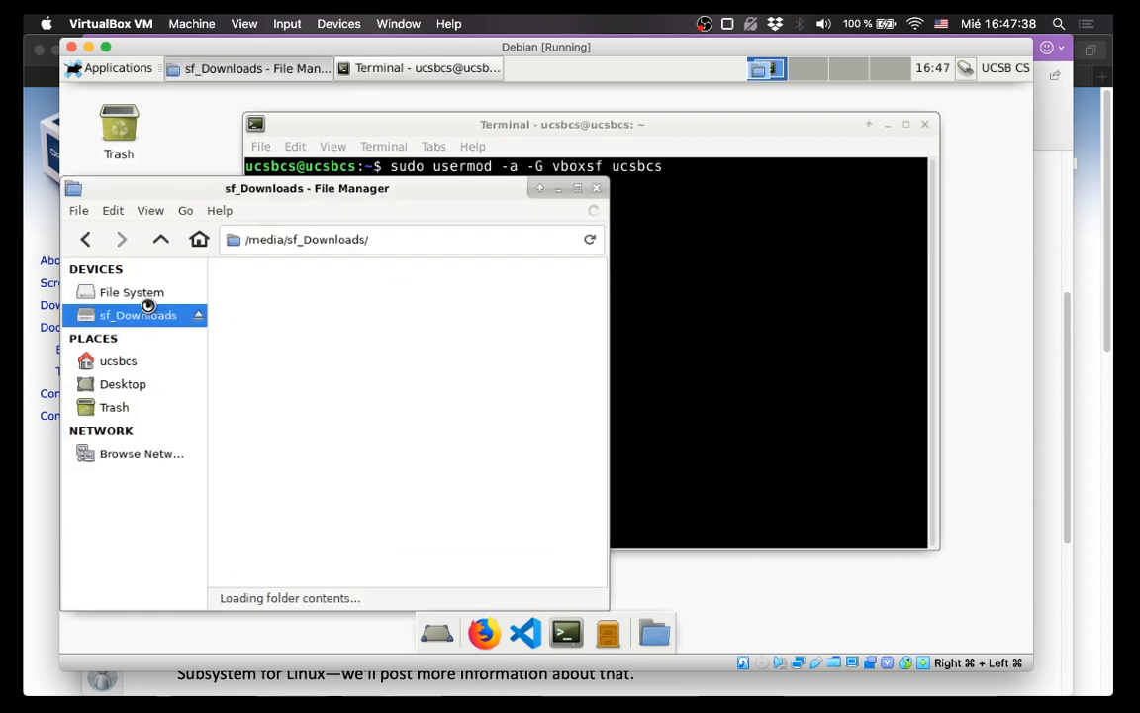
click(595, 190)
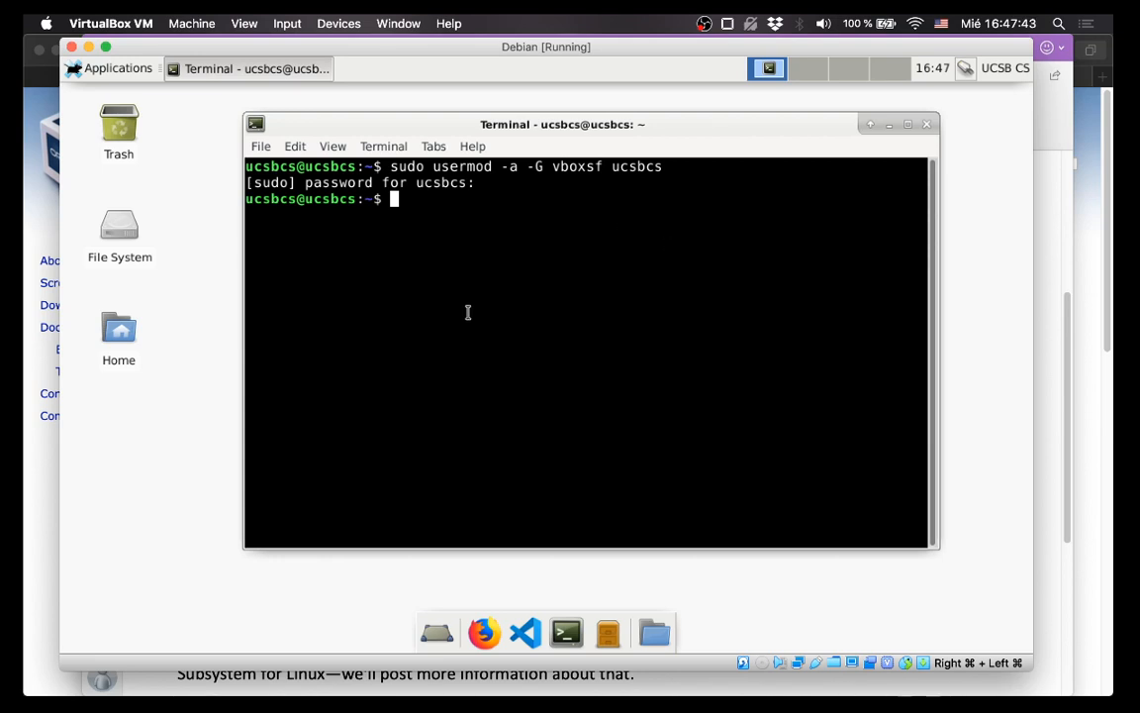
text(cd /media)
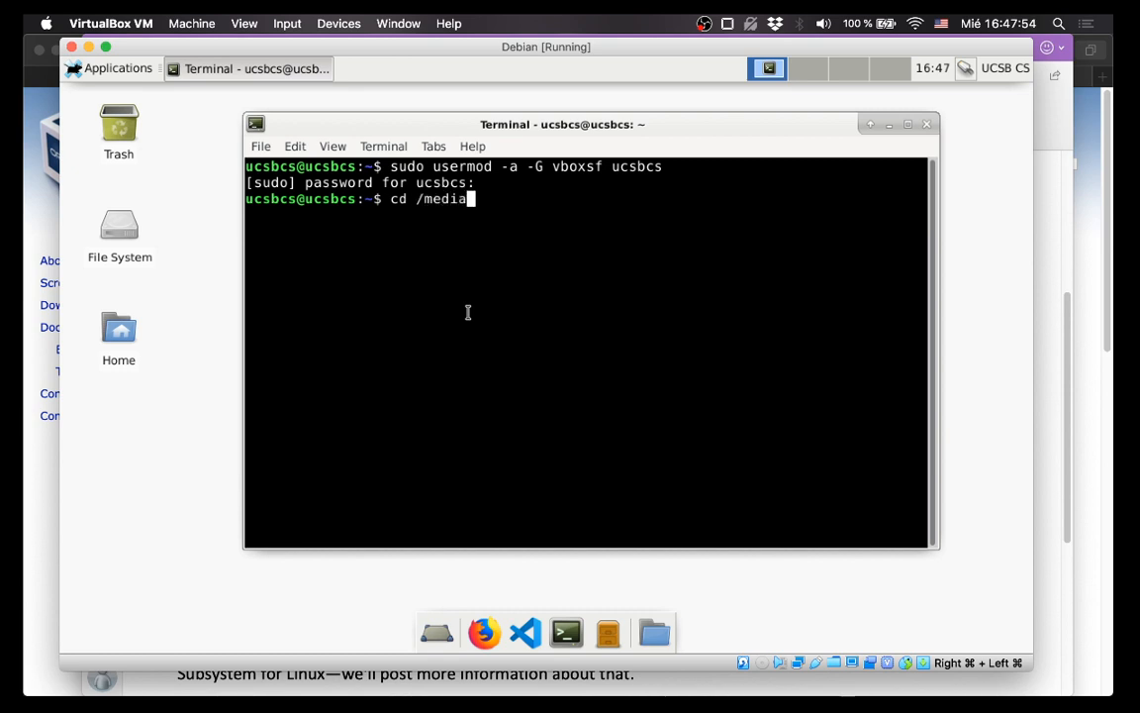
Change into /media and list its contents to find sf_Downloads.
key(Return)
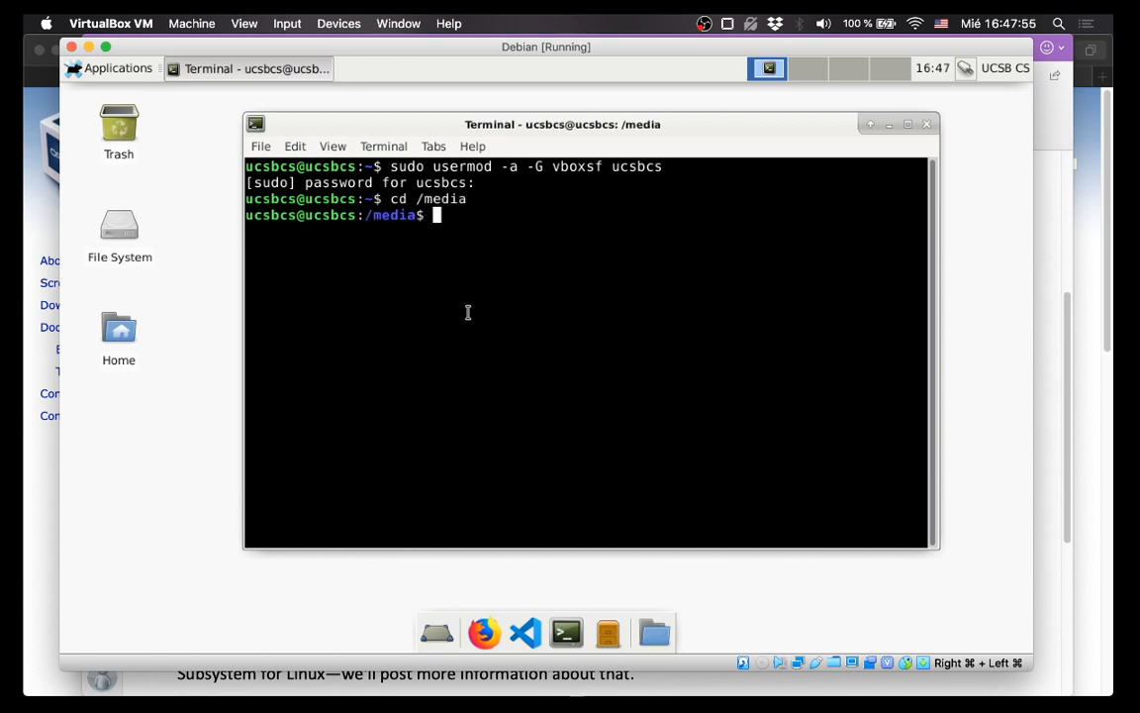
text(ls)
key(Return)
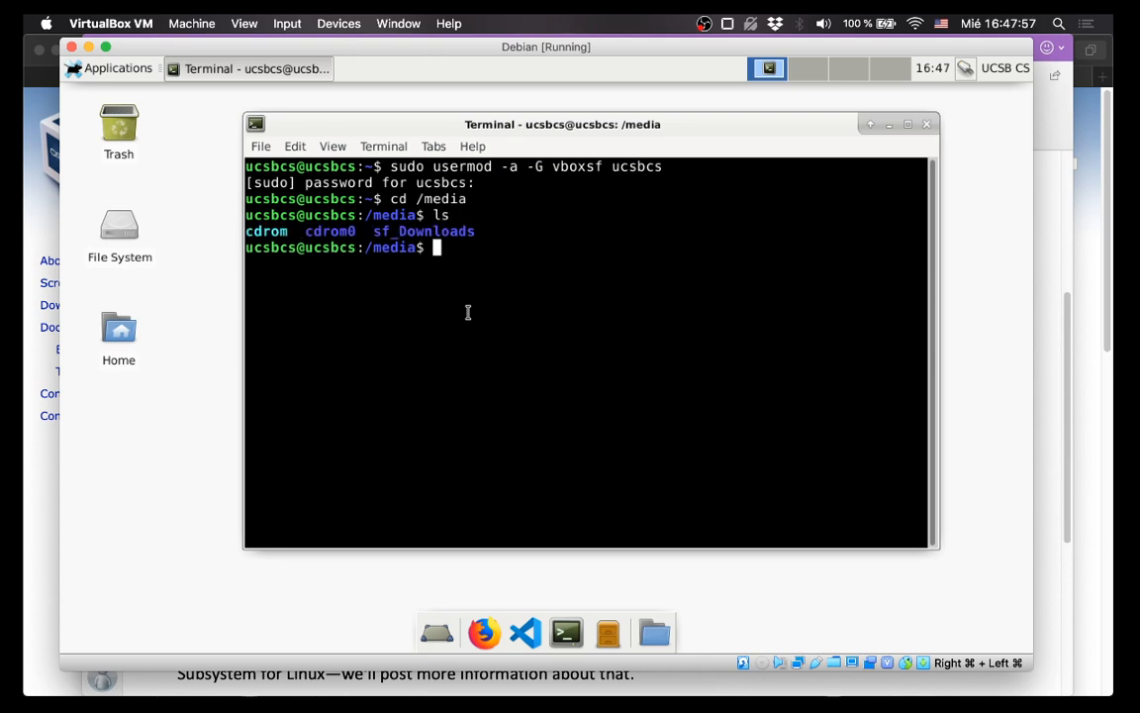
double_click(420, 230)
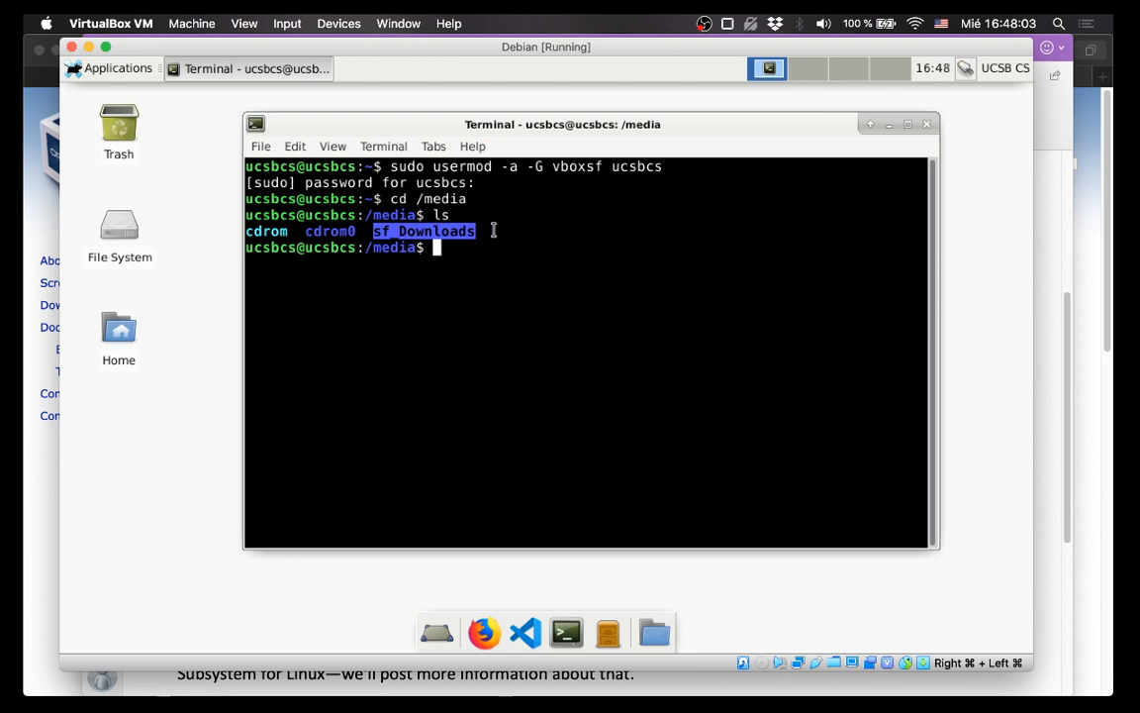
click(483, 275)
Enter the sf_Downloads folder and compile asdf.cpp with g++.
text(cd sf)
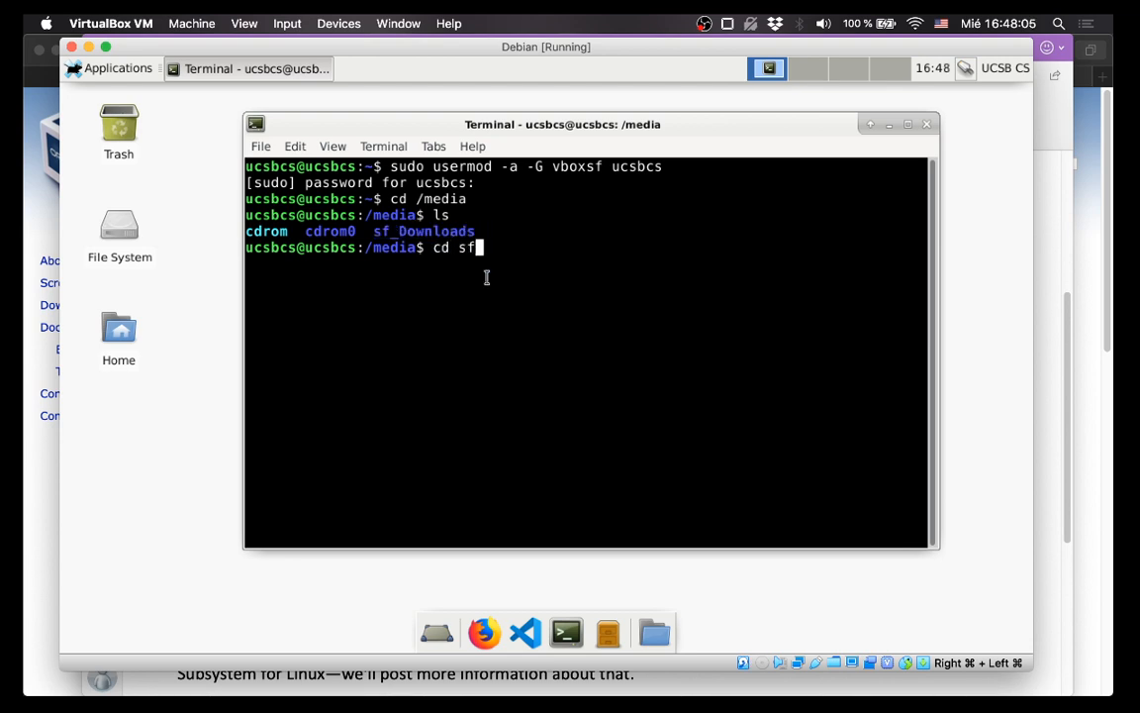
text(_Downloads/)
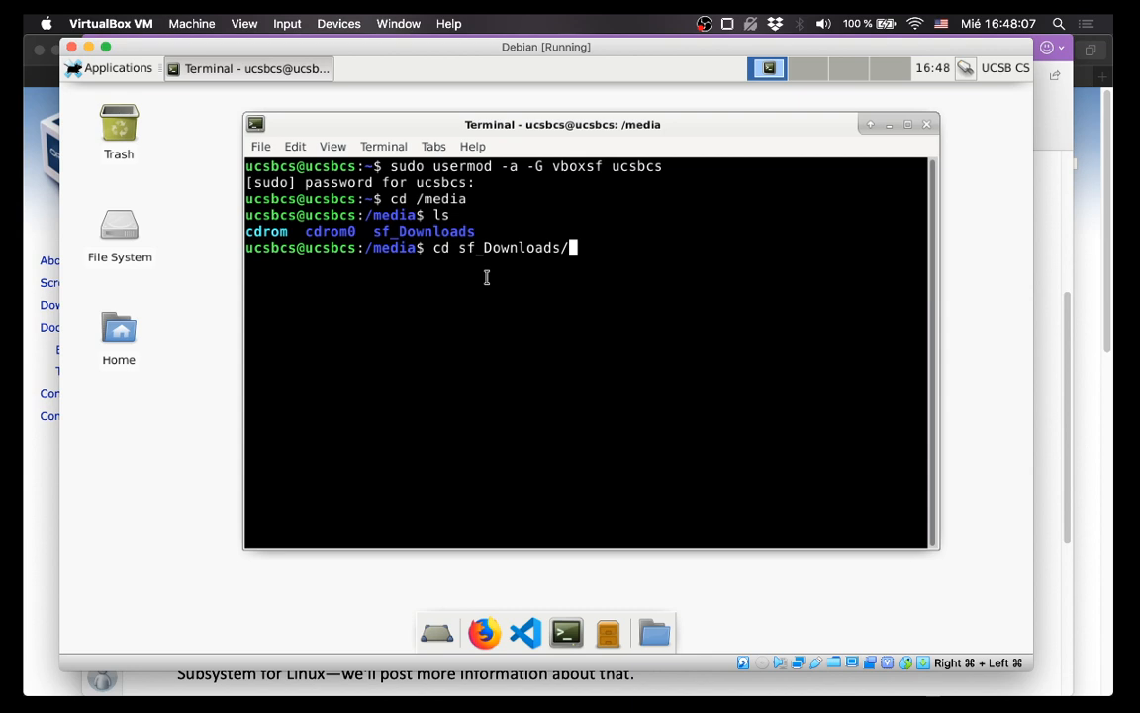
key(Return)
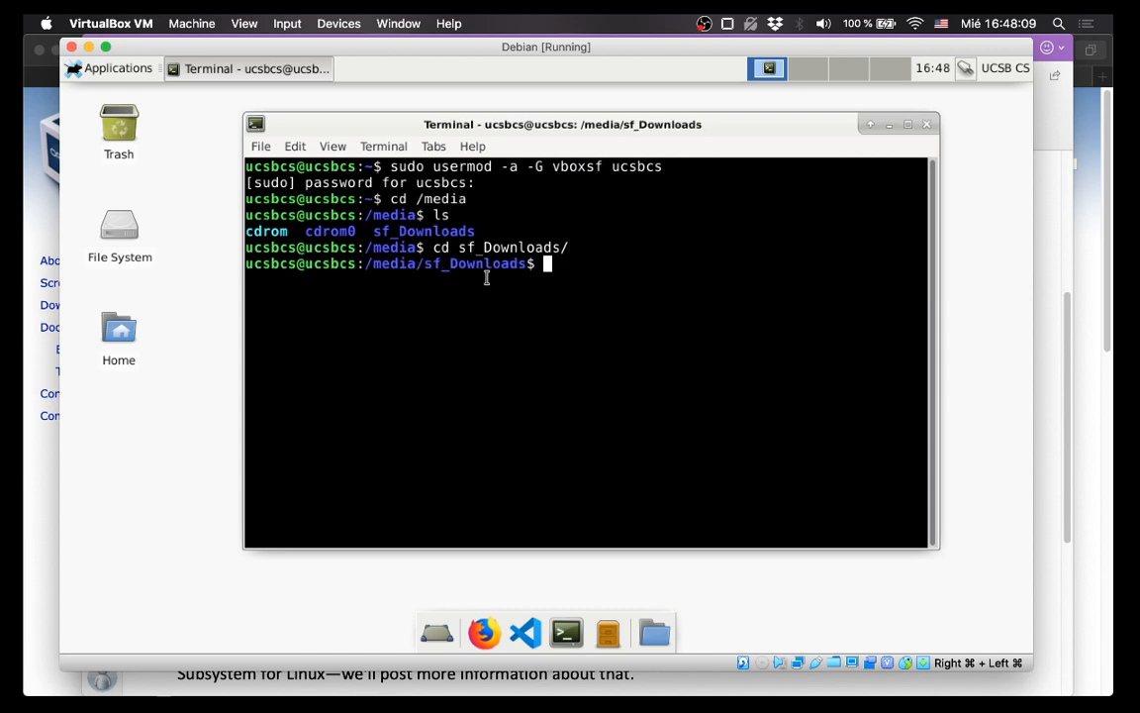
text(g++ asdf.cpp)
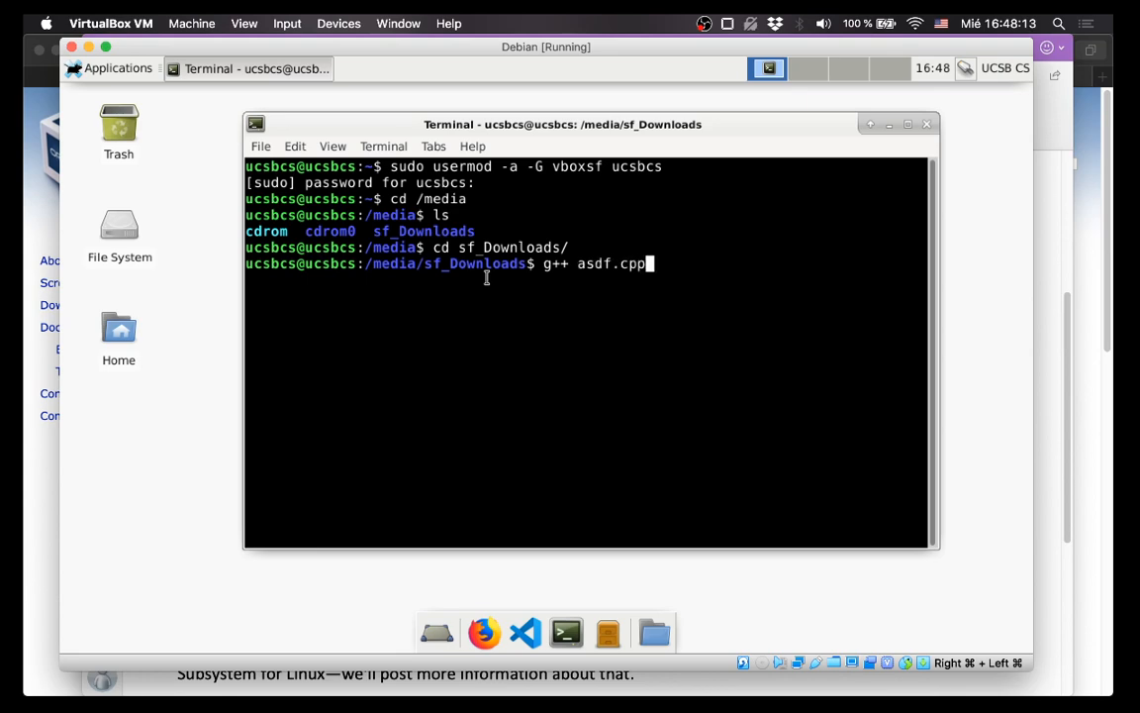
key(Return)
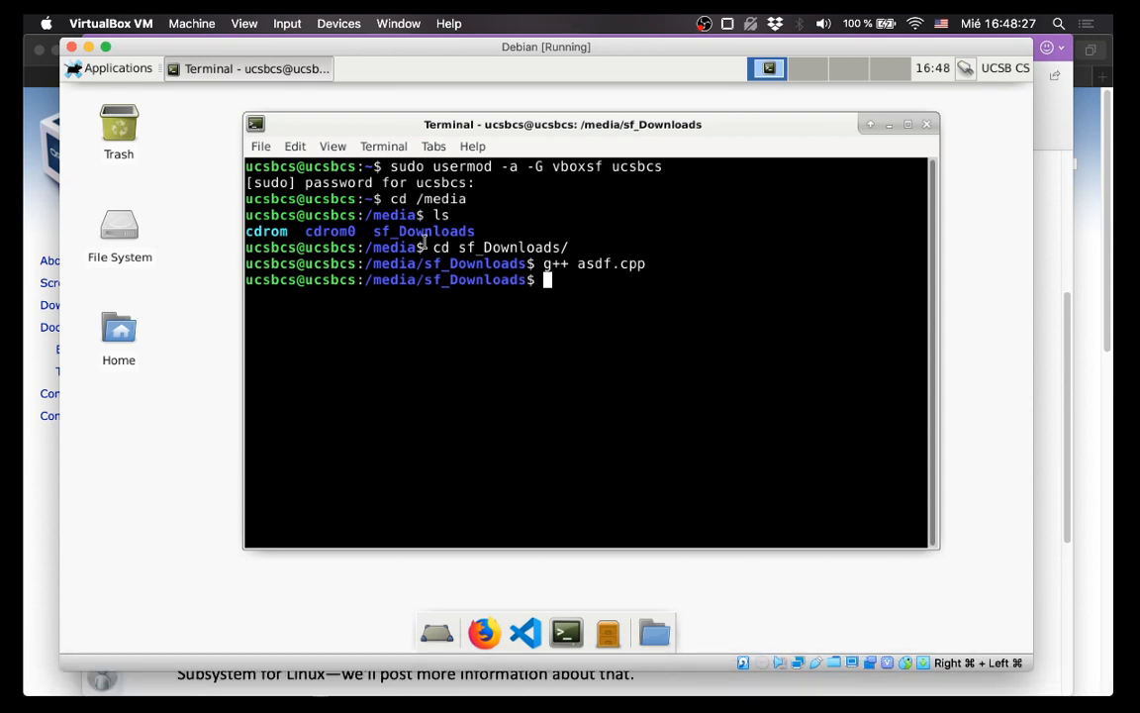
triple_click(492, 280)
double_click(472, 286)
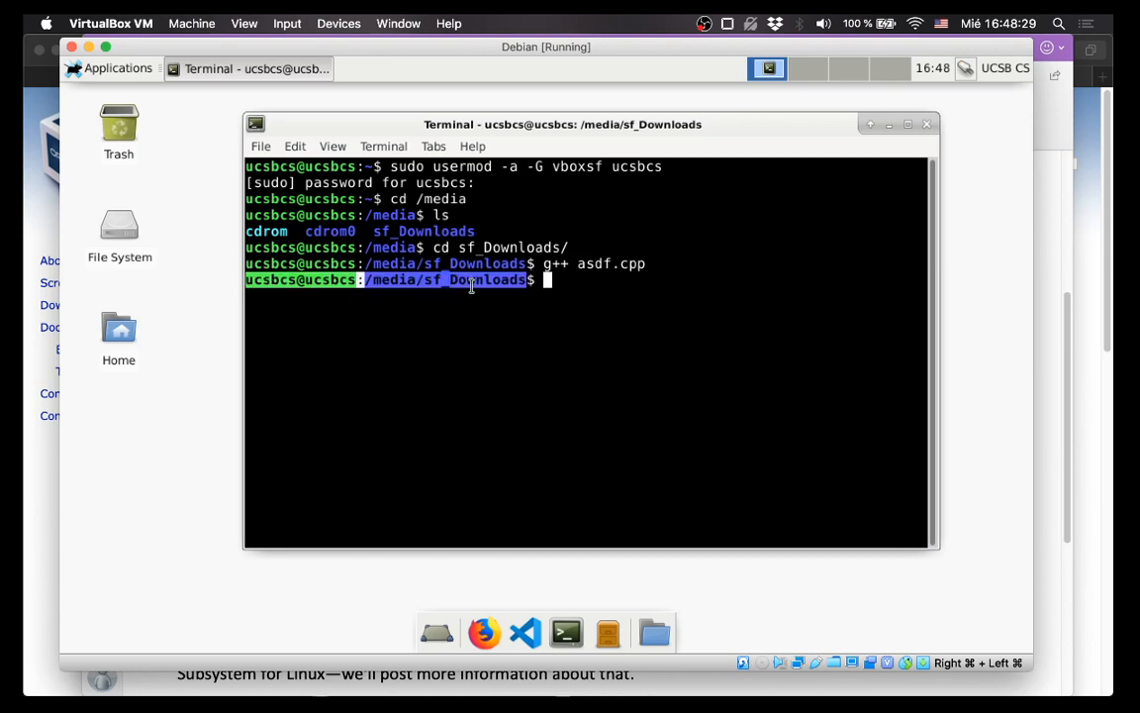
click(476, 332)
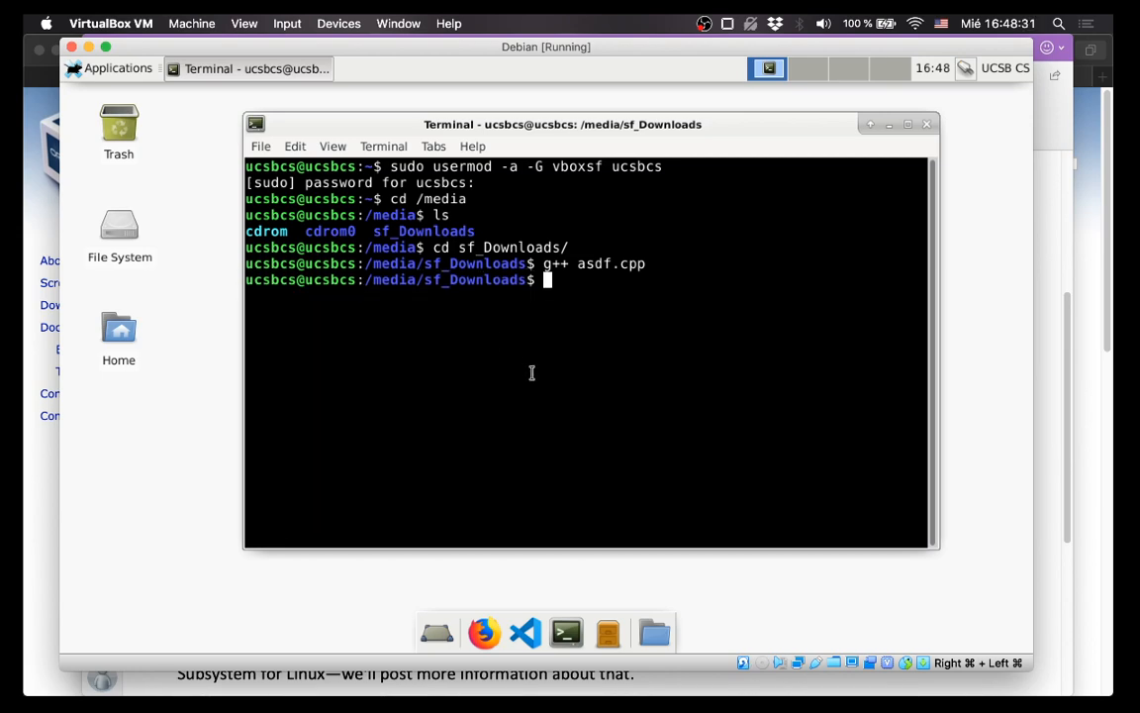
In OneNote, add a paragraph explaining to use cd to reach shared folders under /media.
click(912, 676)
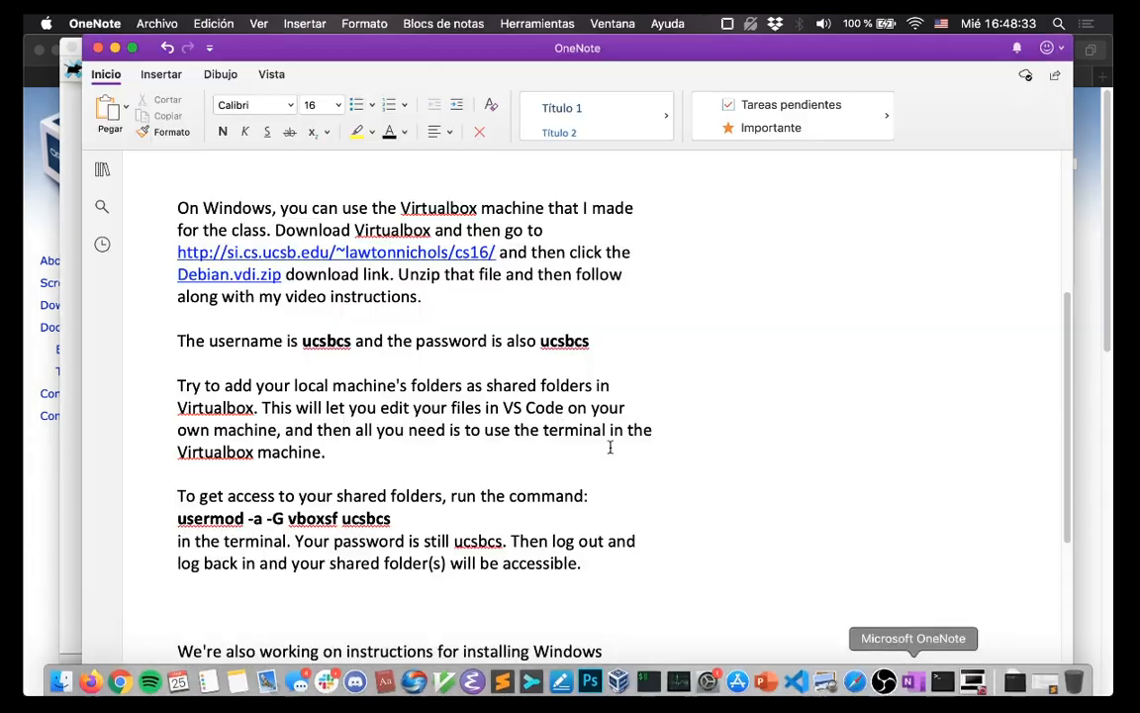
click(601, 573)
key(Return)
key(Return)
text(T)
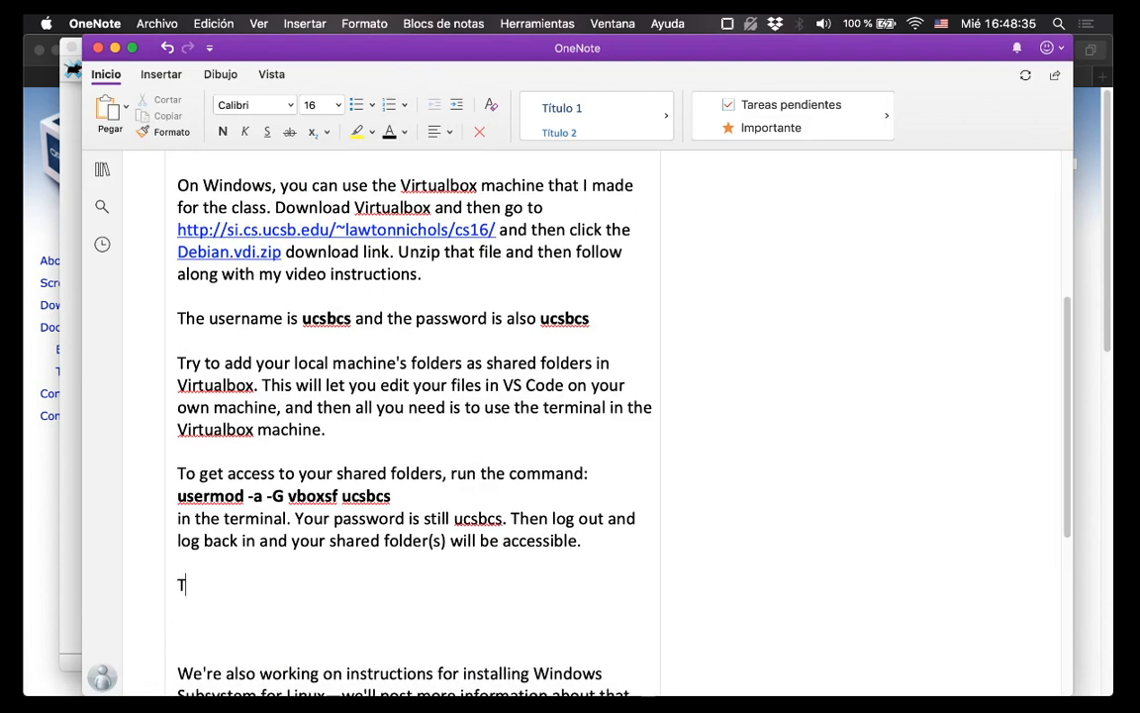
text(o access your shar)
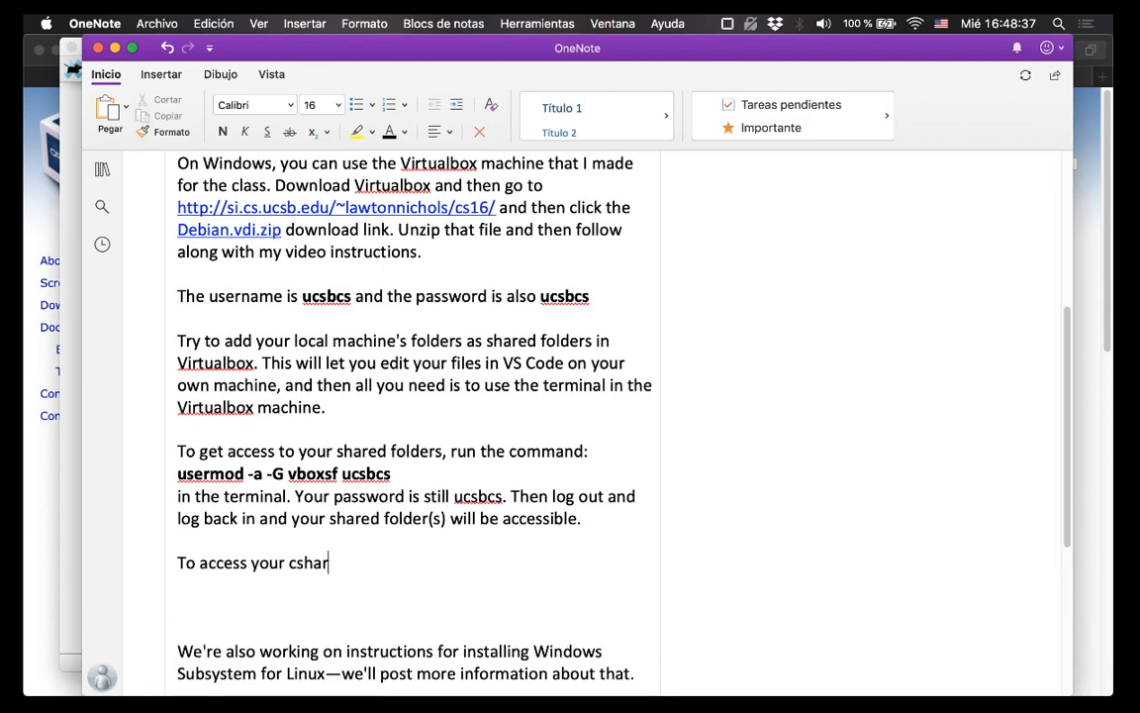
key(BackSpace)
key(BackSpace)
key(BackSpace)
key(BackSpace)
text(shared forlder in the )
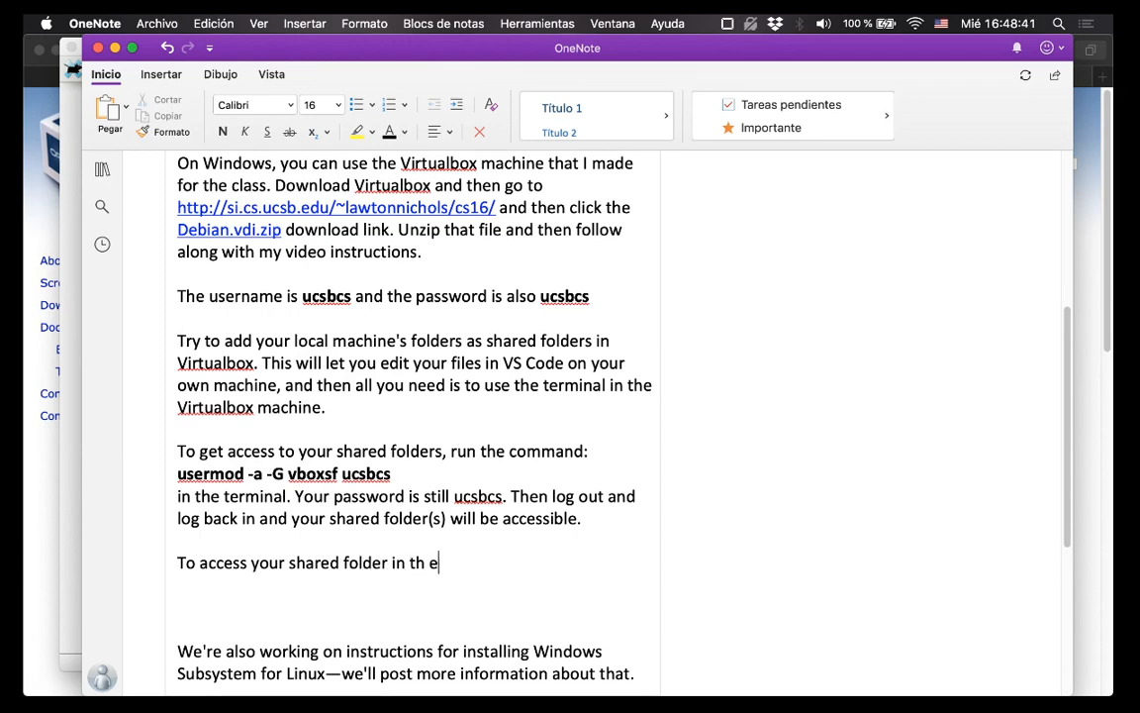
text(terminal)
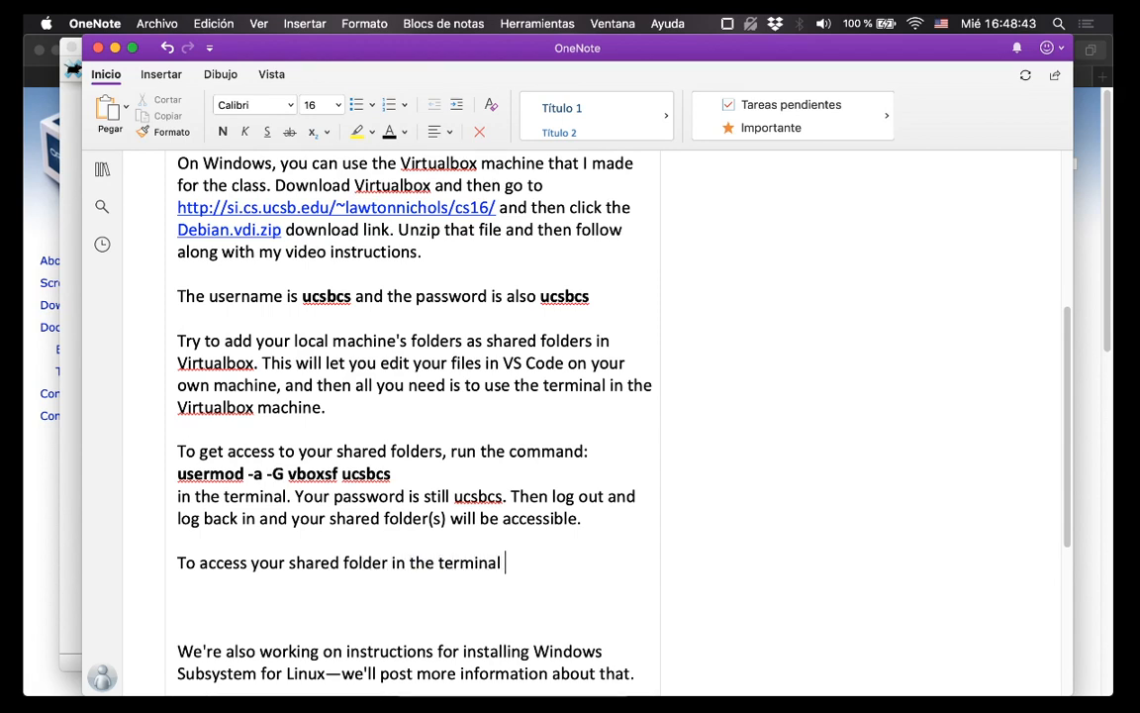
text(, ucs thec)
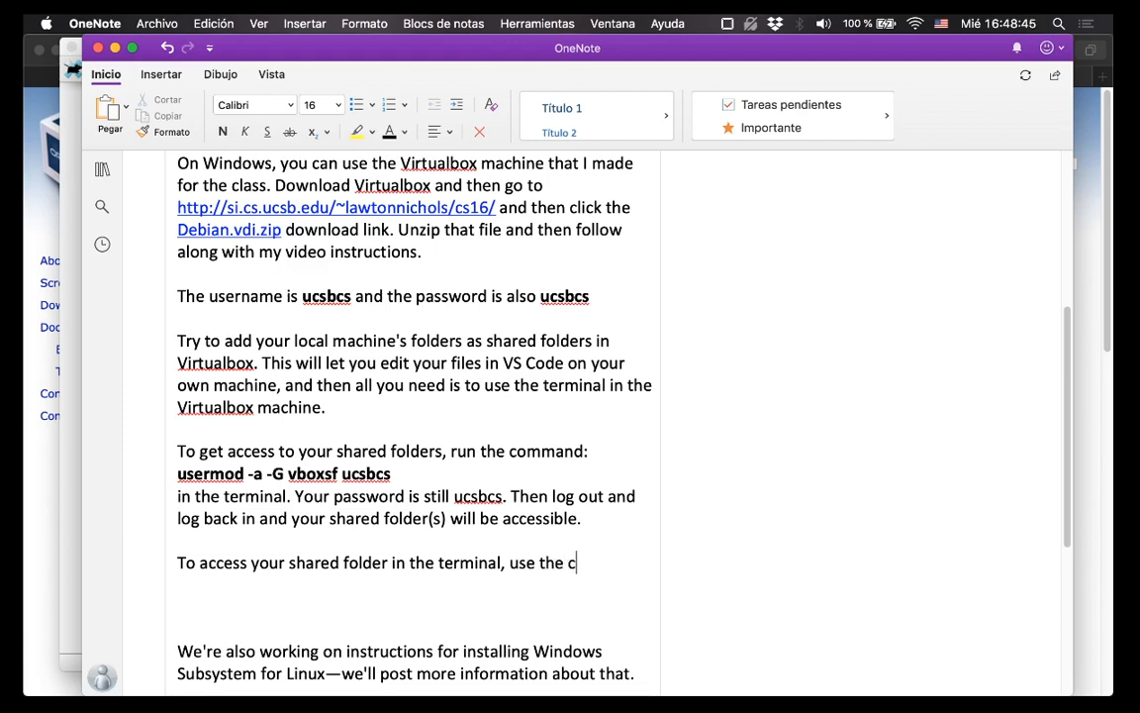
text(d command to g)
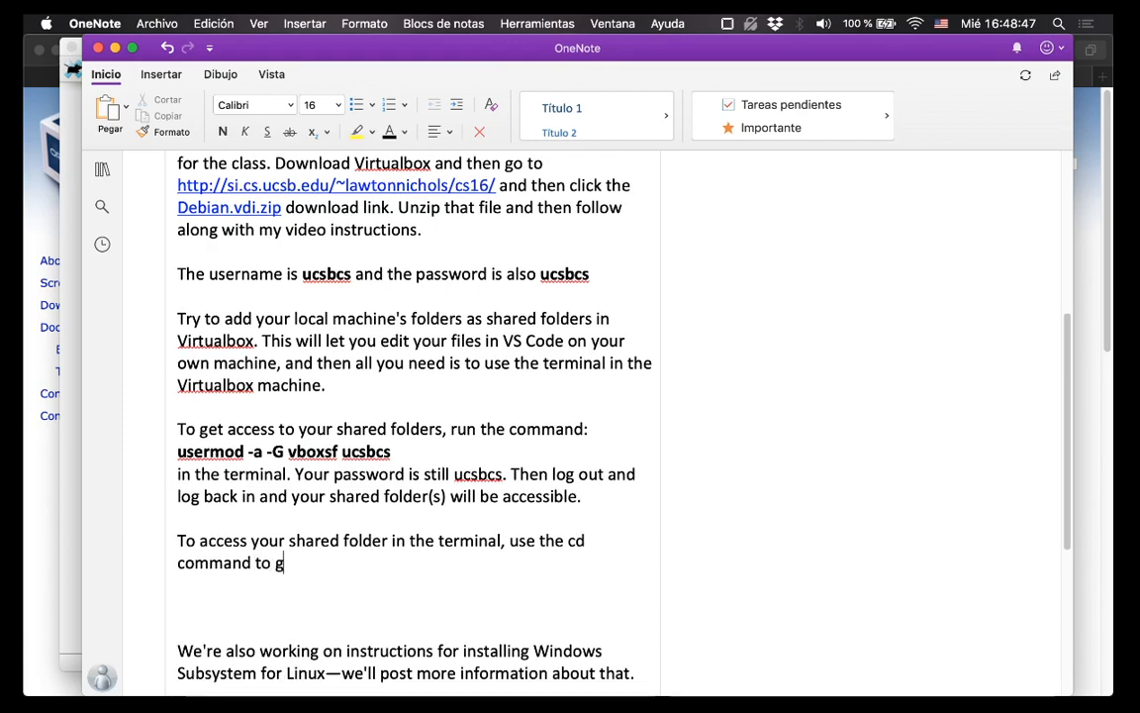
text(o to the /)
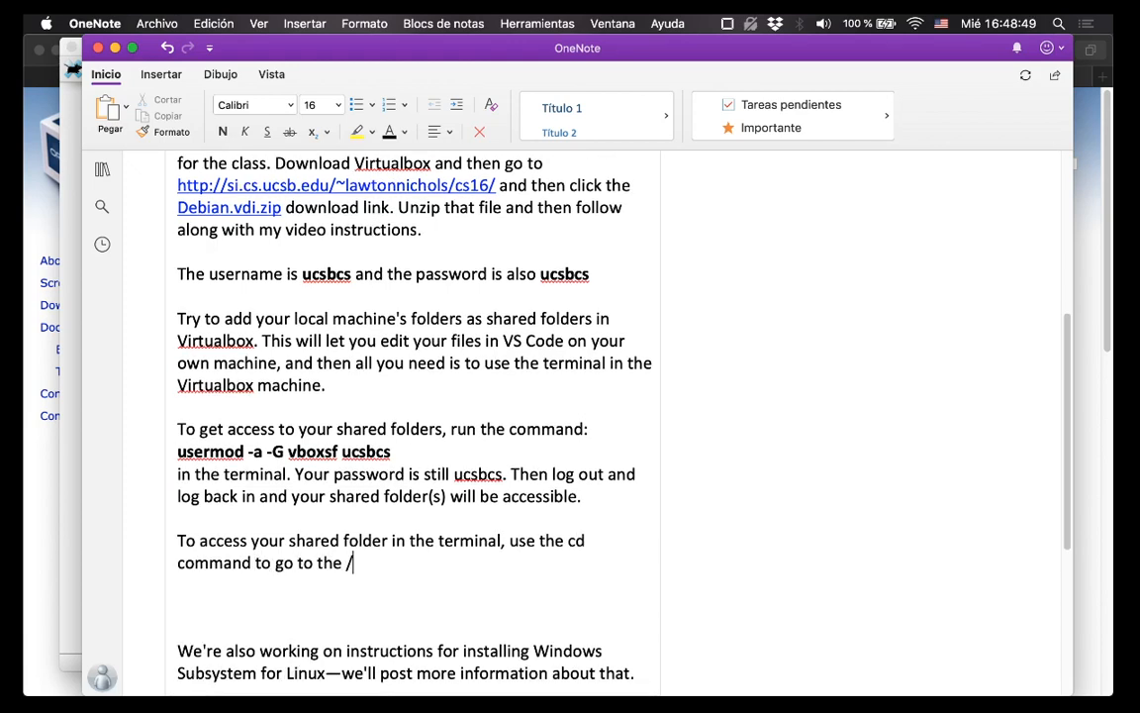
text(media folder, and)
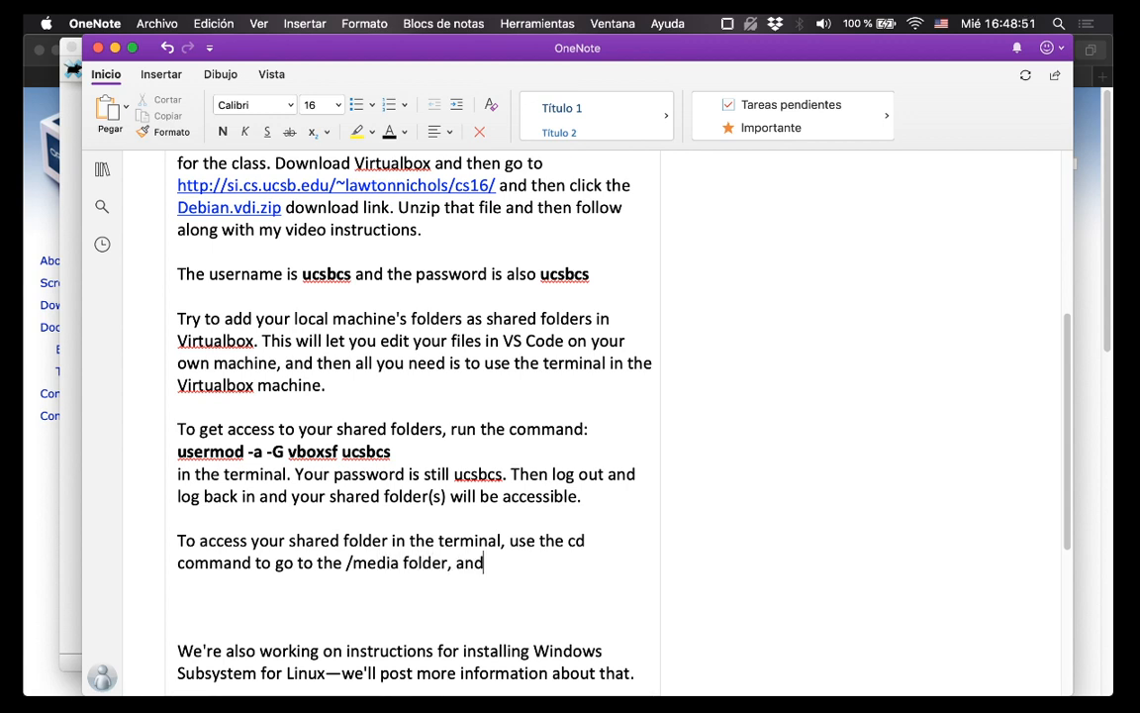
text( then your )
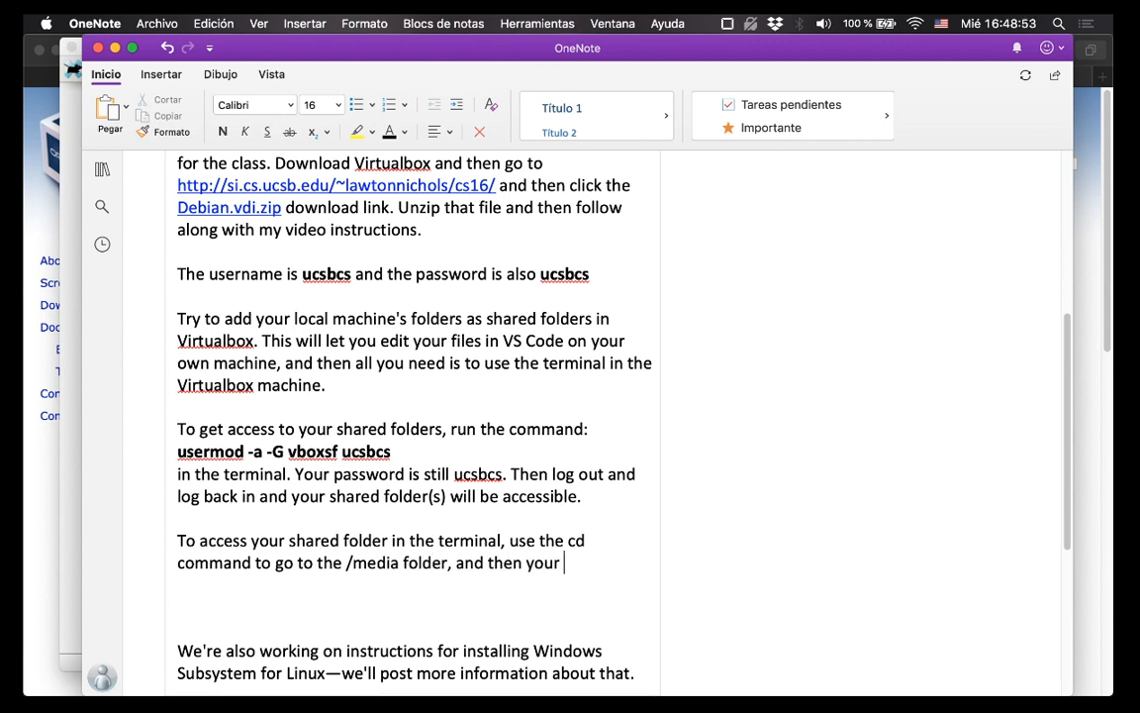
text(shared folder s)
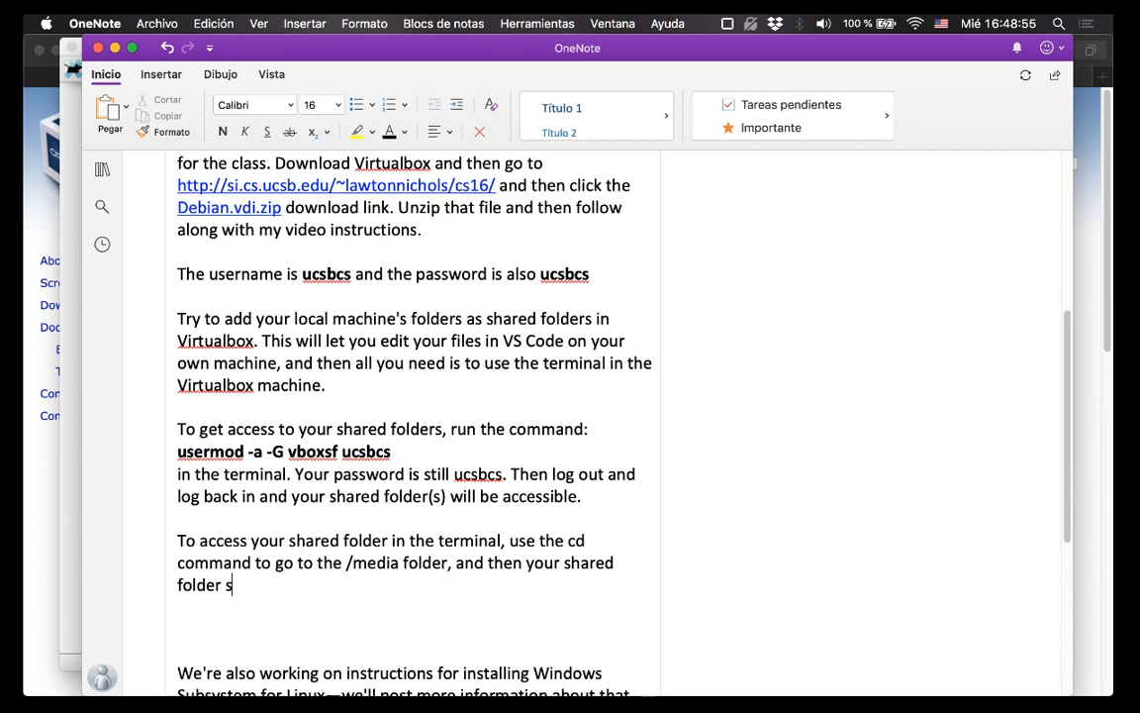
text(tarts with ")
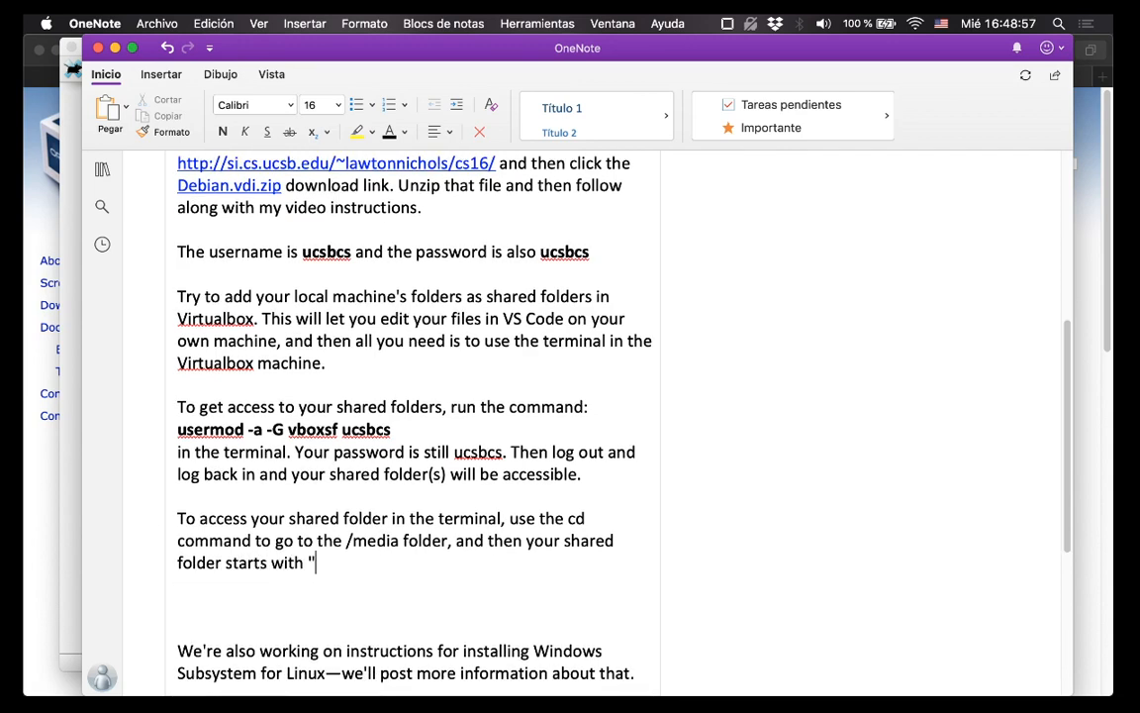
text(sf_". So for )
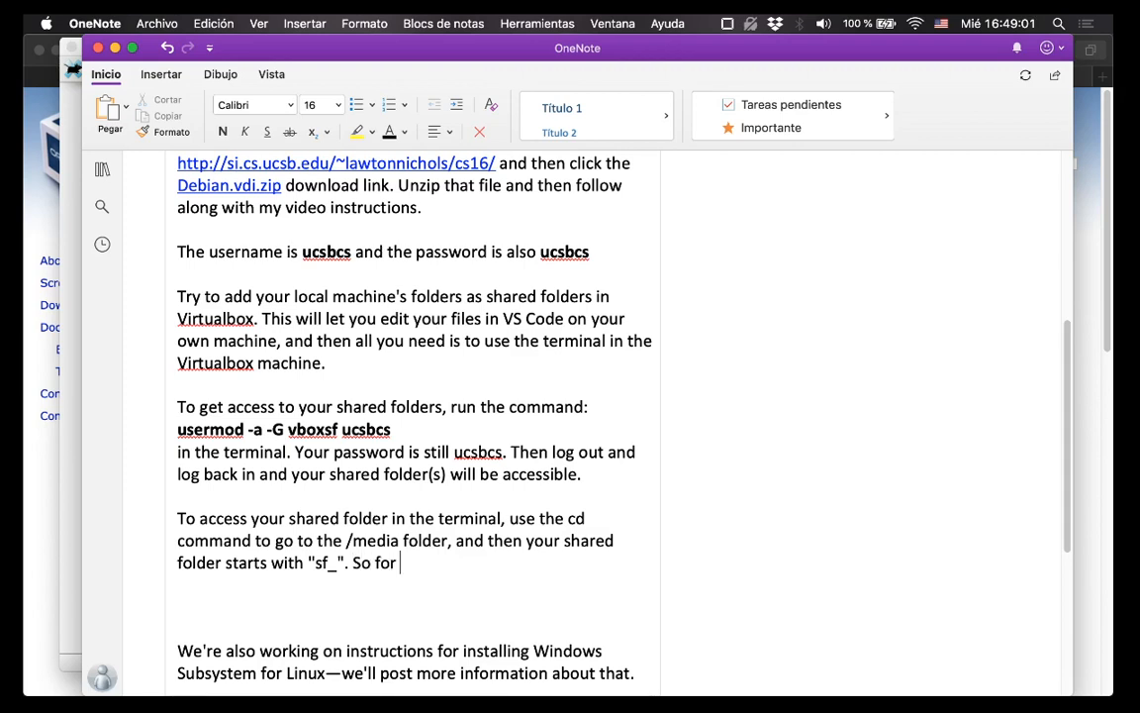
text(me, it was)
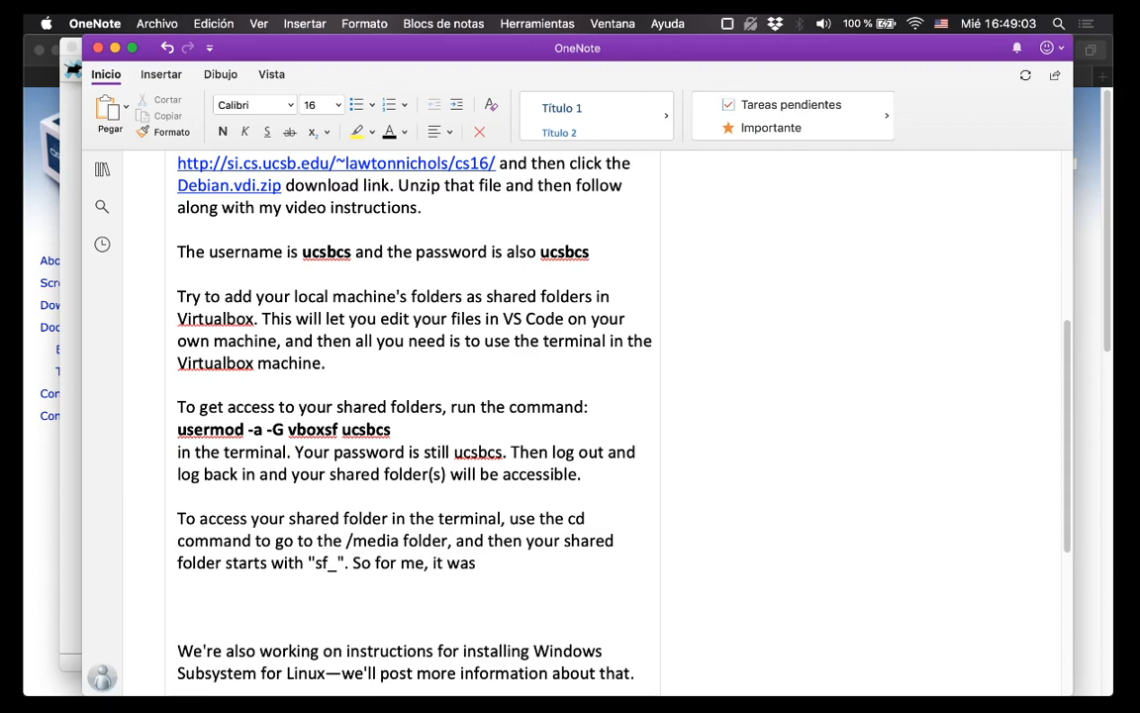
Add the bold example command cd /media/sf_Downloads on its own line.
key(Return)
text(Cd)
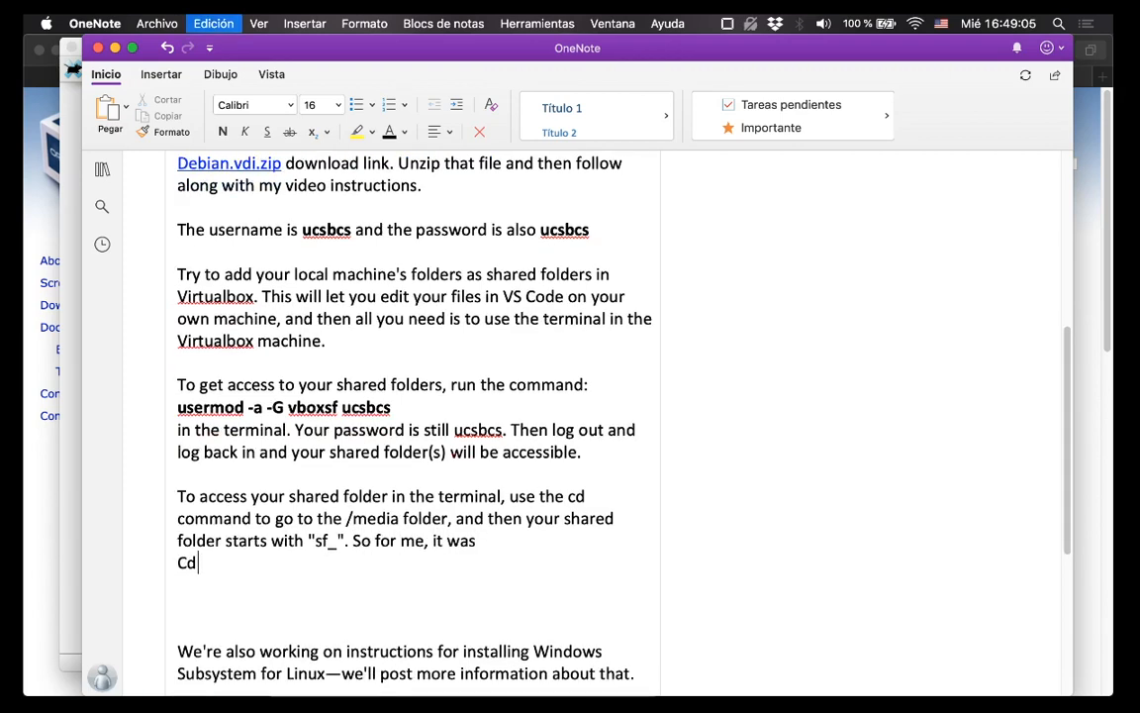
key(super+z)
text(/medi)
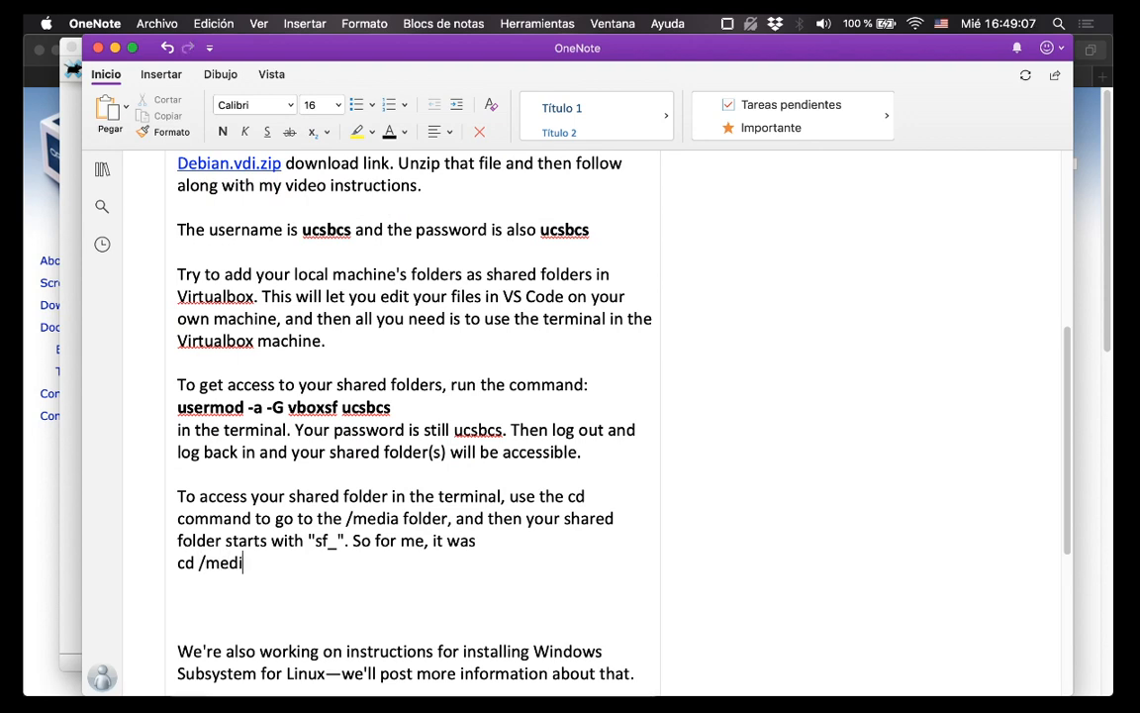
text(a/sf_)
text(Downlo)
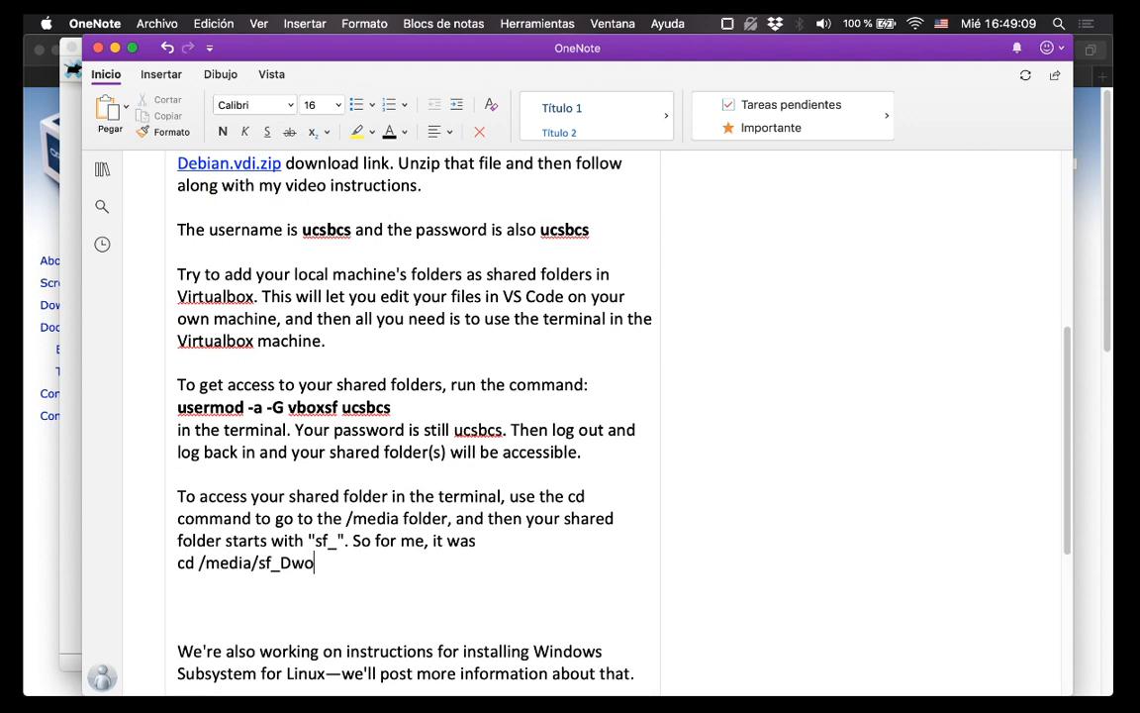
key(BackSpace)
key(BackSpace)
text(ownload)
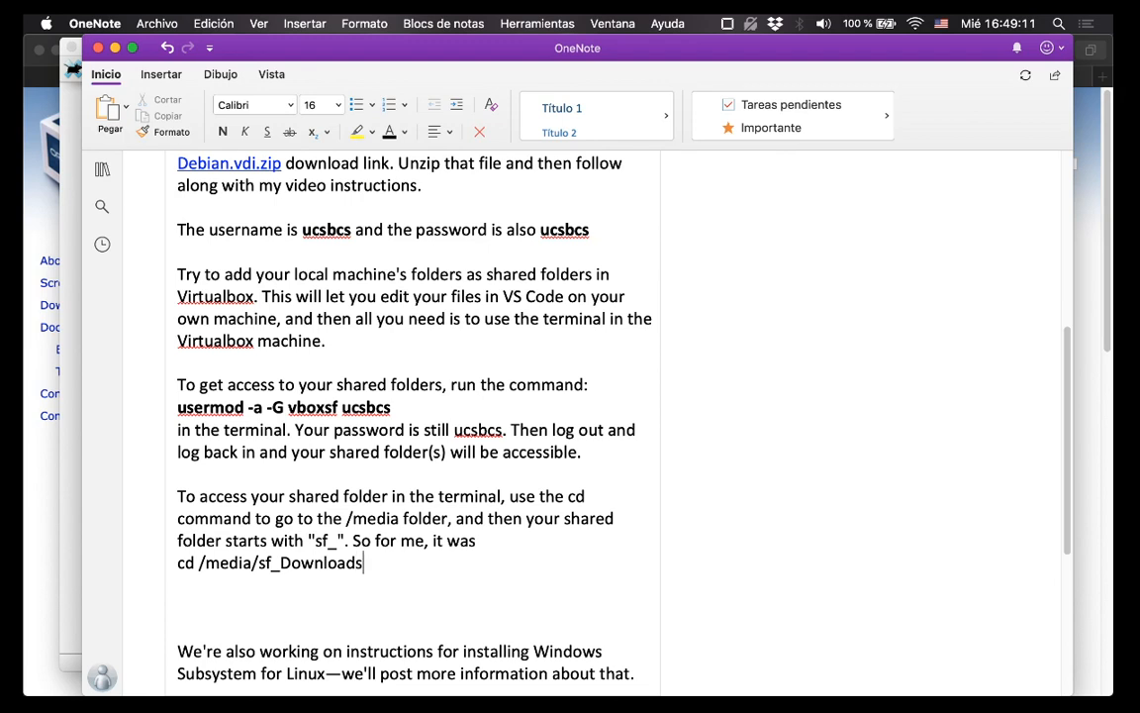
text(s)
key(super+shift+Left)
key(super+b)
key(Right)
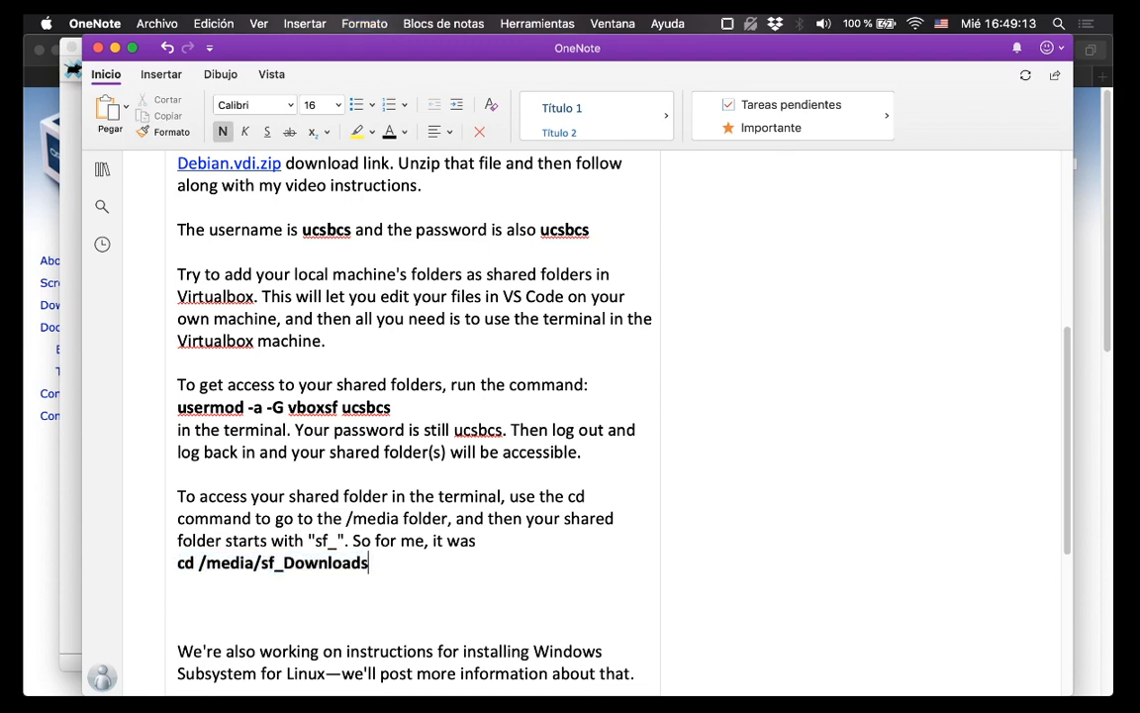
Beneath the command, add 'and then I was inside my downloads folder.'.
key(Return)
text(and th)
key(super+z)
key(super+z)
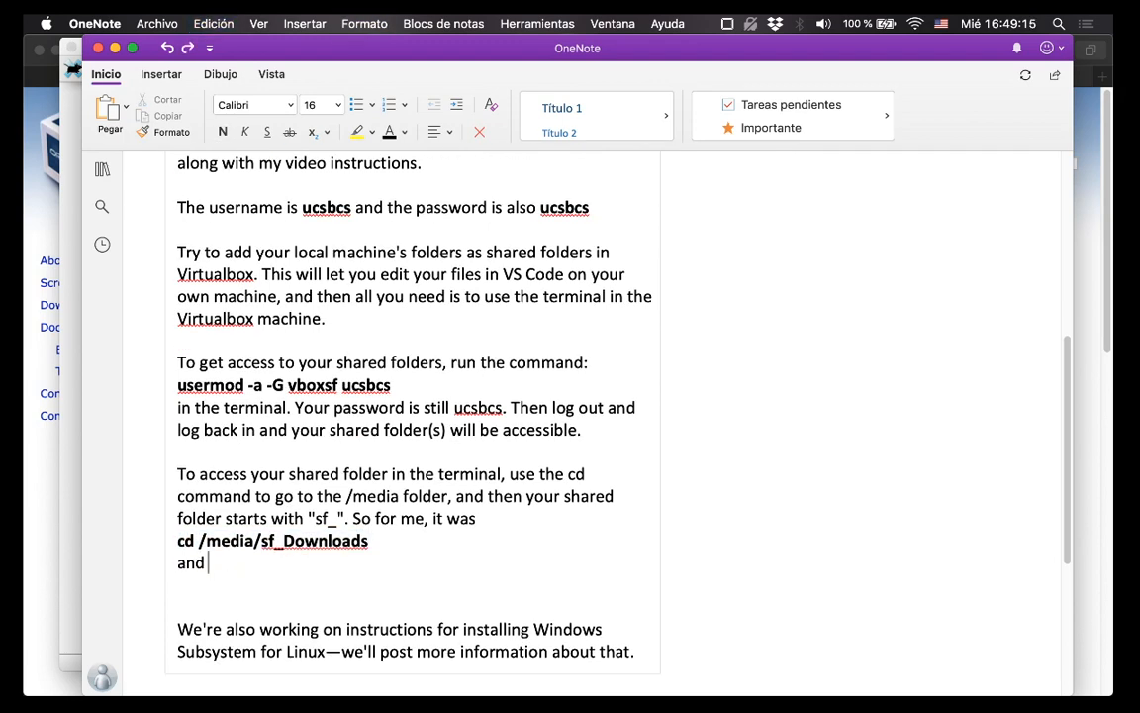
text(then I was insid)
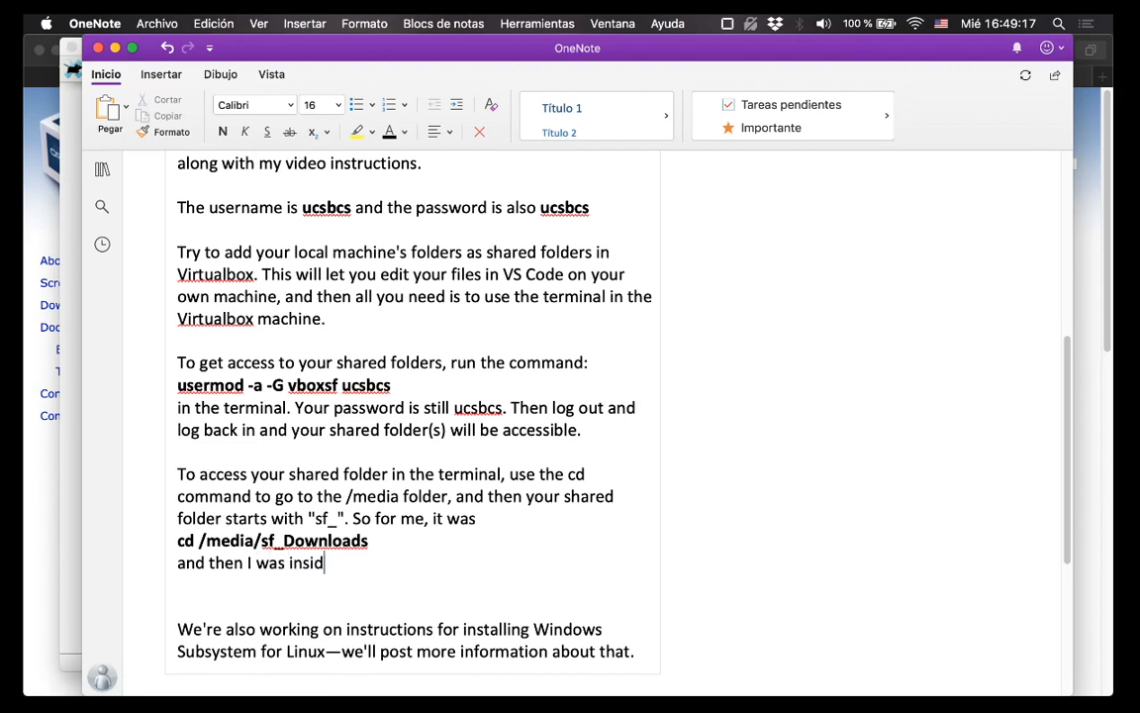
text(e my downloads )
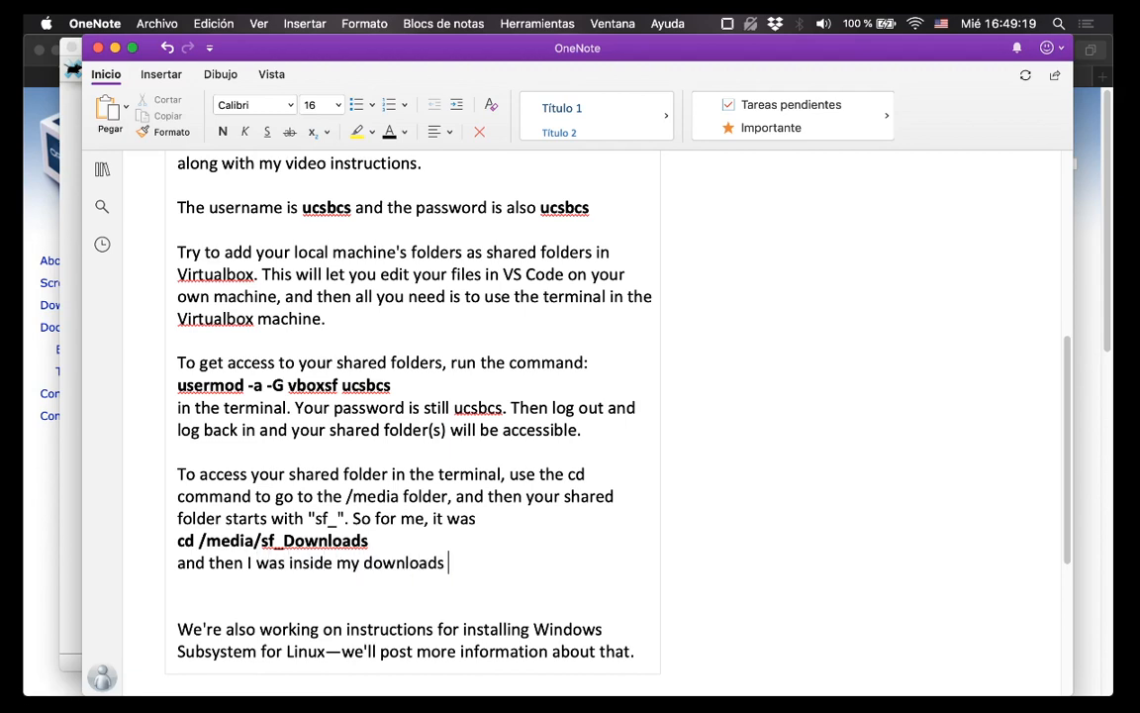
text(folder.)
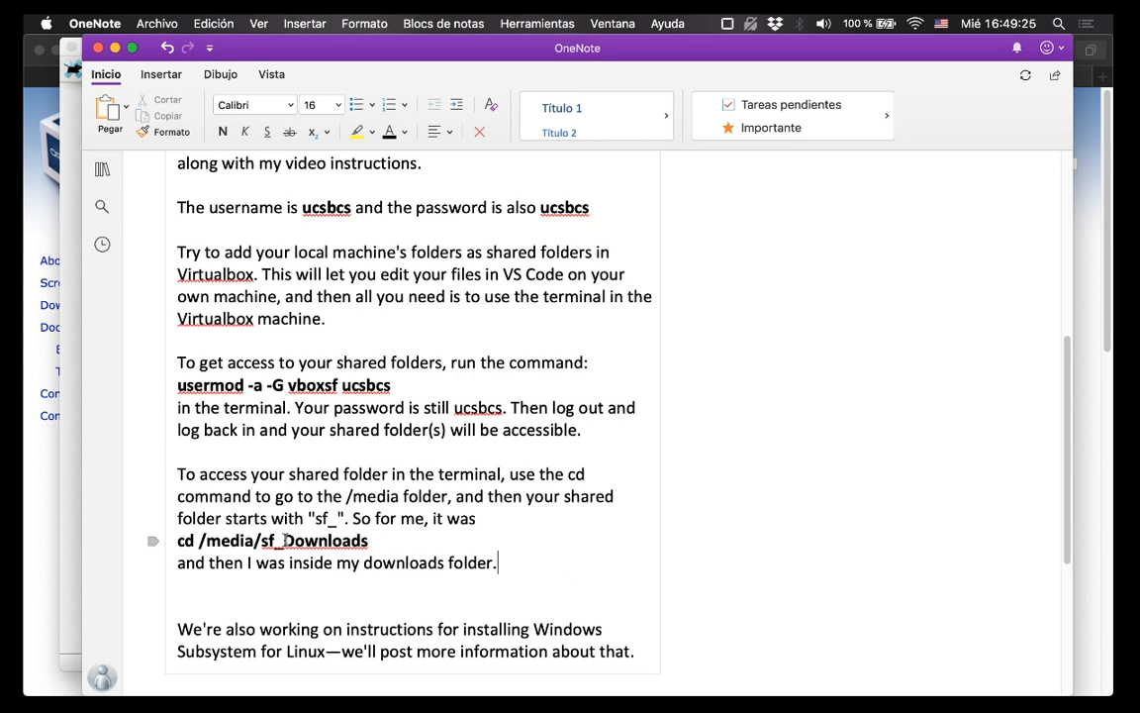
key(super+Tab)
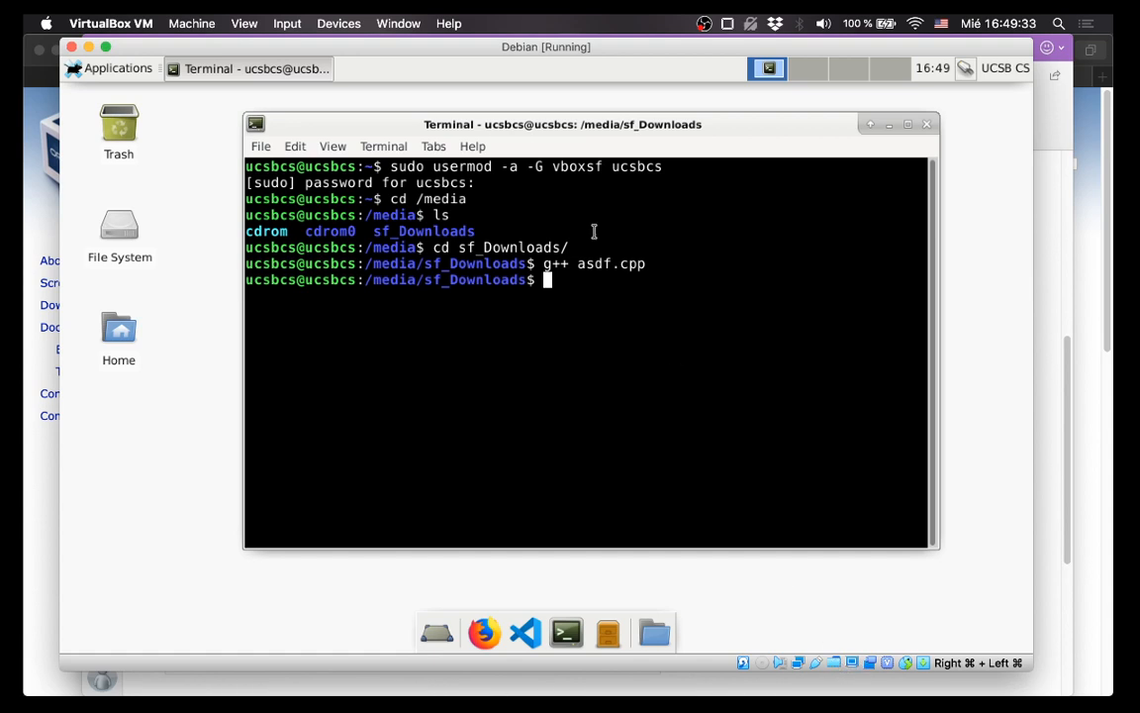
drag(392, 168, 658, 164)
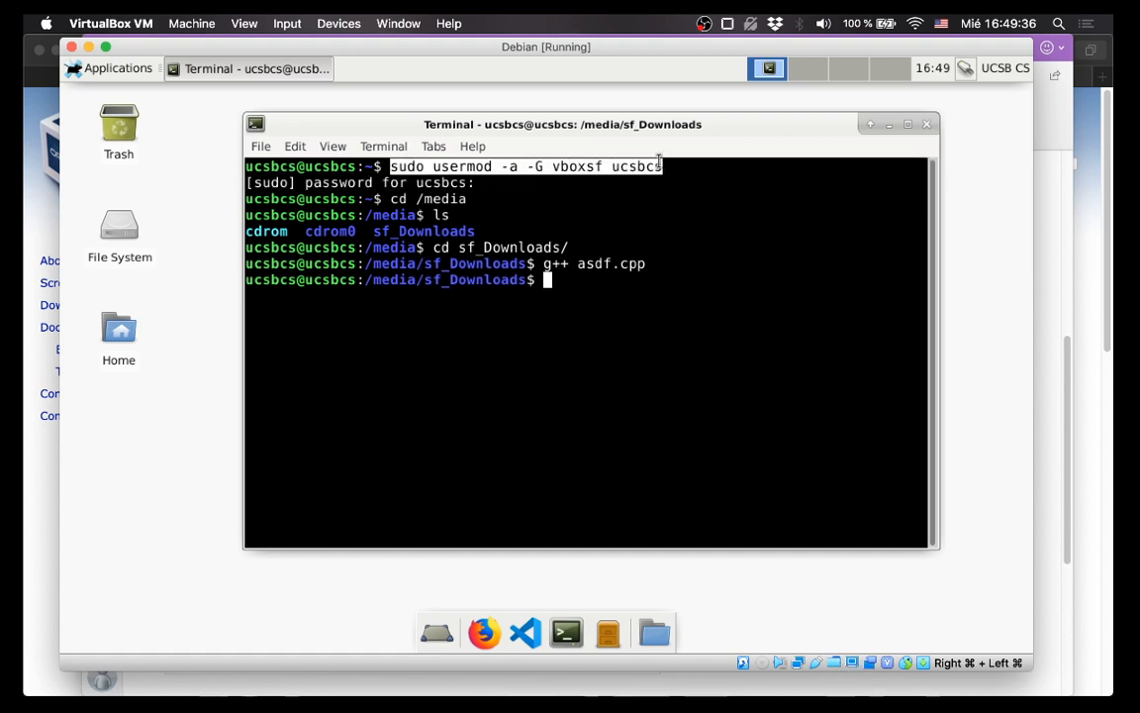
click(660, 367)
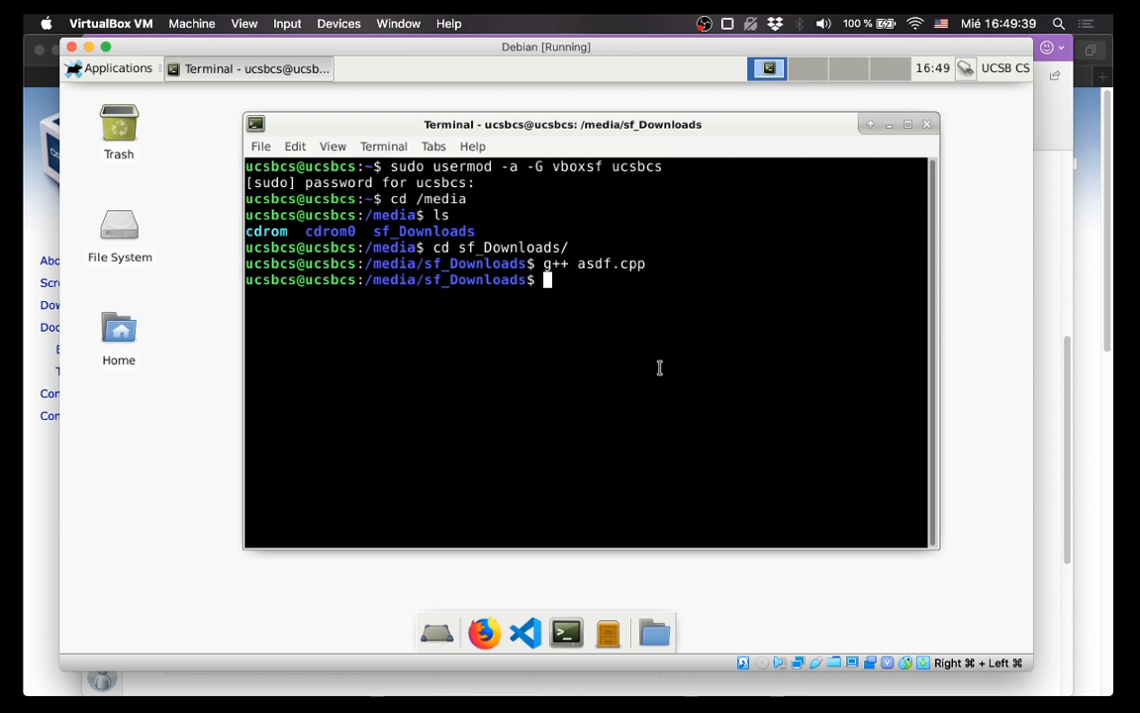
double_click(119, 230)
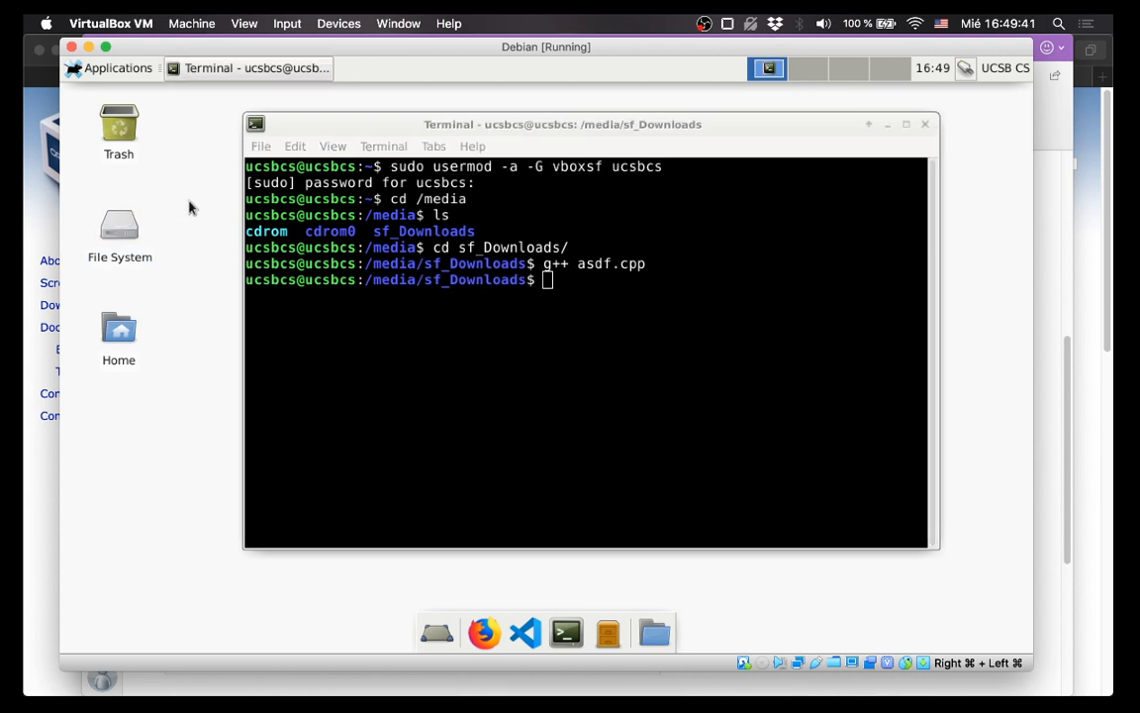
click(144, 316)
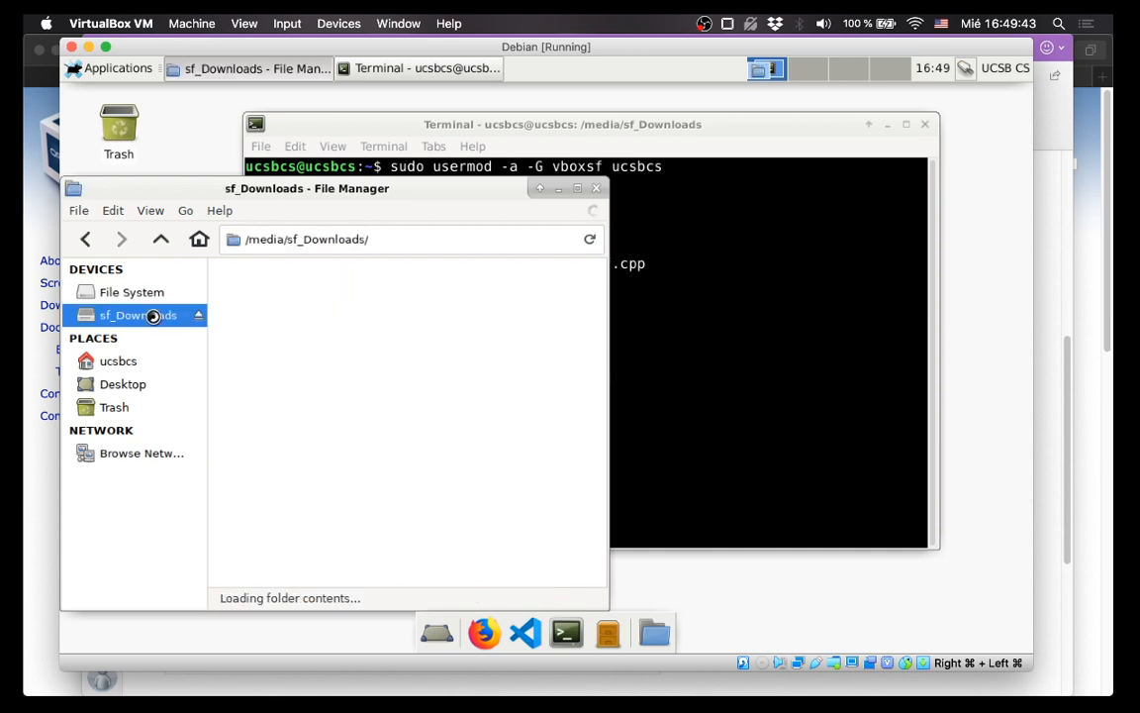
click(141, 293)
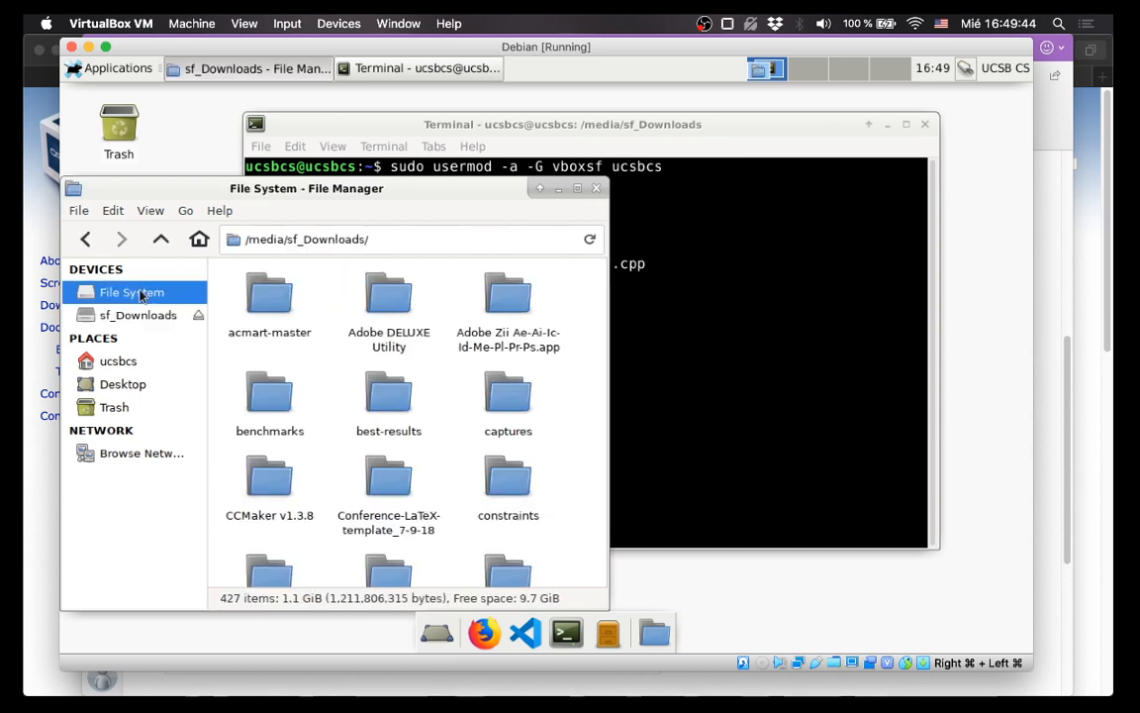
click(597, 189)
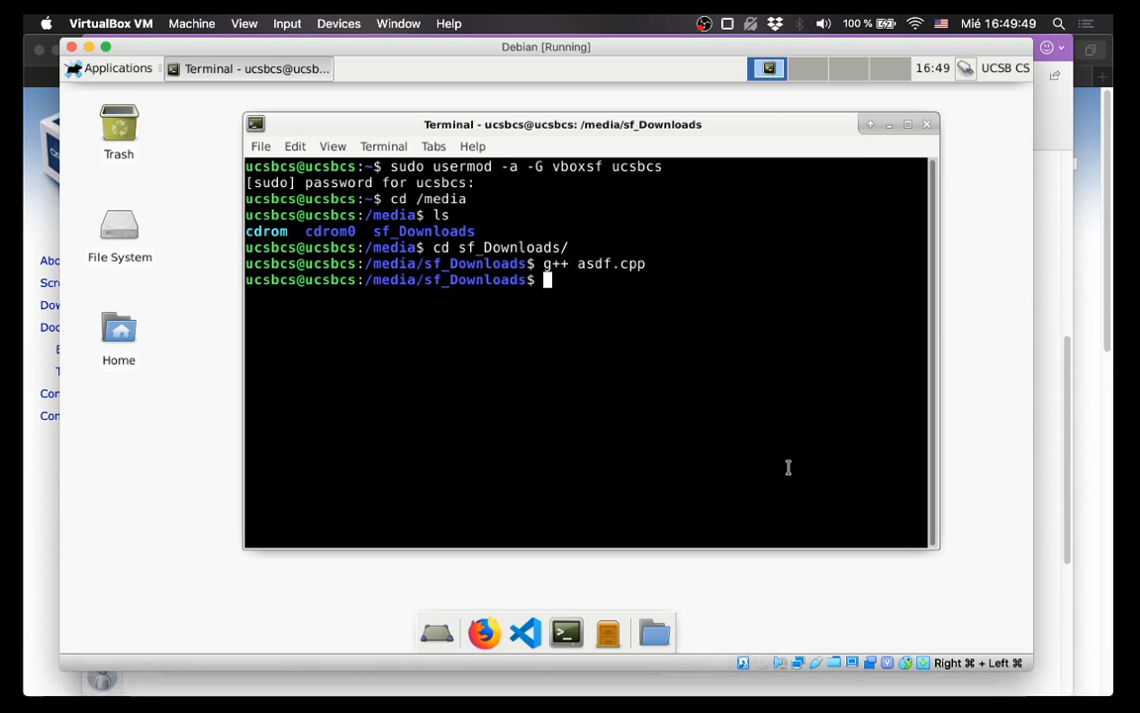
key(ctrl+Up)
click(931, 542)
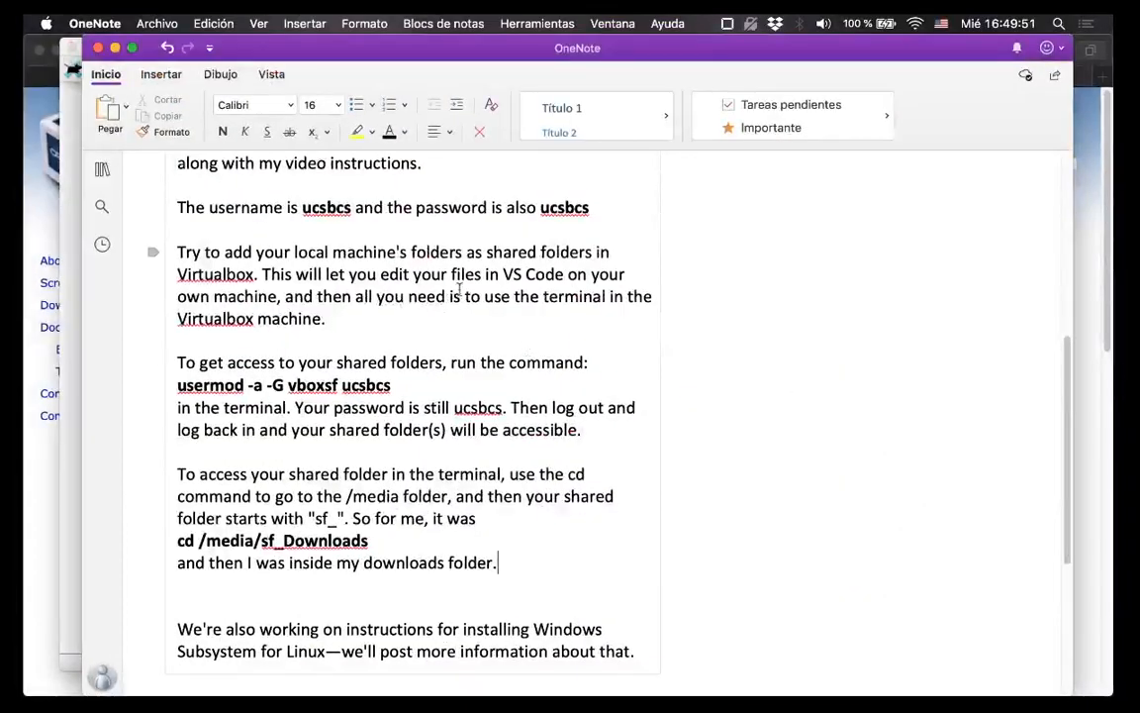
scroll(364, 270, up, 4)
triple_click(432, 337)
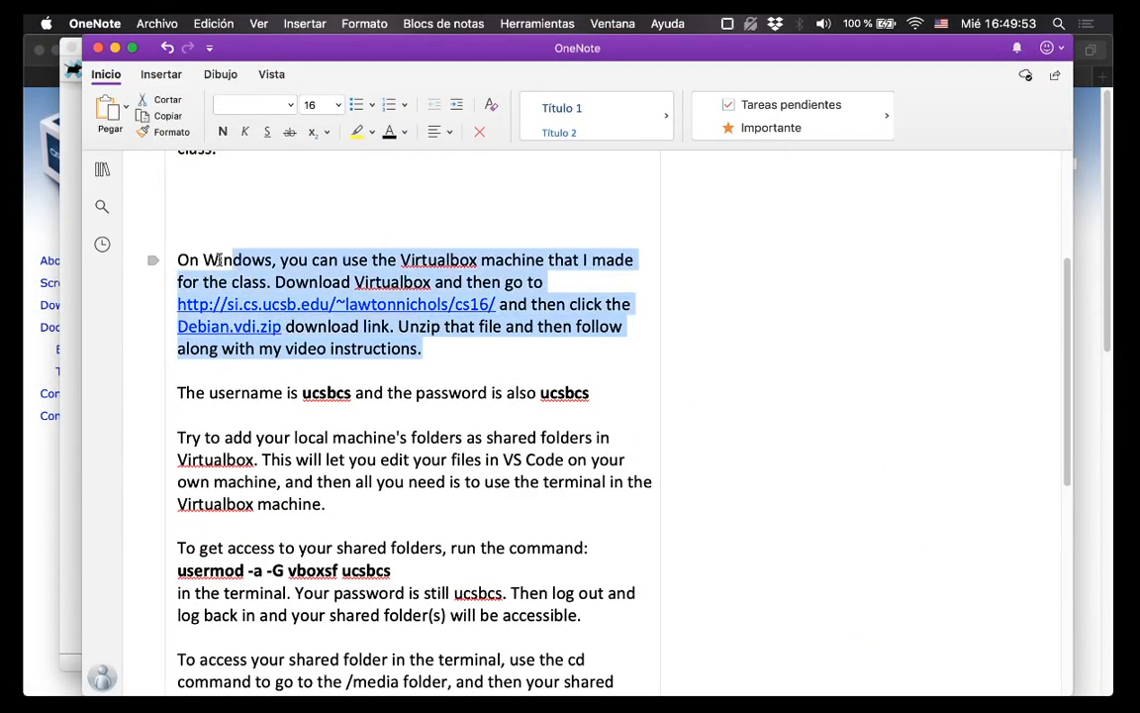
click(392, 393)
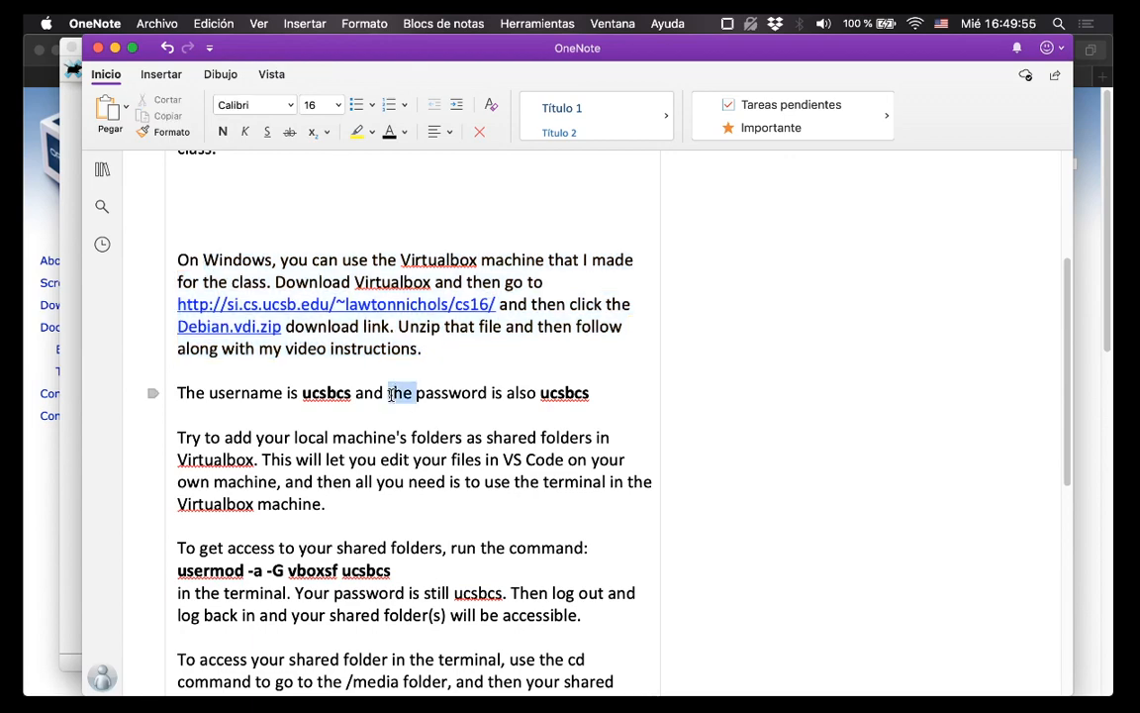
triple_click(392, 393)
click(348, 461)
drag(326, 504, 186, 415)
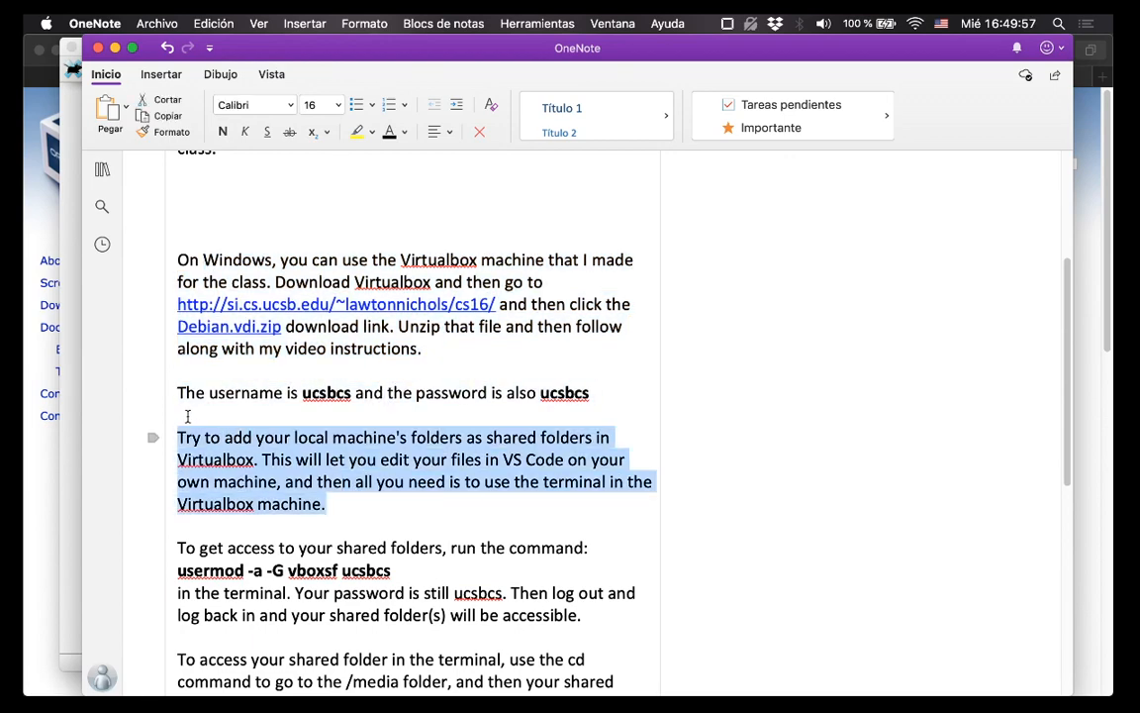
scroll(306, 517, down, 3)
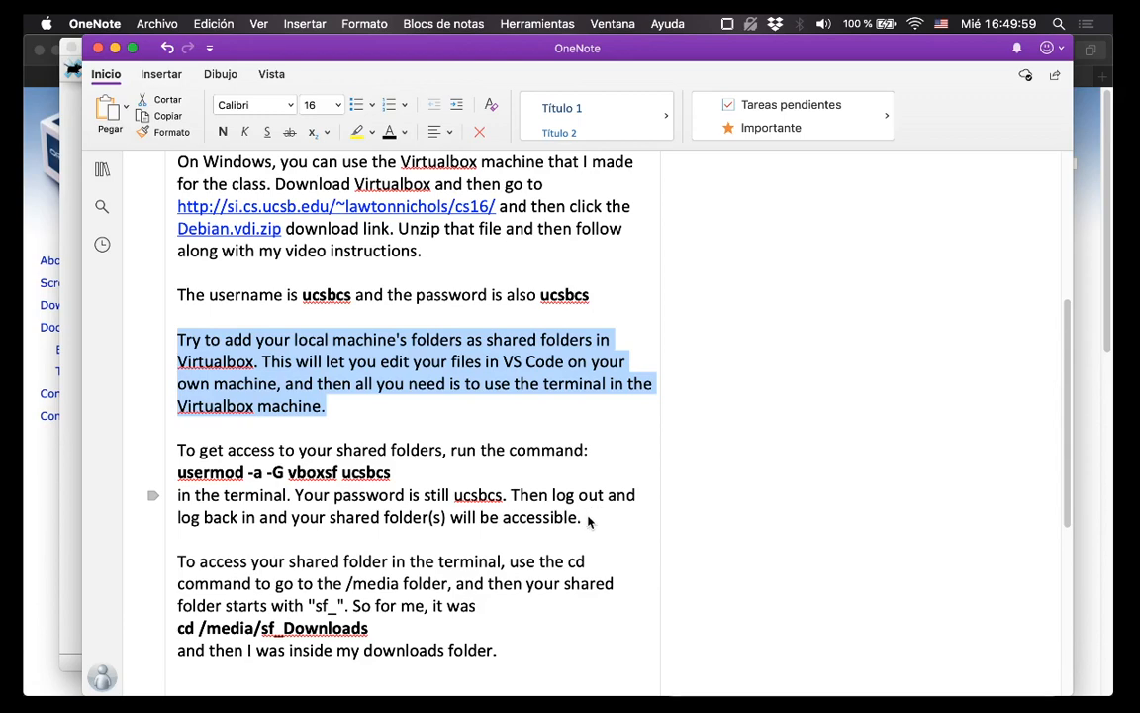
drag(584, 517, 177, 451)
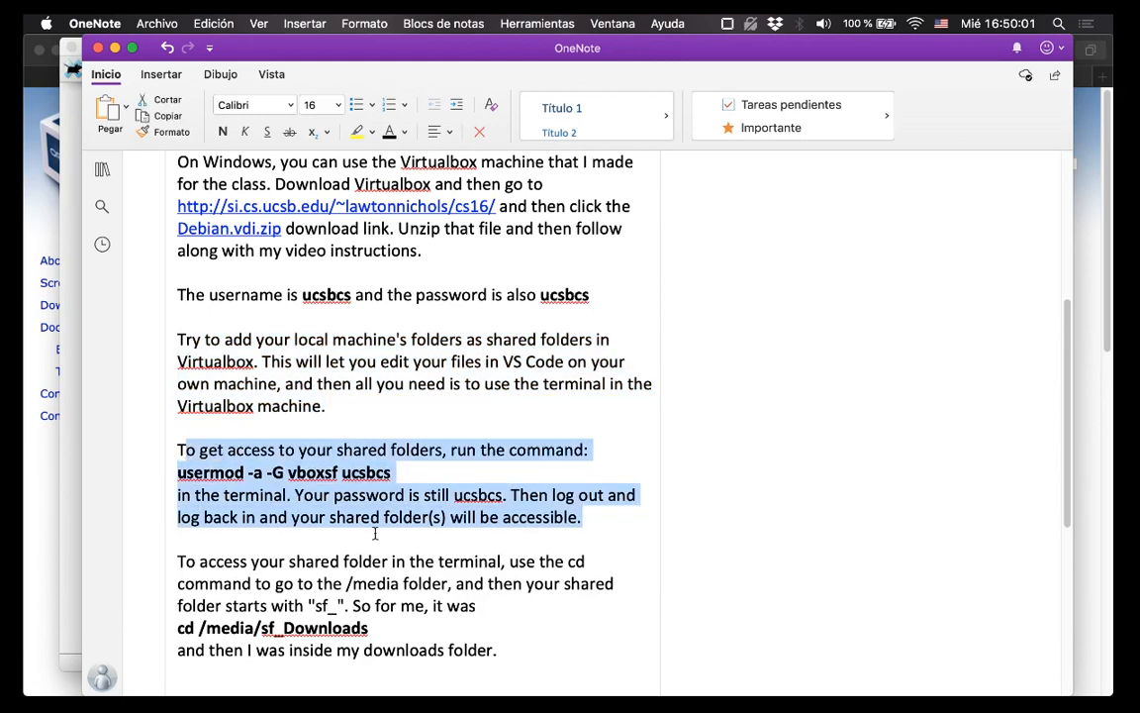
scroll(376, 530, down, 5)
drag(504, 512, 167, 425)
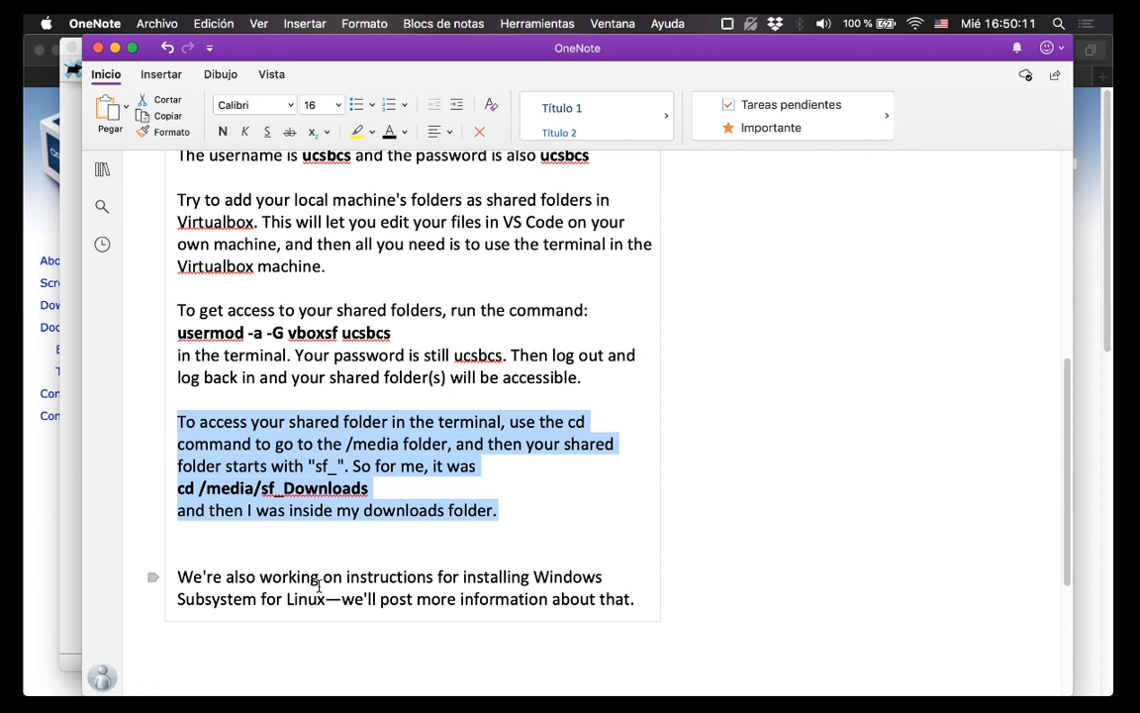
click(543, 512)
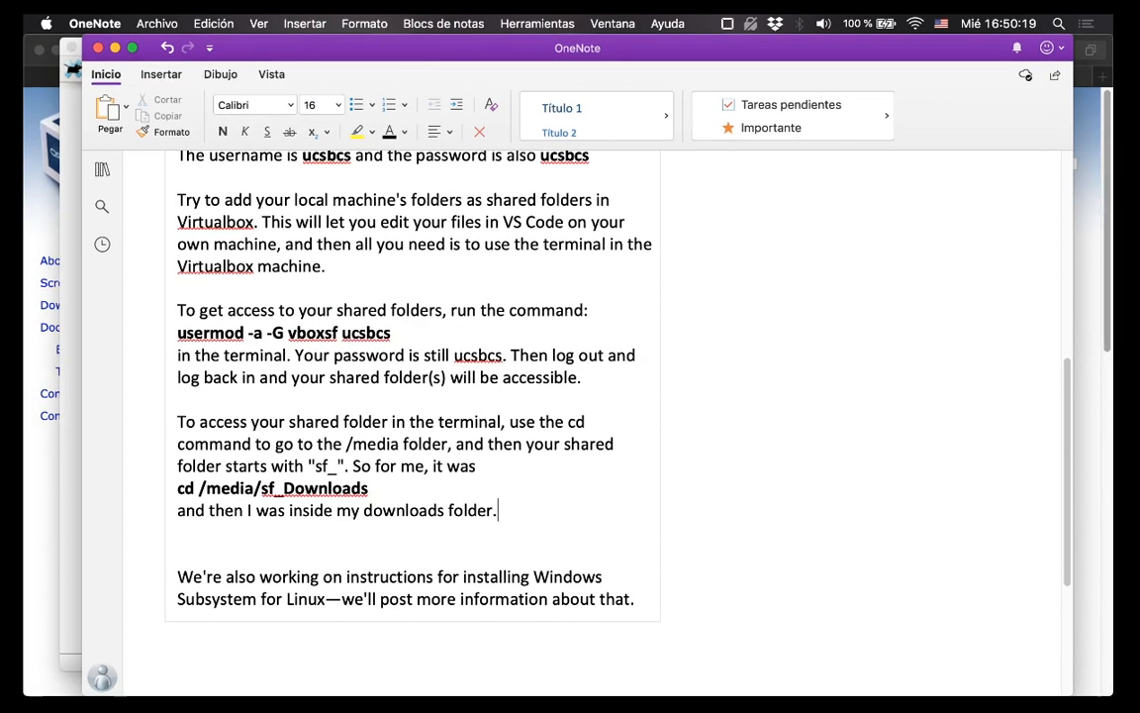
mouse_move(1044, 687)
click(984, 680)
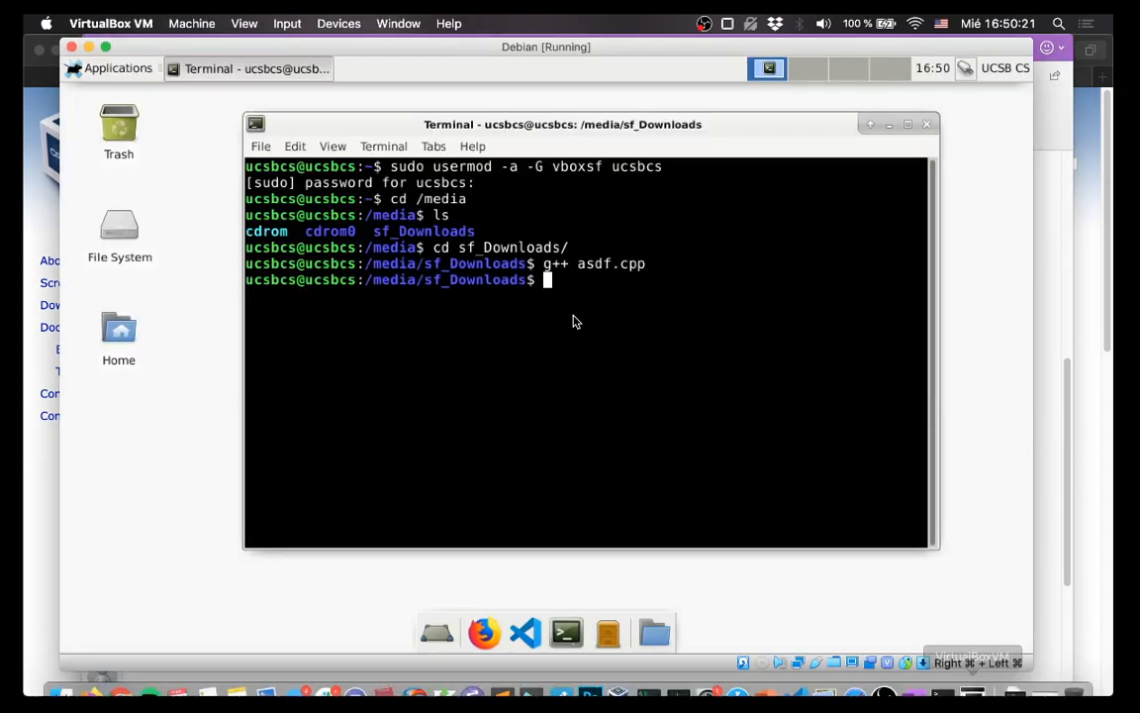
Close the Debian VM window, choosing 'Save the machine state' and confirming with OK.
click(70, 46)
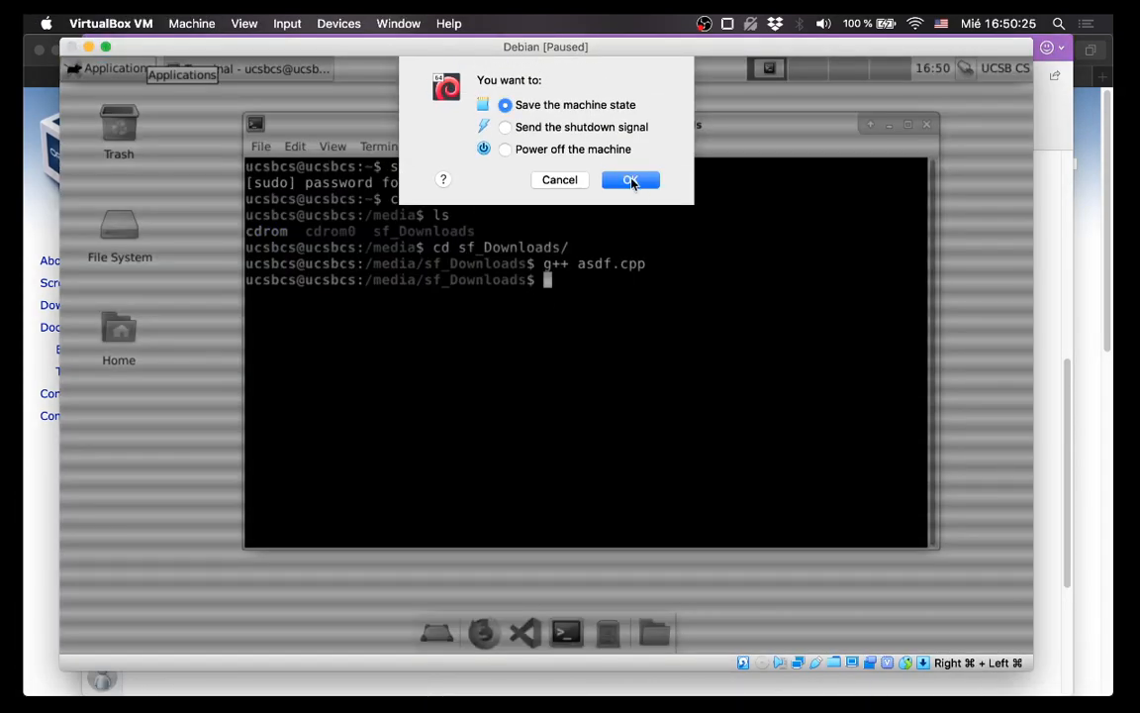
click(632, 181)
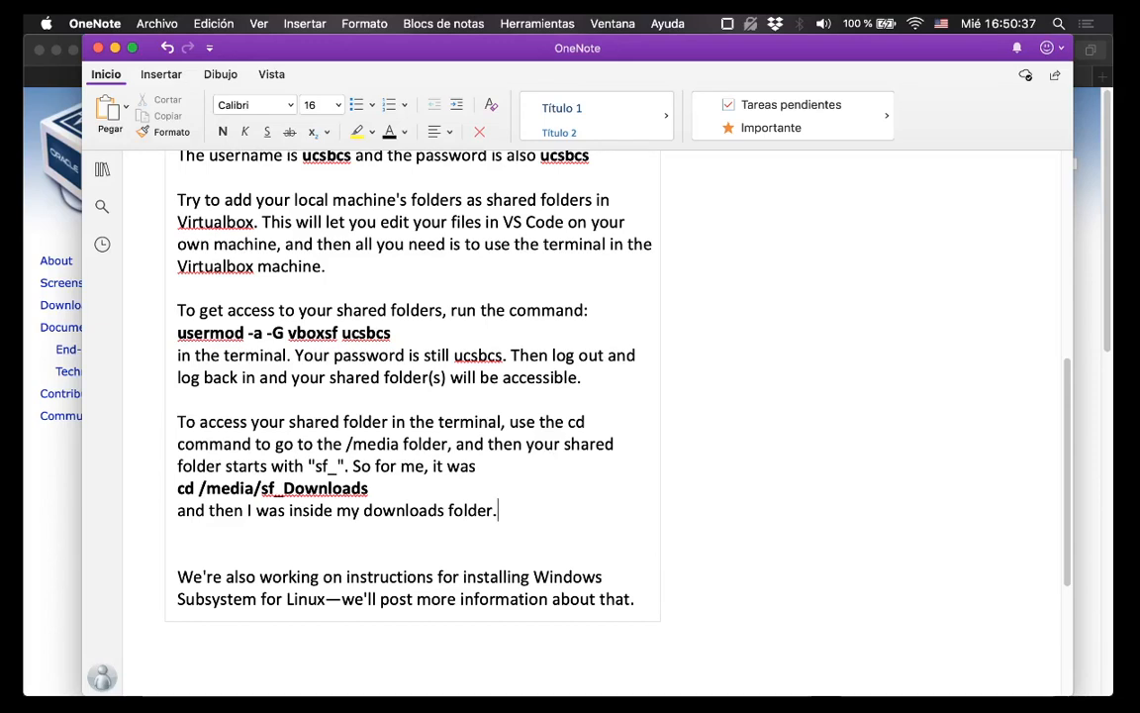
Scroll the OneNote page up, then bring OBS forward showing its Display Capture preview.
mouse_move(1030, 684)
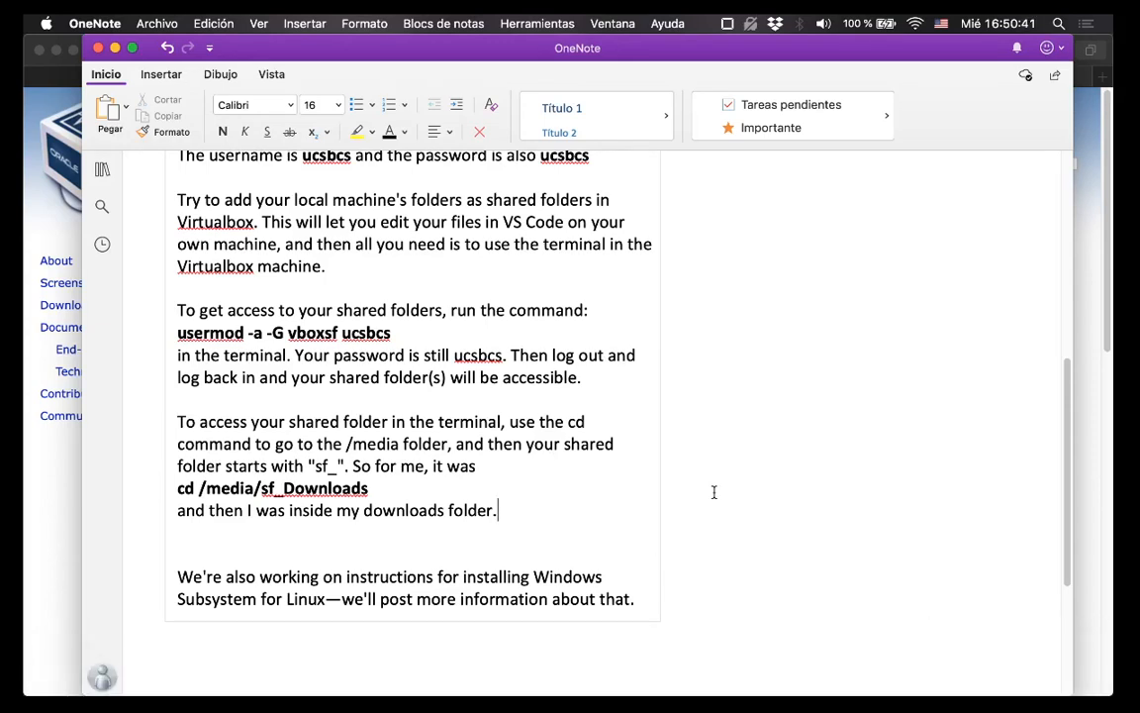
scroll(714, 493, up, 2)
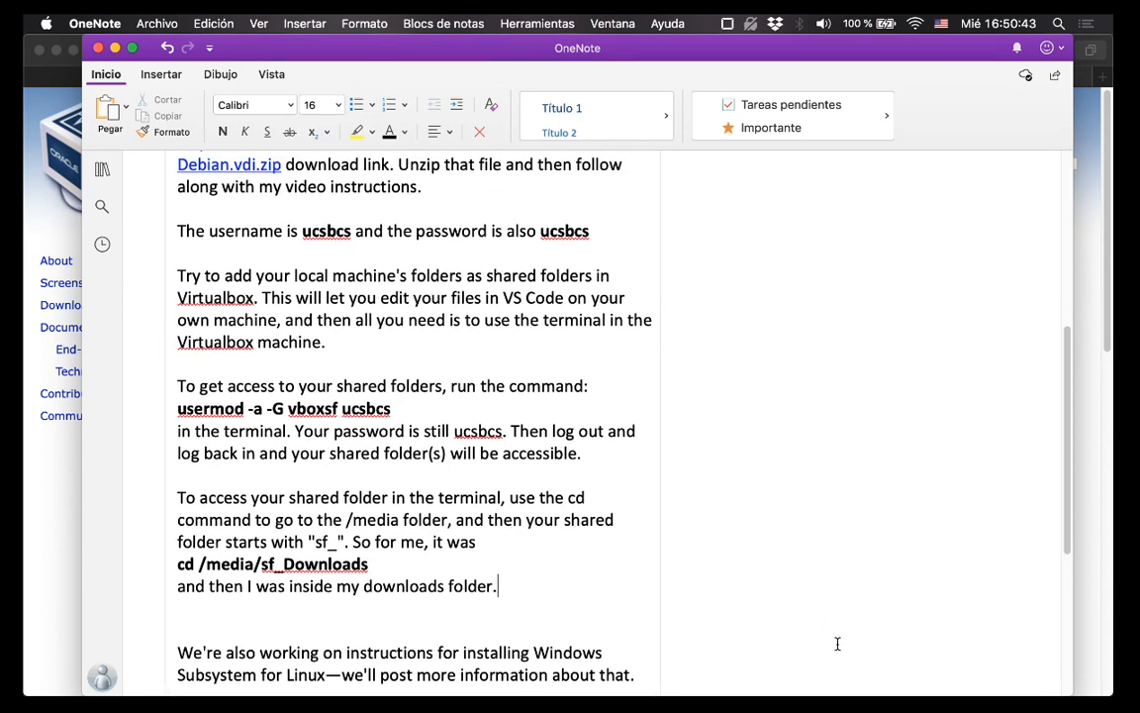
click(909, 677)
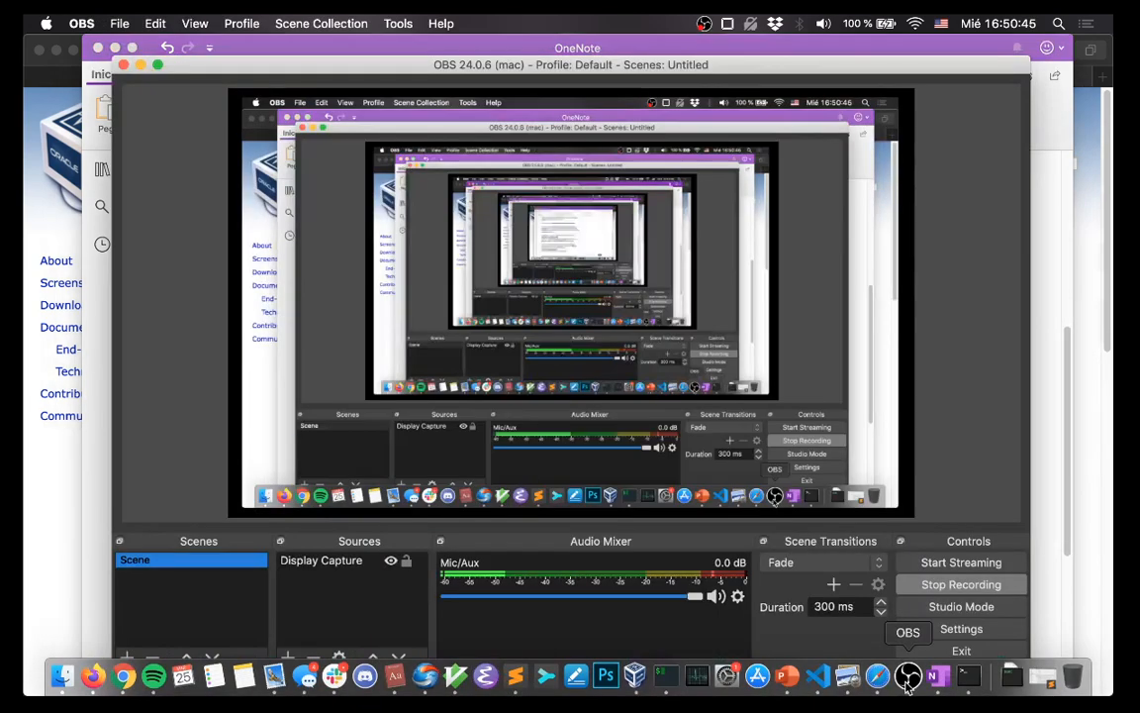